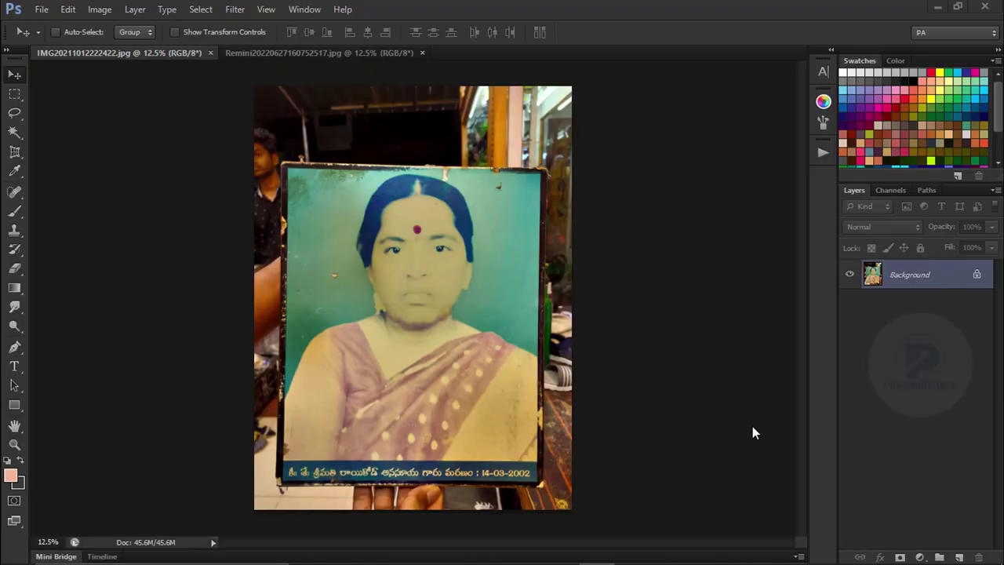
Zoom in and out on the faded portrait's face, then show Remini20220627160752517.jpg
click(719, 416)
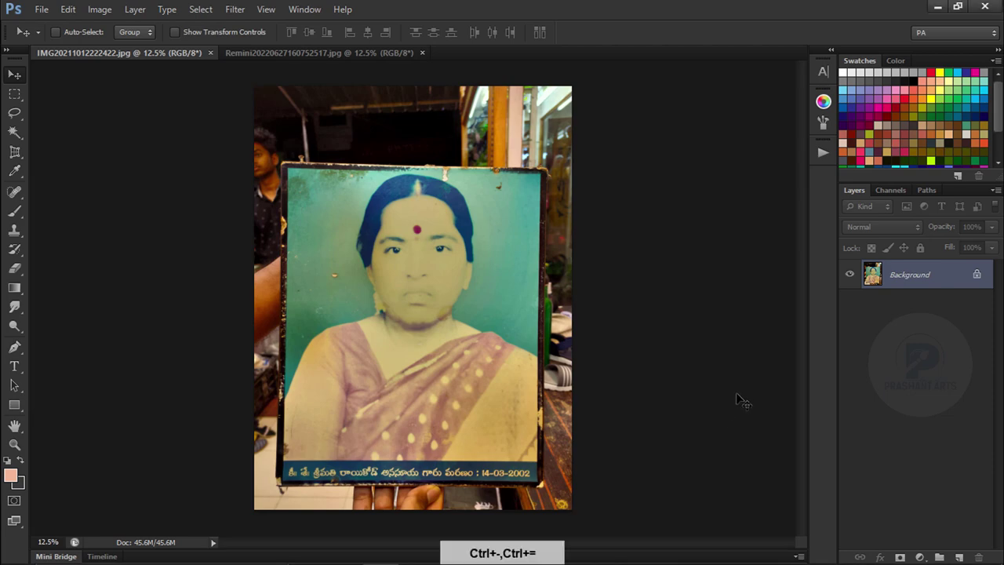
key(ctrl+equal)
key(ctrl+equal)
key(ctrl+minus)
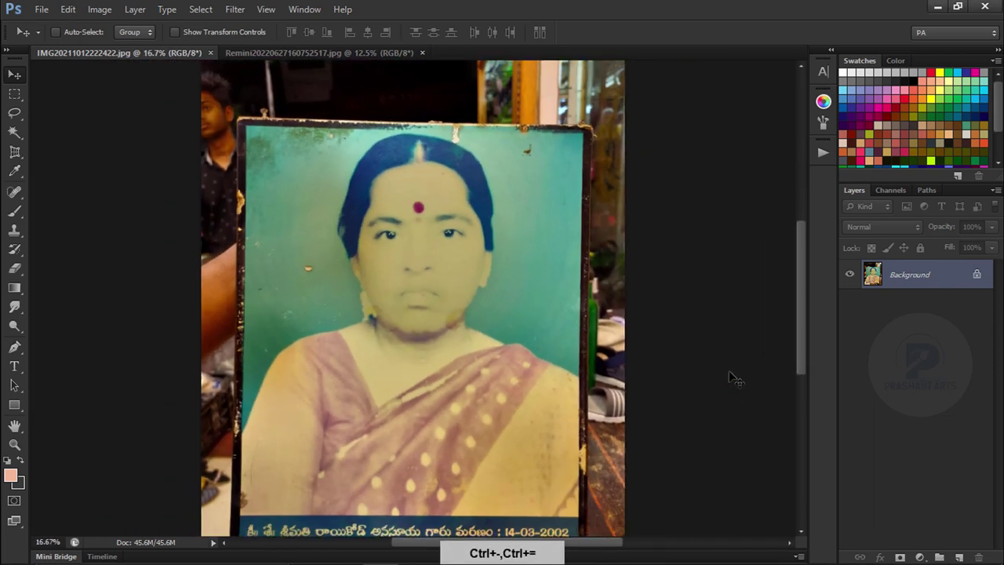
key(ctrl+equal)
key(ctrl+equal)
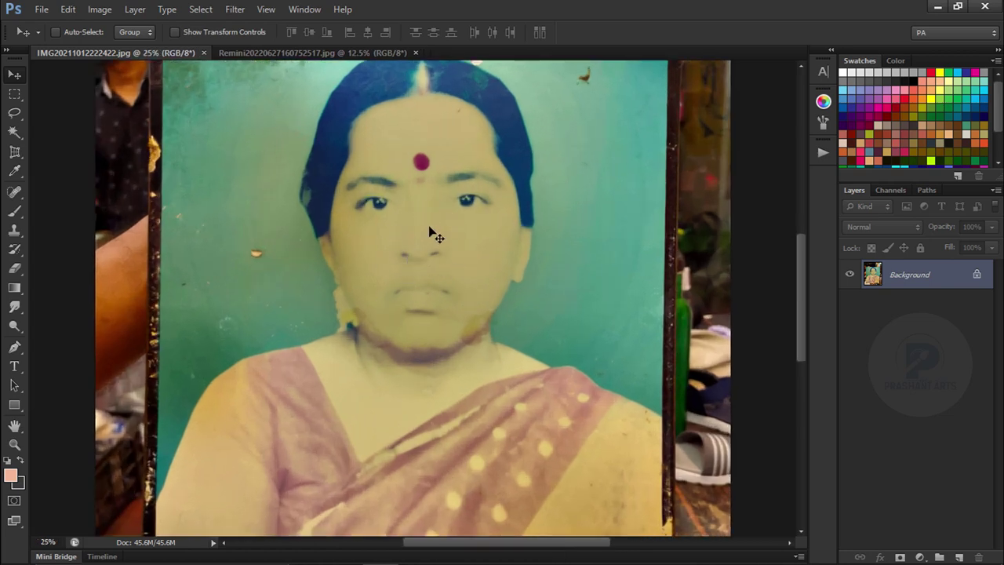
key(ctrl+minus)
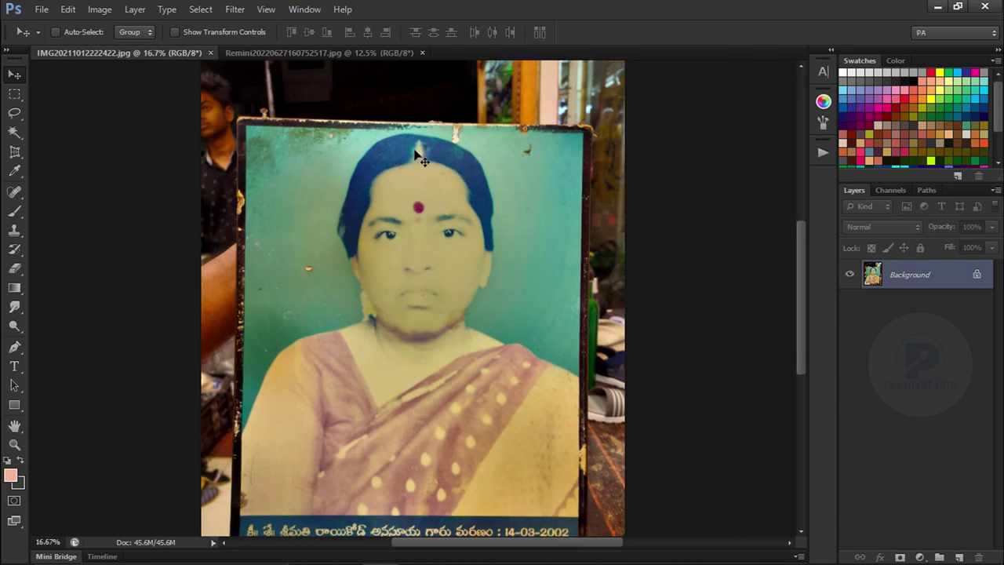
key(ctrl+minus)
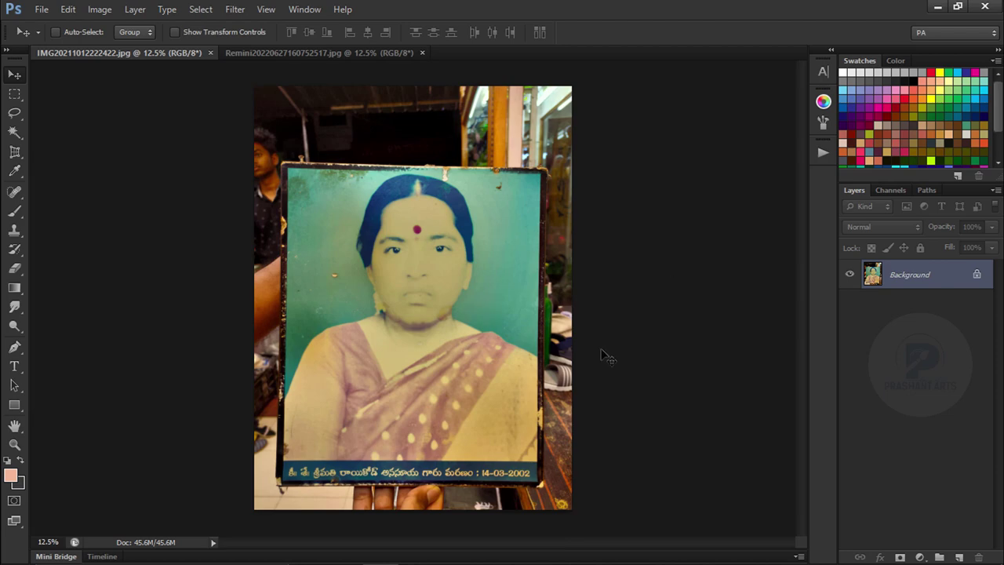
key(ctrl+equal)
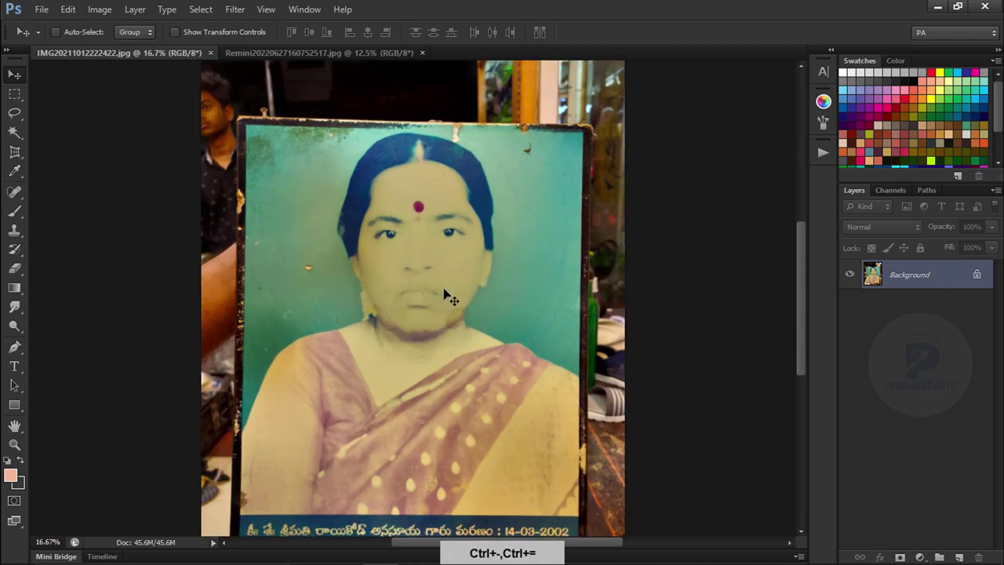
key(ctrl+equal)
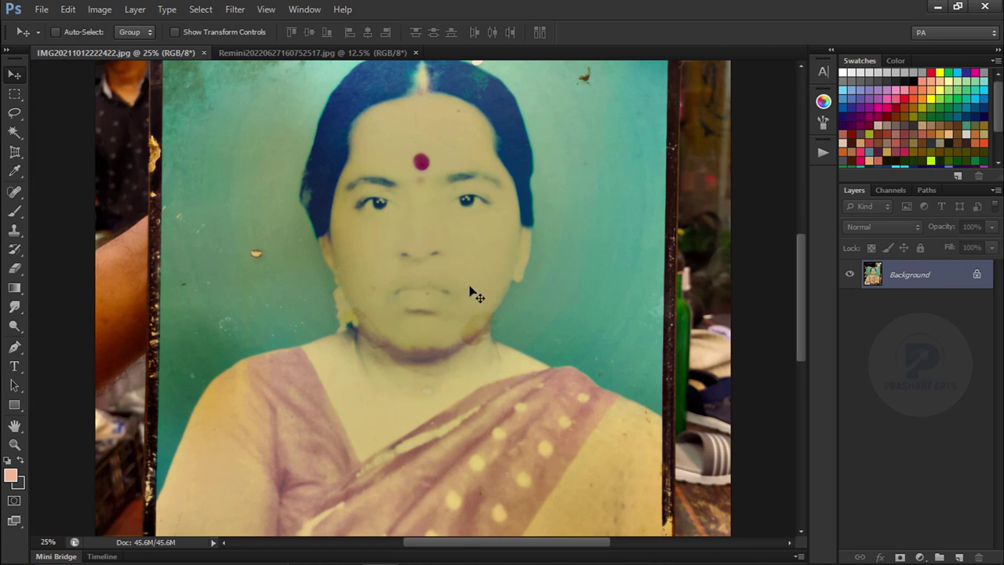
key(ctrl+minus)
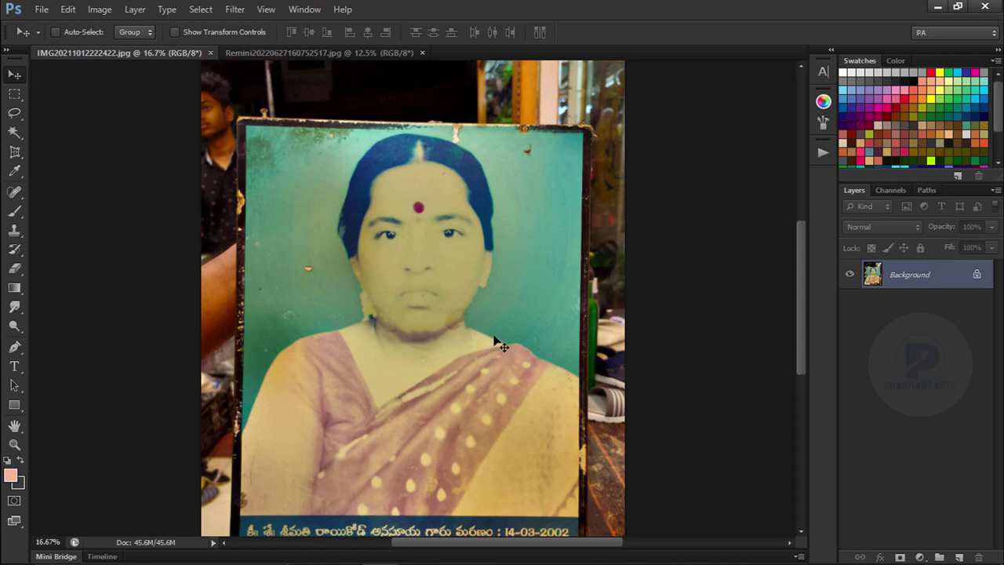
key(ctrl+minus)
key(ctrl+equal)
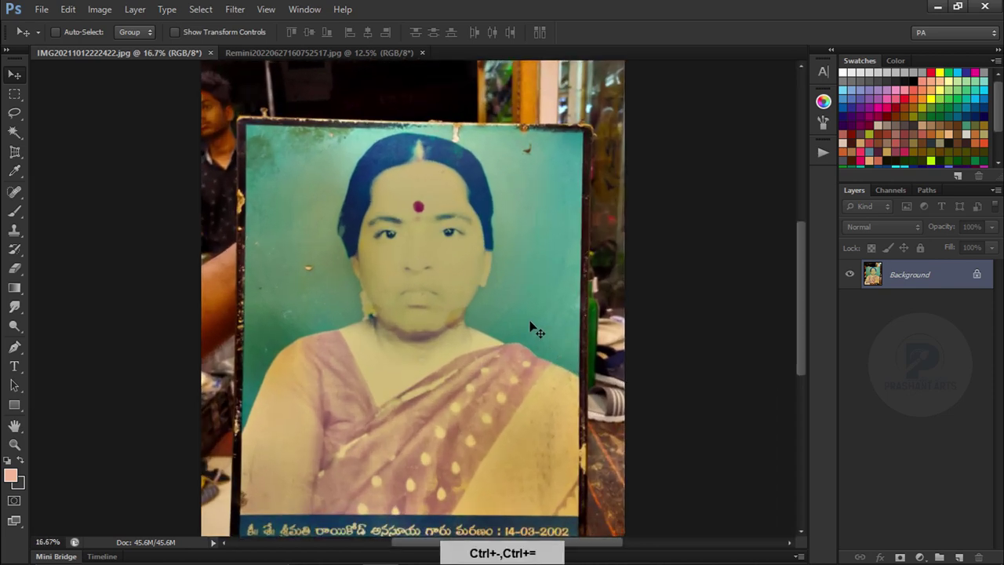
key(ctrl+minus)
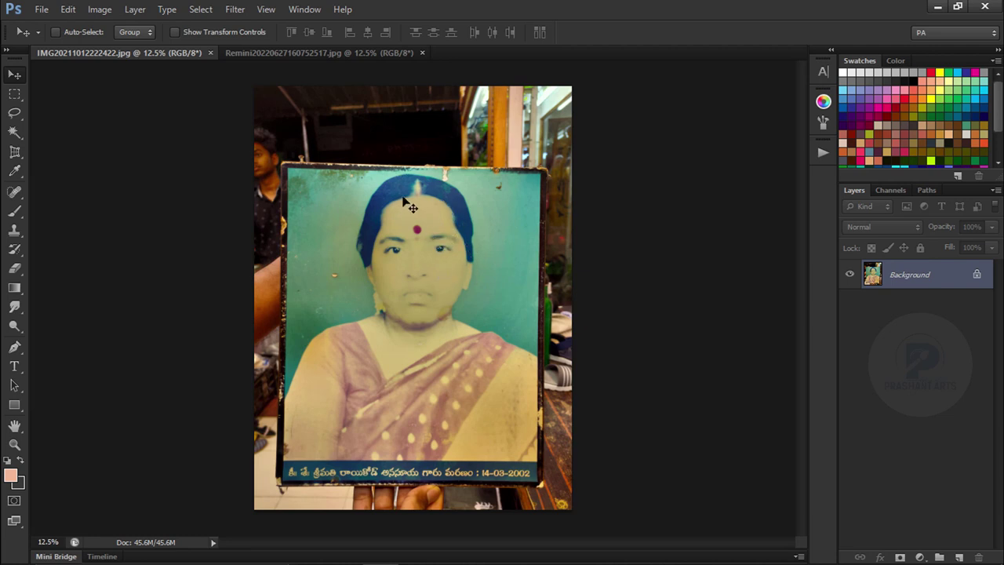
click(354, 53)
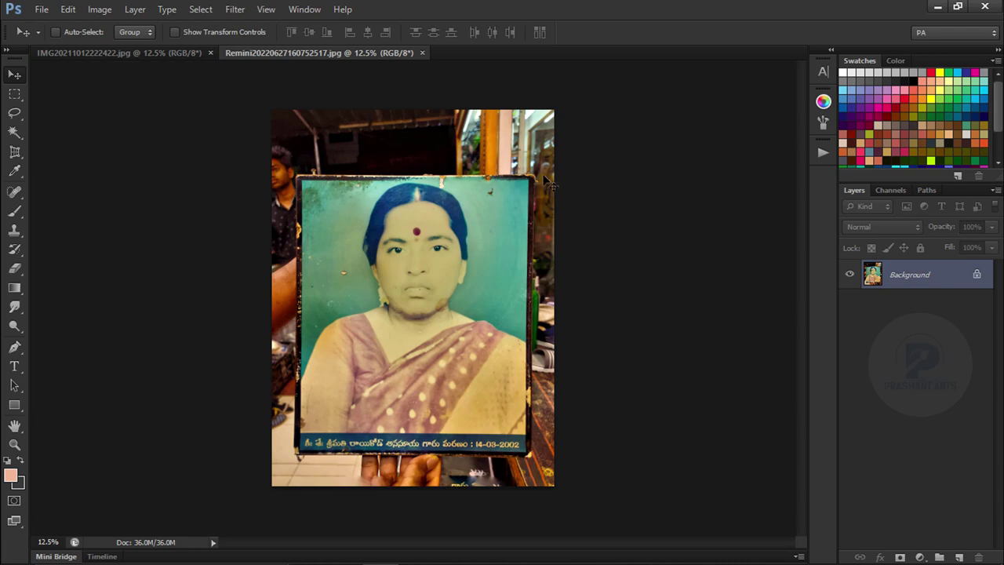
key(ctrl+equal)
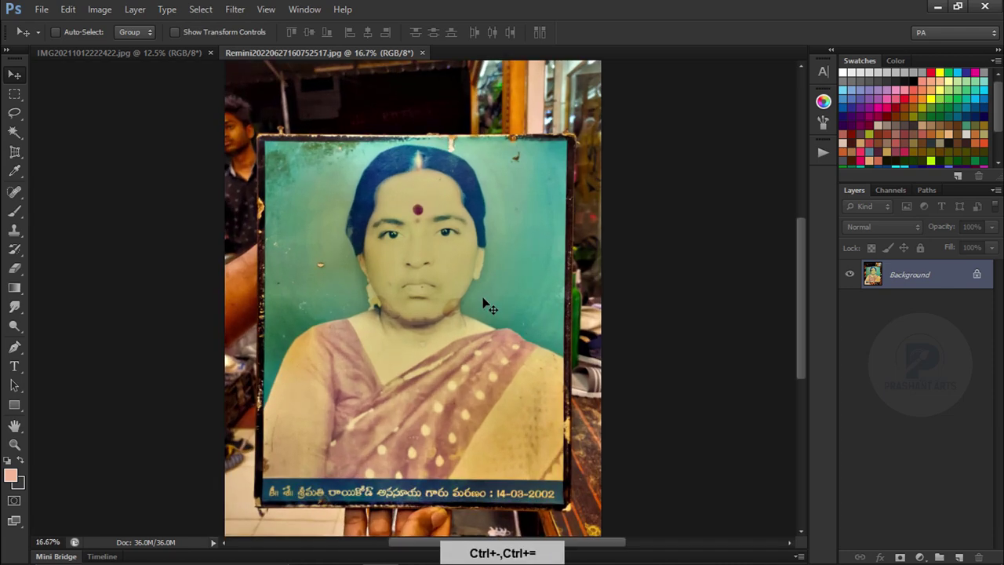
key(ctrl+equal)
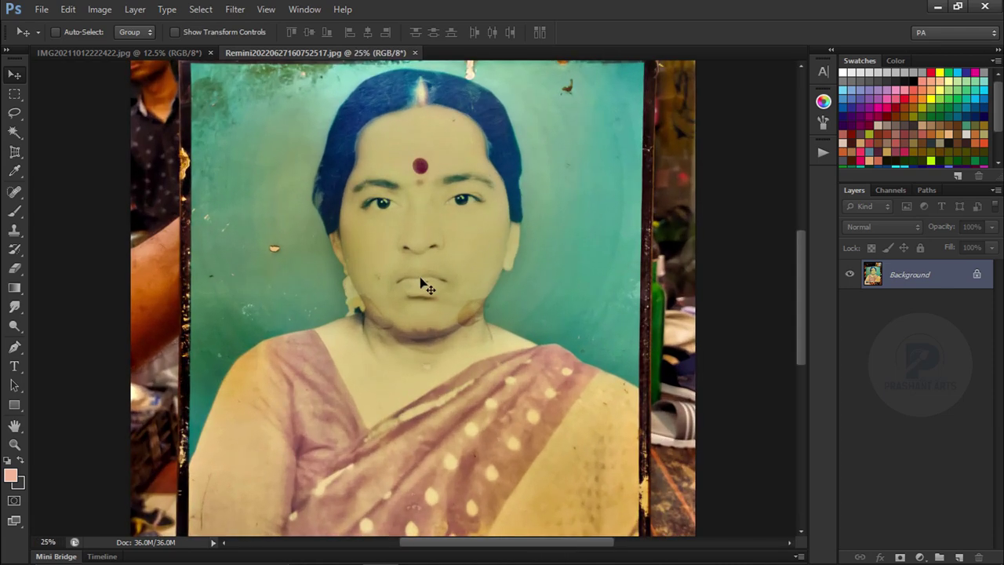
click(118, 53)
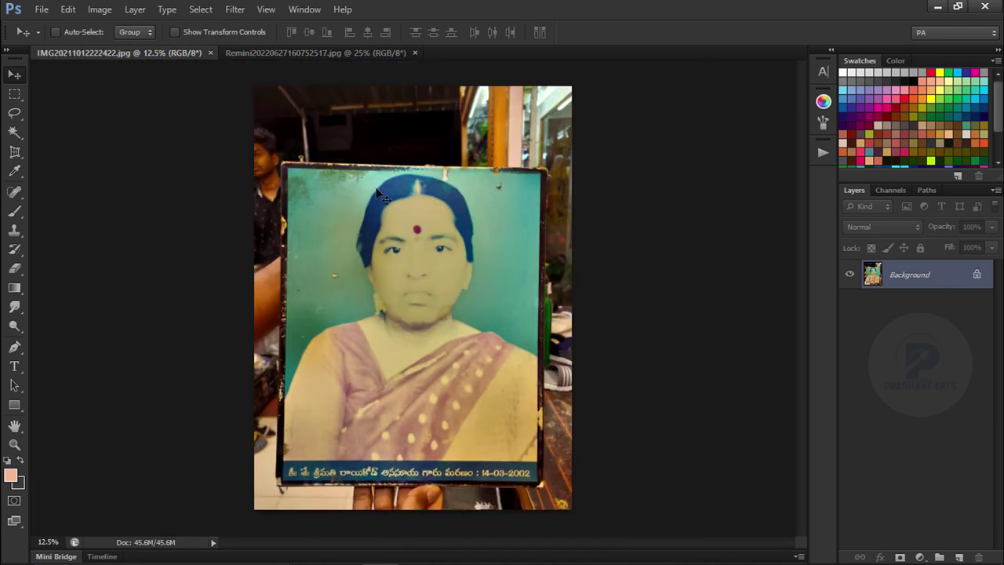
key(ctrl+equal)
key(ctrl+equal)
key(ctrl+equal)
key(ctrl+equal)
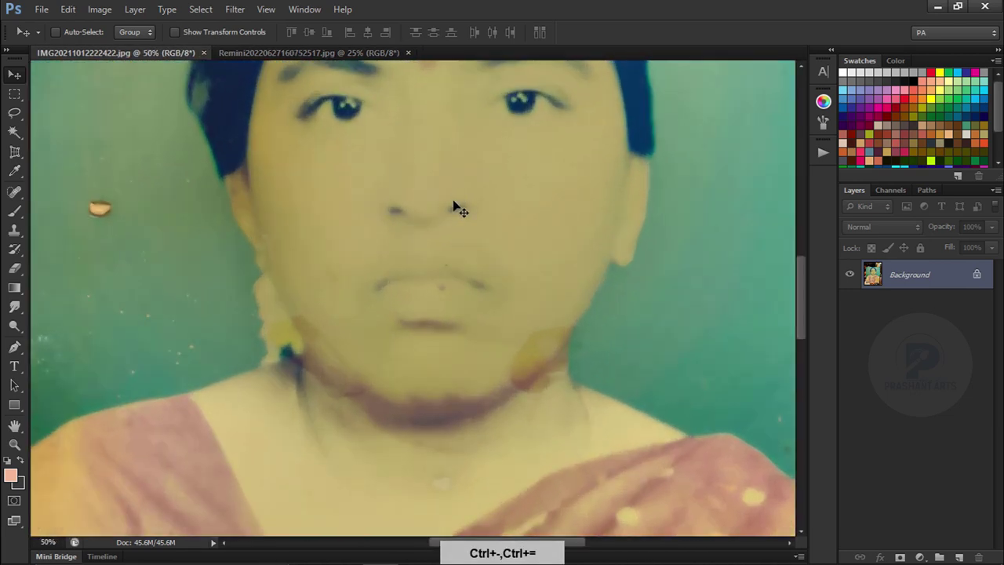
key(space)
drag(437, 179, 411, 298)
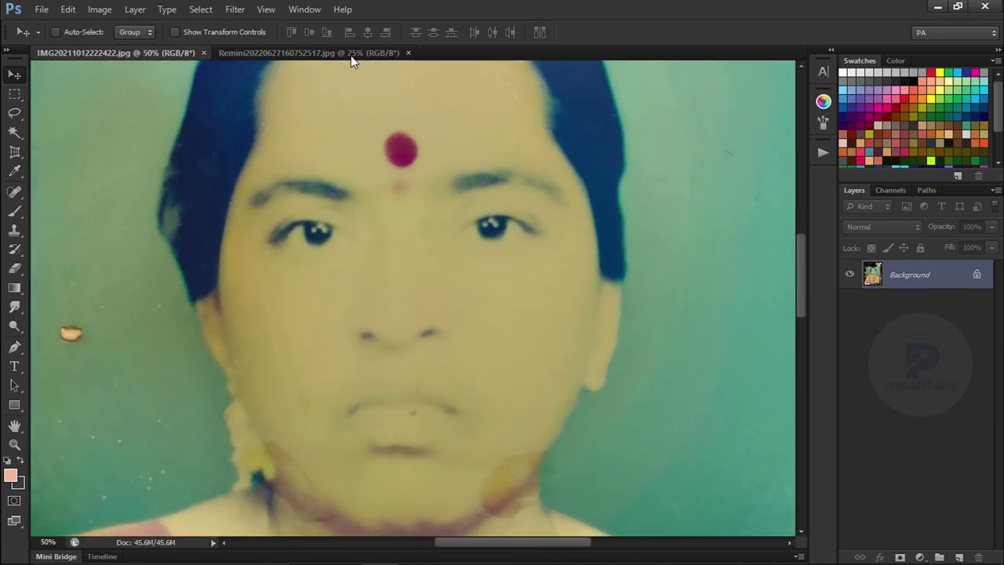
key(ctrl+minus)
key(ctrl+plus)
key(ctrl+plus)
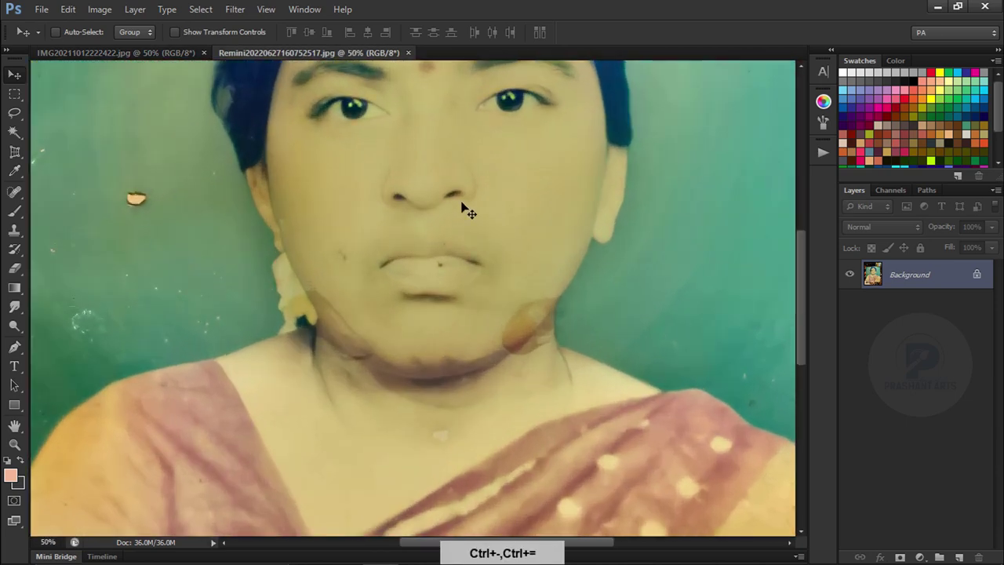
key(space)
drag(464, 209, 455, 263)
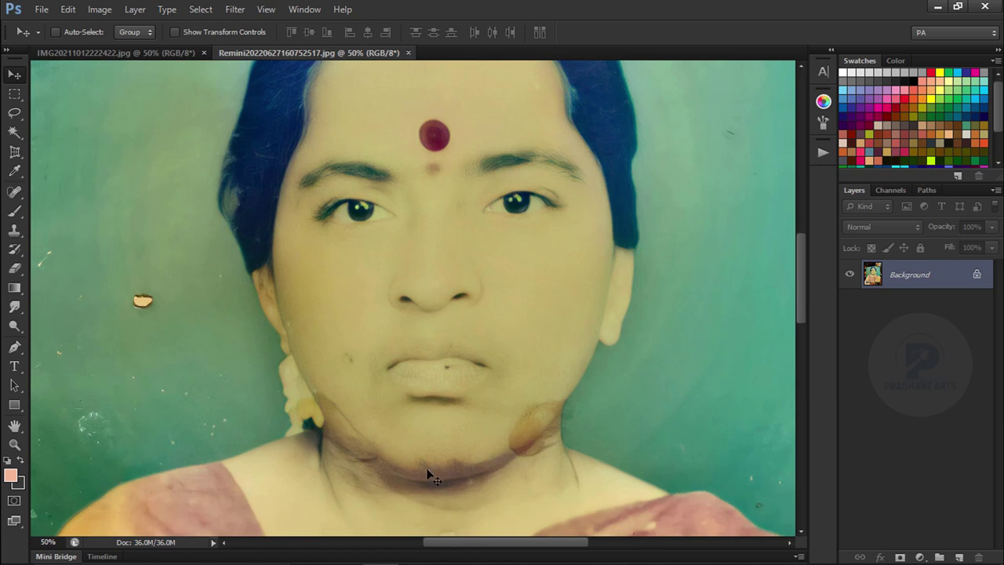
key(ctrl+minus)
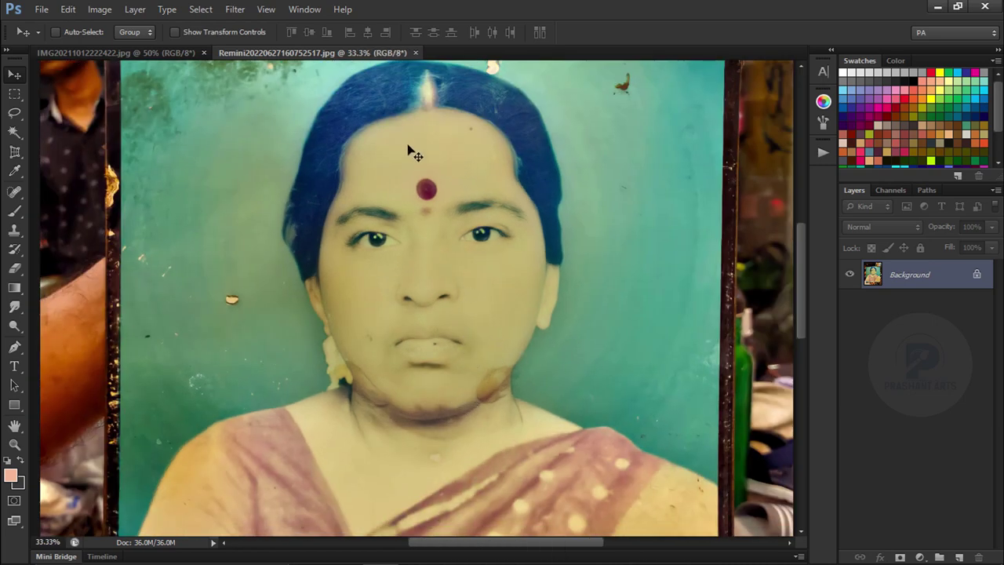
key(ctrl+minus)
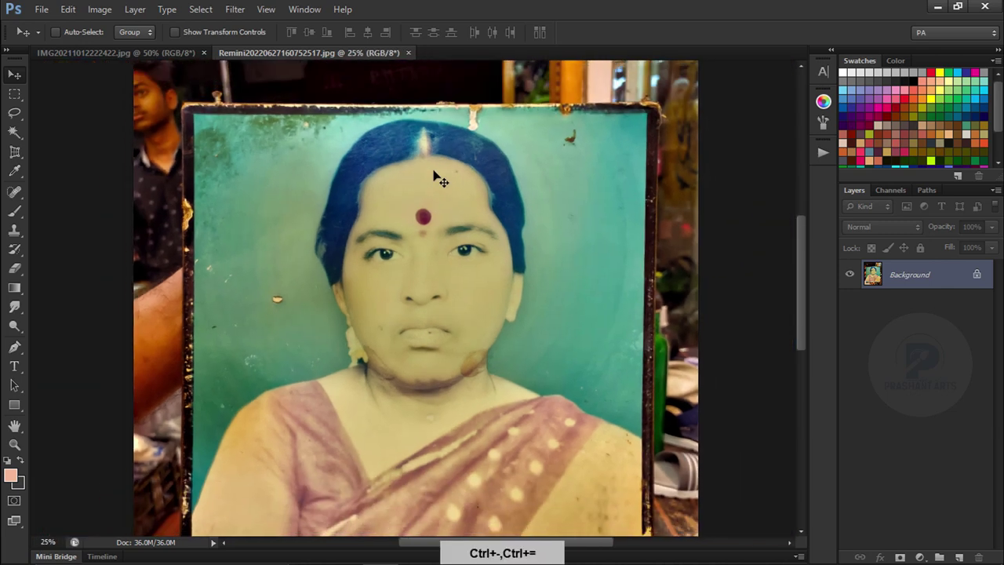
click(181, 52)
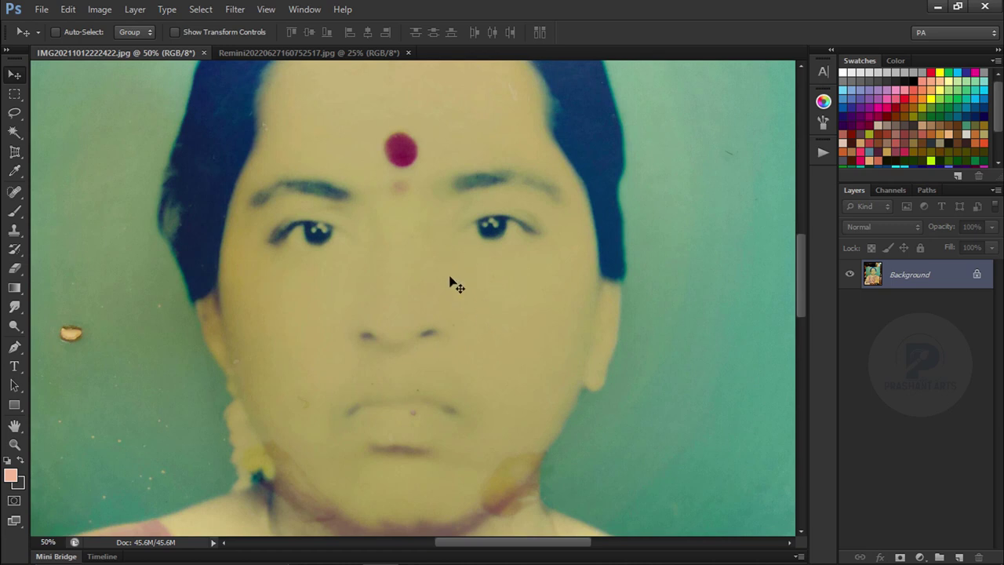
key(ctrl+minus)
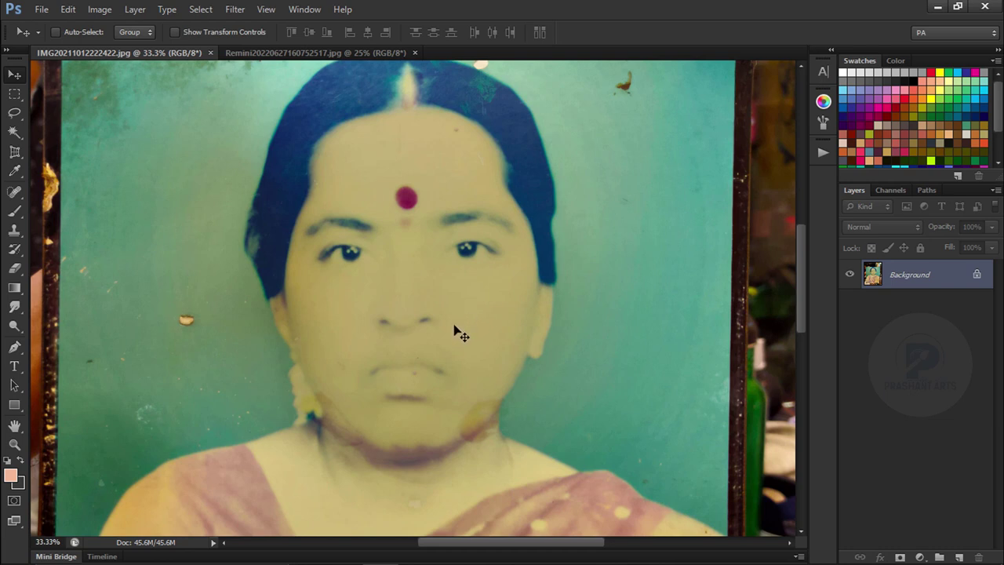
key(ctrl+minus)
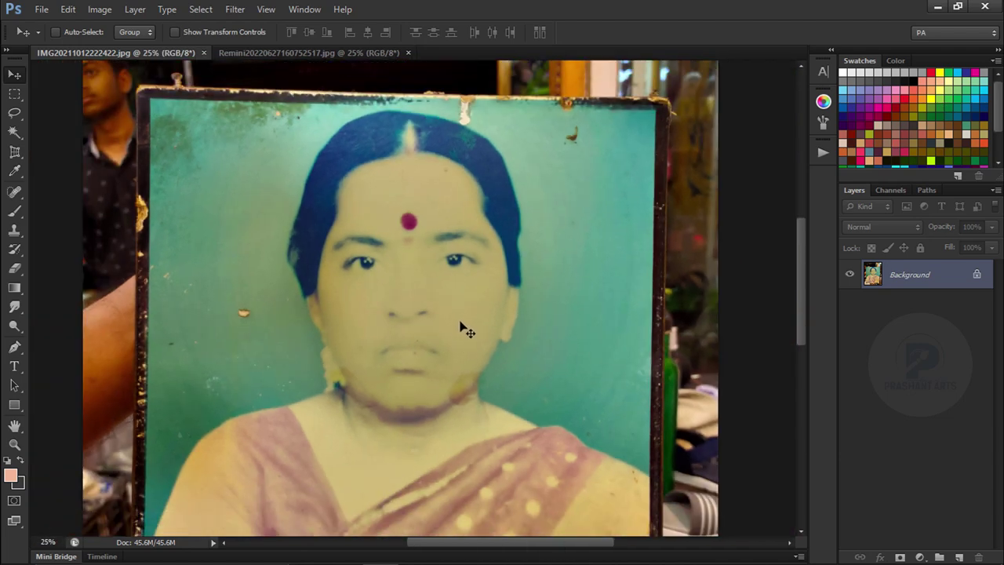
key(ctrl+minus)
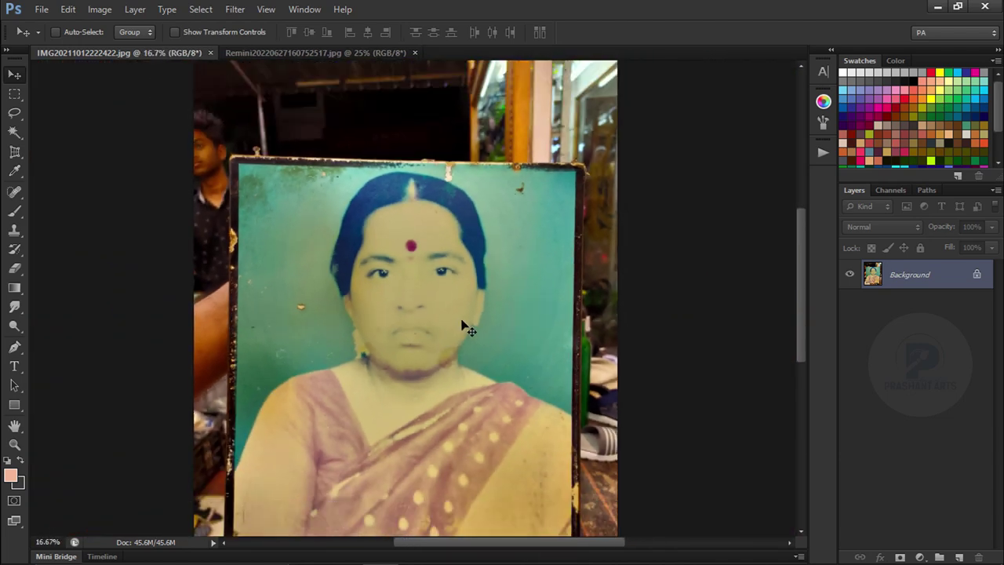
key(ctrl+equal)
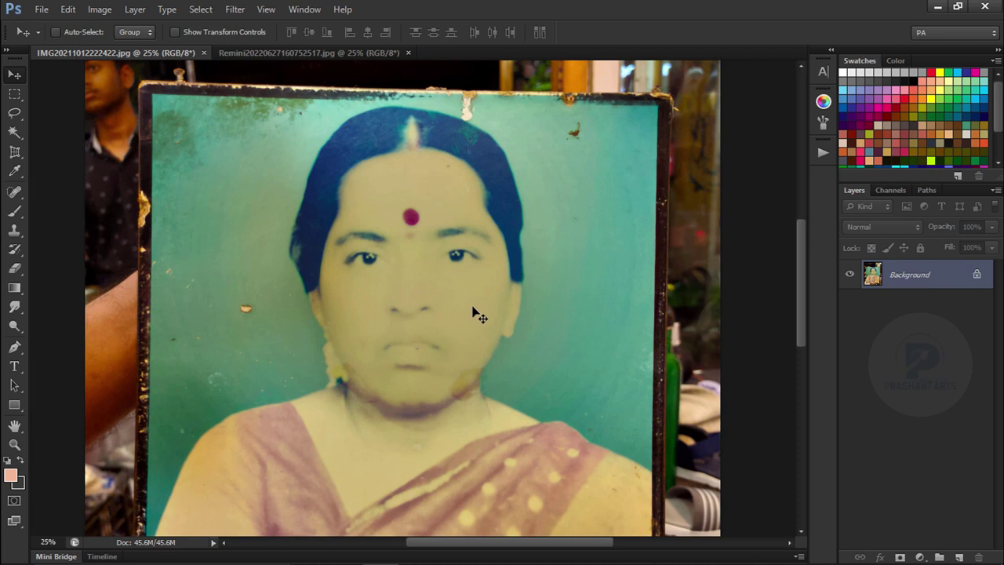
key(ctrl+minus)
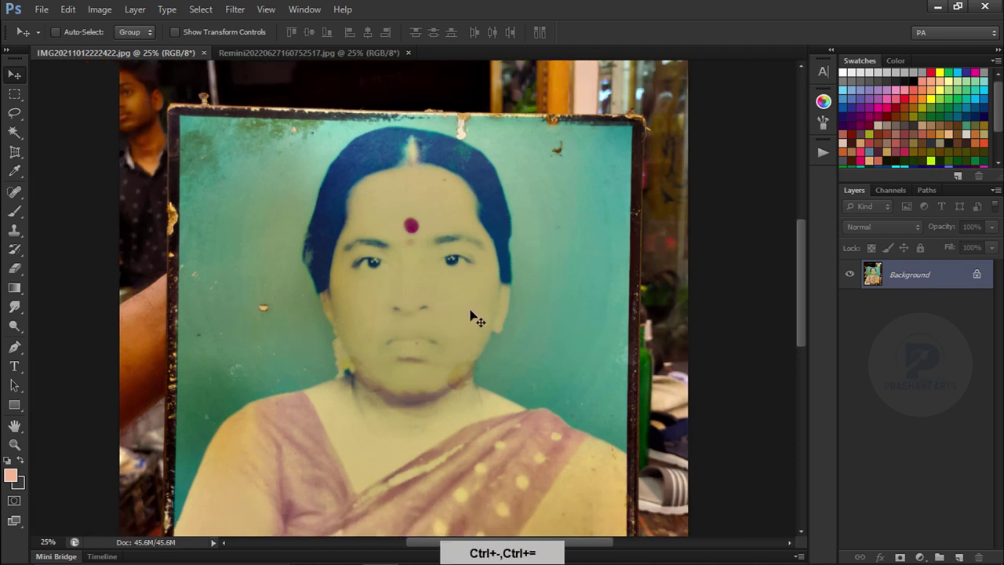
drag(804, 259, 802, 269)
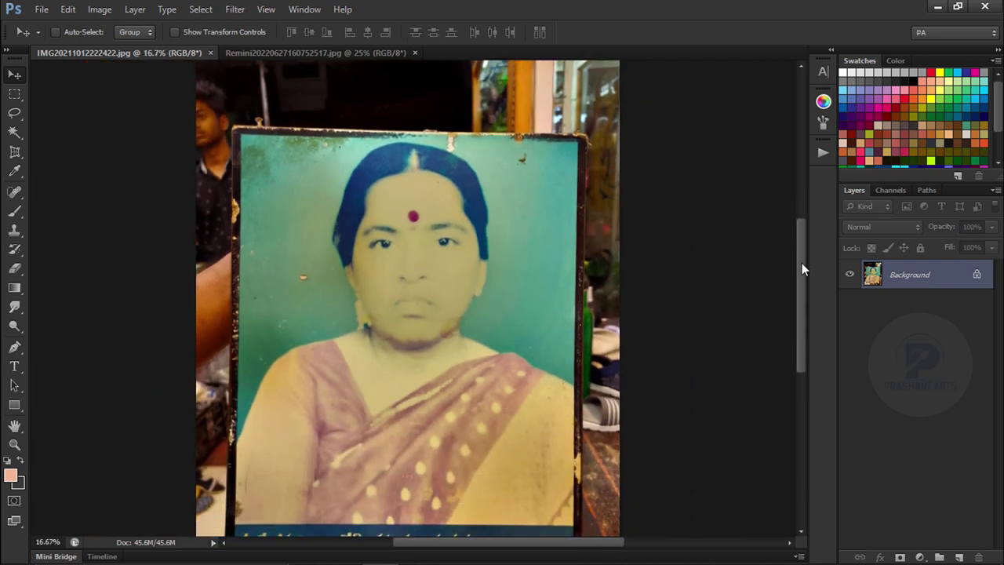
click(328, 52)
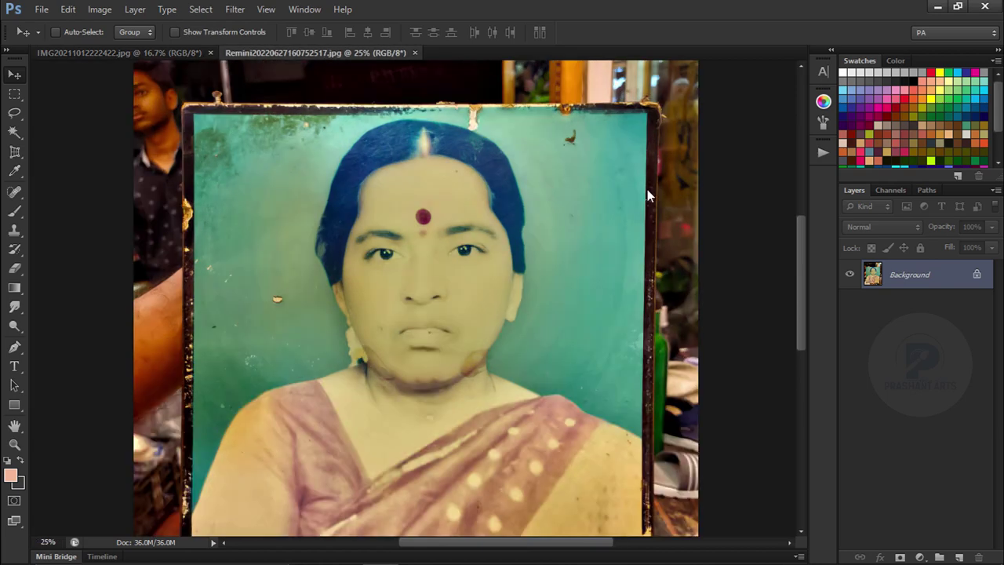
key(ctrl+minus)
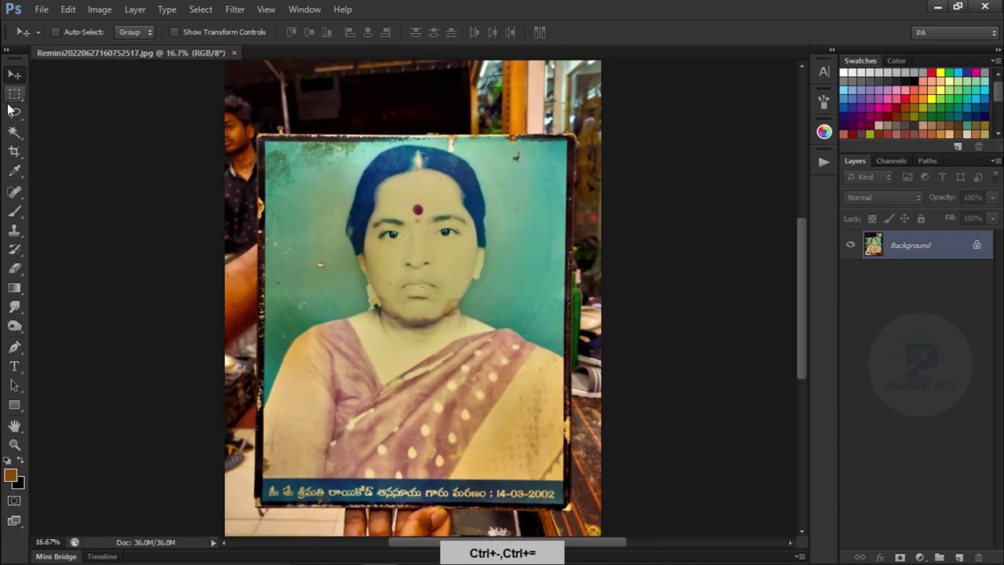
Perspective-crop the Remini photo to the print's four corners, removing the hand and street
click(14, 151)
click(51, 164)
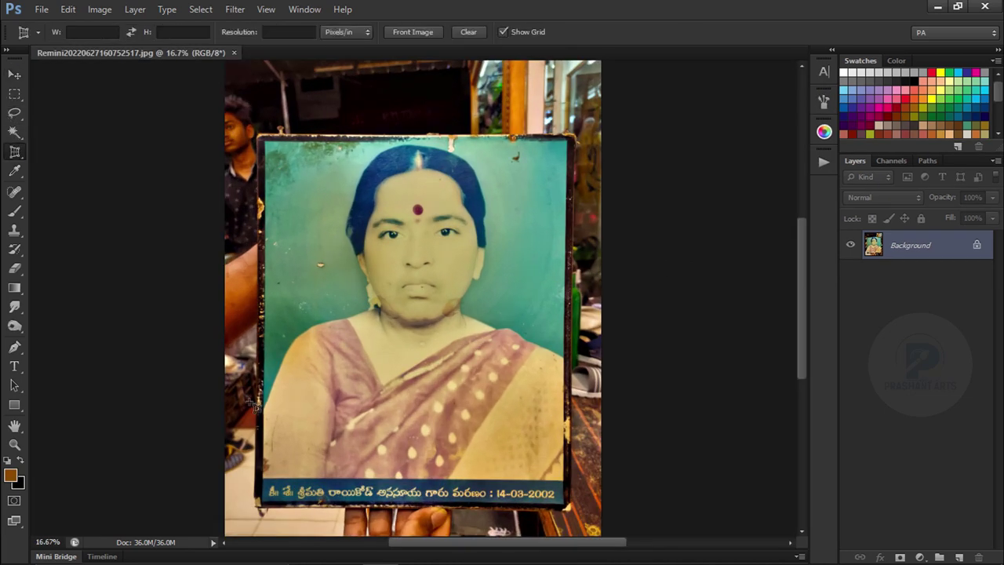
click(263, 476)
click(267, 142)
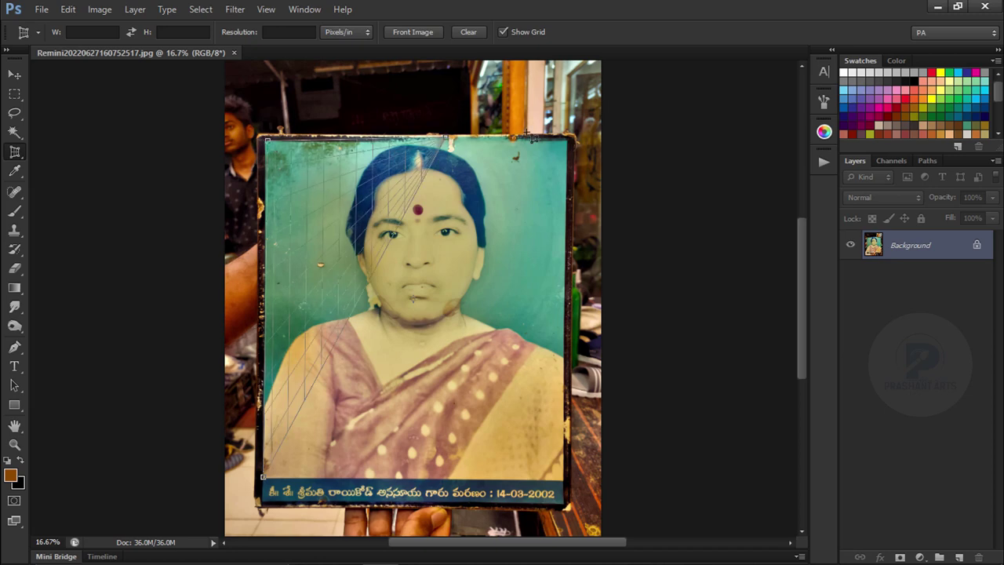
click(571, 142)
click(565, 477)
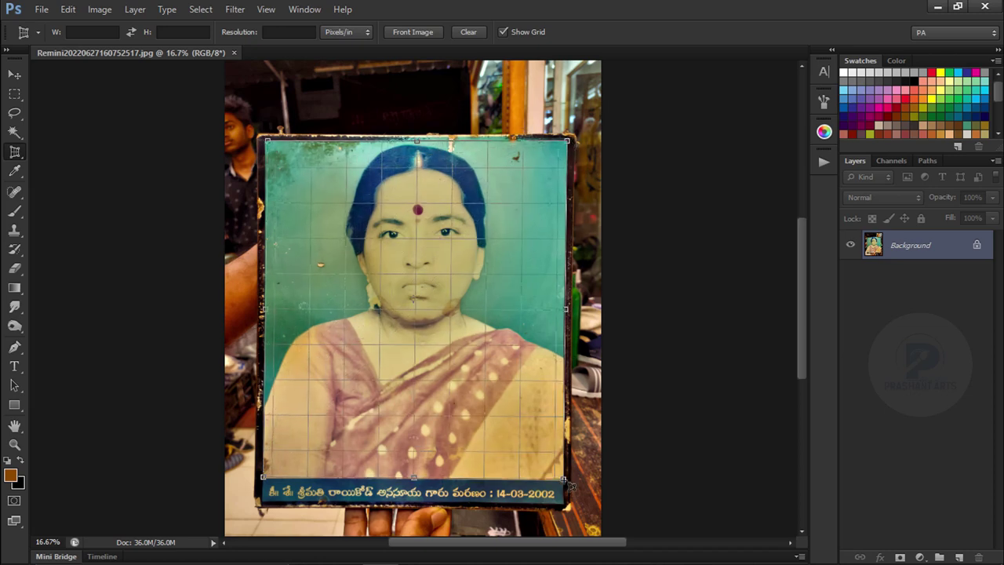
click(739, 33)
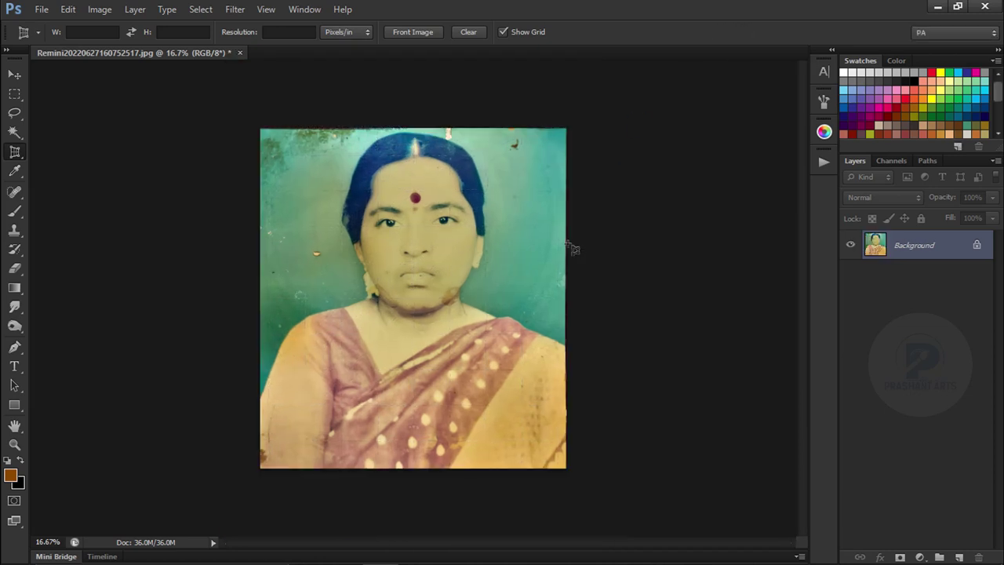
Run the A3 action to create a new black A3 canvas
key(v)
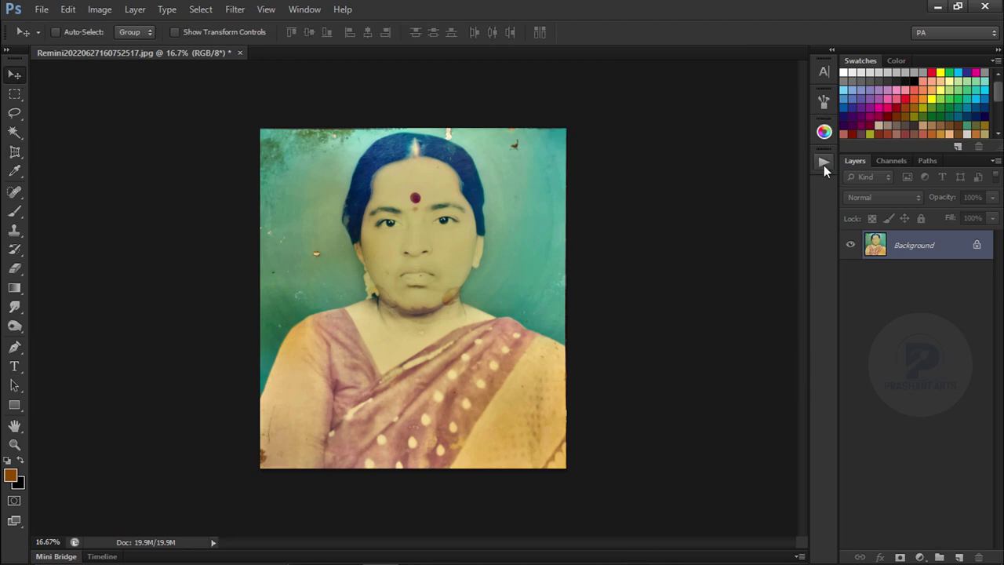
click(823, 161)
click(759, 170)
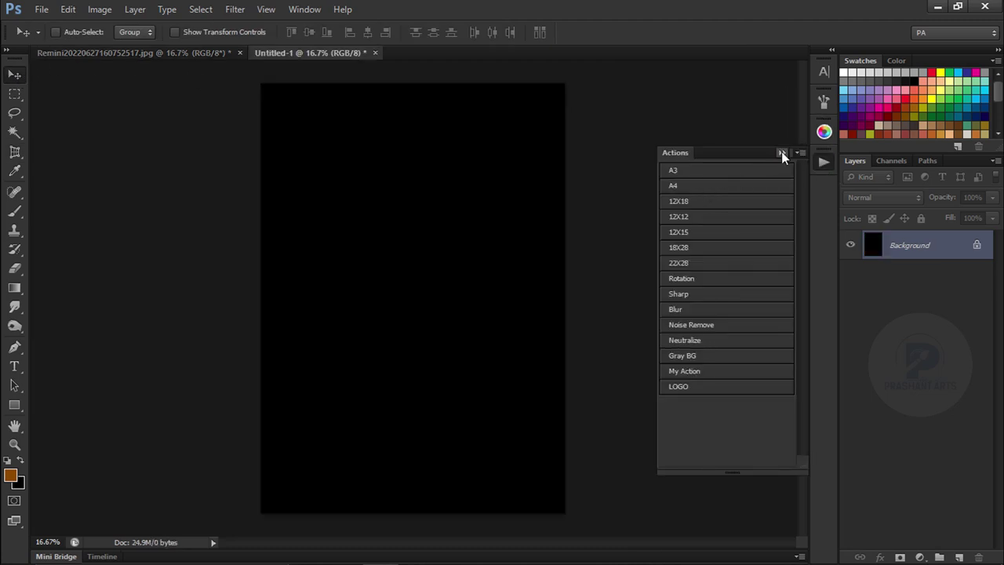
click(782, 152)
Drag the cropped portrait onto the new canvas as Layer 1 and nudge it slightly lower
click(196, 53)
drag(345, 140, 399, 256)
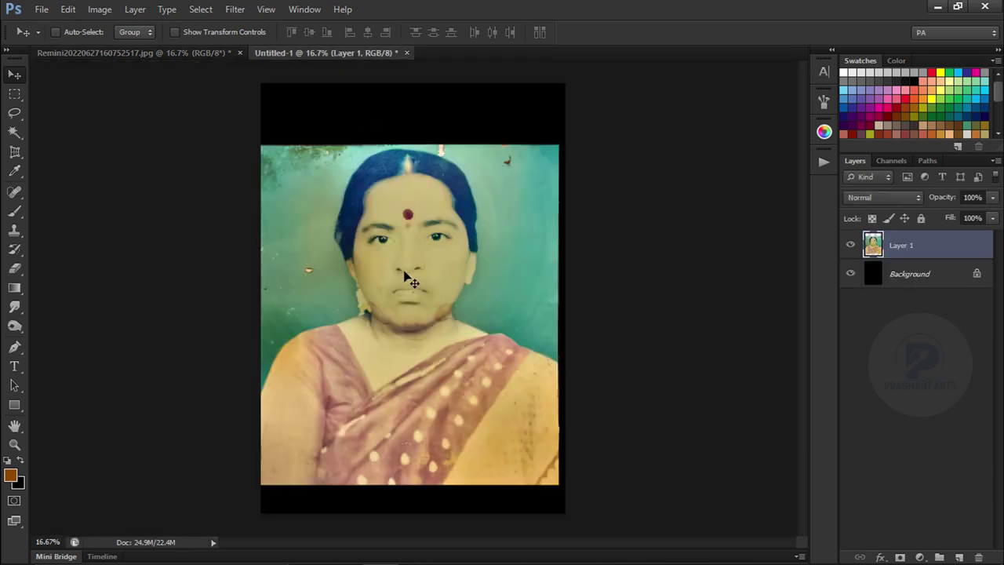
mouse_move(402, 291)
mouse_down()
mouse_move(406, 320)
mouse_move(408, 304)
mouse_up()
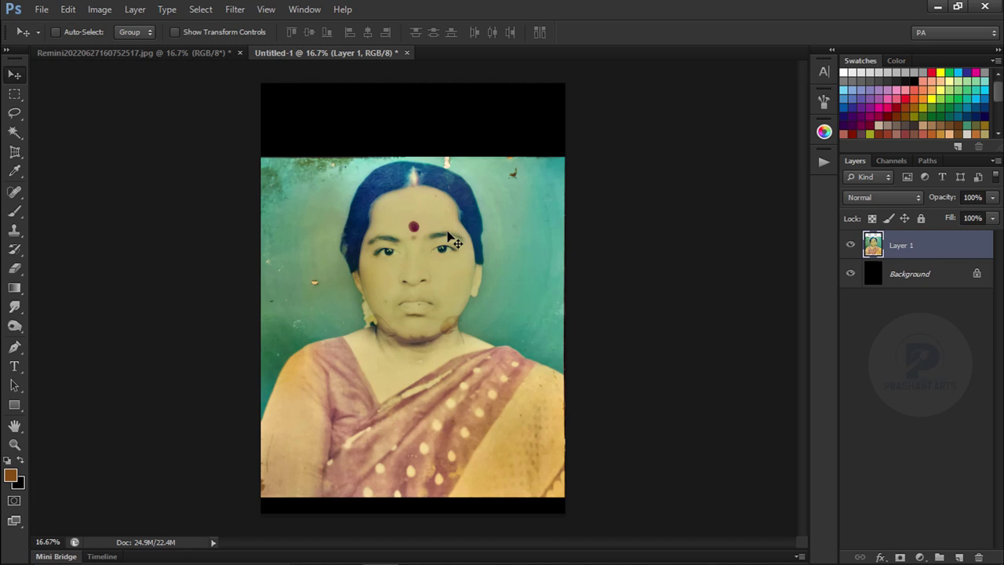
With the Pen tool, place anchors from the left shoulder up the neck to the ear
click(20, 347)
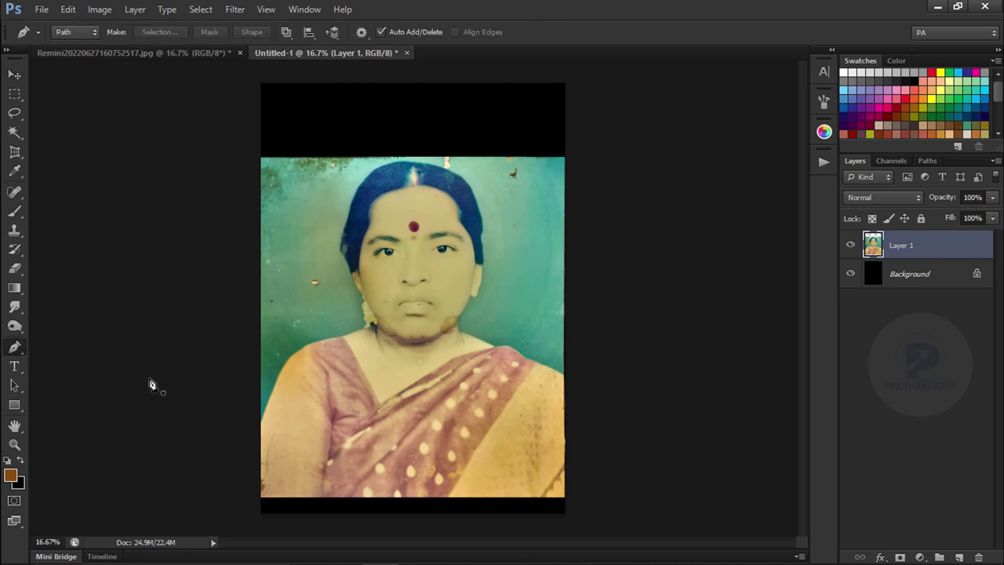
key(ctrl+plus)
key(ctrl+plus)
key(ctrl+plus)
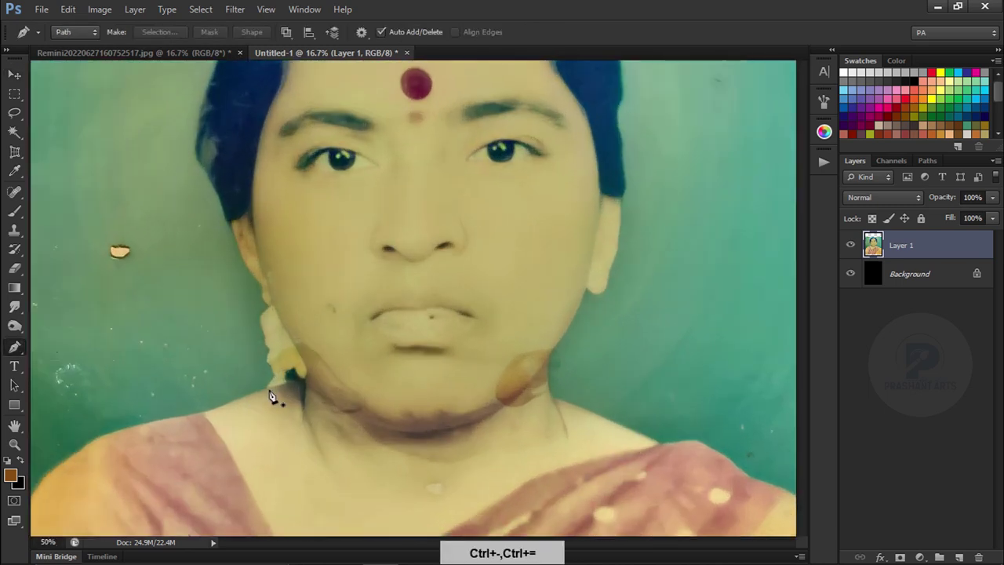
drag(274, 394, 383, 255)
key(ctrl+plus)
drag(321, 358, 235, 397)
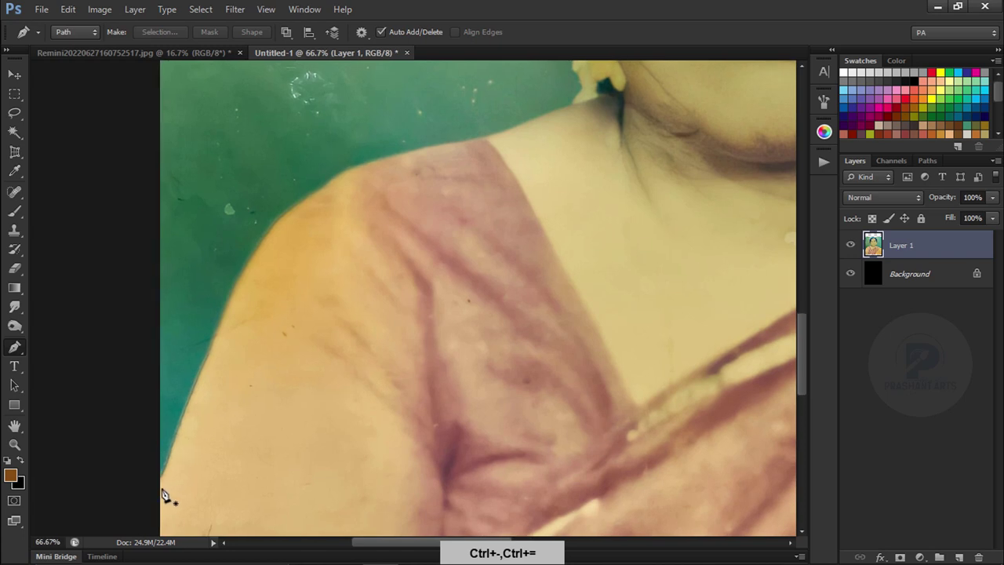
drag(219, 334, 233, 299)
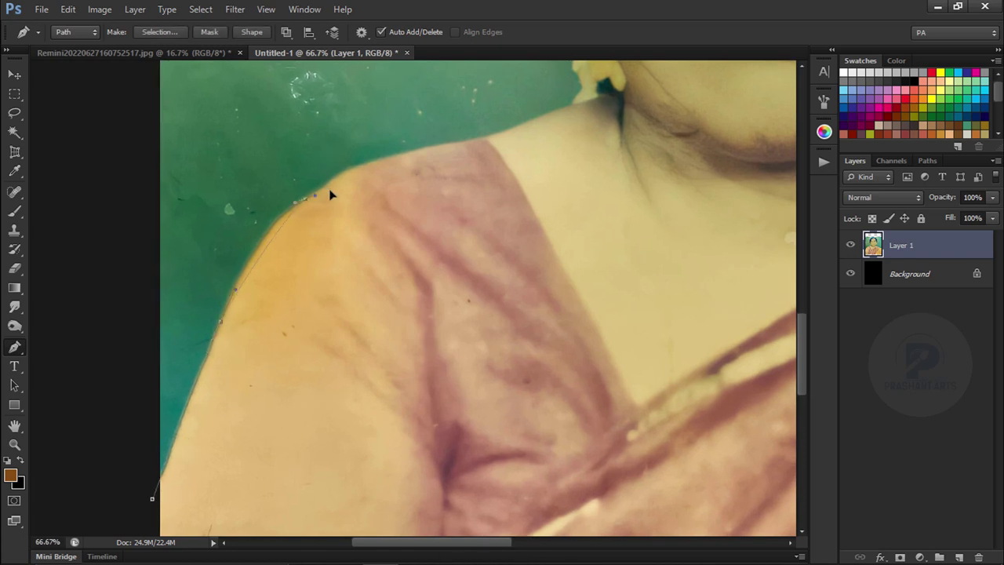
click(467, 145)
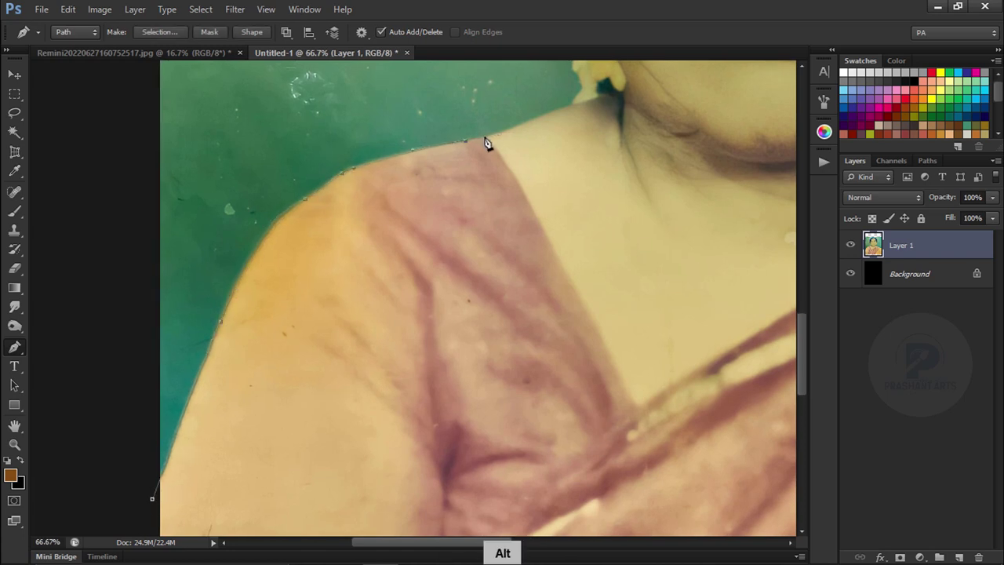
scroll(470, 147, up, 1)
drag(469, 147, 473, 257)
click(429, 298)
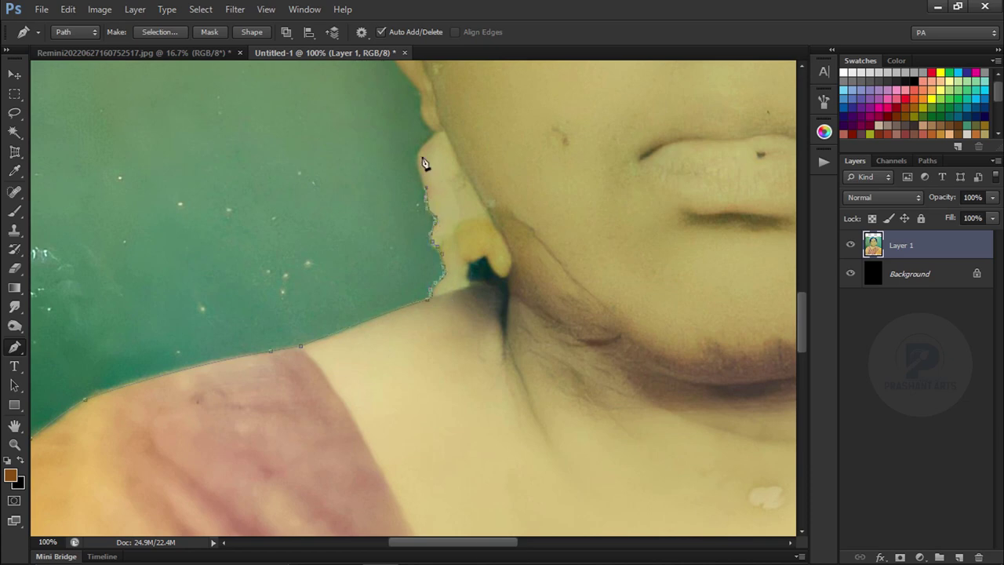
key(ctrl+alt+z)
scroll(450, 149, up, 1)
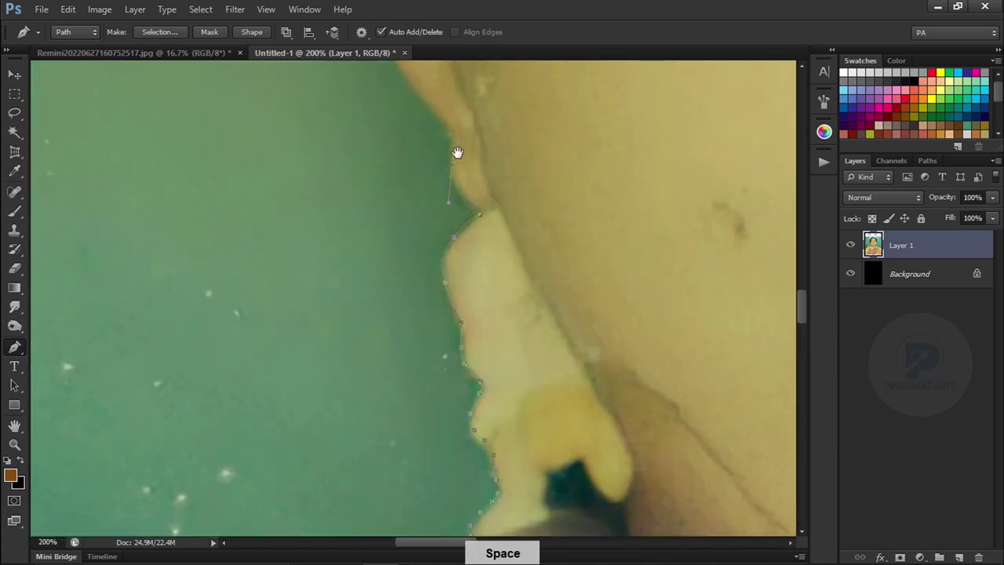
drag(460, 152, 508, 328)
click(496, 320)
Continue the path over the hair outline and down to where the hair meets the ear
mouse_move(398, 117)
mouse_down()
mouse_move(493, 342)
mouse_move(444, 209)
mouse_move(497, 240)
mouse_move(494, 293)
mouse_up()
key(ctrl+minus)
key(ctrl+minus)
key(ctrl+plus)
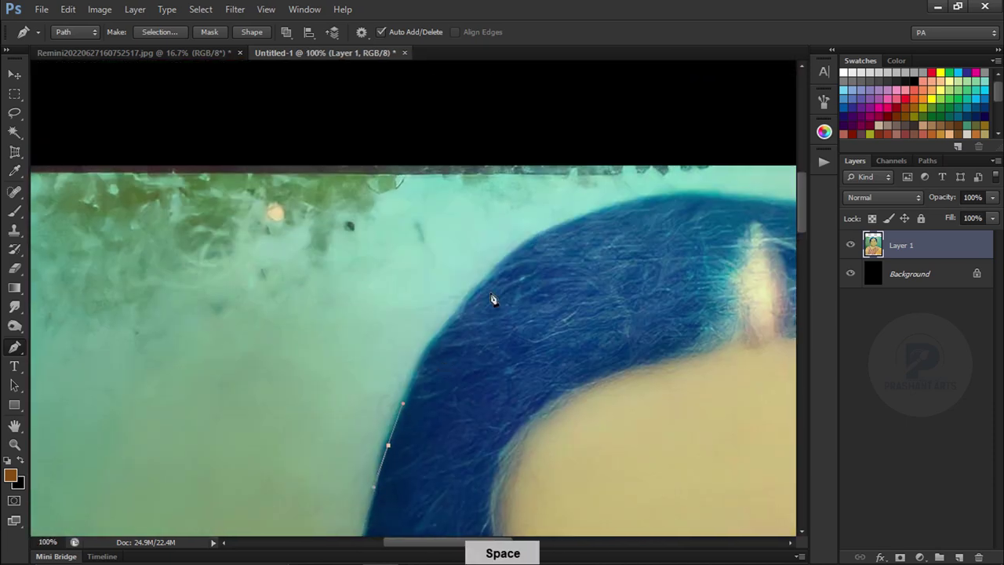
mouse_move(508, 250)
mouse_down()
mouse_move(582, 189)
mouse_move(280, 242)
mouse_up()
drag(482, 187, 559, 196)
key(ctrl+minus)
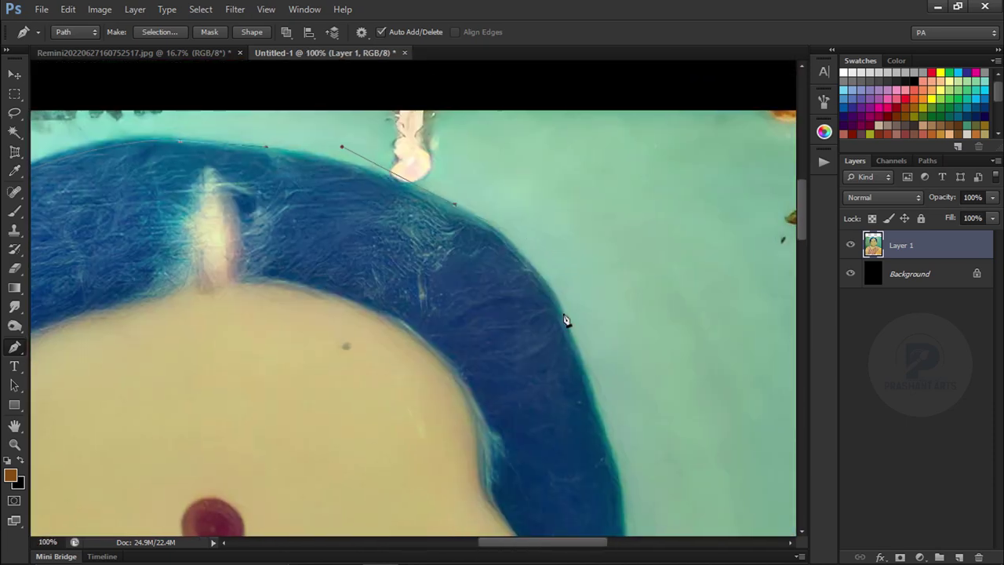
key(ctrl+plus)
mouse_move(483, 339)
mouse_down()
mouse_move(477, 368)
mouse_move(468, 221)
mouse_up()
drag(476, 374, 475, 396)
drag(479, 396, 515, 217)
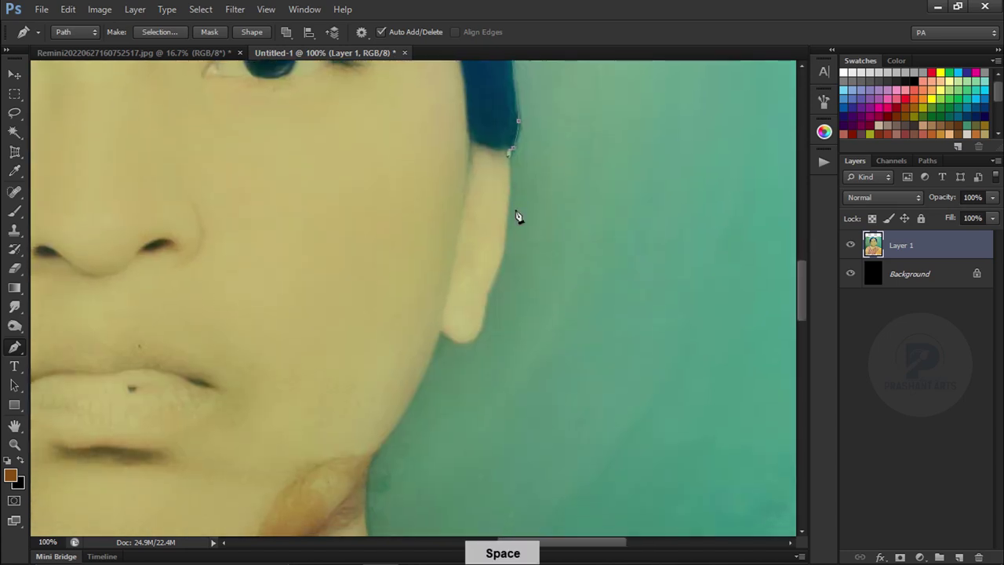
click(499, 267)
click(487, 298)
Trace down the neck to the right shoulder, ending beside the shoulder outside the image
drag(352, 490, 442, 320)
click(463, 293)
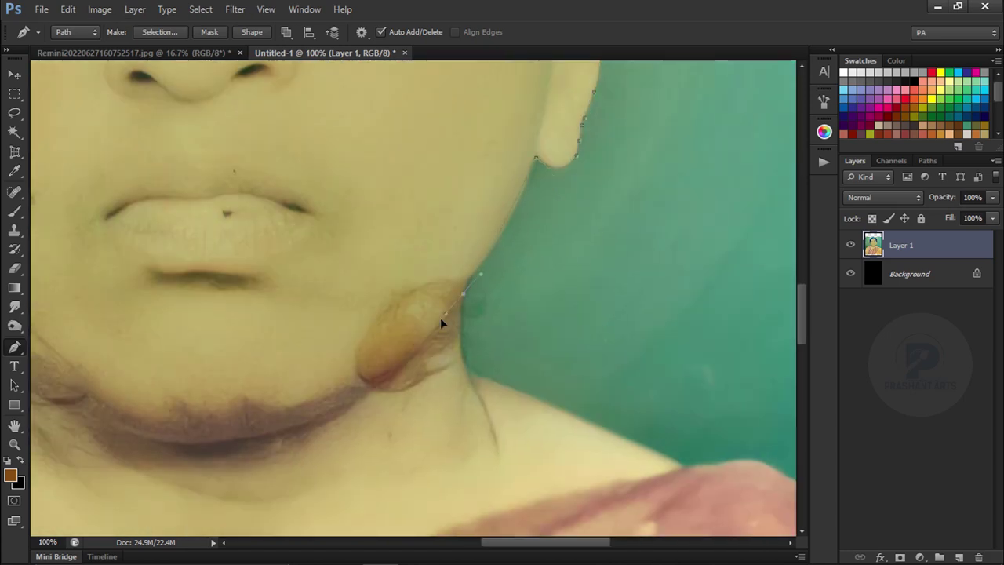
drag(463, 357, 468, 369)
scroll(486, 382, down, 3)
scroll(486, 382, right, 5)
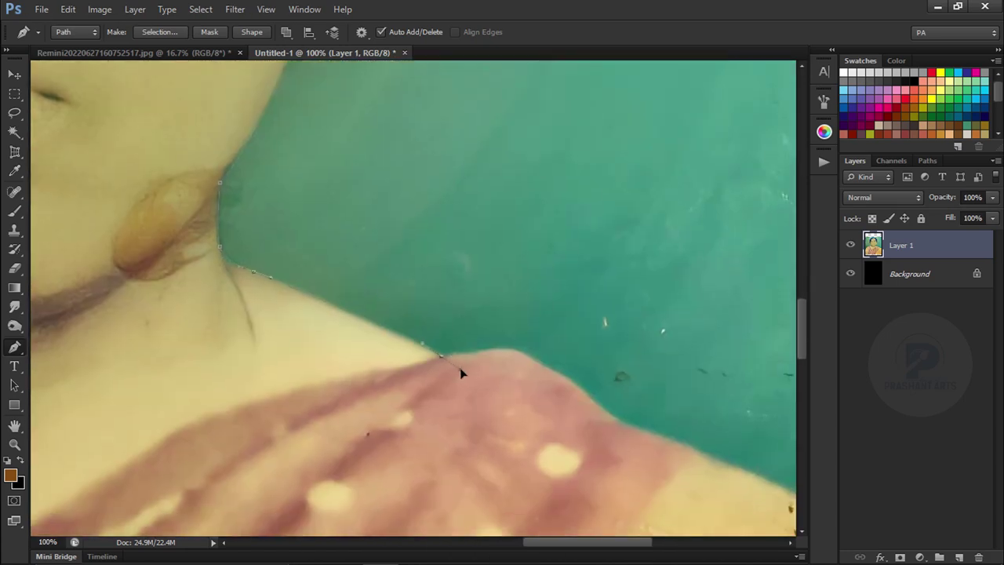
click(442, 355)
click(522, 354)
click(572, 380)
click(594, 404)
key(ctrl+minus)
key(ctrl+minus)
key(ctrl+minus)
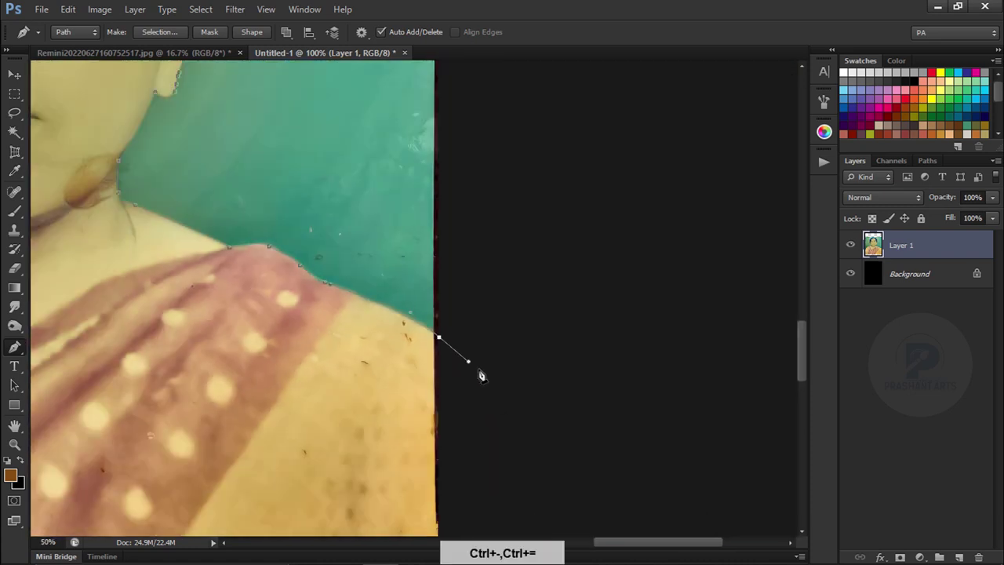
key(ctrl+minus)
key(ctrl+minus)
key(ctrl+minus)
click(583, 432)
Select the woman from the path with a 2 px feather, copy her to Layer 2, and hide Layer 1
click(330, 370)
key(ctrl+Return)
key(shift+F6)
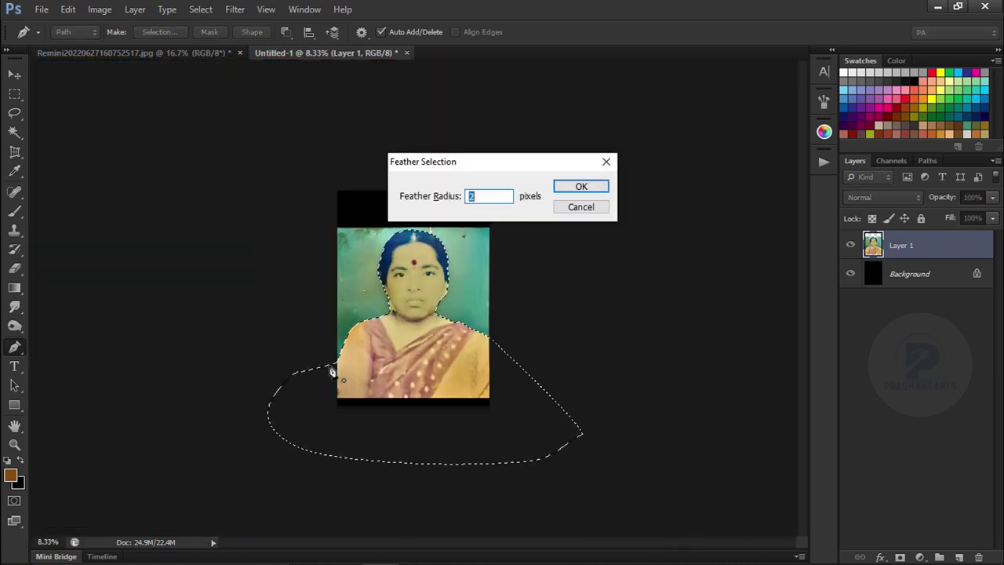
key(Return)
key(ctrl+j)
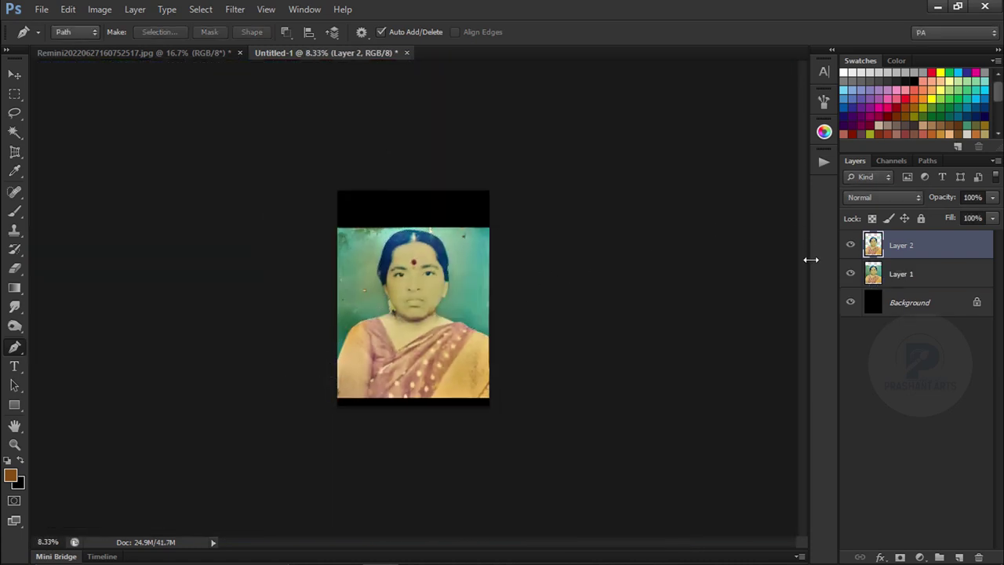
click(14, 73)
Fill the background with the Gray BG action and darken its midtones to about 0.73 with Levels
click(914, 302)
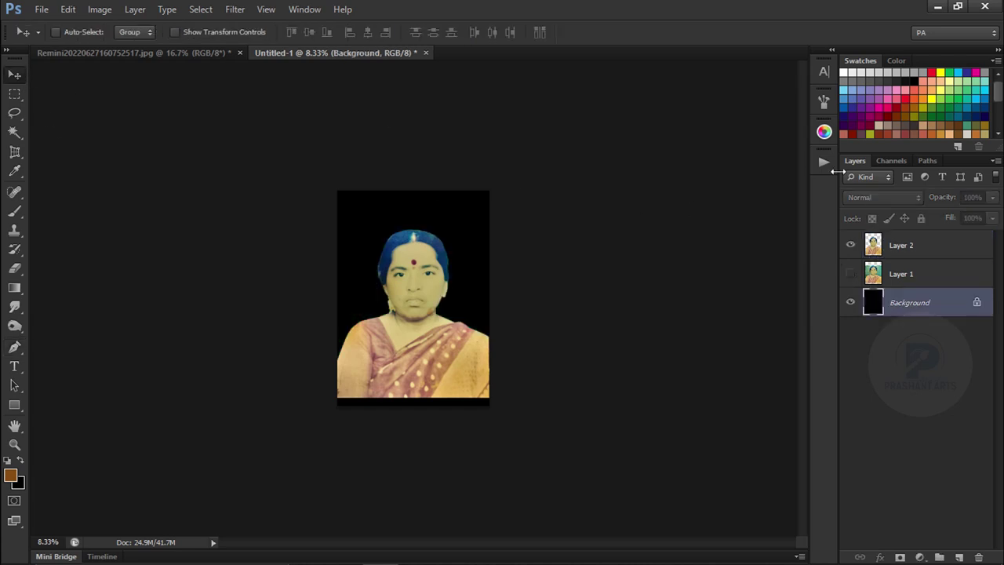
click(824, 161)
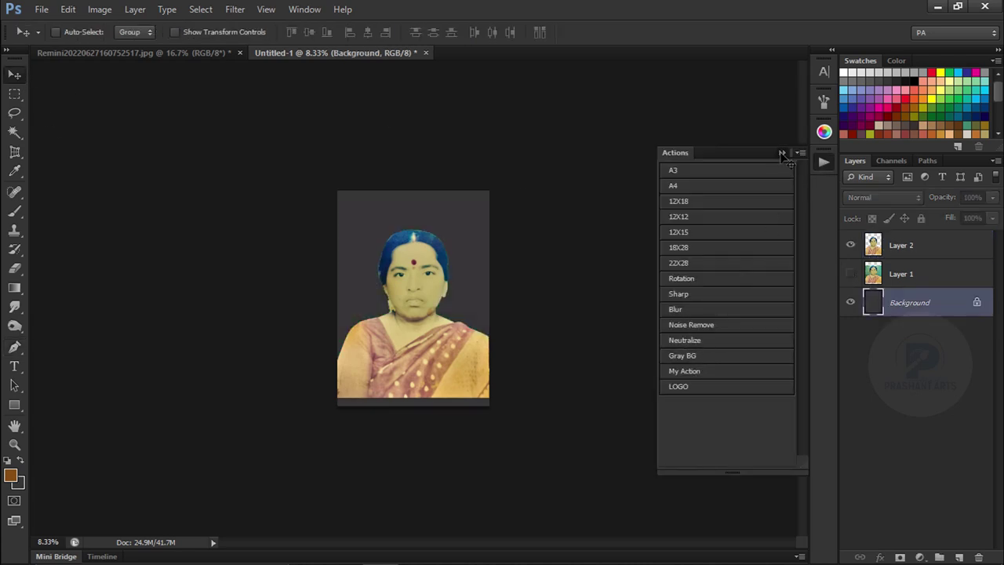
click(824, 162)
key(ctrl+plus)
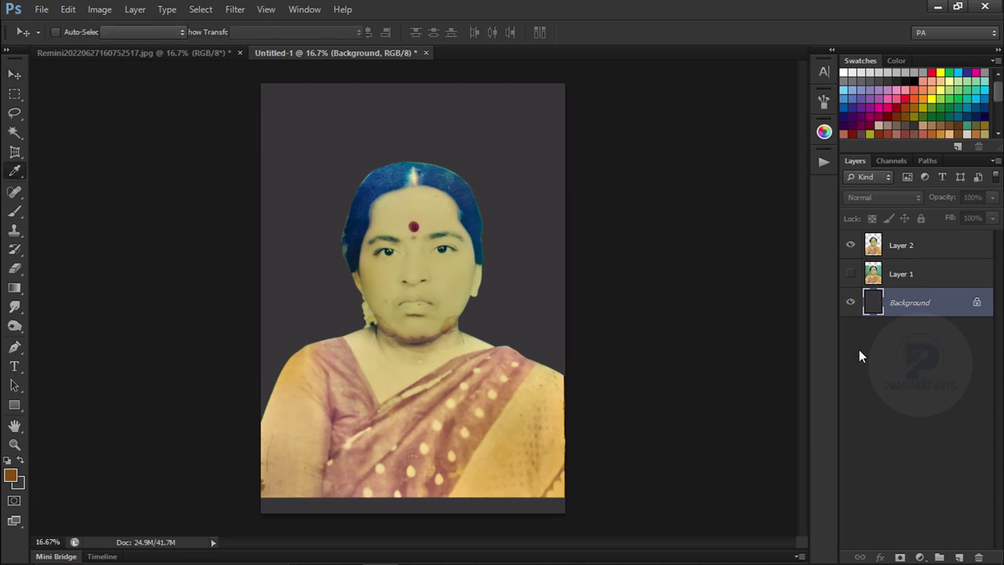
key(ctrl+l)
drag(745, 408, 766, 408)
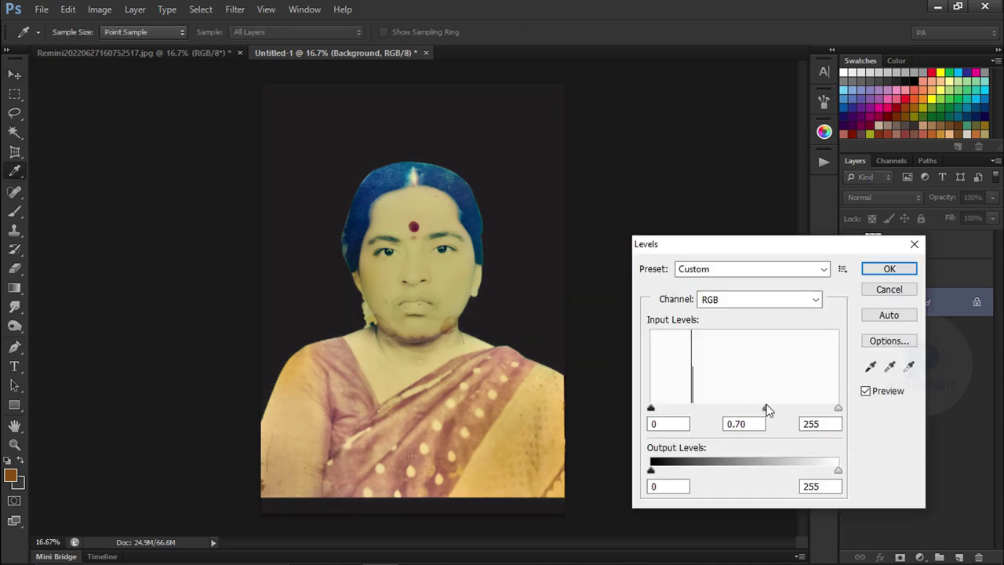
click(902, 272)
click(916, 257)
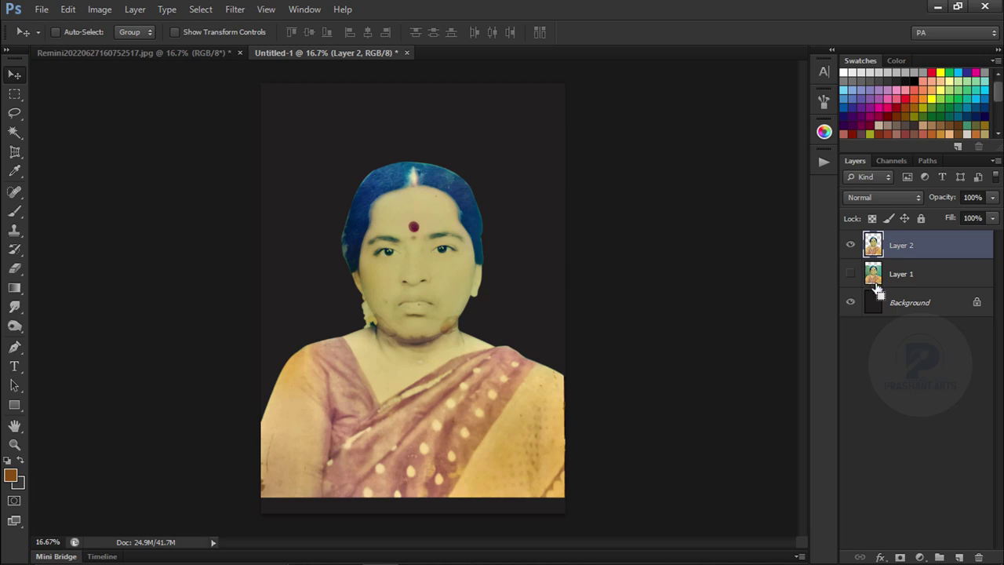
key(ctrl+l)
In Levels, pull in the Red, Green and Blue highlights and raise the Red and Green black points
click(736, 328)
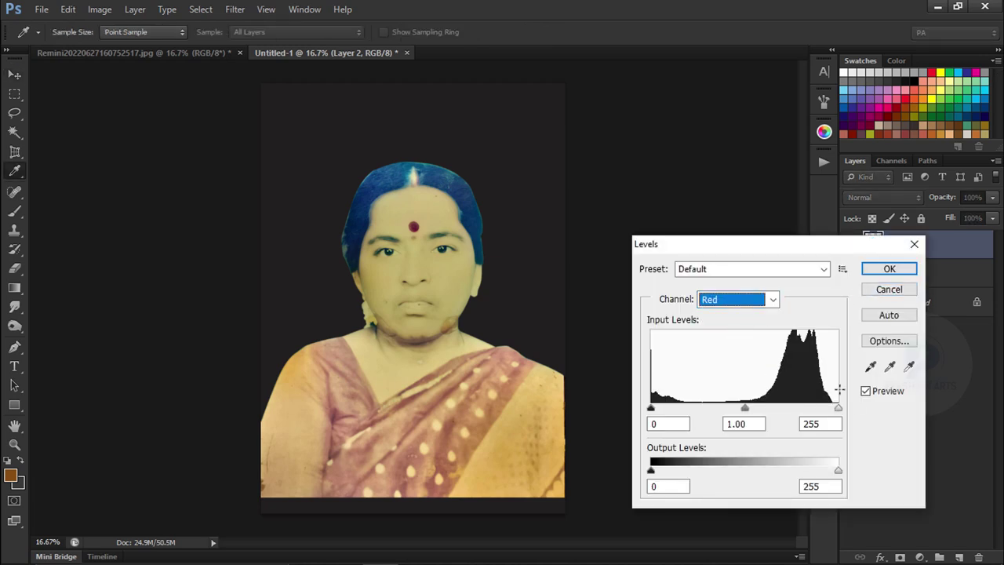
drag(838, 408, 836, 410)
drag(652, 409, 743, 406)
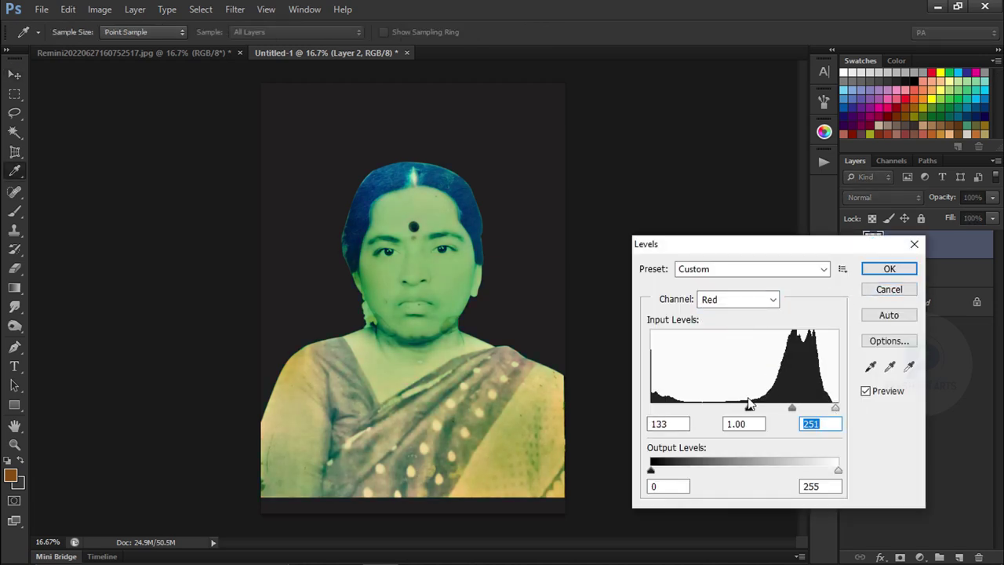
click(773, 299)
click(753, 339)
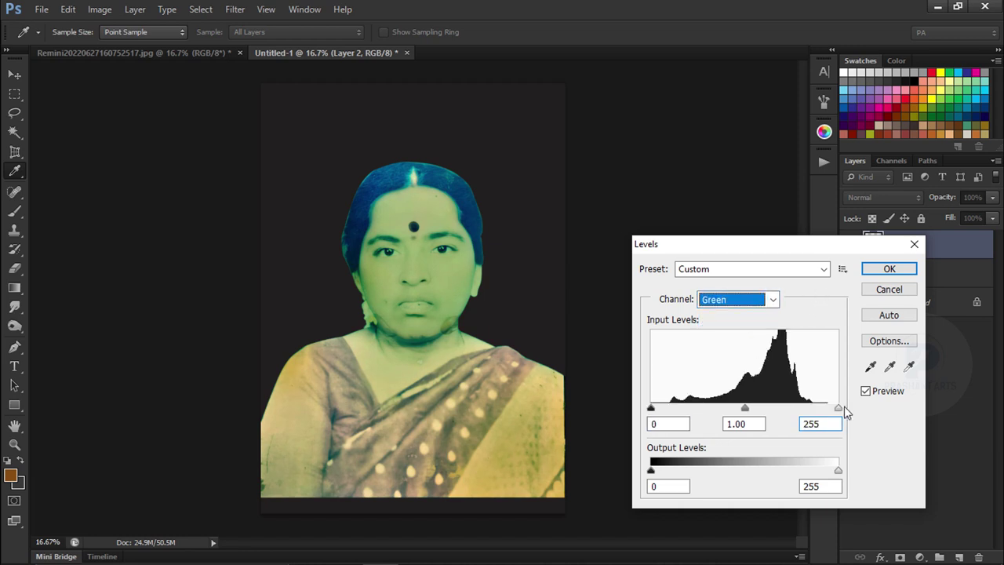
drag(836, 409, 814, 409)
drag(679, 410, 669, 409)
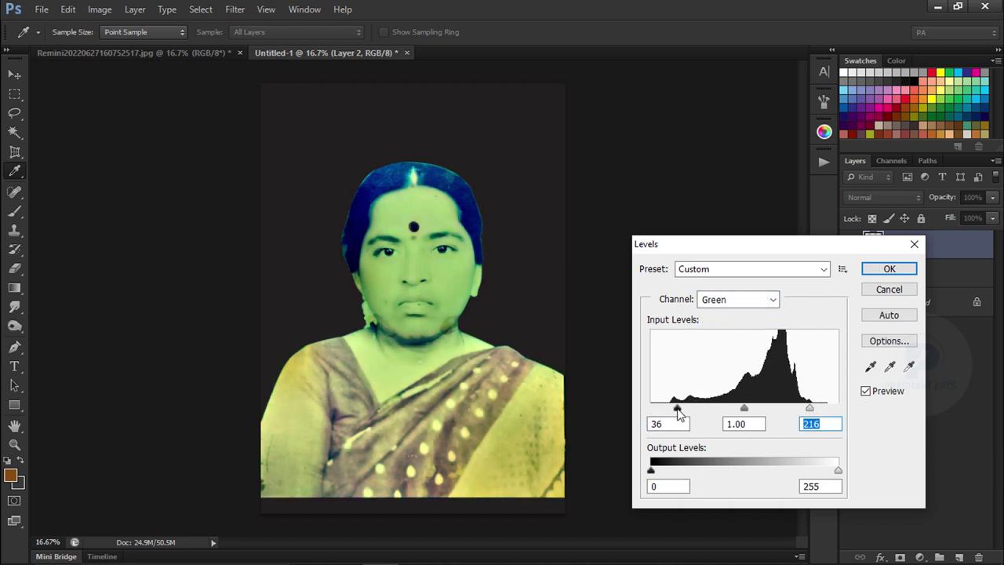
click(773, 299)
click(708, 350)
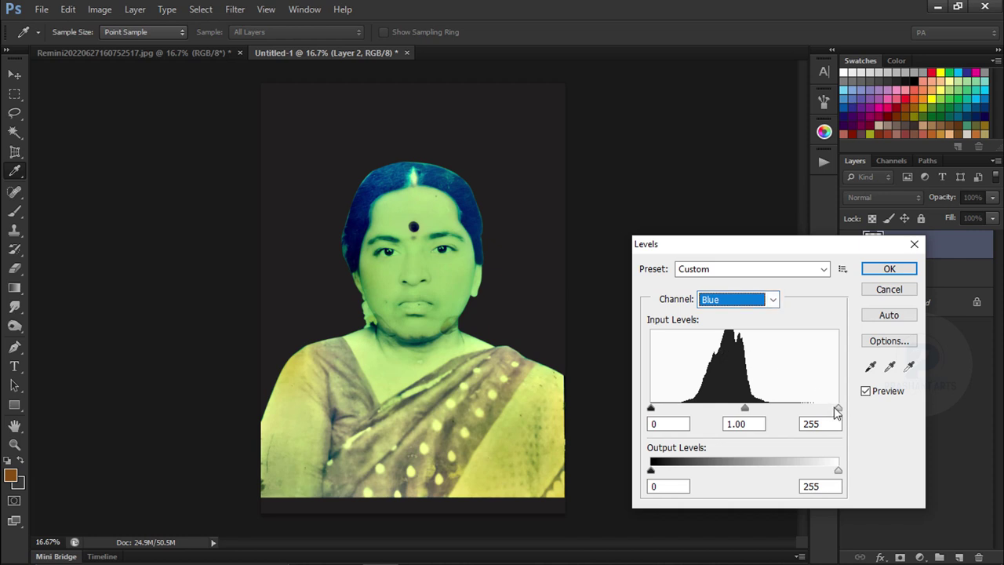
drag(837, 409, 773, 409)
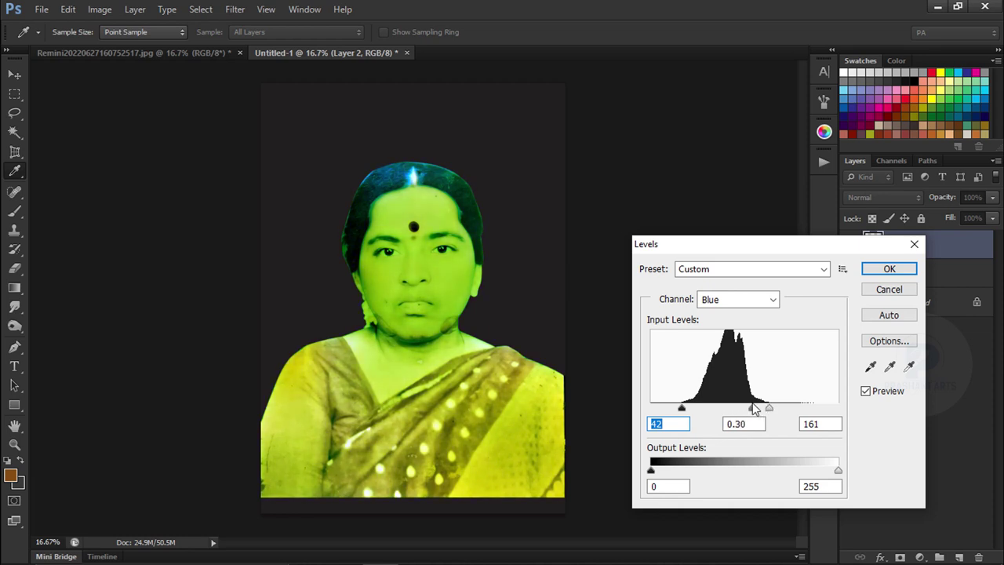
Darken the Green channel midtones and raise its black point toward yellow-brown tones
click(776, 300)
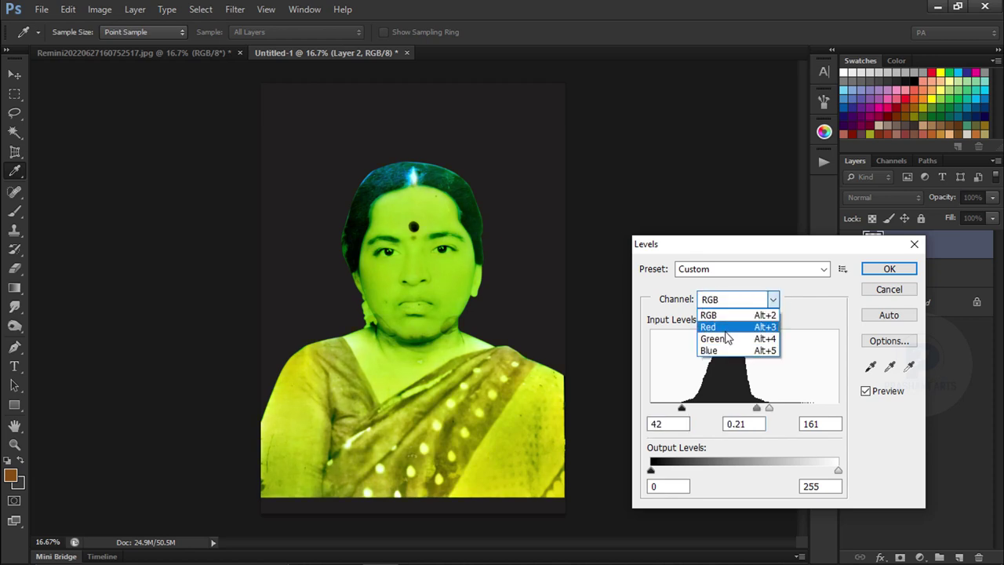
click(720, 334)
drag(740, 408, 812, 407)
click(753, 299)
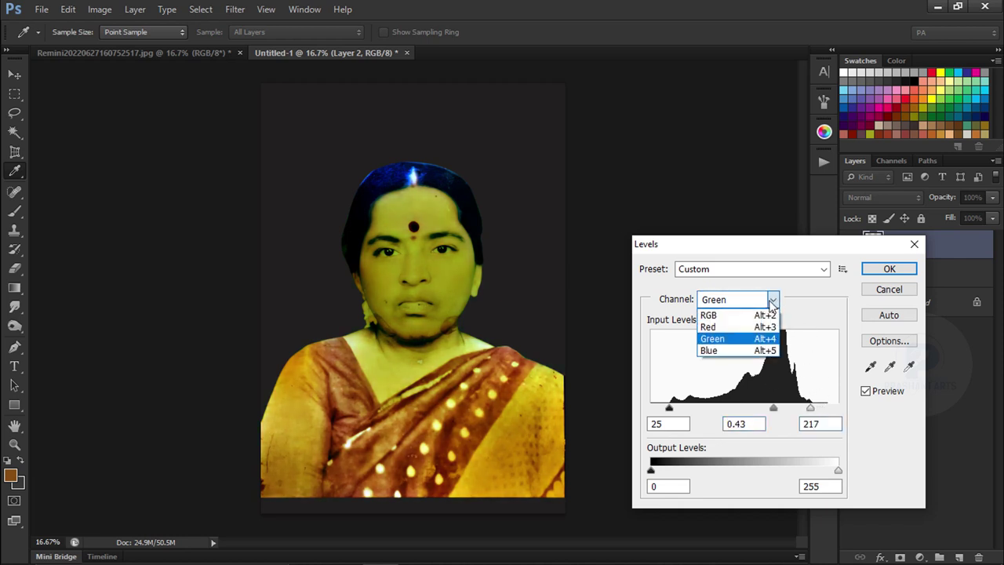
click(671, 414)
drag(671, 414, 698, 413)
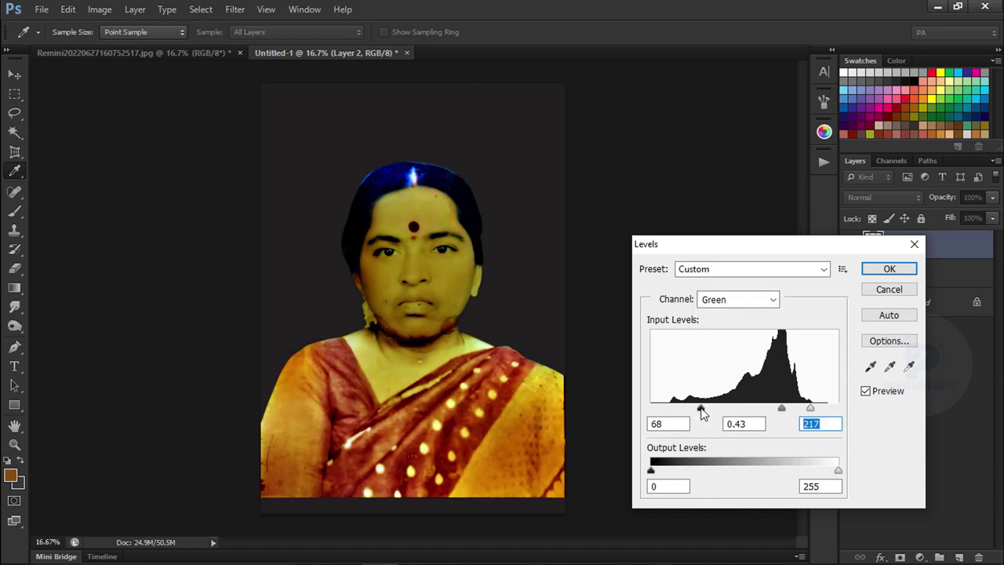
Lower the RGB white point, brighten the midtones, apply Levels, and duplicate the portrait layer
click(774, 308)
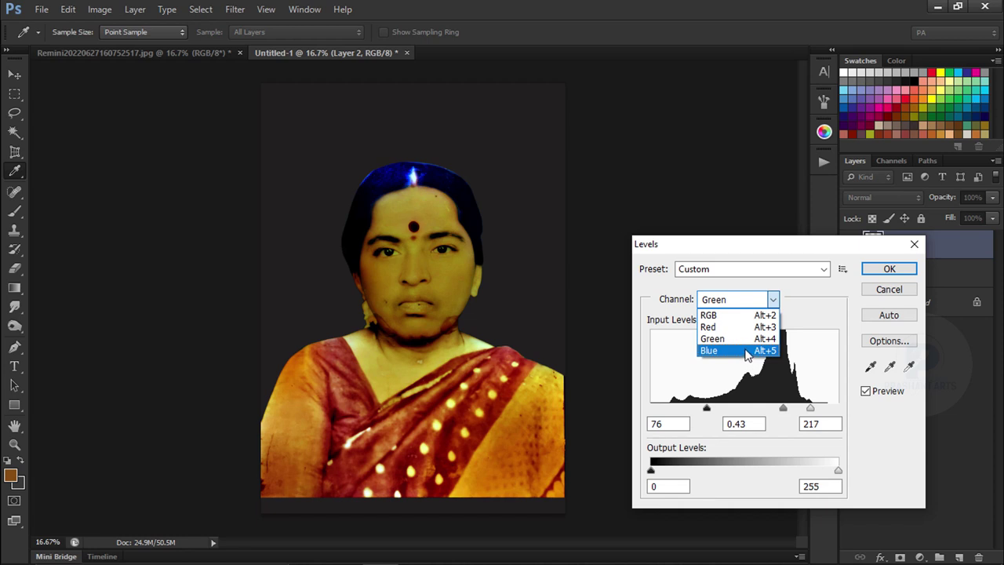
click(710, 315)
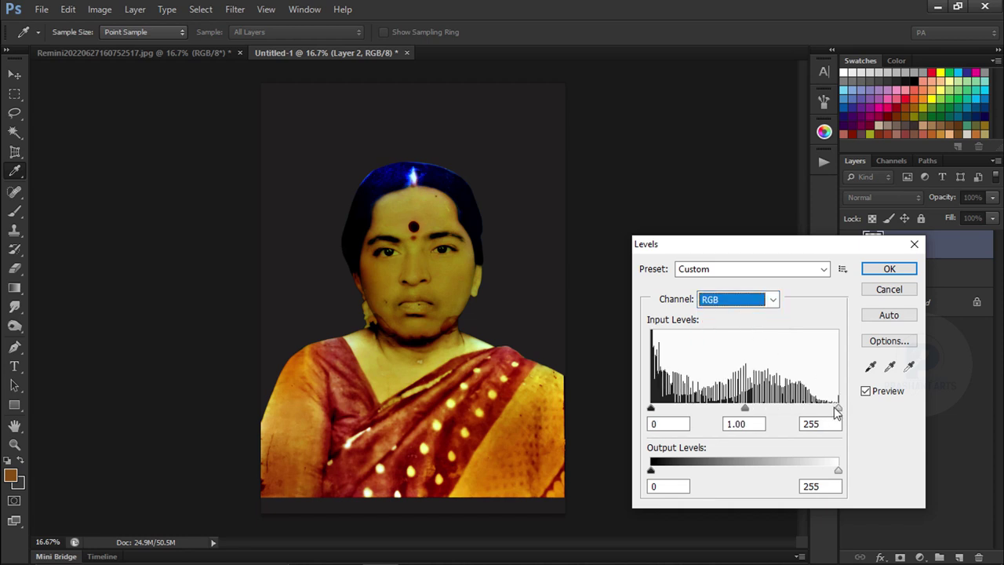
mouse_move(838, 408)
mouse_down()
mouse_move(802, 408)
mouse_move(821, 407)
mouse_up()
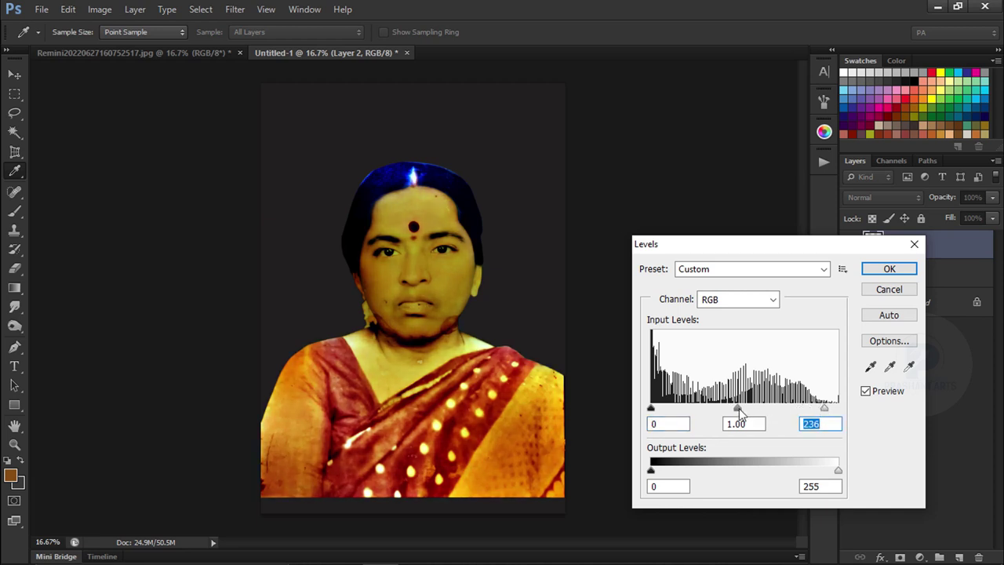
drag(737, 408, 711, 414)
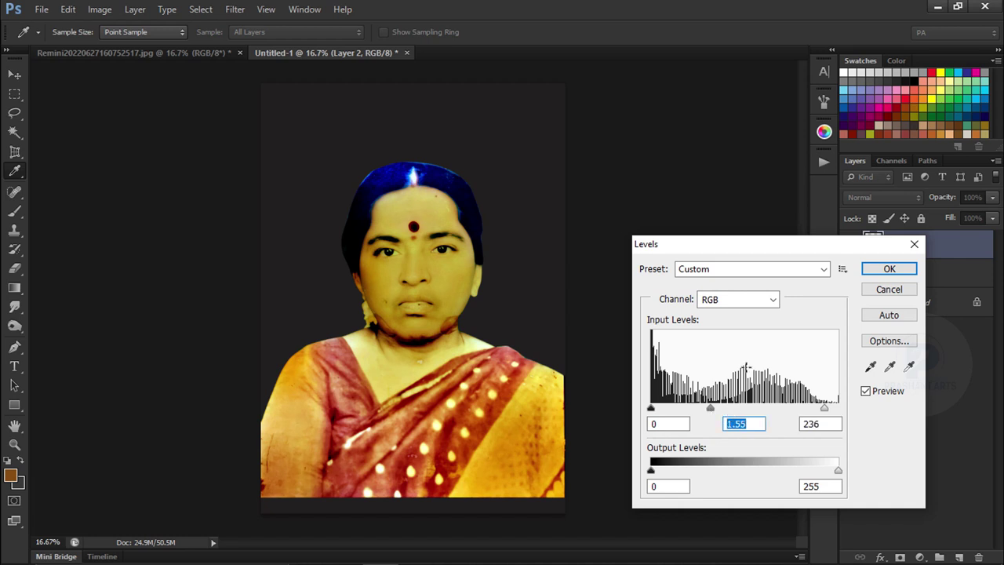
click(865, 391)
drag(704, 414, 701, 414)
click(888, 269)
key(v)
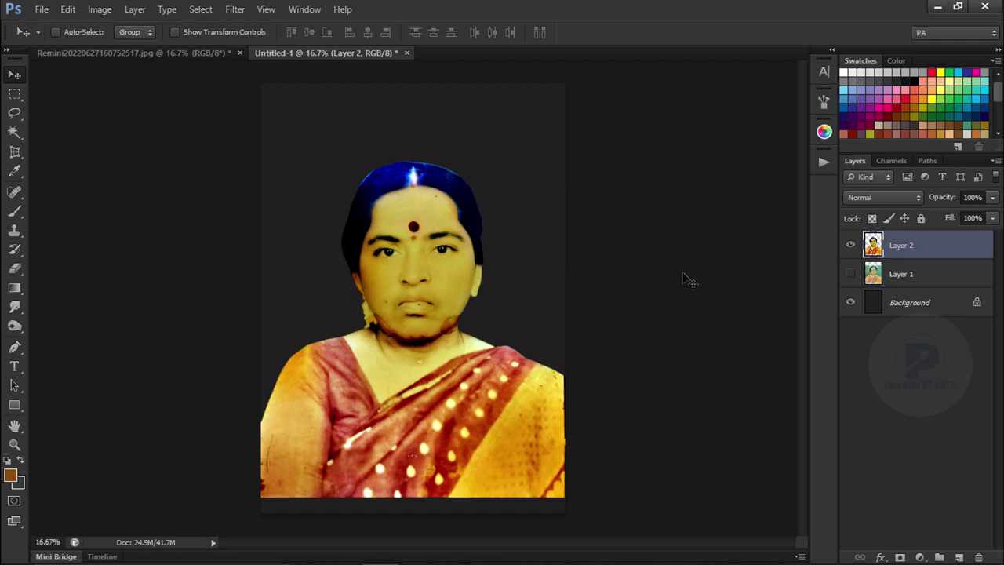
key(ctrl+j)
Spot-heal the dark blotches on the left cheek and both jaw lines, then load the figure's selection
key(ctrl+plus)
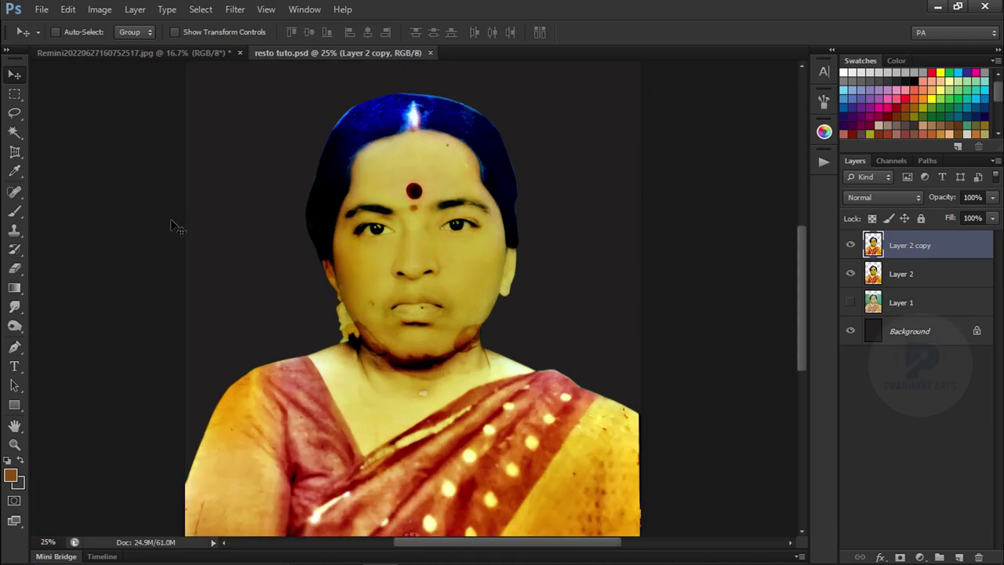
click(22, 193)
key(ctrl+plus)
key(ctrl+plus)
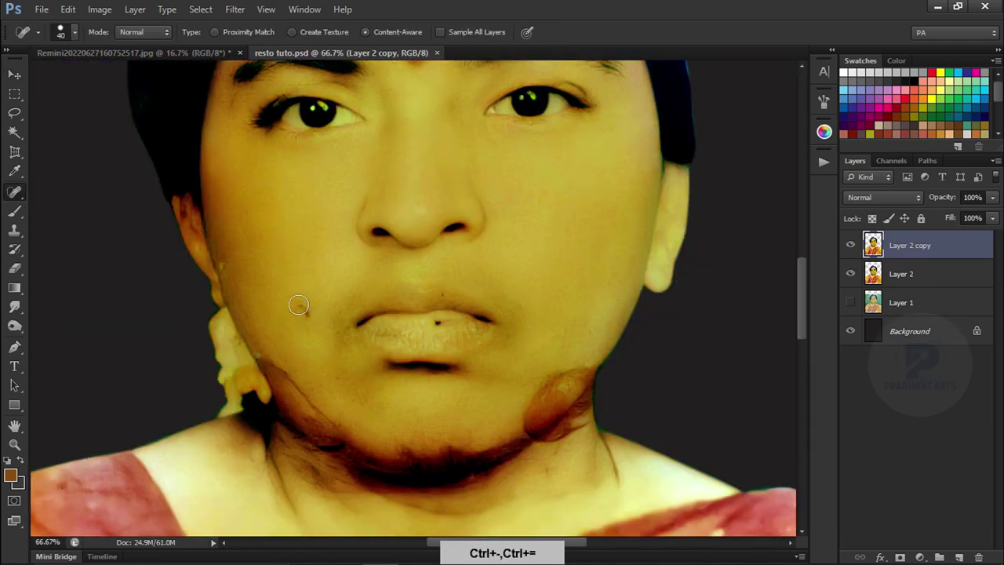
drag(298, 304, 312, 319)
key(bracketright)
drag(569, 362, 509, 426)
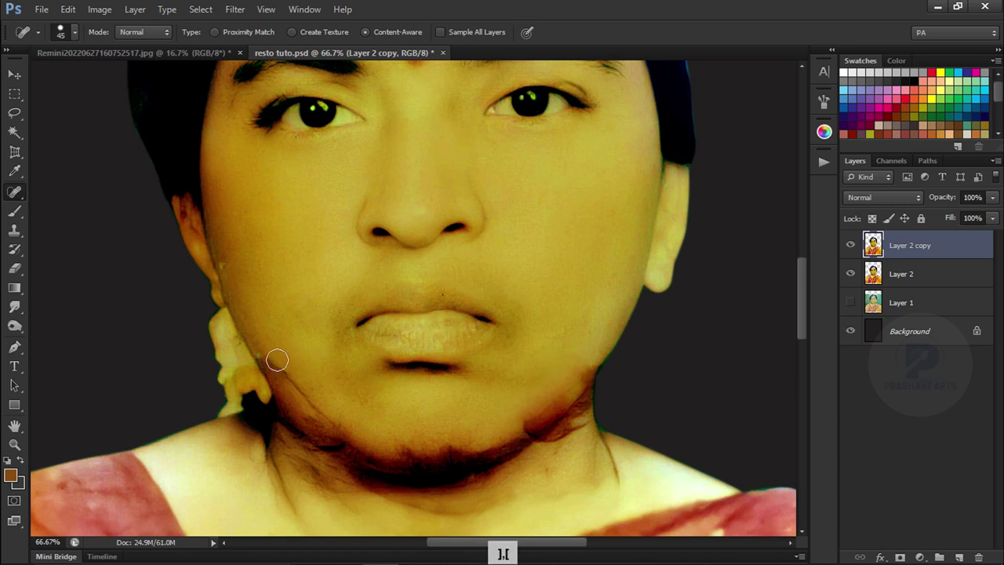
drag(277, 360, 345, 422)
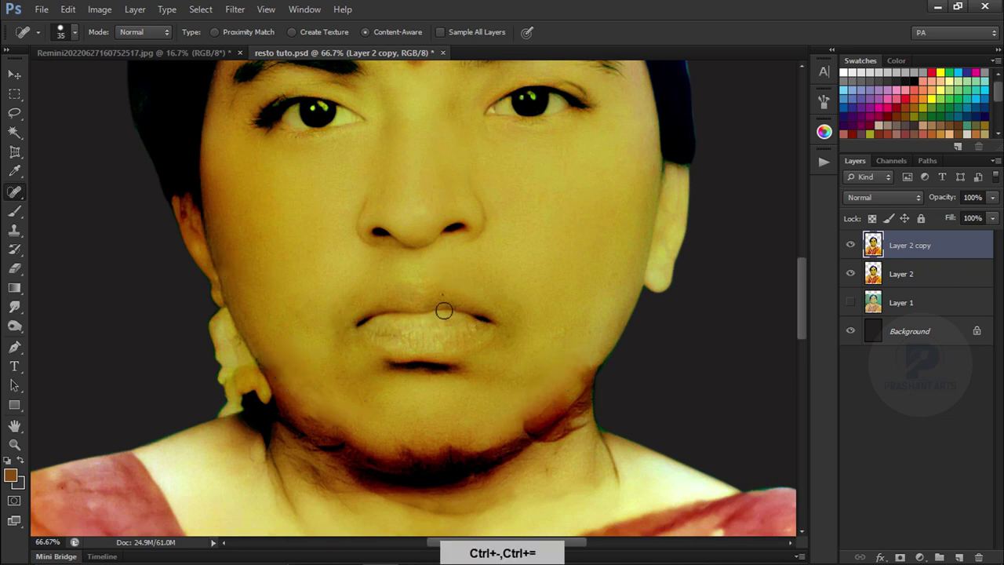
key(ctrl+minus)
drag(542, 358, 540, 360)
key(ctrl+minus)
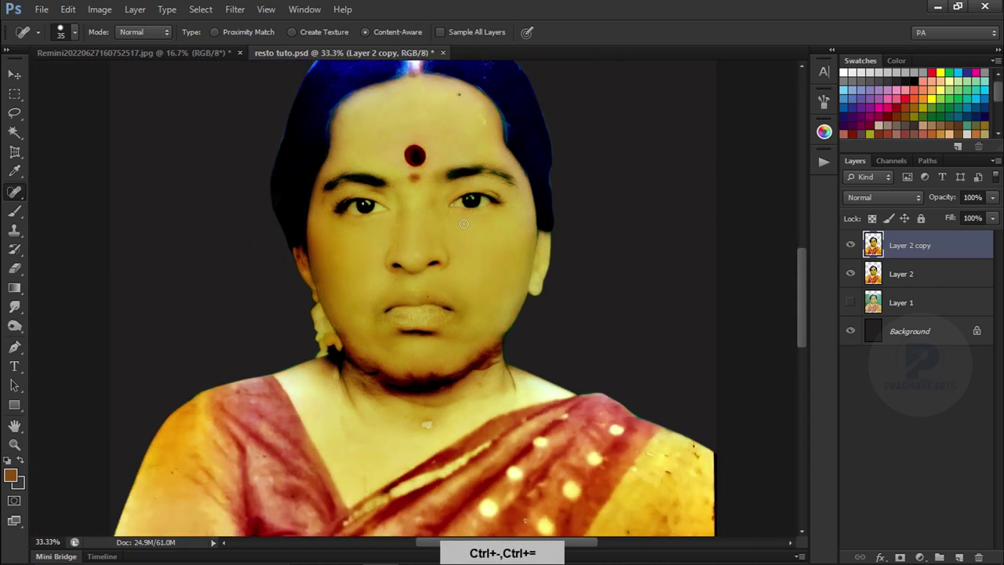
key(ctrl+minus)
ctrl+click(873, 245)
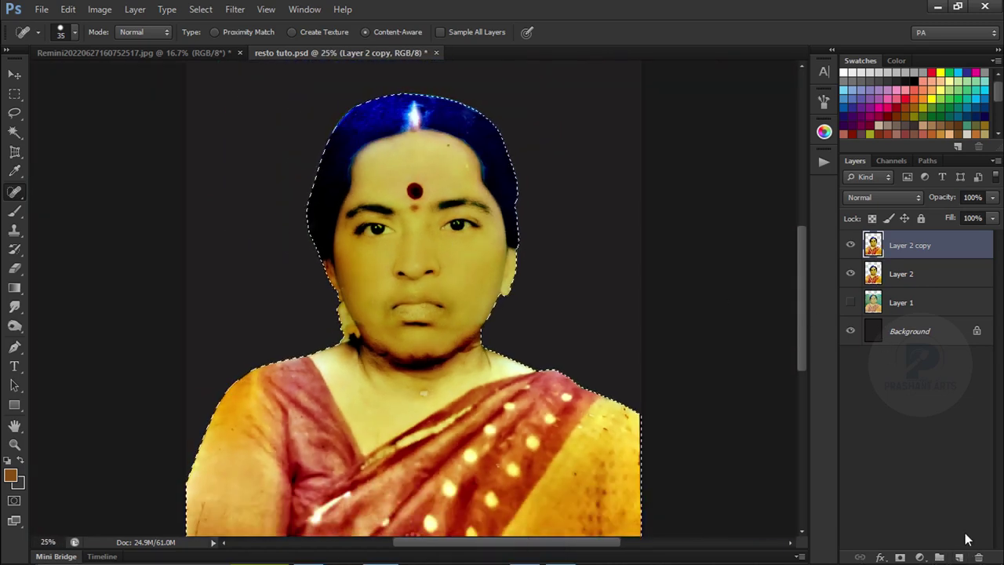
Add a new colouring layer set to Color blending, ready for brush painting
click(958, 556)
click(14, 210)
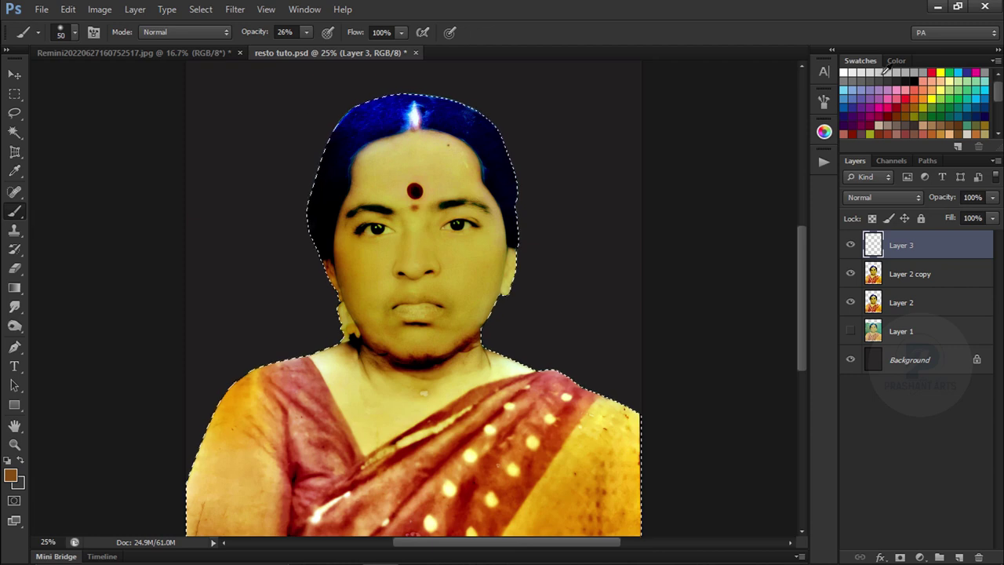
click(844, 72)
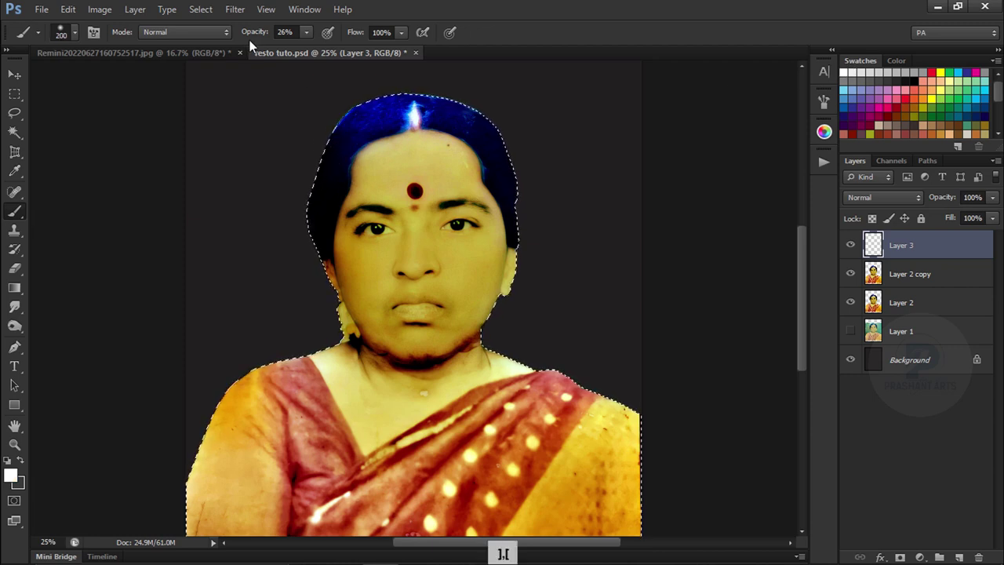
key(0)
key(bracketright)
key(bracketright)
key(bracketright)
mouse_move(321, 172)
mouse_down()
mouse_move(343, 134)
mouse_move(415, 106)
mouse_move(466, 105)
mouse_move(520, 128)
mouse_up()
key(ctrl+alt+z)
click(884, 197)
click(878, 358)
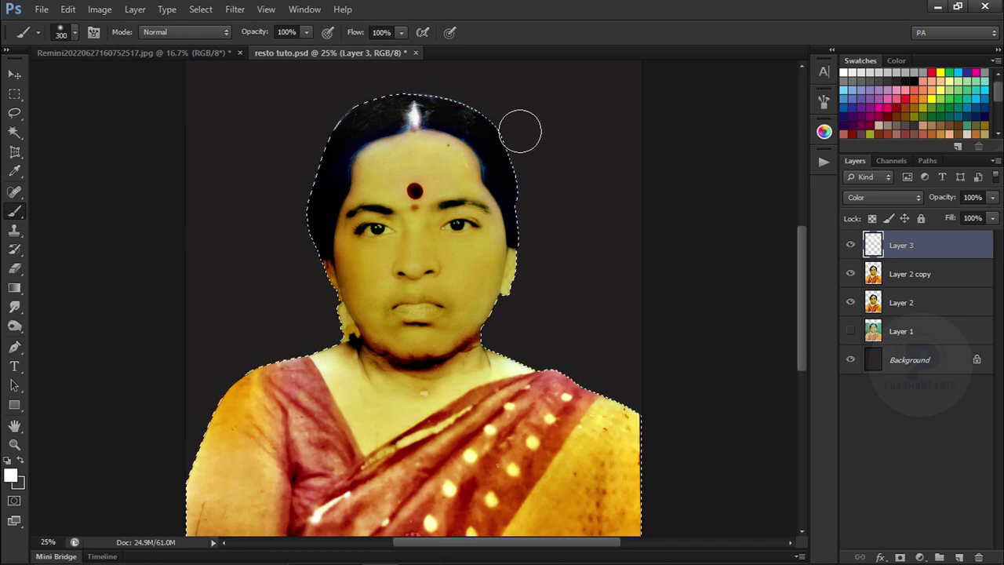
Pick a peach colour and paint the forehead with it
key(ctrl+plus)
key(bracketleft)
key(bracketleft)
key(bracketleft)
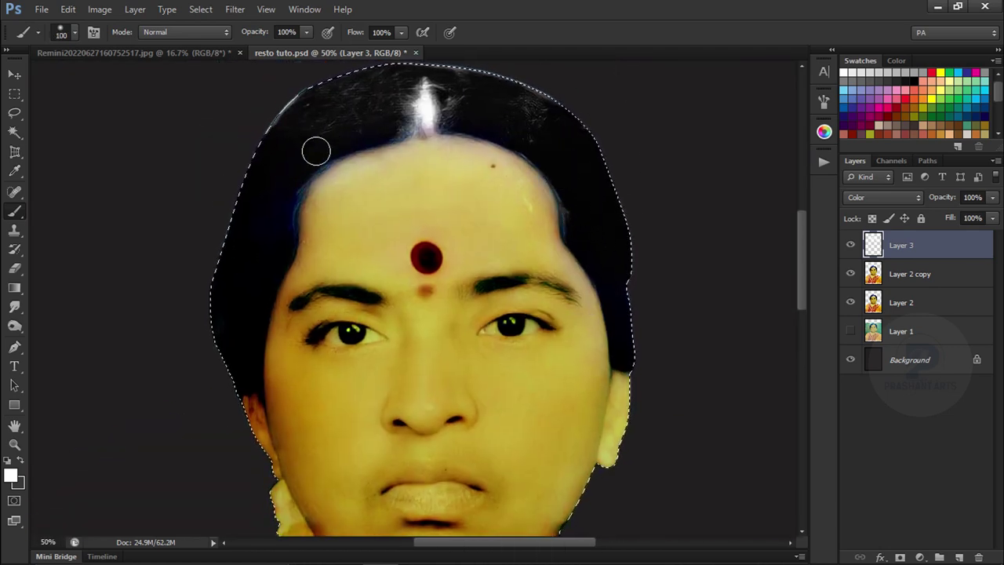
key(bracketright)
key(ctrl+minus)
key(ctrl+plus)
key(ctrl+minus)
key(ctrl+minus)
key(ctrl+plus)
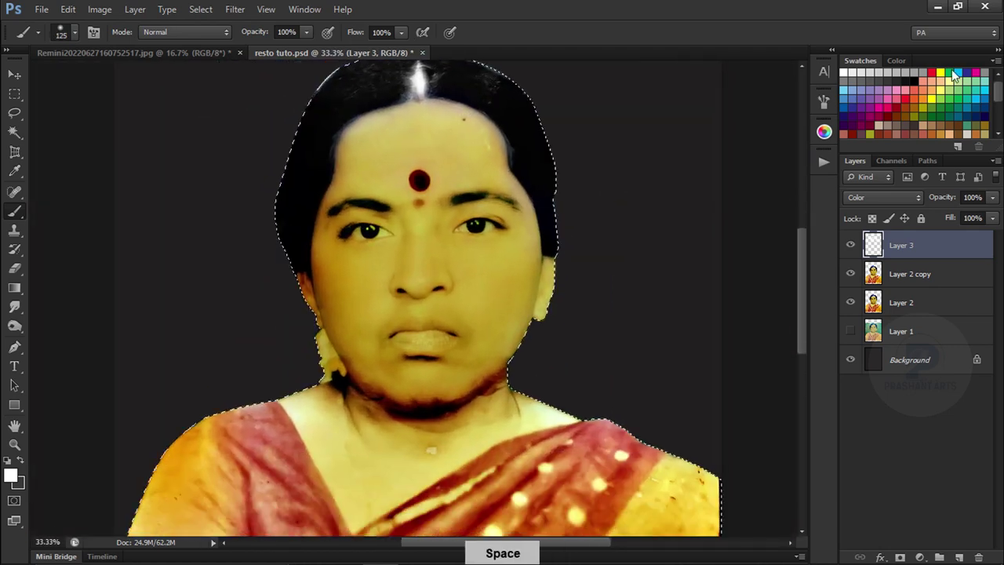
alt+click(405, 128)
key(bracketright)
key(bracketright)
key(bracketright)
key(bracketright)
mouse_move(392, 134)
mouse_down()
mouse_move(466, 139)
mouse_move(372, 148)
mouse_move(372, 163)
mouse_move(431, 172)
mouse_move(487, 164)
mouse_up()
Paint peach under the left eye, along the nose bridge, and over the yellowish right cheek and eye
key(bracketleft)
key(bracketleft)
key(bracketleft)
key(bracketleft)
key(bracketleft)
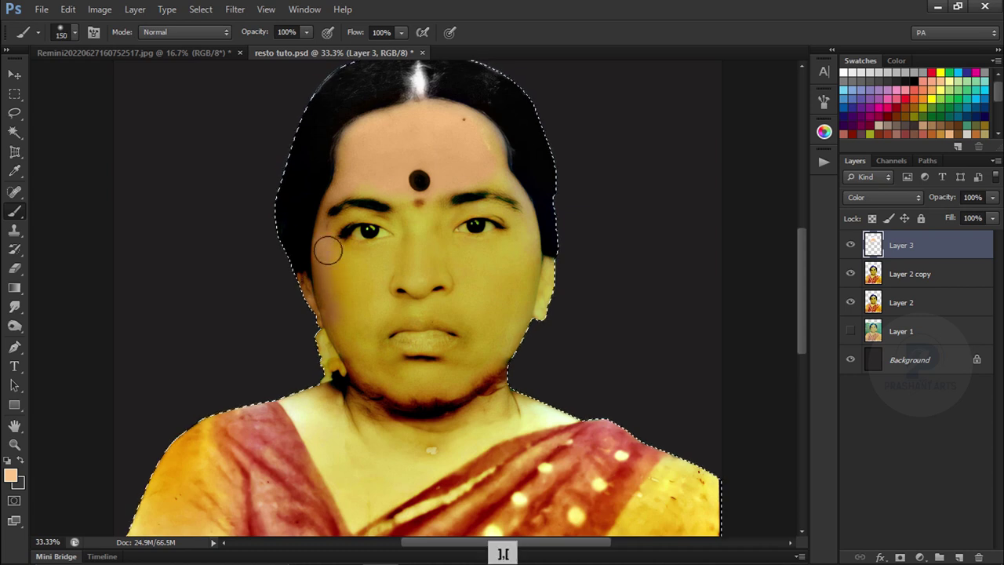
drag(330, 247, 397, 225)
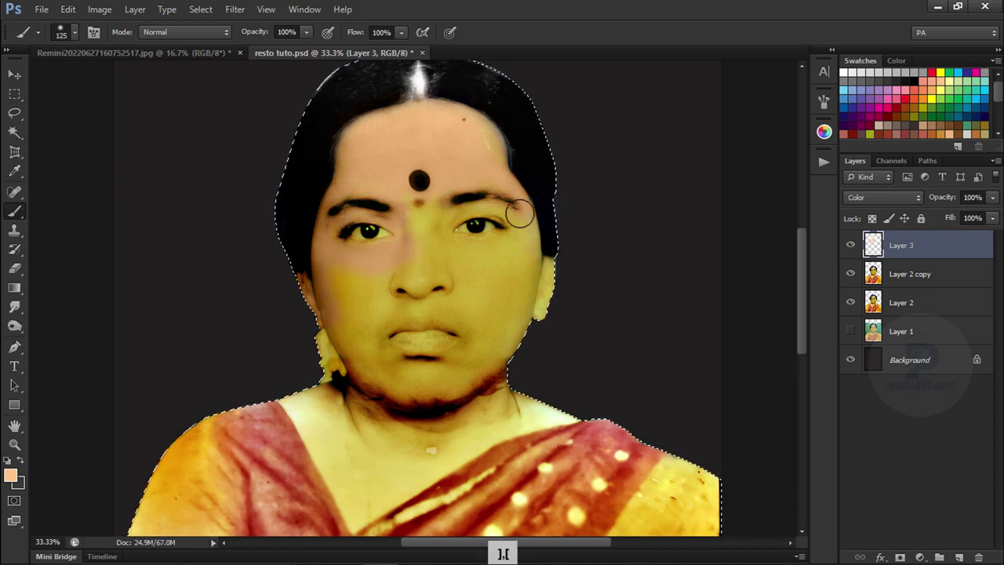
key(bracketright)
key(bracketright)
key(bracketright)
drag(392, 157, 381, 292)
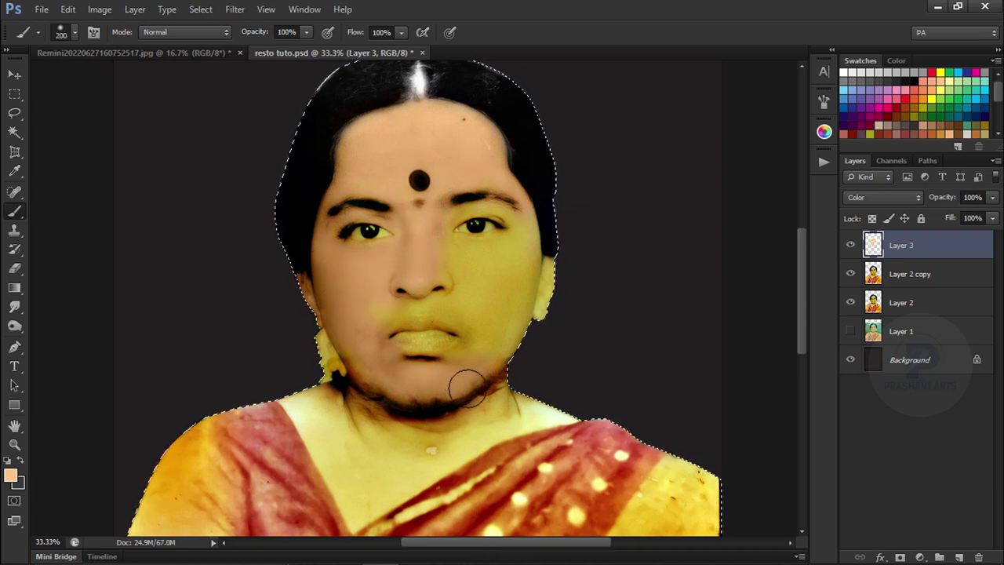
drag(540, 282, 514, 263)
key(bracketleft)
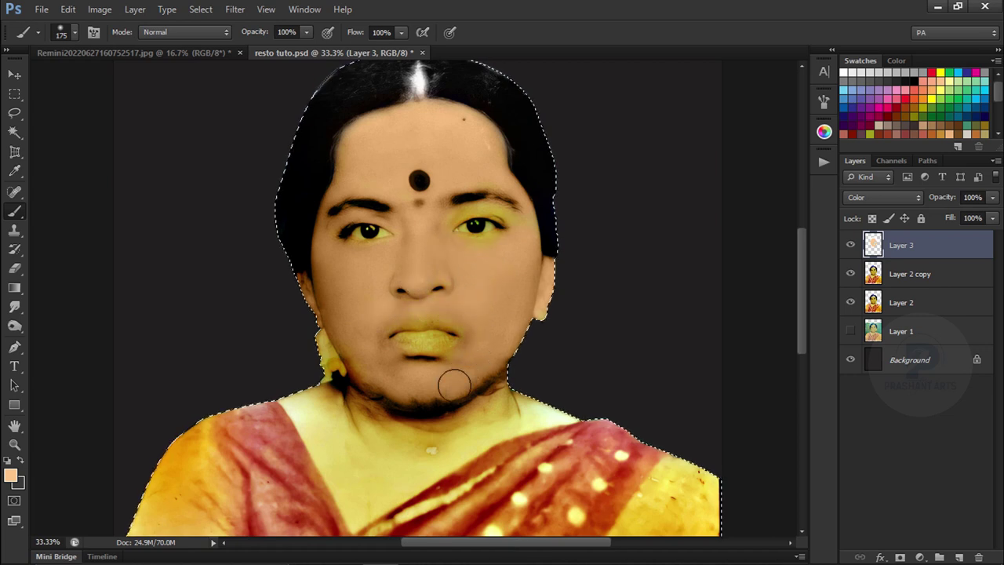
drag(454, 384, 458, 295)
key(bracketright)
key(bracketright)
key(bracketright)
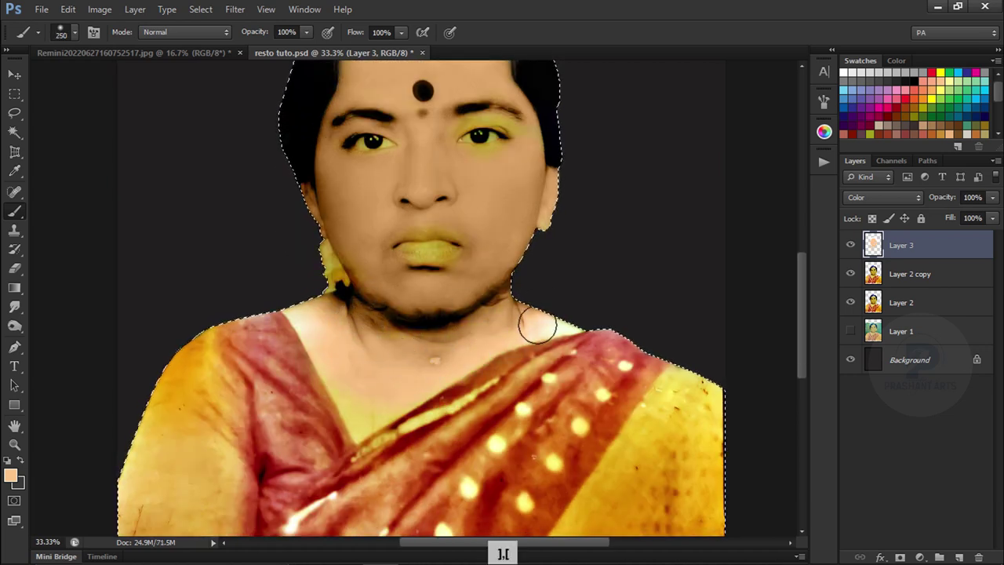
mouse_move(513, 142)
mouse_down()
mouse_move(443, 144)
mouse_move(508, 280)
mouse_move(511, 207)
mouse_up()
Paint the yellow lips skin-toned and even out the skin tone across the face
key(bracketright)
key(bracketright)
key(bracketleft)
key(bracketleft)
key(bracketleft)
key(bracketleft)
drag(477, 280, 436, 283)
key(bracketright)
key(bracketright)
key(bracketright)
drag(455, 218, 464, 246)
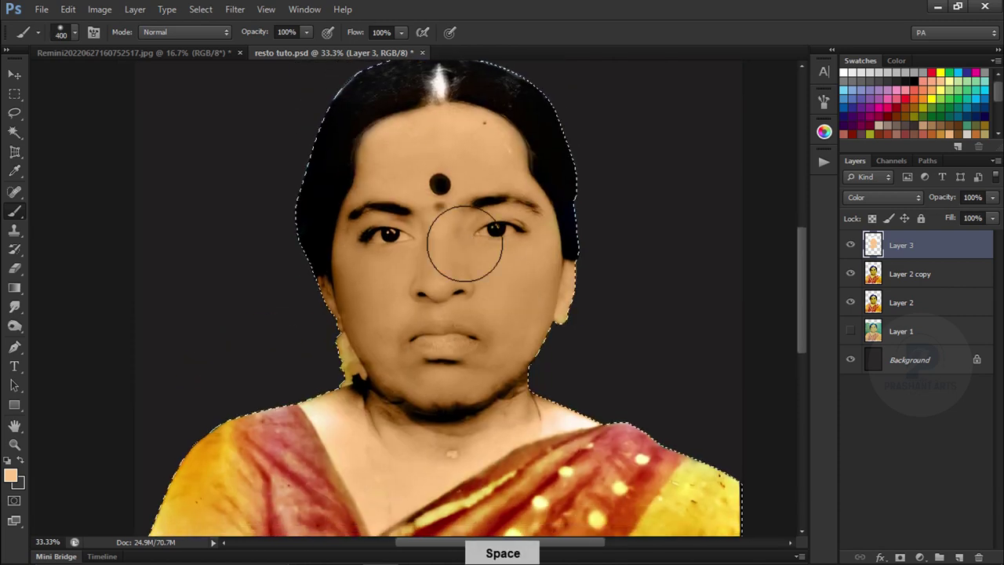
key(bracketleft)
key(bracketleft)
key(bracketleft)
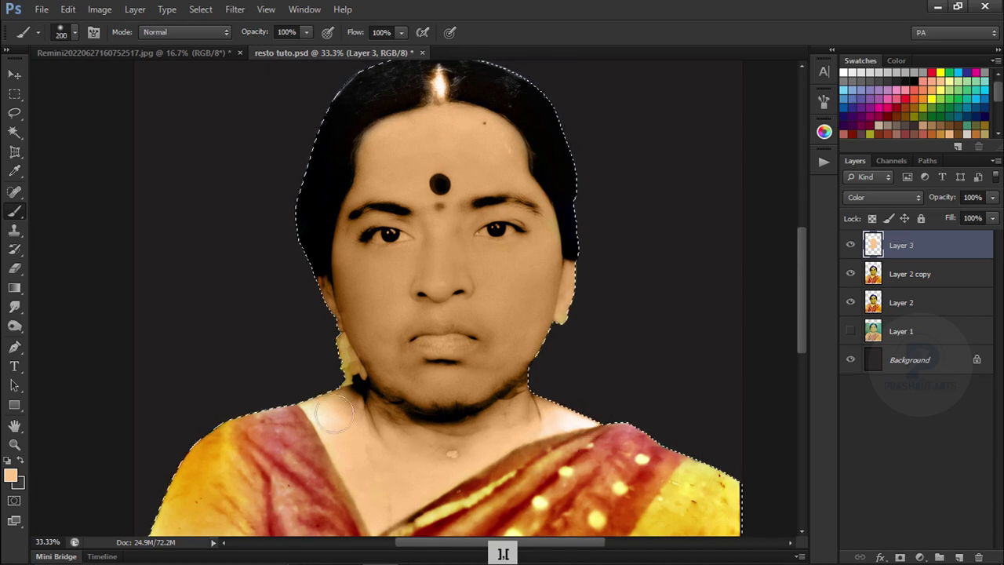
Switch to white and remove the yellow tint from the earring
key(ctrl+minus)
key(ctrl+equal)
key(ctrl+equal)
key(ctrl+equal)
key(x)
key(bracketleft)
key(bracketleft)
key(bracketleft)
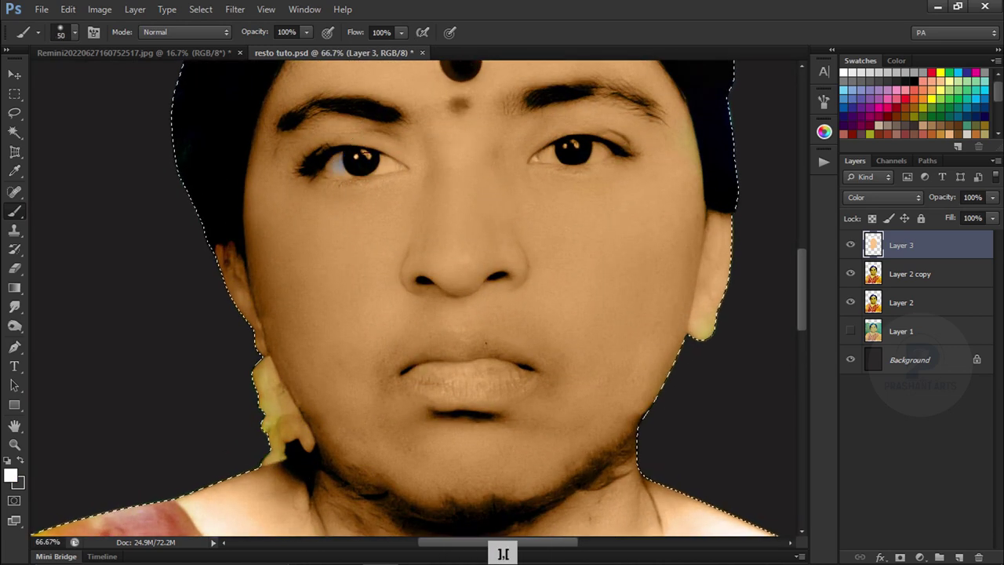
key(bracketleft)
drag(375, 376, 471, 278)
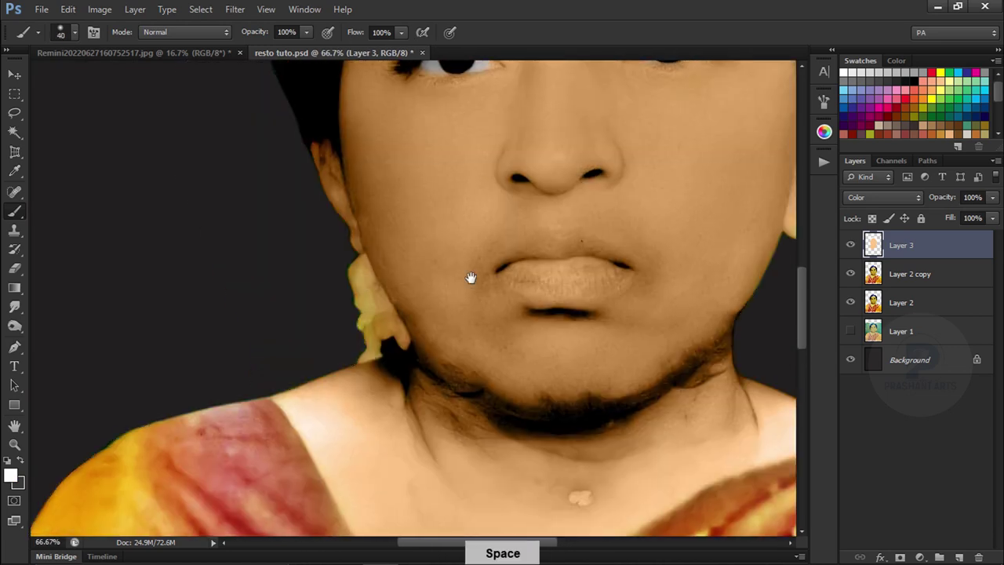
mouse_move(361, 263)
mouse_down()
mouse_move(376, 292)
mouse_move(375, 335)
mouse_up()
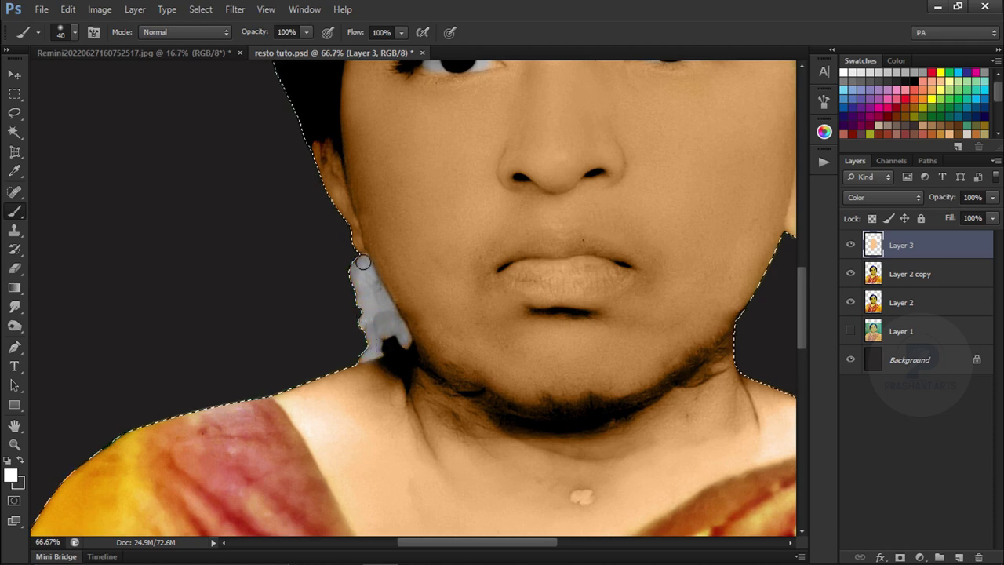
key(ctrl+minus)
key(ctrl+minus)
key(x)
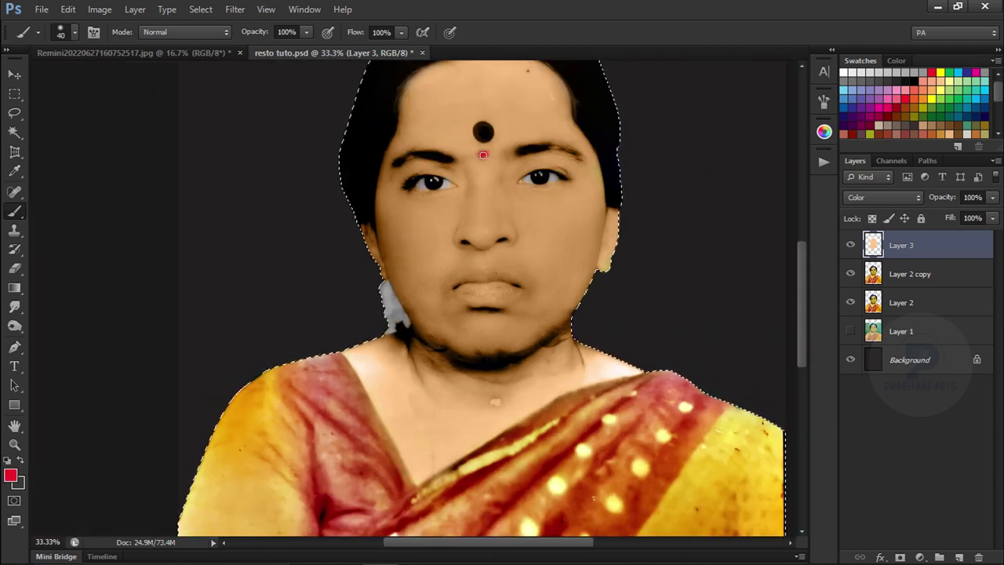
Tint the bindi red and dab a small pink dot just below it
click(483, 130)
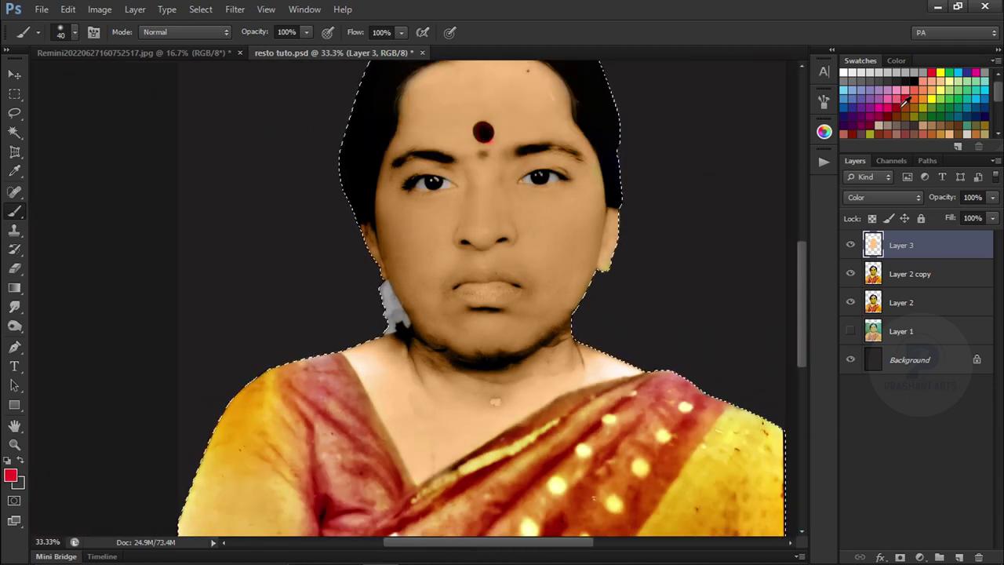
click(905, 100)
key(ctrl+alt+z)
click(484, 153)
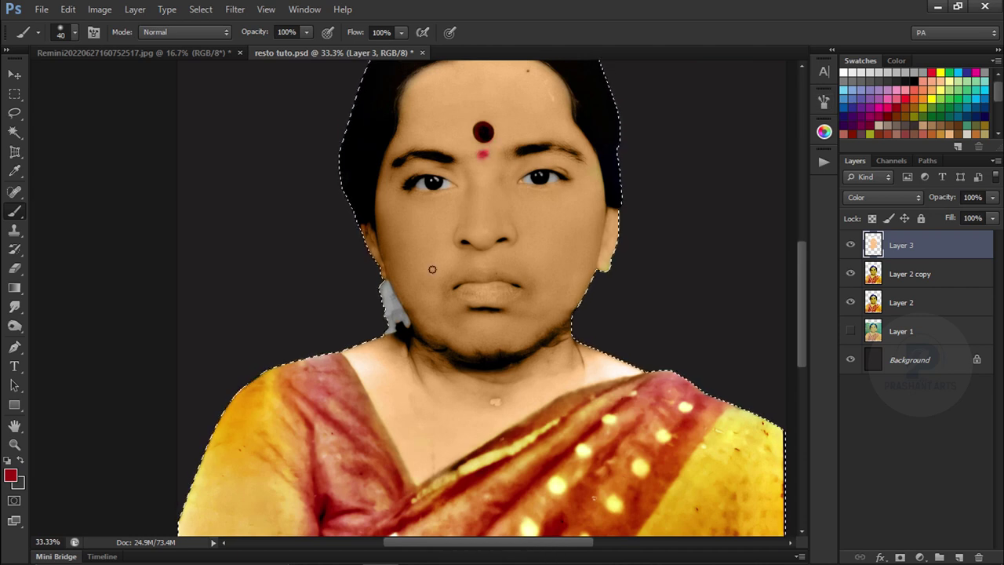
drag(423, 382, 419, 217)
Trace a closed Pen path around the woman's head, neck and shoulder
key(p)
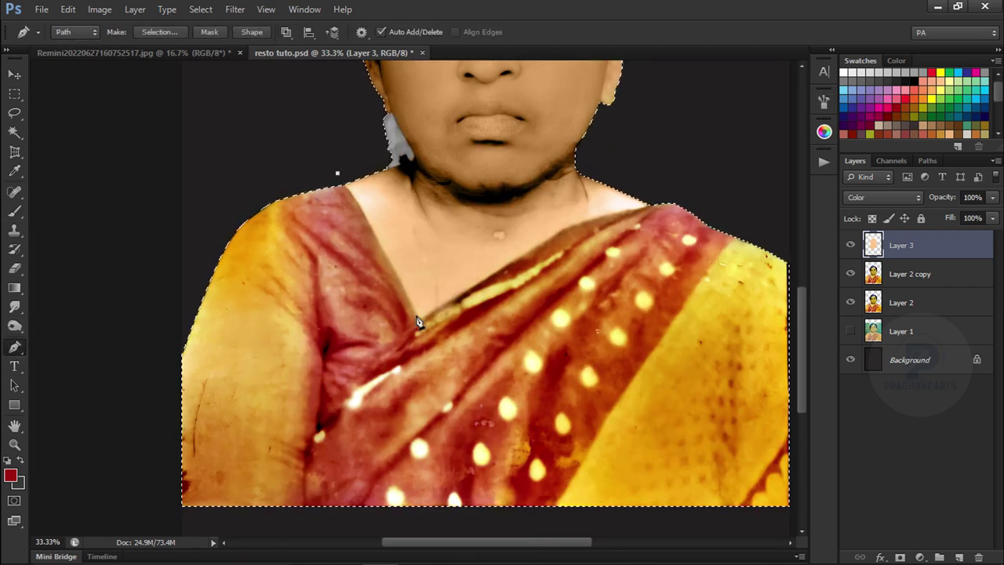
drag(417, 316, 439, 377)
alt+click(417, 316)
click(484, 278)
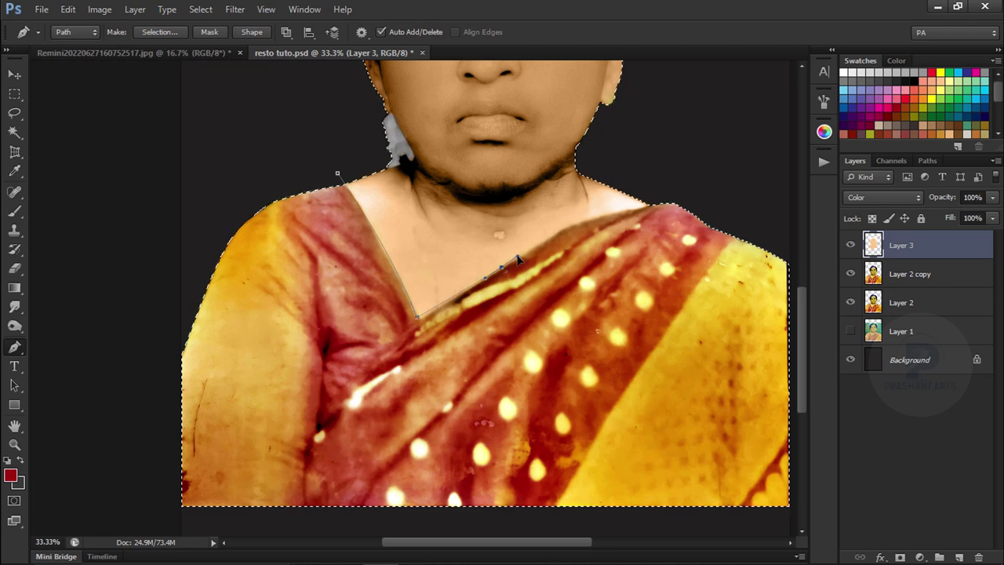
click(584, 220)
click(659, 202)
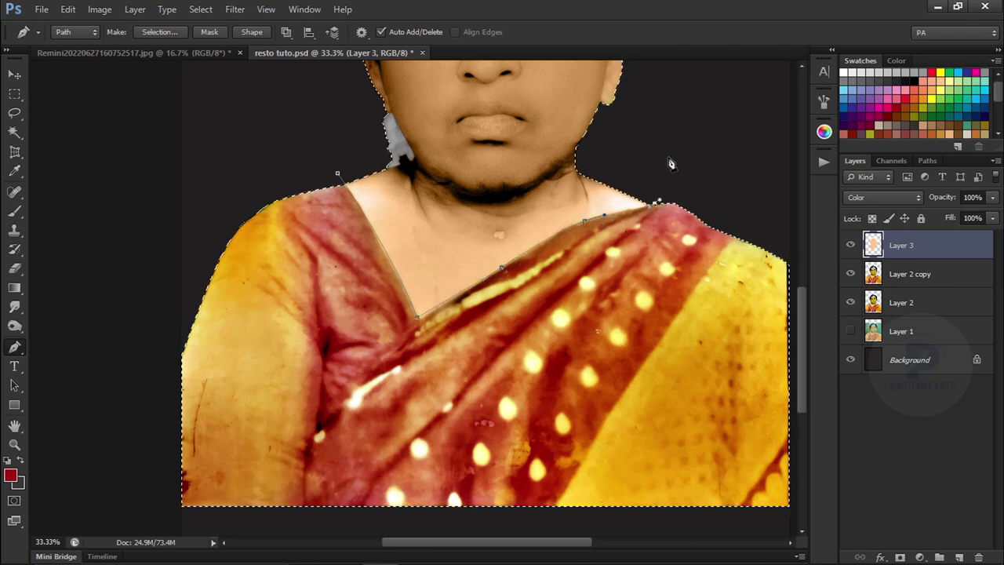
key(ctrl+minus)
key(ctrl+minus)
click(549, 227)
click(460, 141)
click(330, 138)
click(298, 235)
click(343, 332)
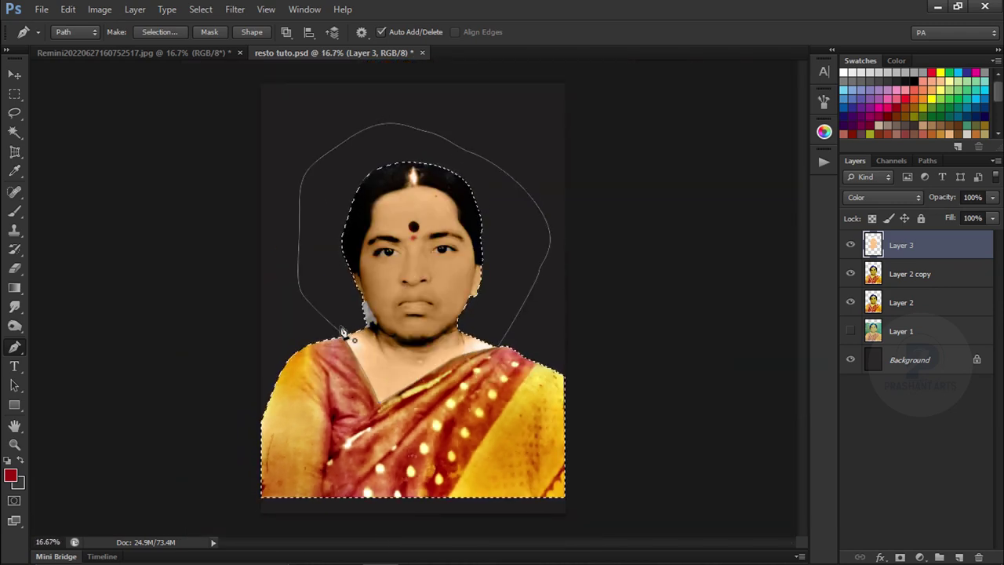
Turn the path into a feathered selection and copy the head from Layer 2 copy onto Layer 4
key(ctrl+Return)
click(902, 277)
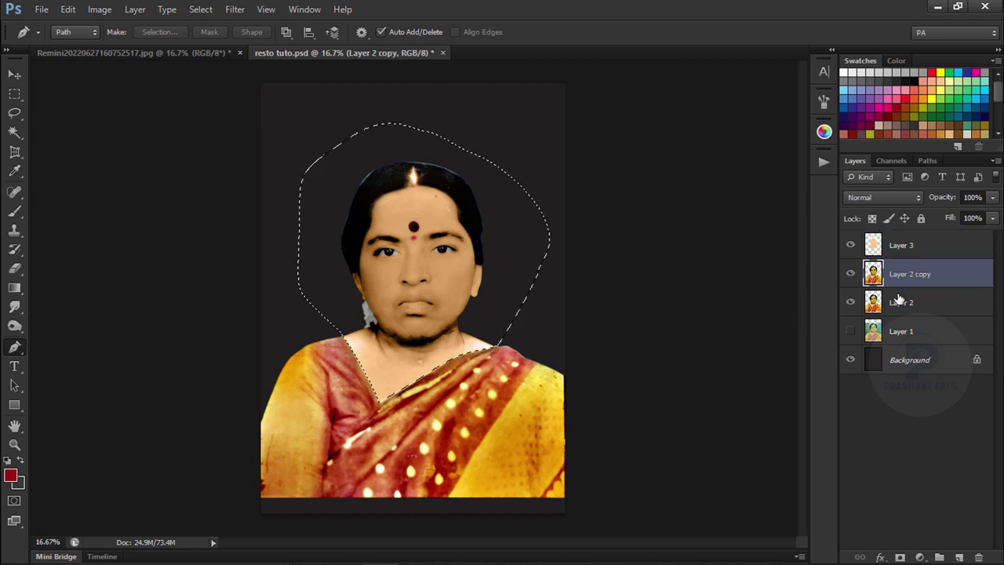
key(shift+F6)
key(Return)
key(ctrl+j)
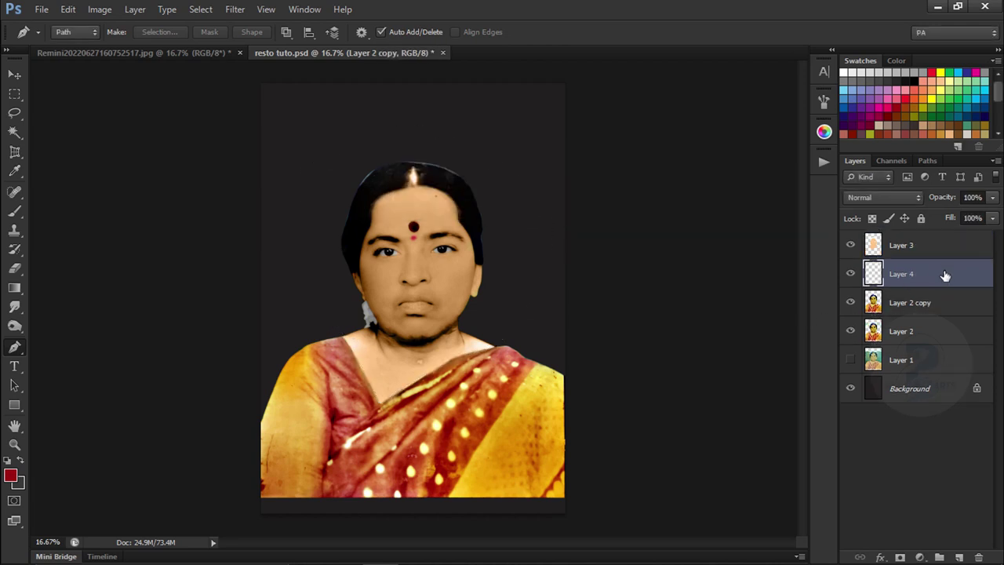
Merge the peach skin-colour Layer 3 down into Layer 4
shift+click(920, 248)
click(912, 248)
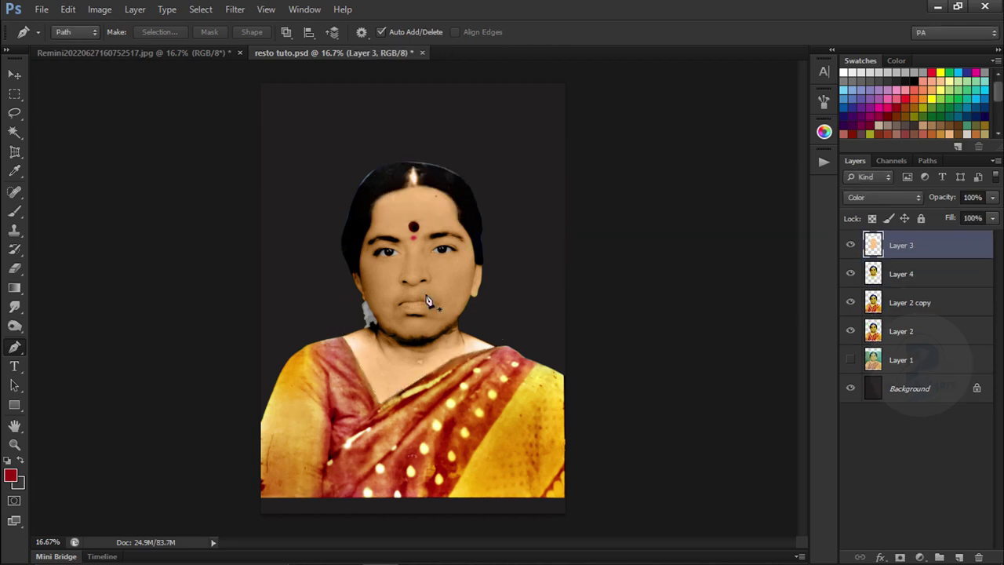
click(18, 210)
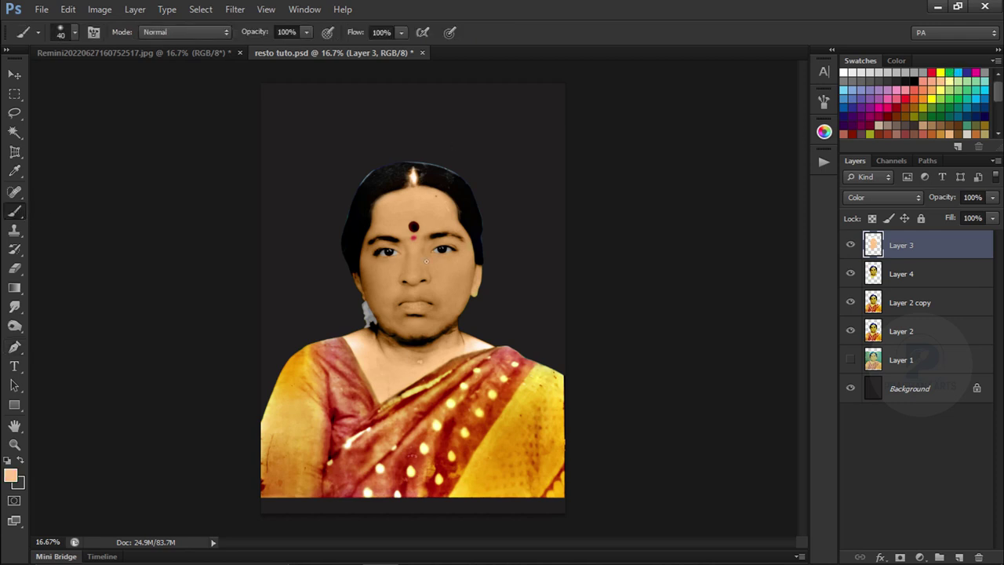
key(ctrl+plus)
key(ctrl+plus)
key(ctrl+alt+z)
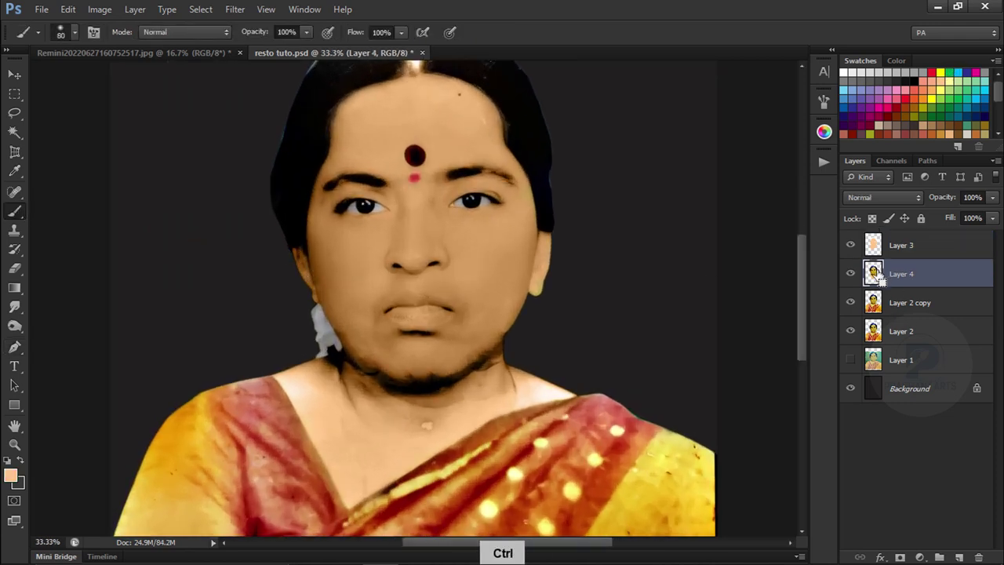
ctrl+click(877, 275)
key(alt+bracketright)
key(bracketright)
key(bracketright)
key(bracketright)
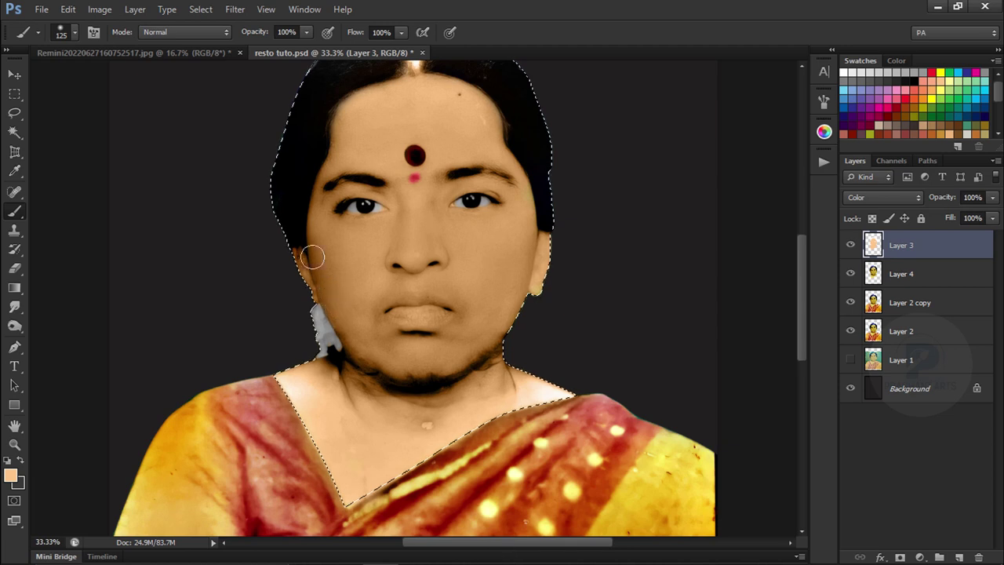
key(bracketright)
key(bracketright)
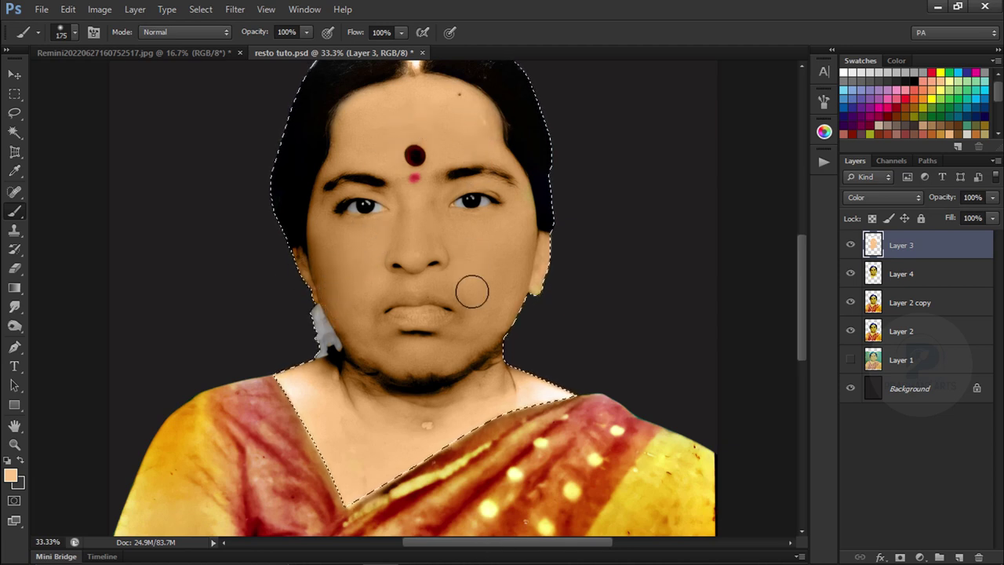
key(ctrl+minus)
key(bracketright)
key(bracketright)
key(bracketright)
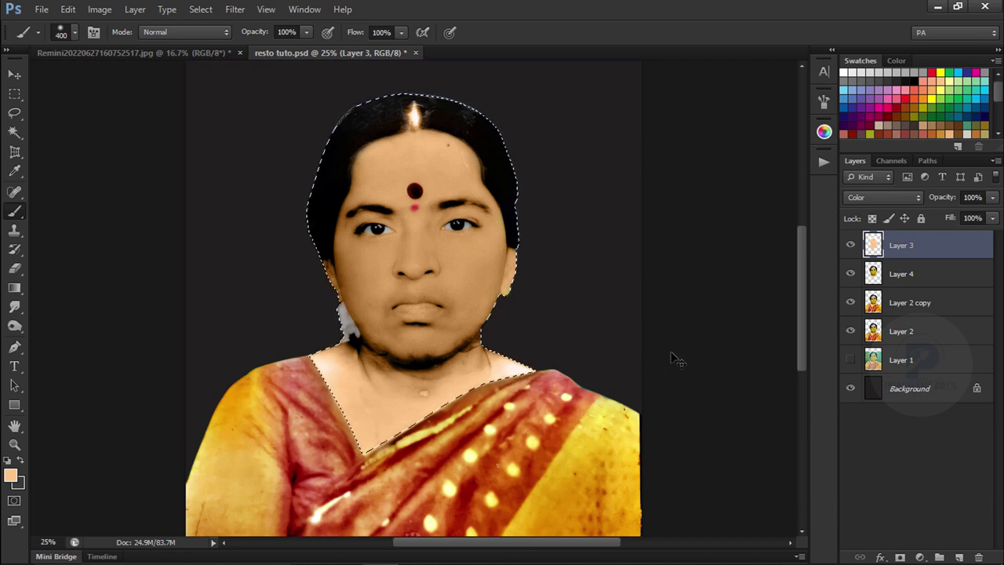
key(ctrl+z)
Add Layer 5 in Color blend mode with the figure's outline loaded as a selection
click(959, 557)
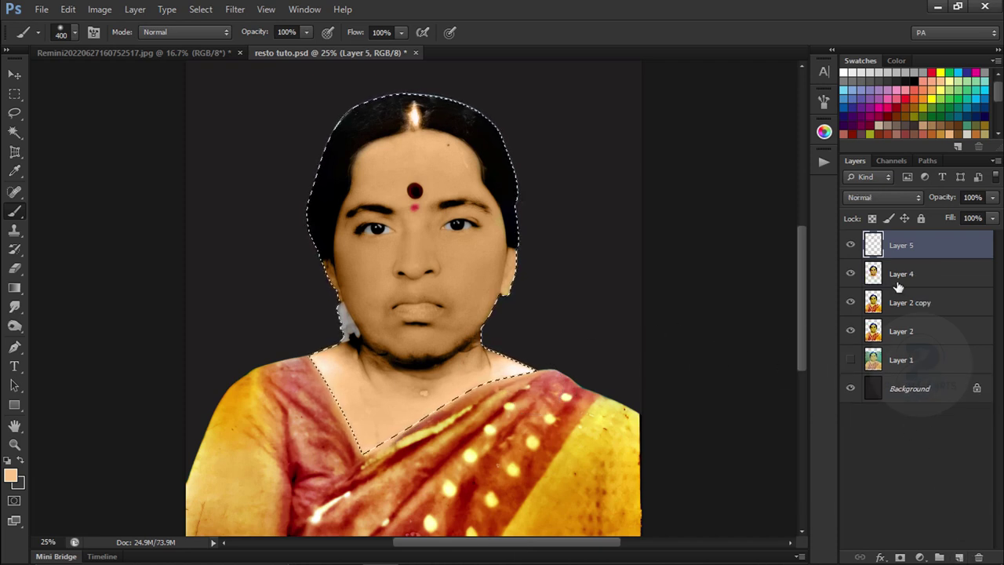
ctrl+click(879, 301)
click(884, 197)
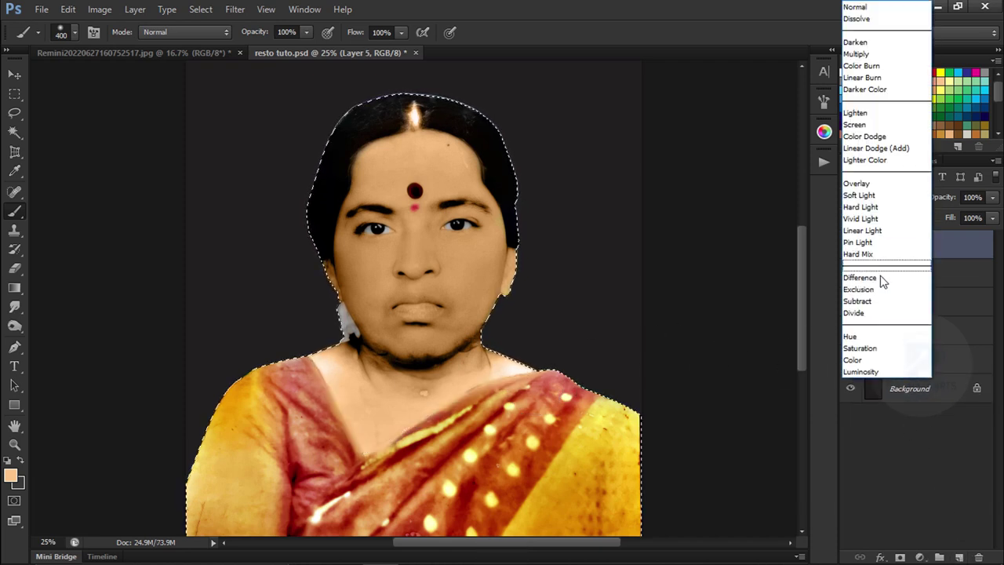
click(853, 360)
drag(440, 385, 500, 237)
key(bracketleft)
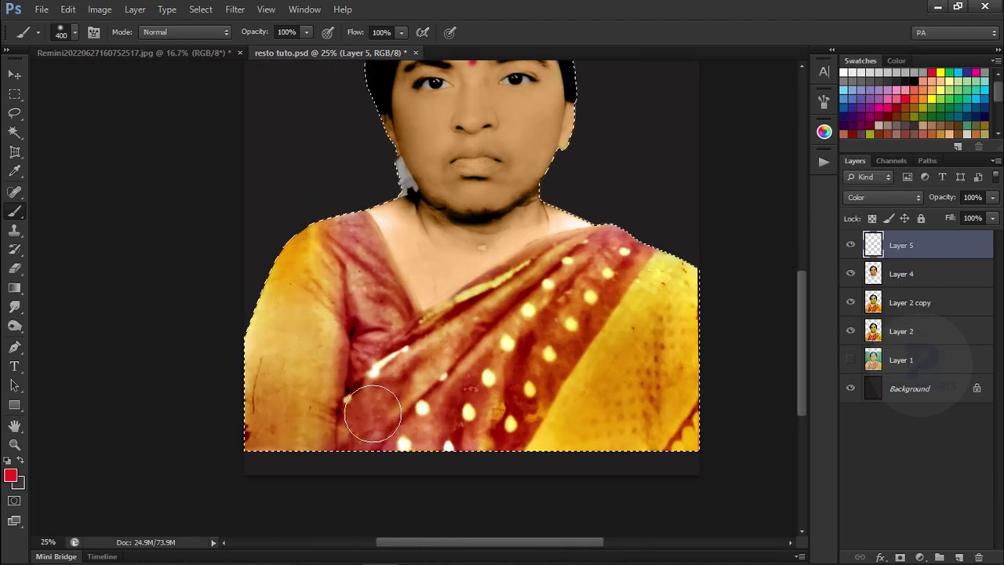
Paint the sari's diagonal band, body and left sleeve red-pink
drag(428, 362, 596, 235)
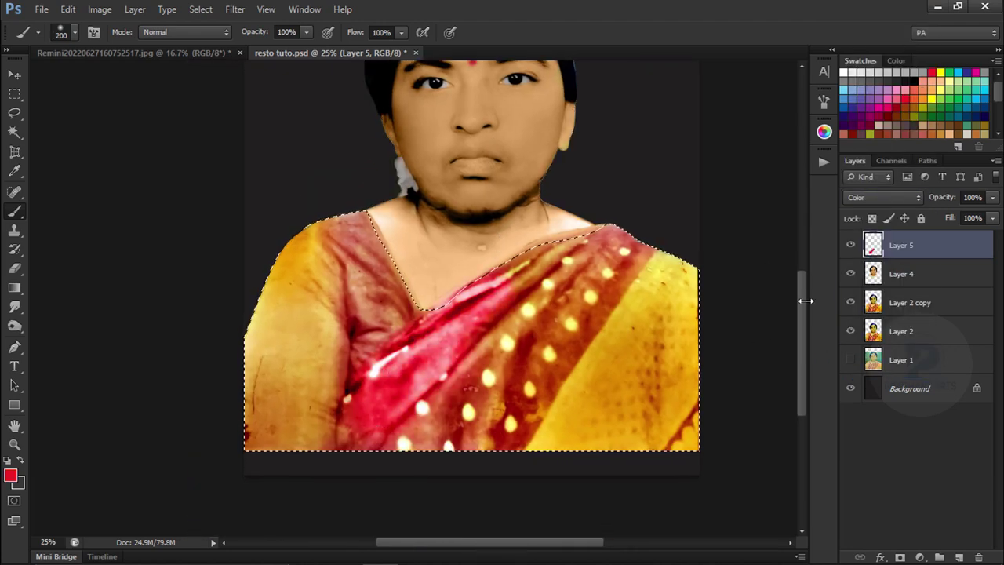
key(bracketright)
drag(483, 400, 549, 314)
drag(487, 345, 392, 314)
key(bracketright)
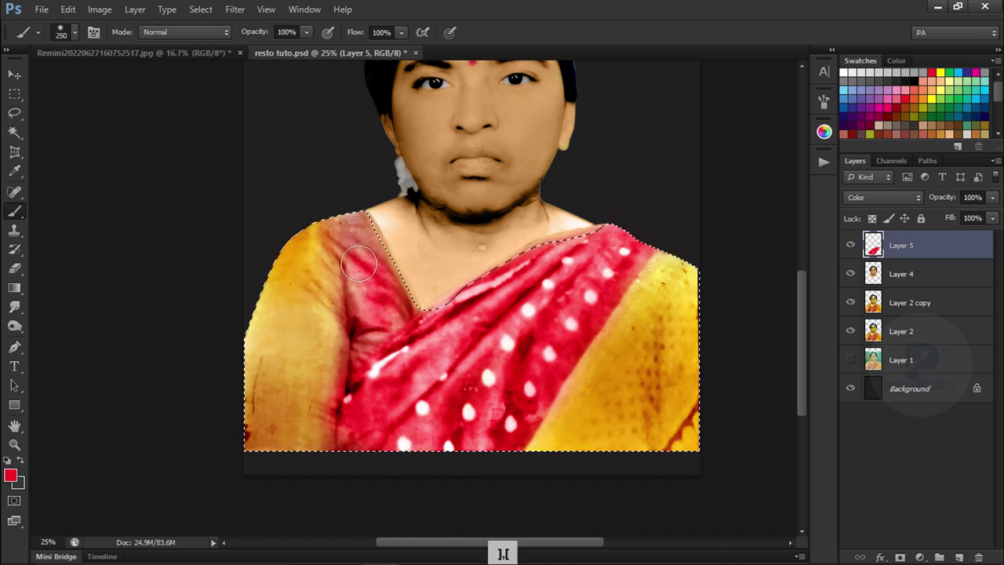
mouse_move(353, 259)
mouse_down()
mouse_move(298, 294)
mouse_move(302, 376)
mouse_up()
key(bracketright)
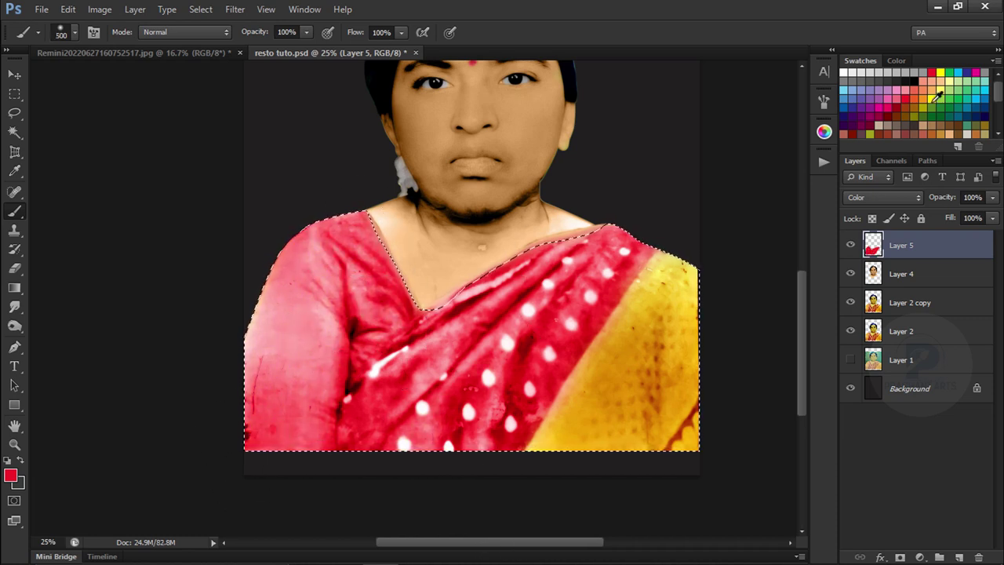
Repaint the sari's yellow border a warmer orange and merge the colouring into the photo layer
click(940, 72)
key(ctrl+alt+z)
drag(667, 282, 623, 353)
click(10, 475)
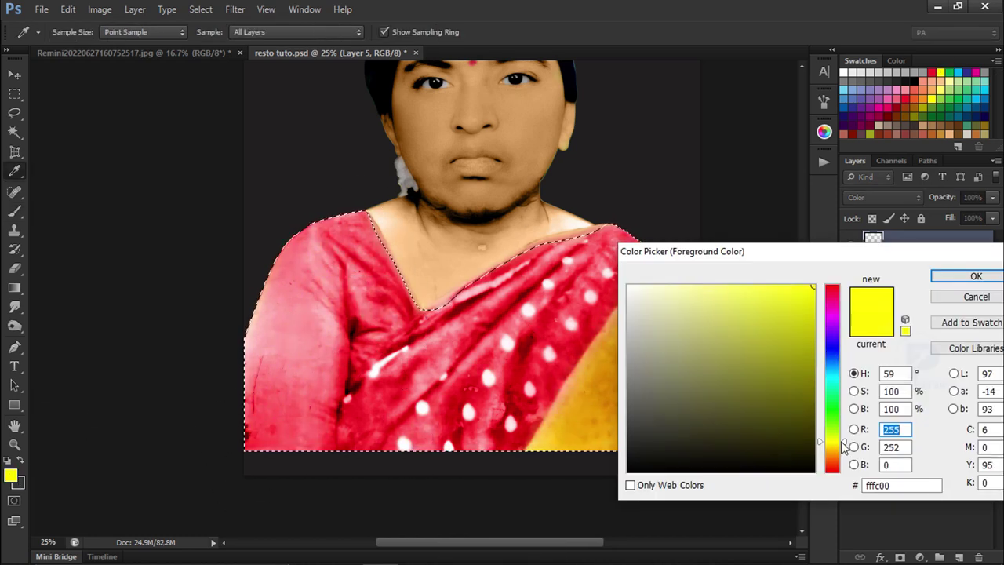
click(784, 298)
click(965, 275)
drag(664, 316, 565, 432)
drag(691, 314, 630, 392)
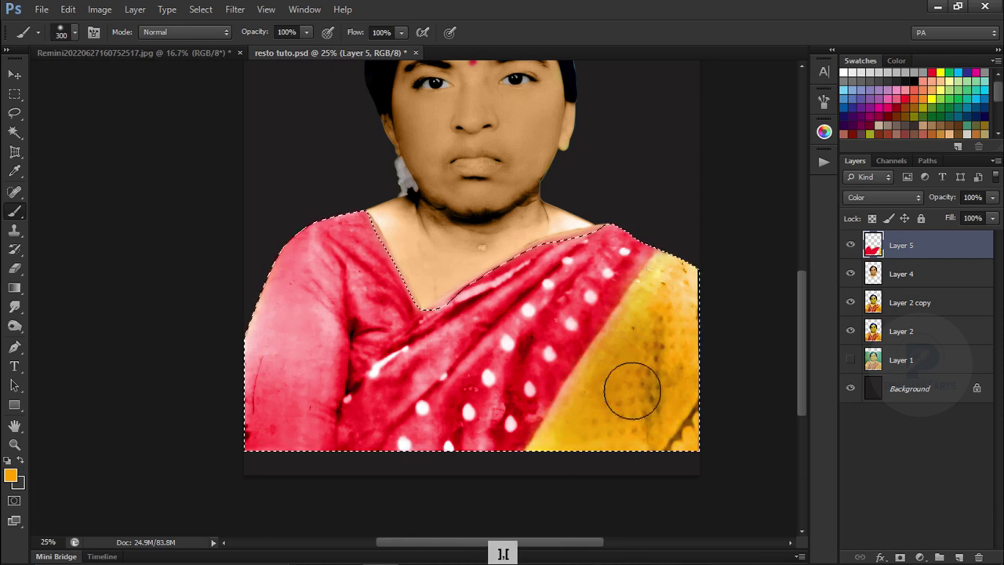
key(ctrl+minus)
key(ctrl+equal)
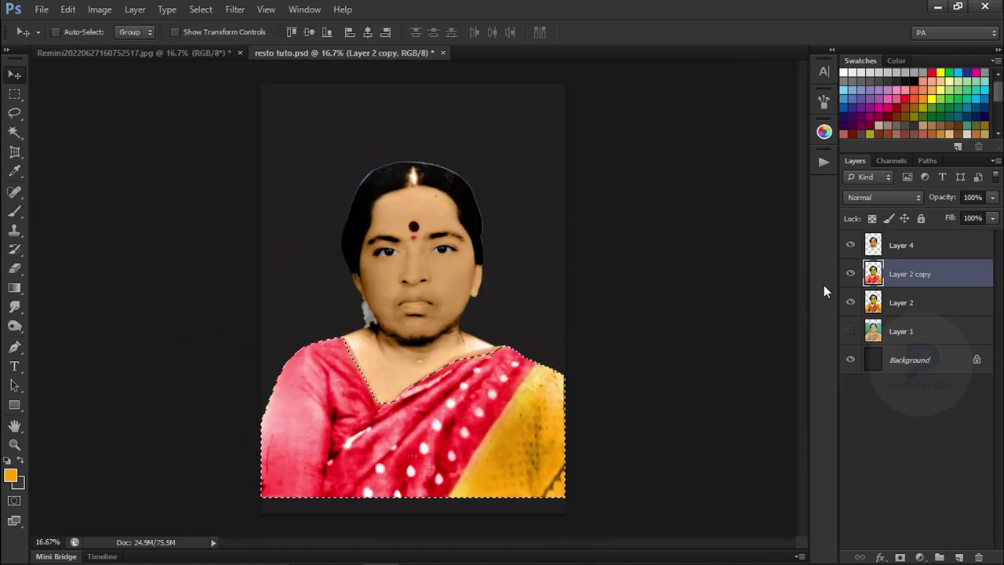
Apply Levels at 0, 1.16 and 216 to brighten Layer 4's face and neck
key(ctrl+equal)
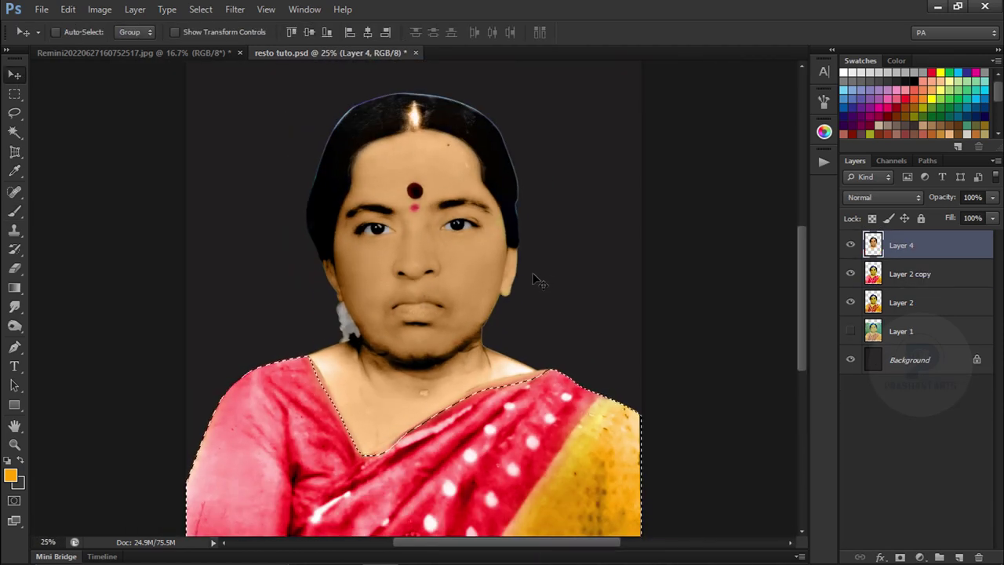
key(ctrl+l)
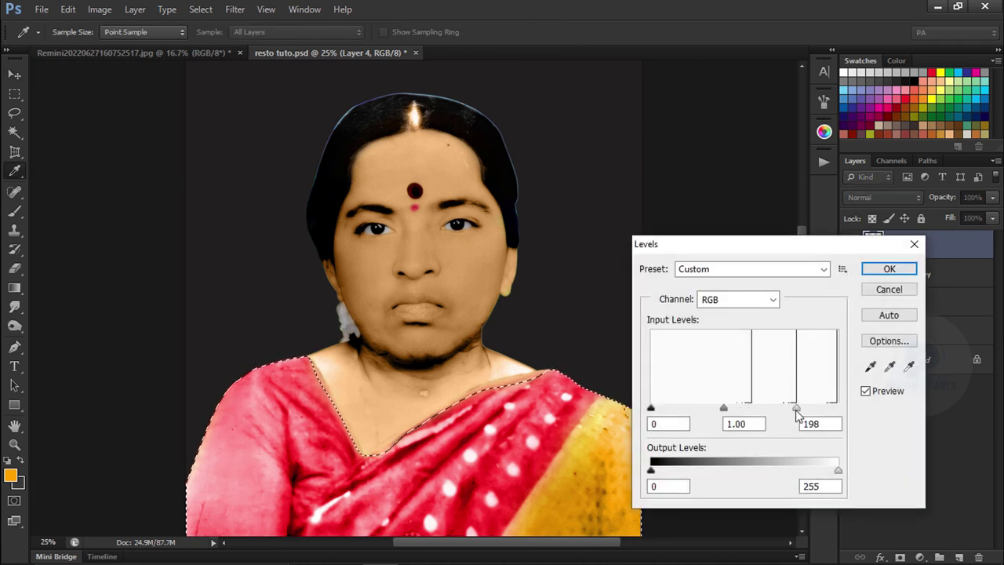
click(889, 289)
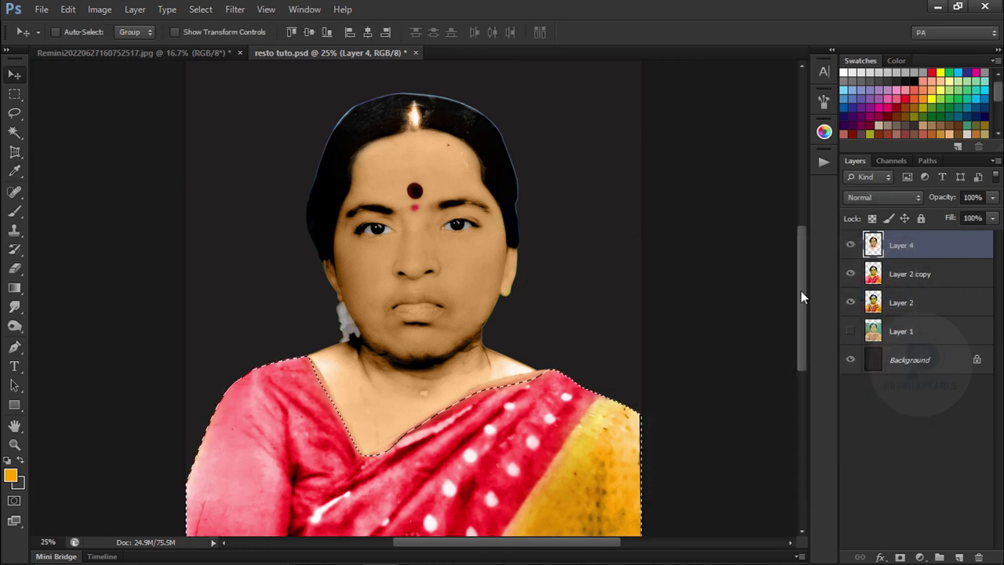
key(ctrl+l)
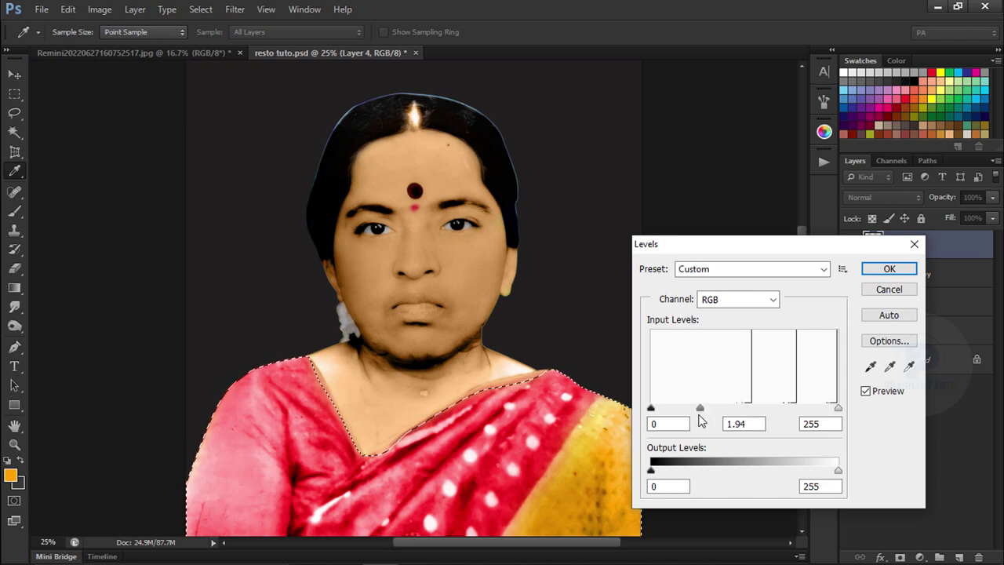
key(Escape)
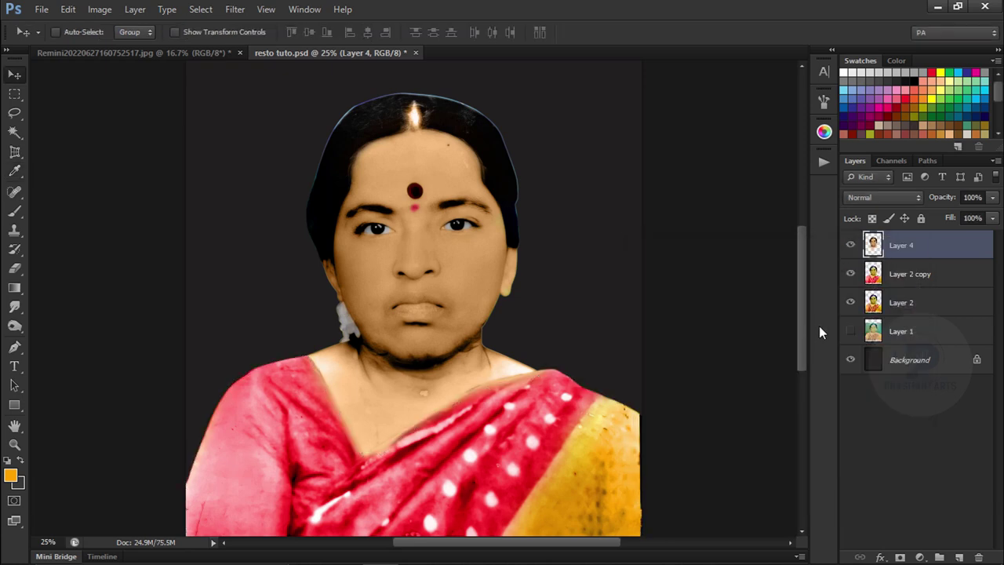
key(ctrl+l)
drag(838, 408, 812, 423)
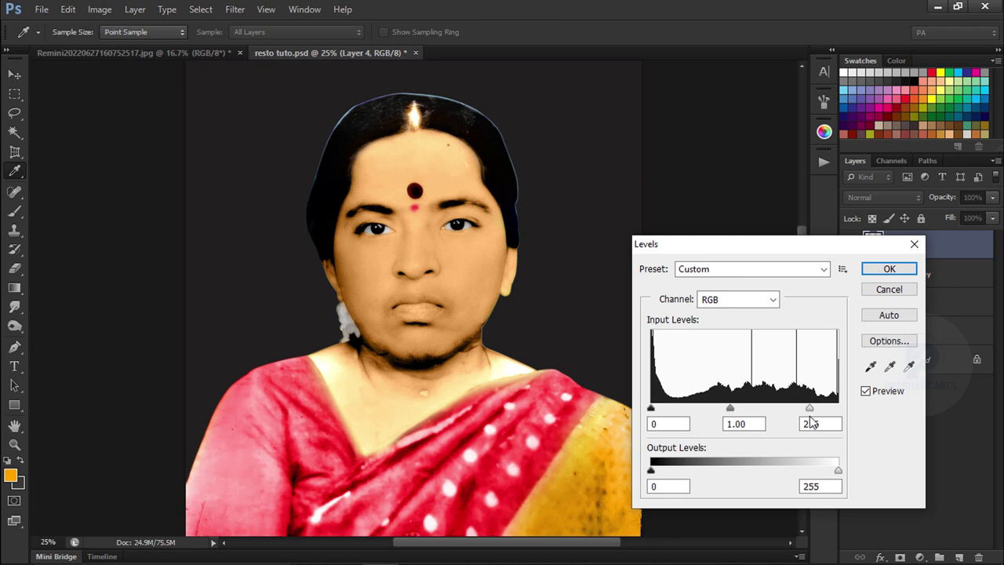
drag(730, 414, 720, 416)
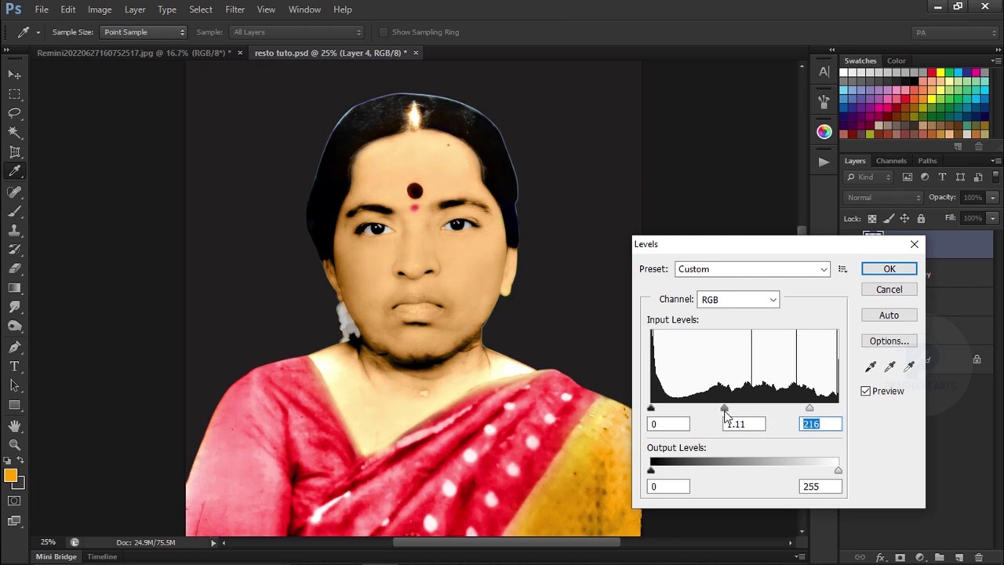
click(880, 269)
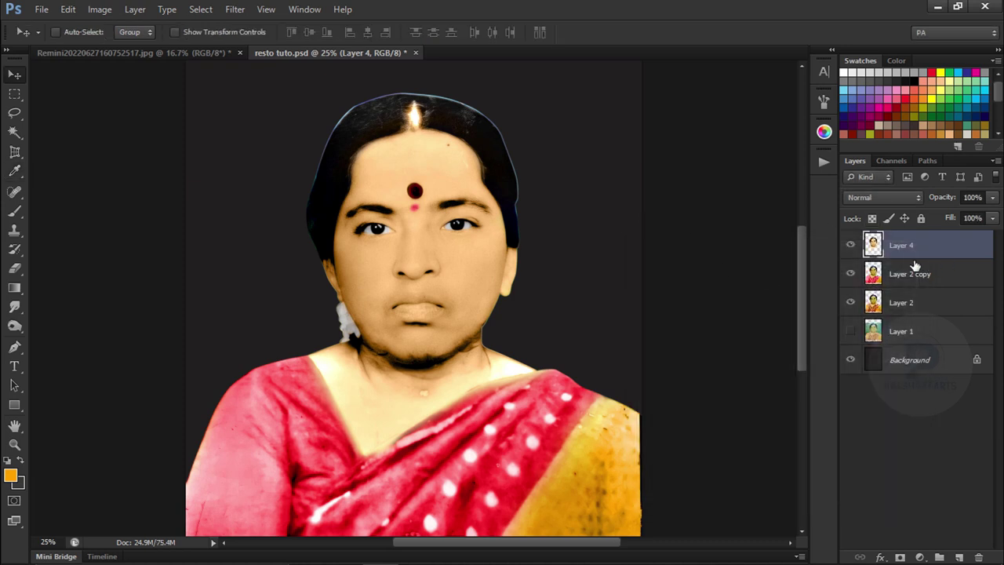
key(ctrl)
click(14, 211)
key(alt)
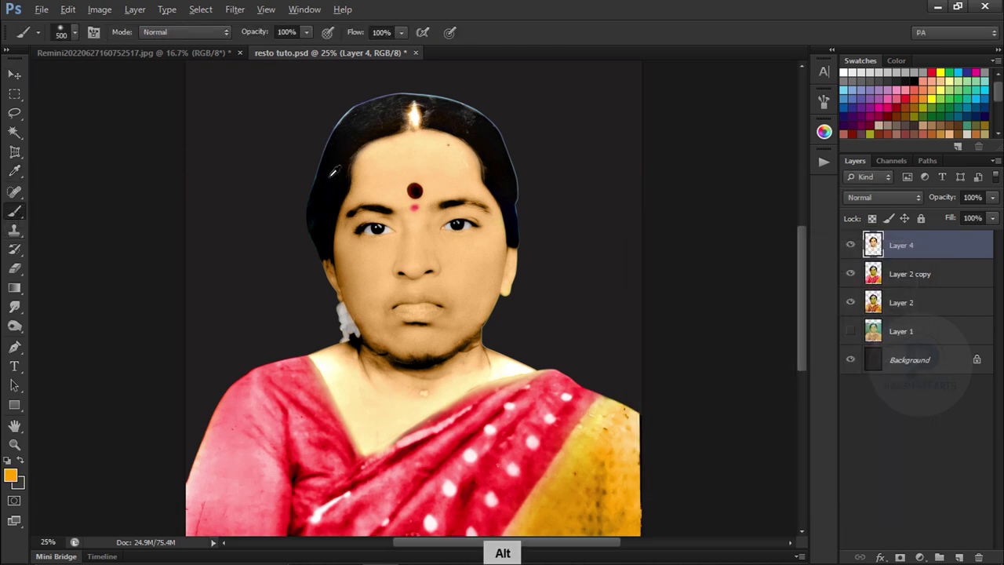
ctrl+click(873, 245)
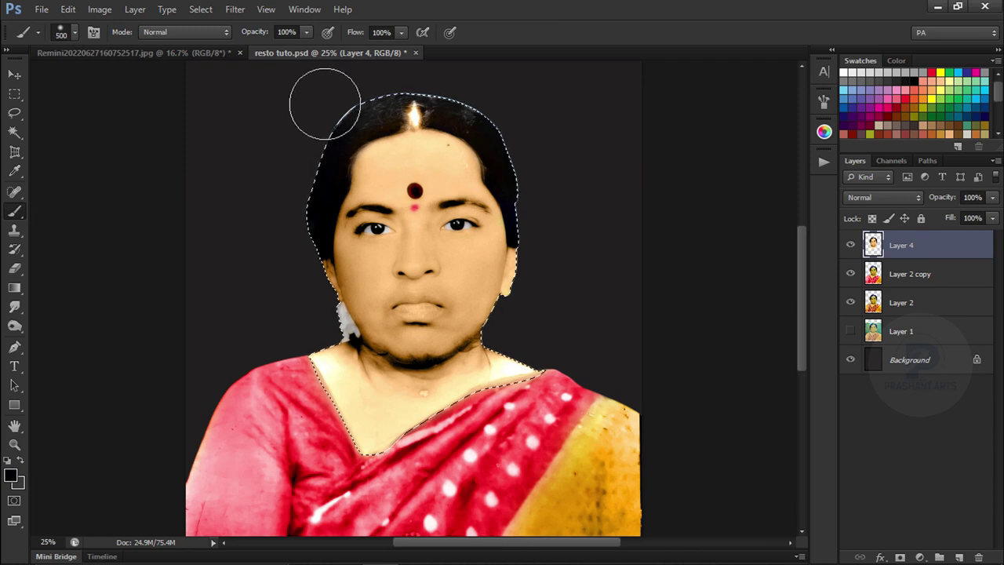
key(bracketleft)
key(bracketleft)
key(bracketleft)
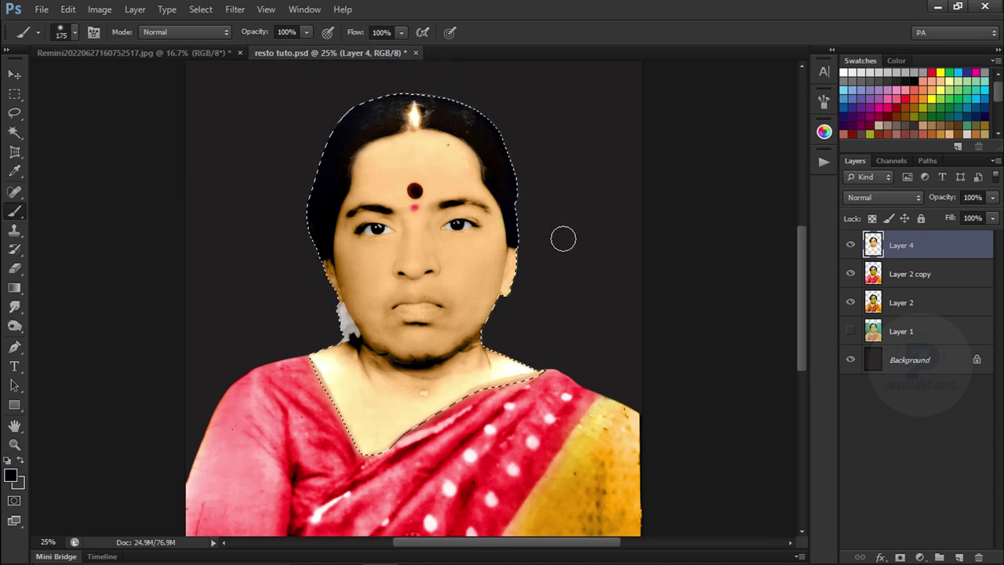
key(ctrl+d)
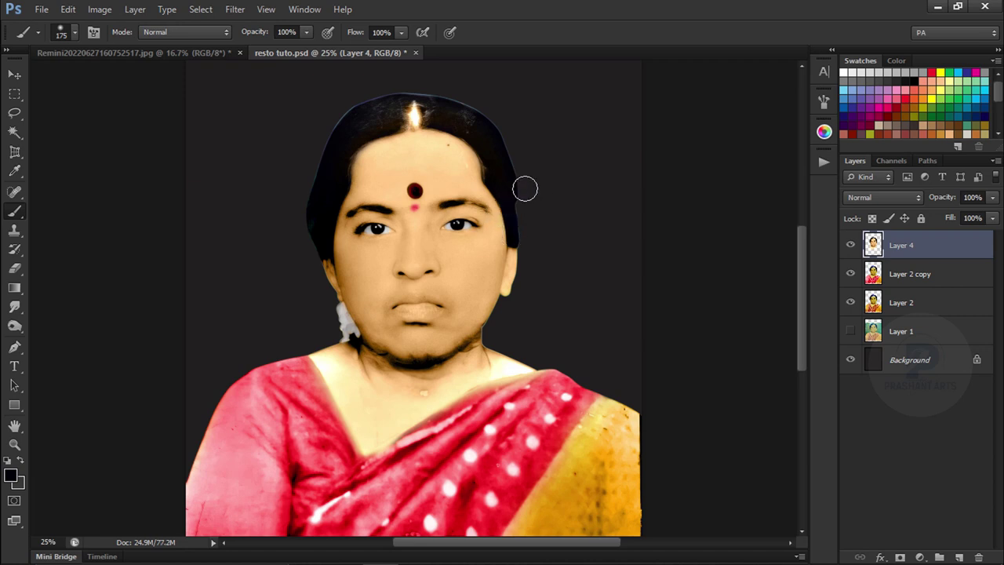
Using Layer 4's outline as a selection, clear Layer 2 copy down to just the sari
click(16, 114)
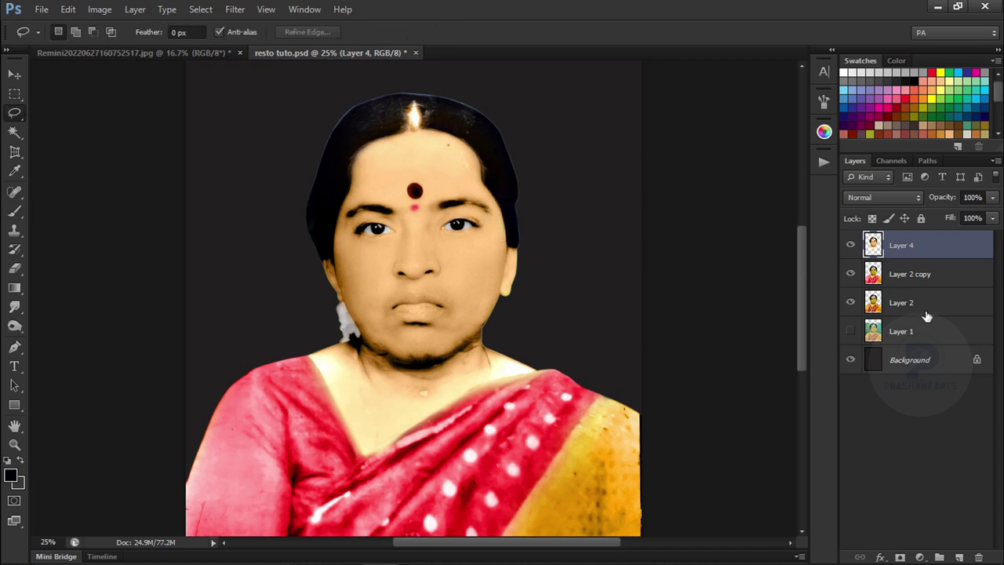
ctrl+click(872, 247)
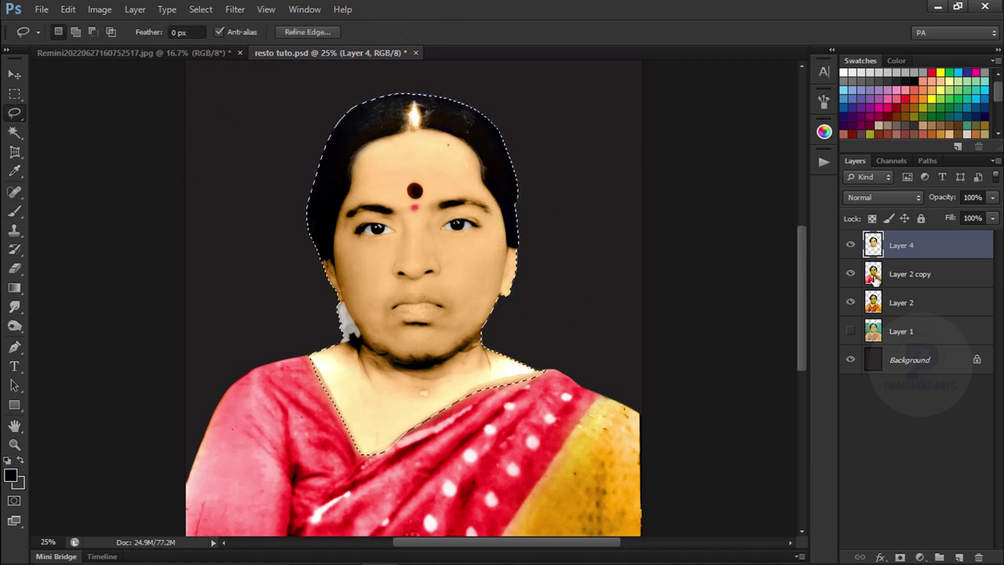
click(874, 278)
key(Delete)
key(ctrl+d)
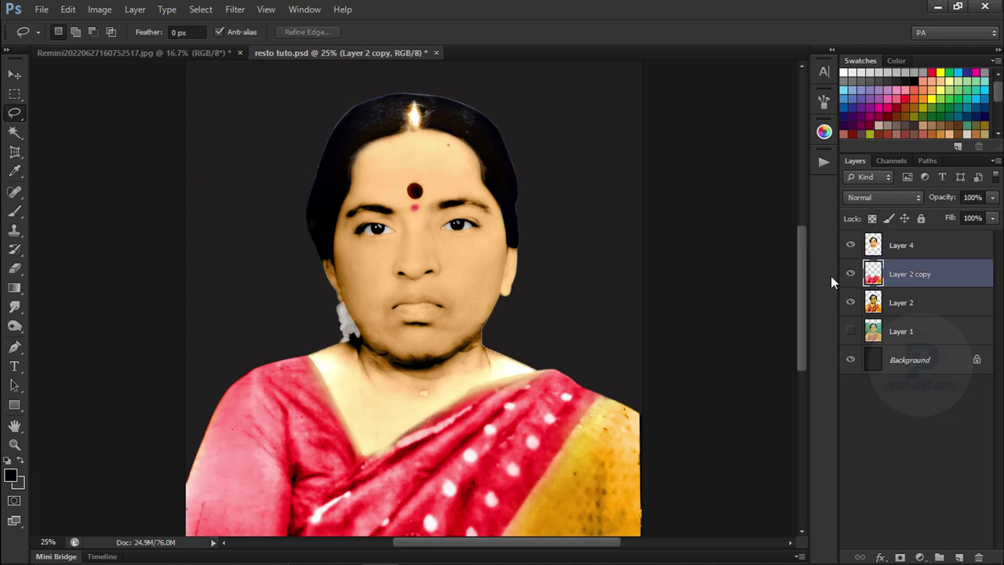
Duplicate Layer 4 and Layer 2 copy and merge the copies into Layer 4 copy
click(900, 252)
ctrl+click(910, 274)
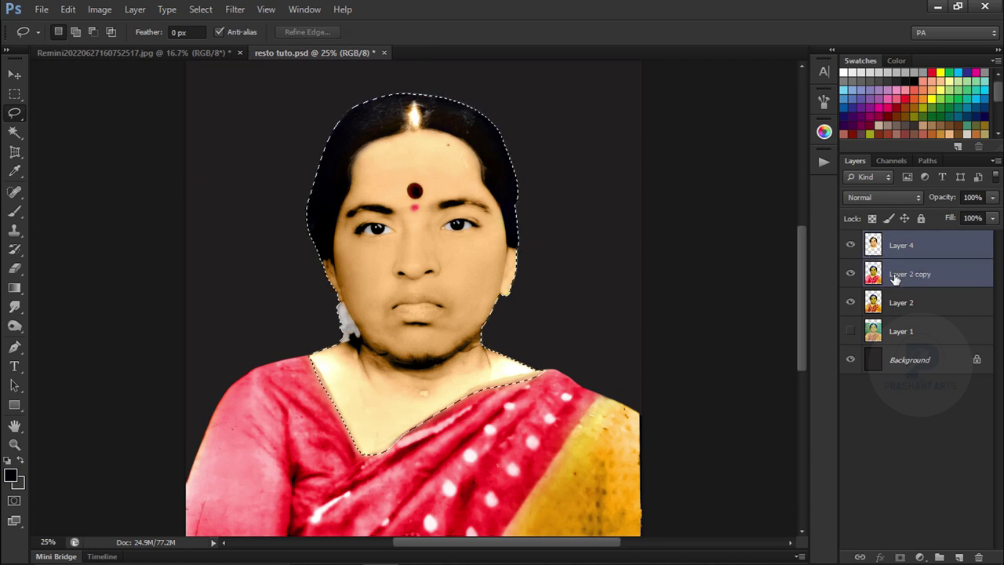
key(ctrl+j)
key(ctrl+e)
Group Layer 4, Layer 2 copy and Layer 2 into hidden Group 1, keeping Layer 4 copy active
click(899, 274)
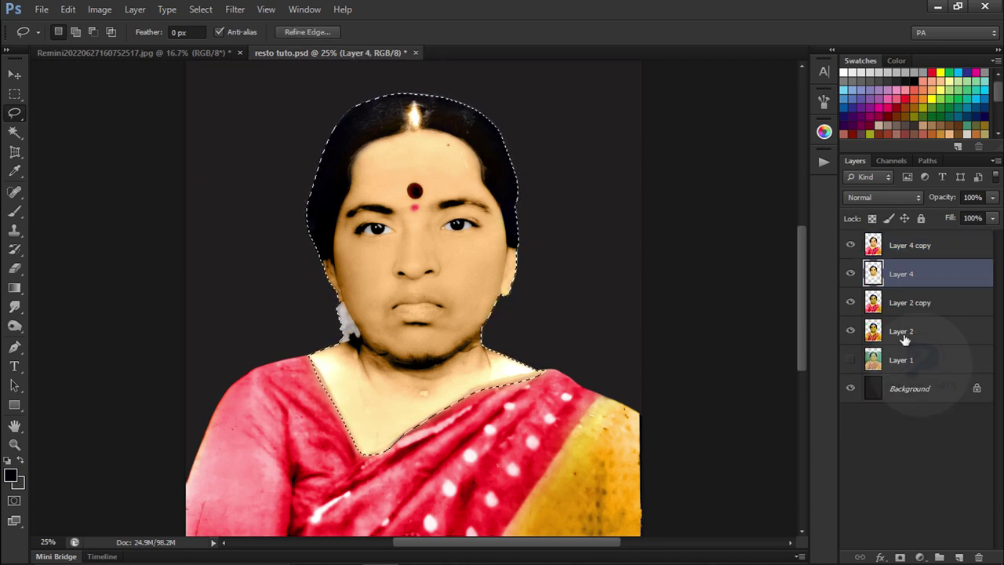
shift+click(903, 342)
key(ctrl+g)
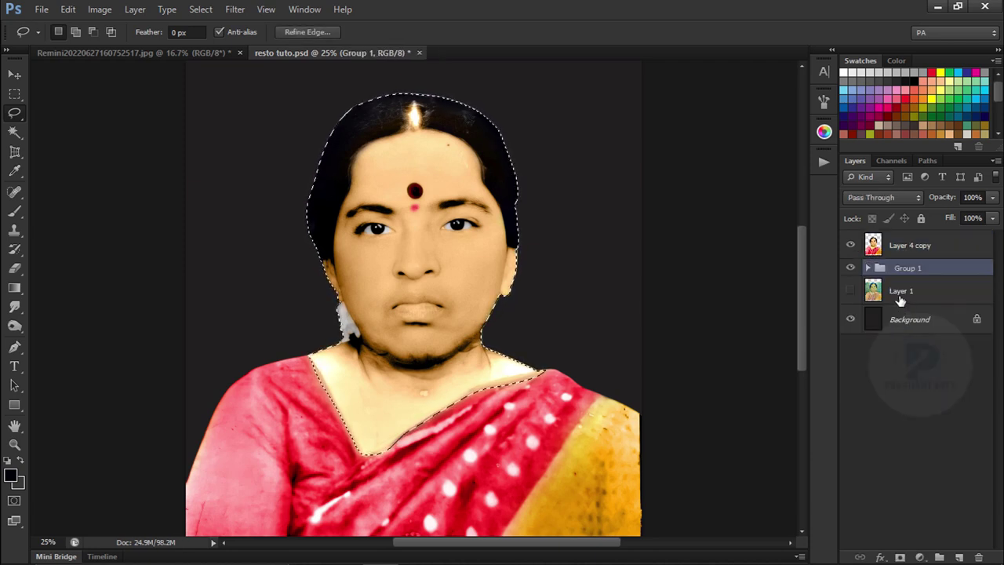
click(850, 267)
click(911, 245)
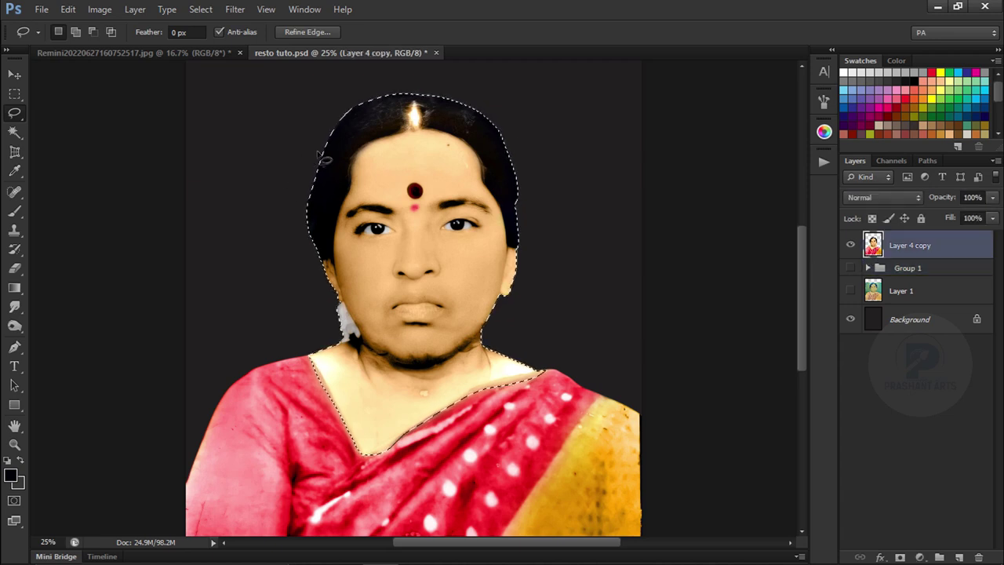
click(14, 210)
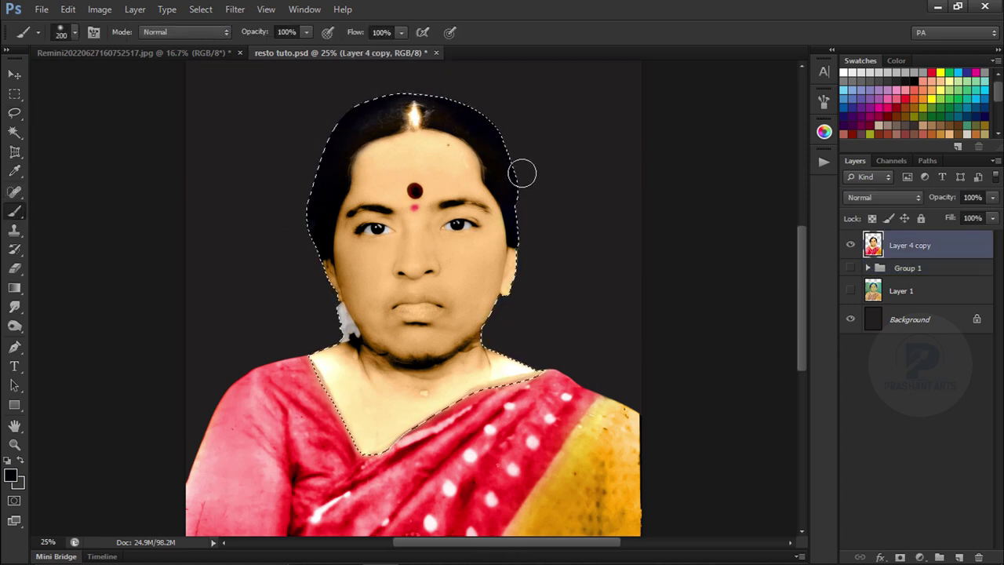
Zoom to the eyebrows and set the brush to 22% opacity with a 30 px tip
key(bracketleft)
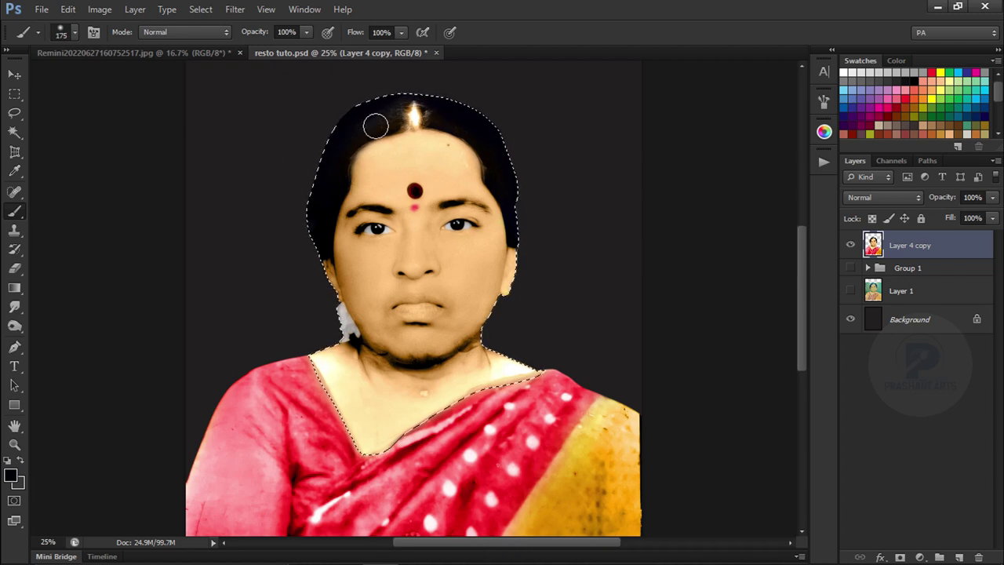
key(ctrl+plus)
key(ctrl+plus)
key(ctrl+plus)
drag(433, 202, 428, 343)
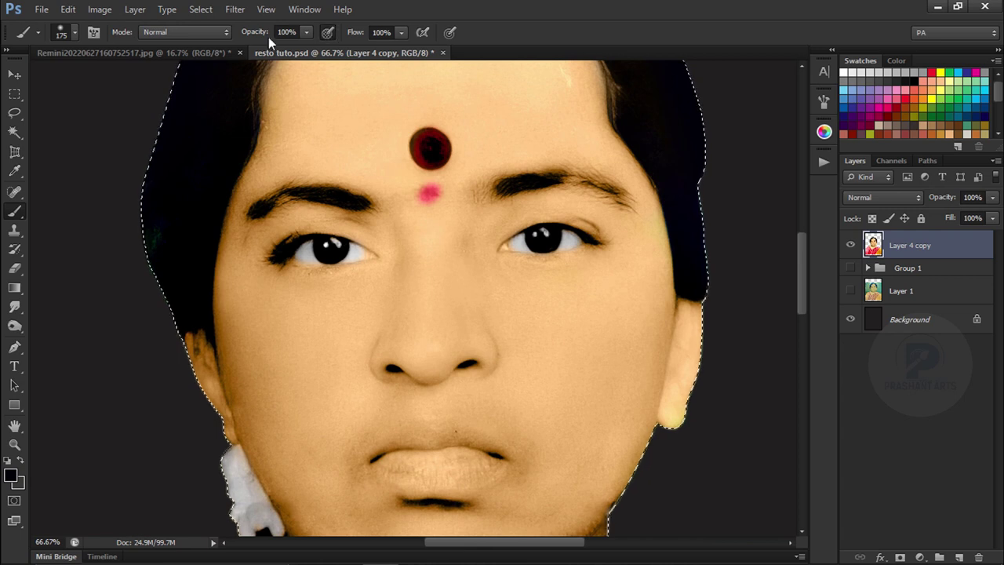
key(1)
key(bracketleft)
key(bracketleft)
key(bracketleft)
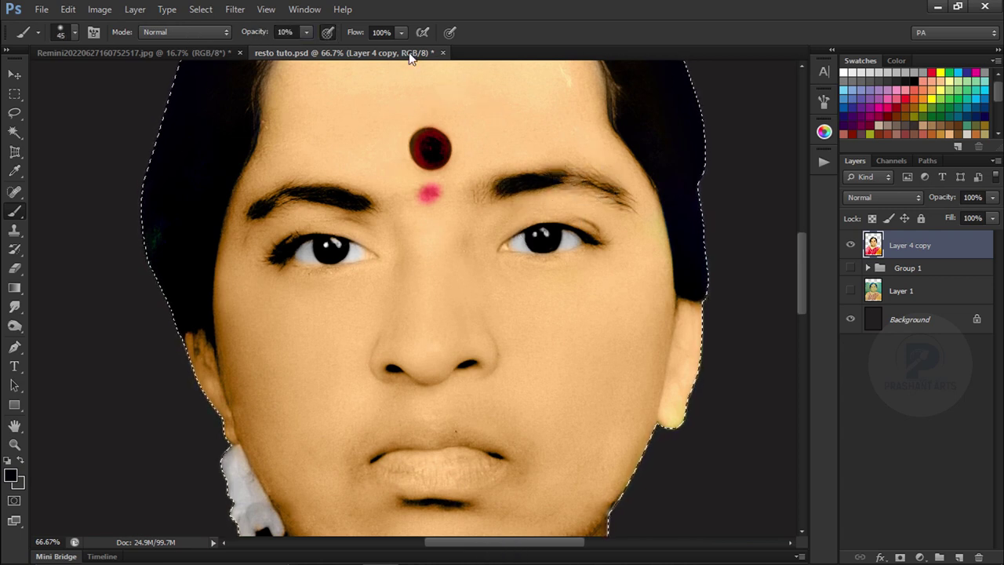
drag(255, 32, 264, 34)
key(bracketleft)
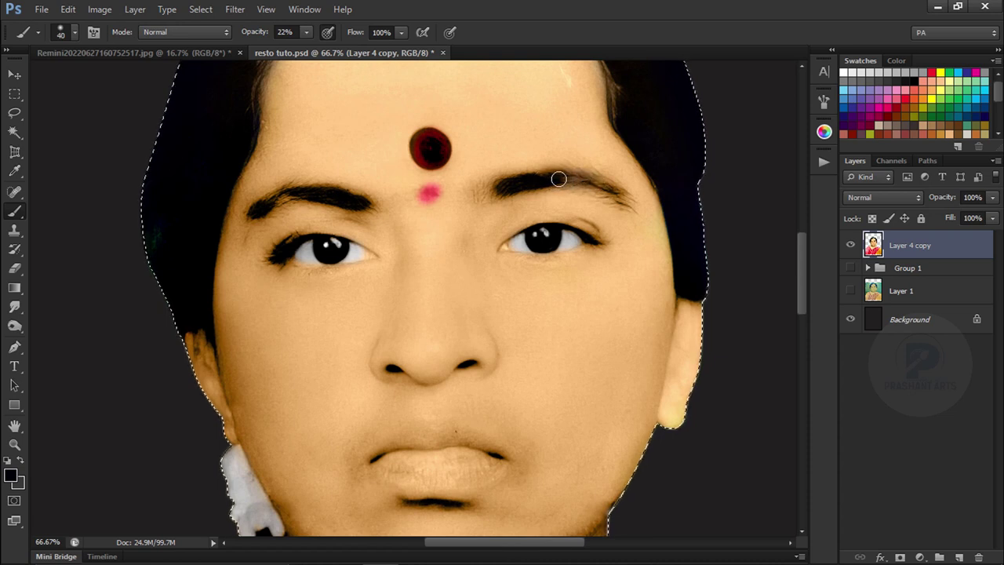
key(bracketleft)
key(bracketleft)
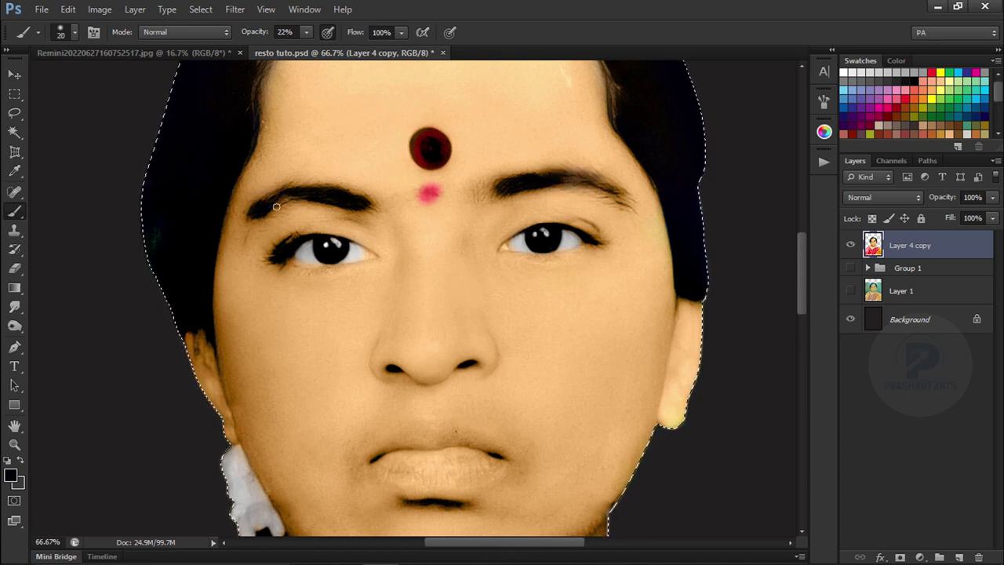
key(bracketright)
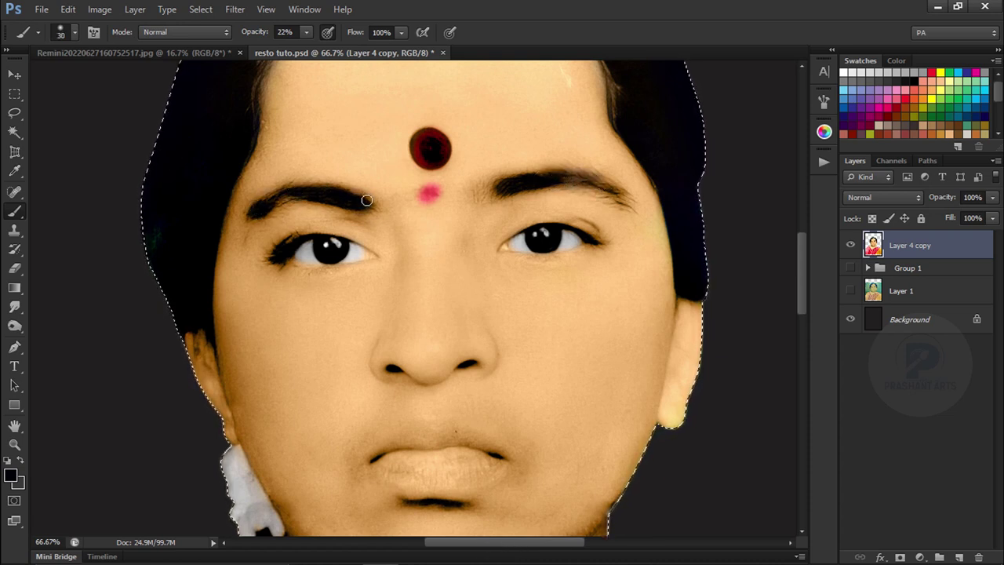
key(ctrl+alt+z)
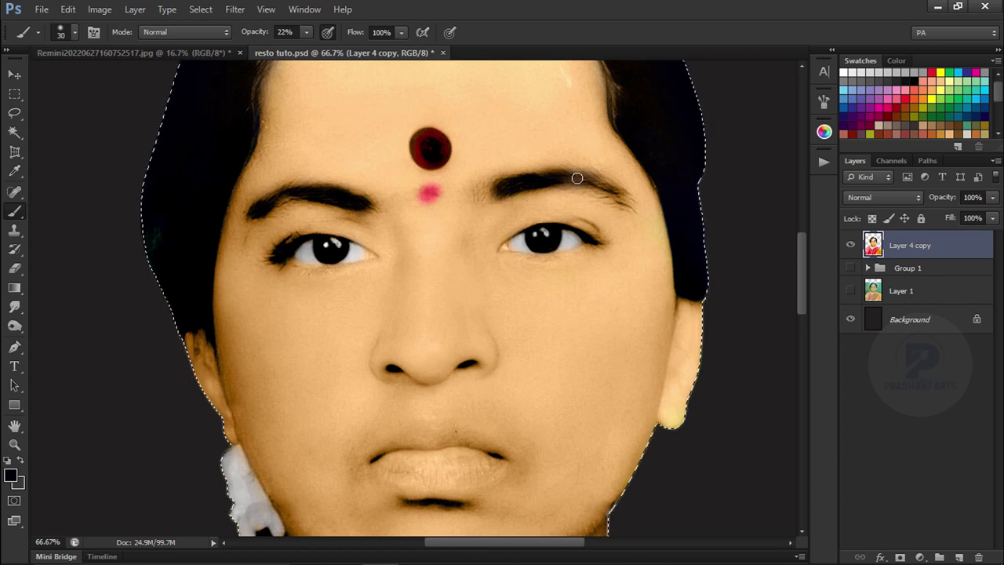
key(ctrl+minus)
key(ctrl+minus)
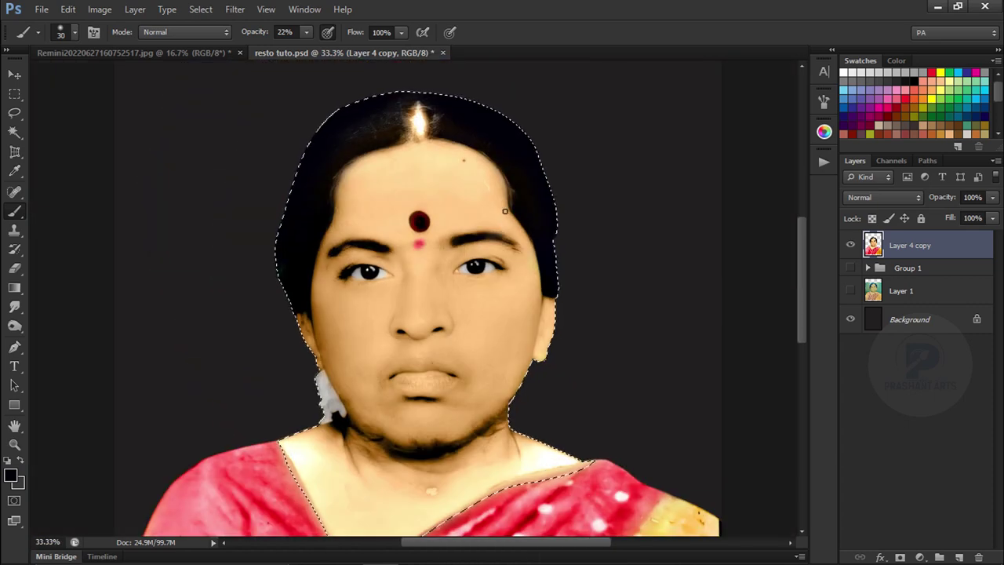
Zoom in on the mouth and start a pen path at the lip corner
click(15, 346)
key(ctrl+equal)
key(ctrl+equal)
key(ctrl+equal)
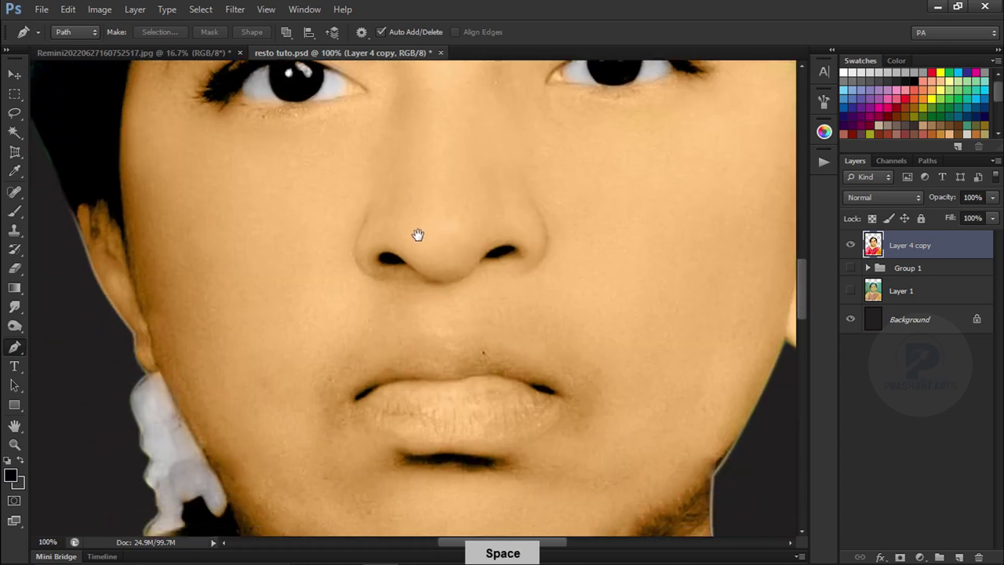
scroll(418, 235, down, 2)
key(ctrl+equal)
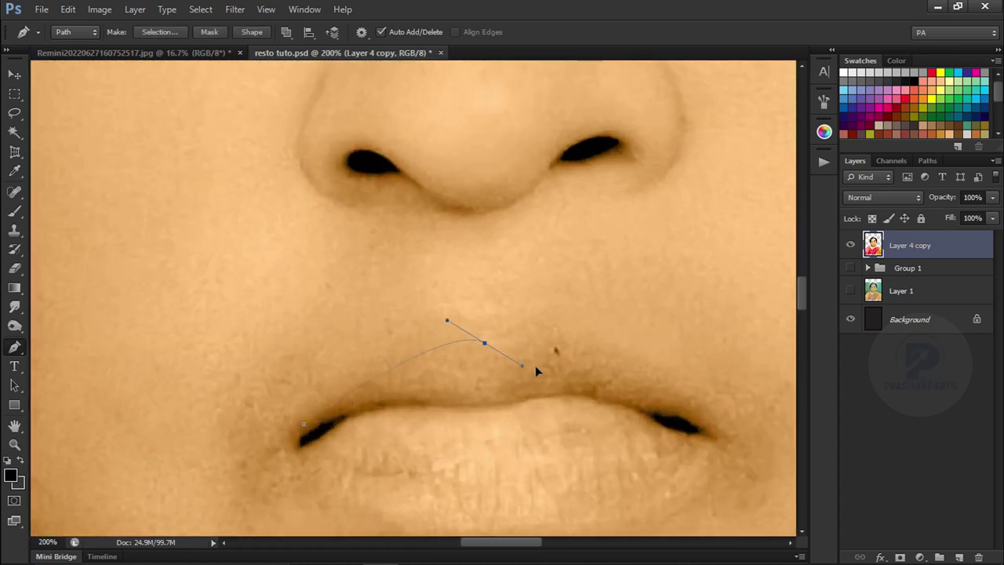
drag(537, 371, 560, 367)
scroll(350, 335, down, 2)
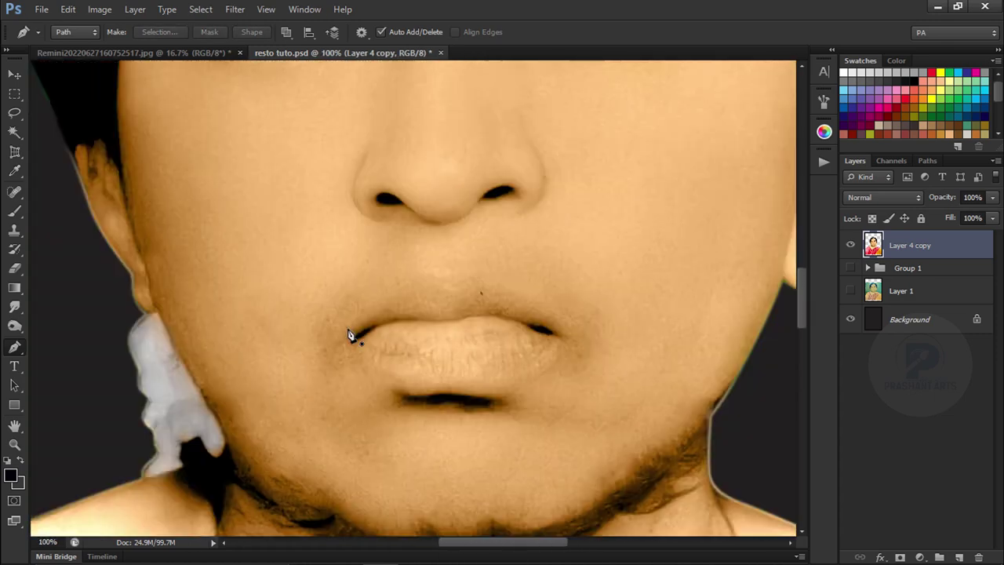
click(351, 336)
key(ctrl+alt+z)
Trace the upper and lower lip with curved path segments, closing at the start point
drag(437, 278, 464, 287)
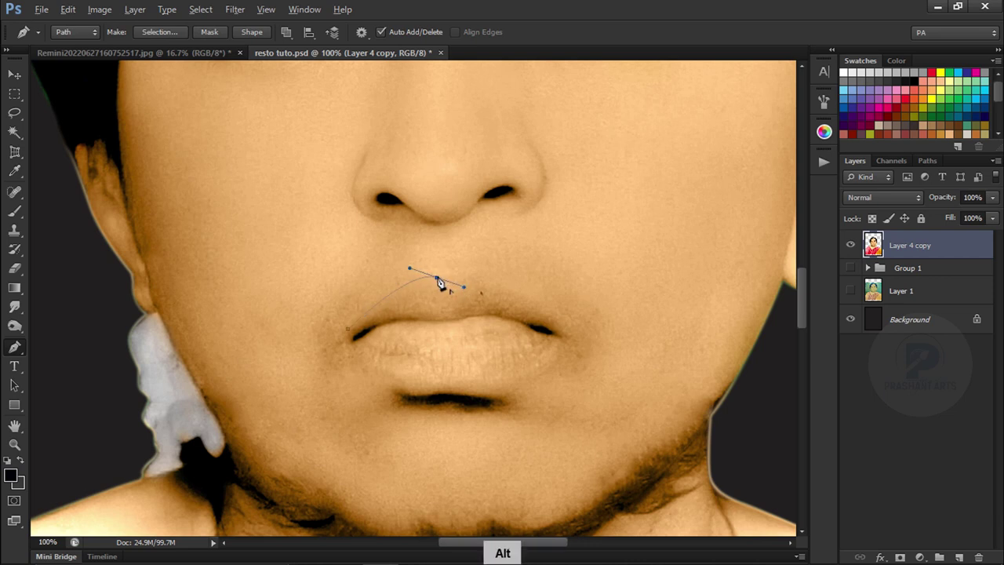
click(461, 278)
drag(528, 298, 581, 335)
click(566, 336)
drag(467, 383, 399, 386)
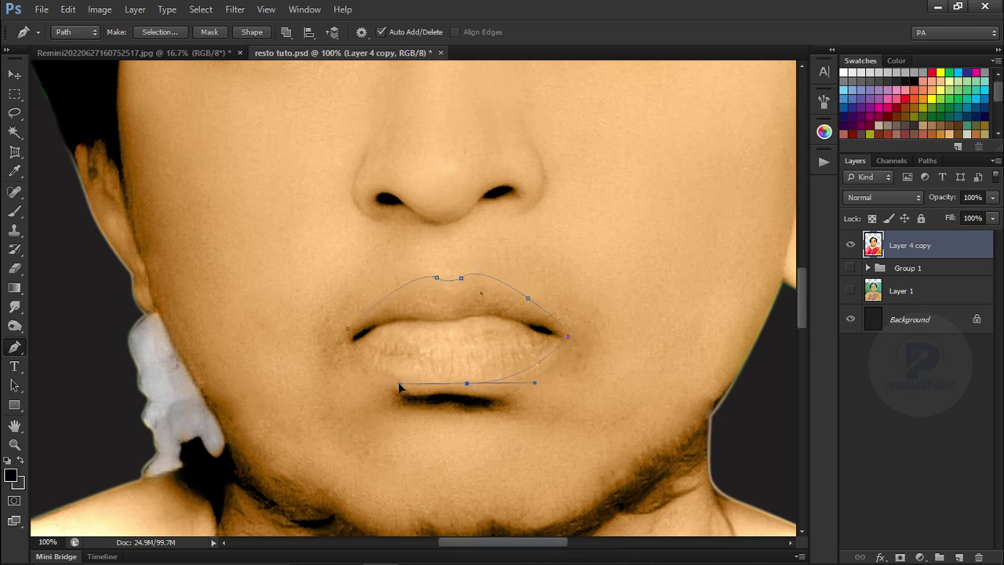
drag(352, 350, 351, 325)
Turn the lip path into a 2-pixel feathered selection and copy it to a new layer
key(ctrl+Return)
key(shift+F6)
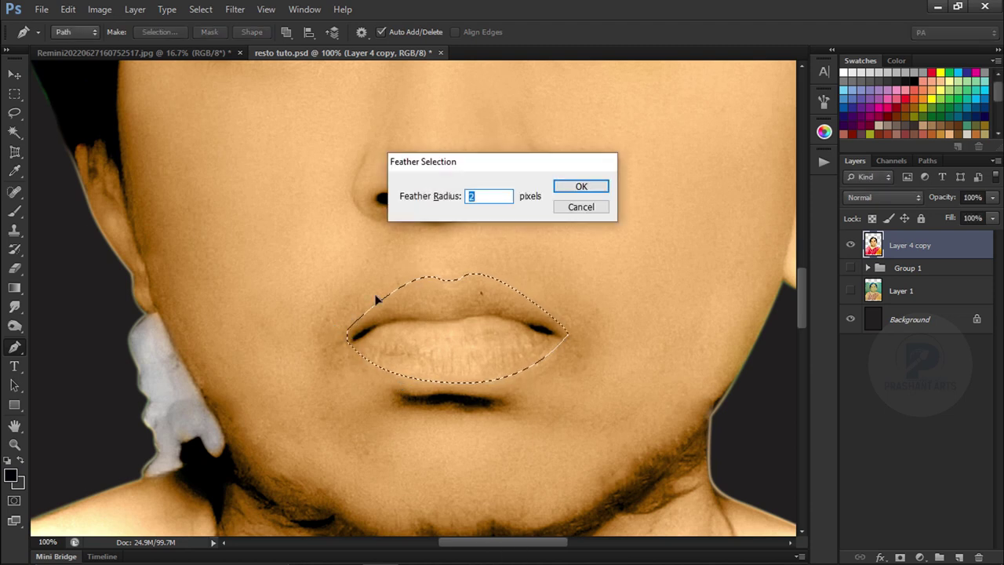
key(Return)
key(ctrl+j)
Apply a midtone Color Balance of +58, -25, +30 to warm the portrait toward red
key(ctrl+b)
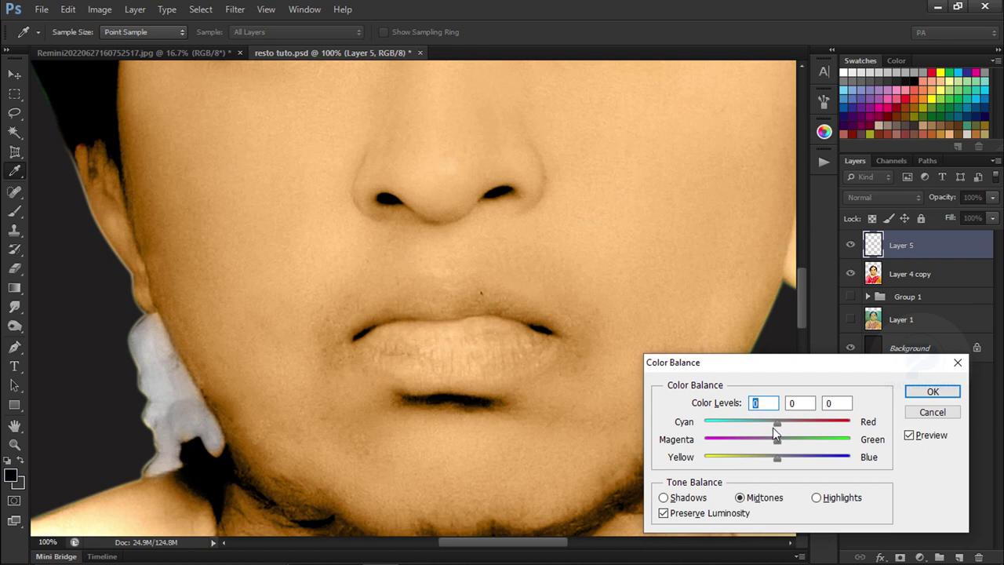
drag(775, 424, 806, 424)
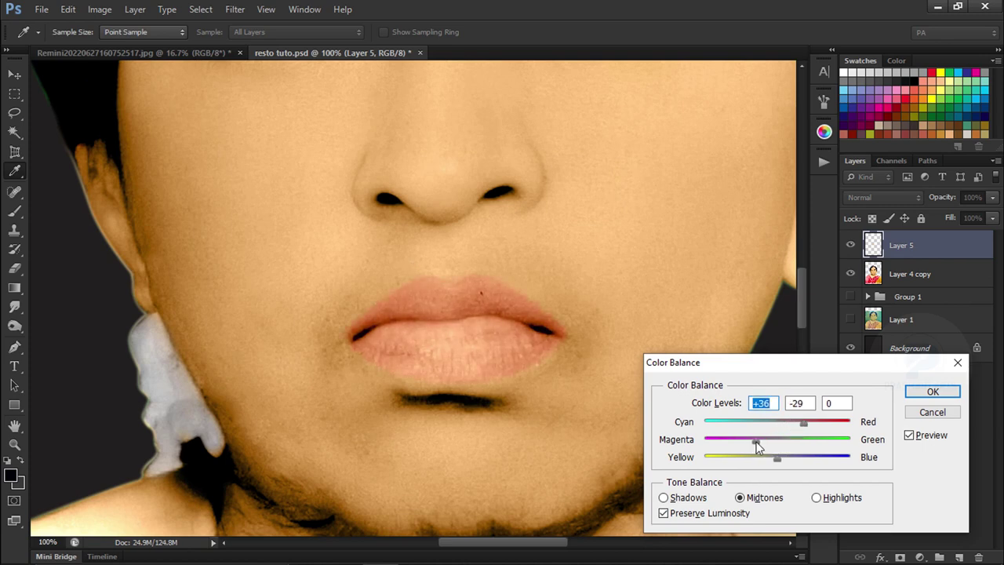
drag(777, 458, 794, 461)
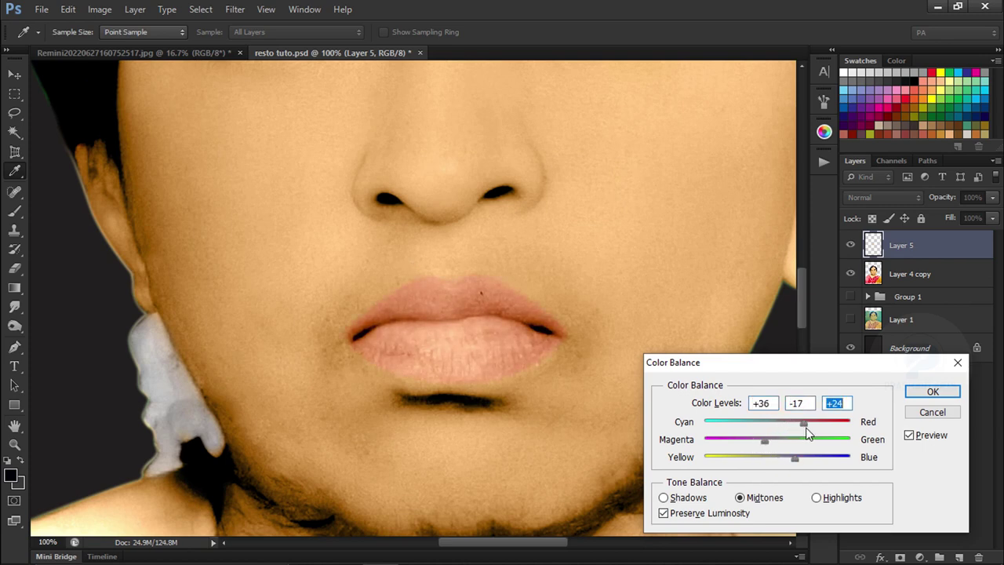
mouse_move(803, 424)
mouse_down()
mouse_move(846, 426)
mouse_move(827, 419)
mouse_up()
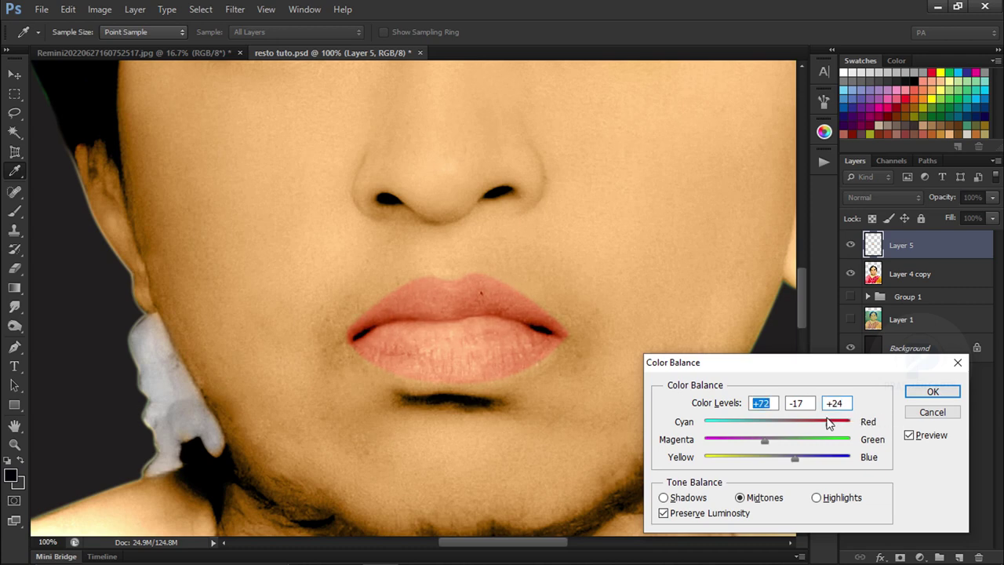
key(ctrl+minus)
key(ctrl+minus)
key(ctrl+minus)
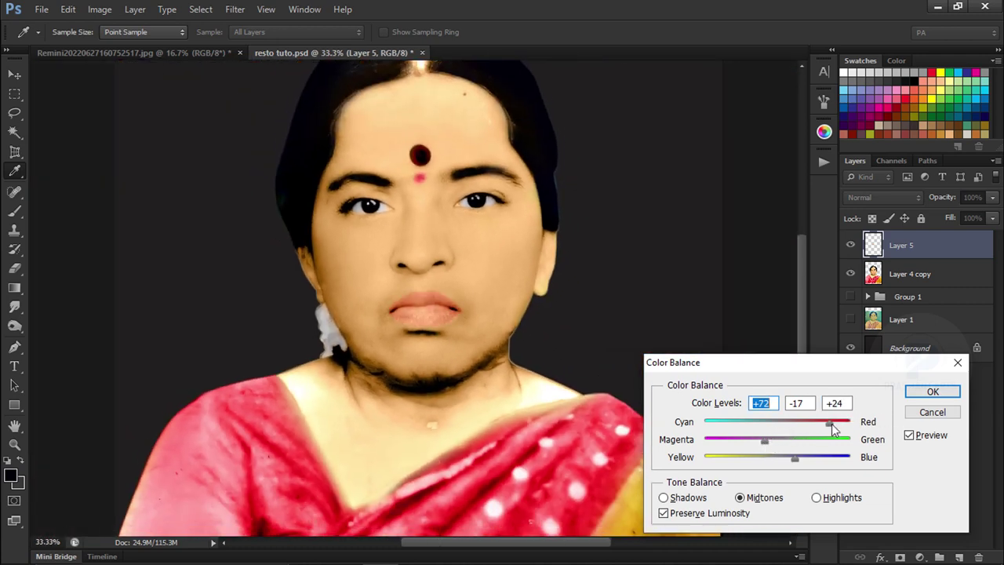
drag(832, 423, 819, 423)
mouse_move(742, 442)
mouse_down()
mouse_move(830, 456)
mouse_move(809, 461)
mouse_up()
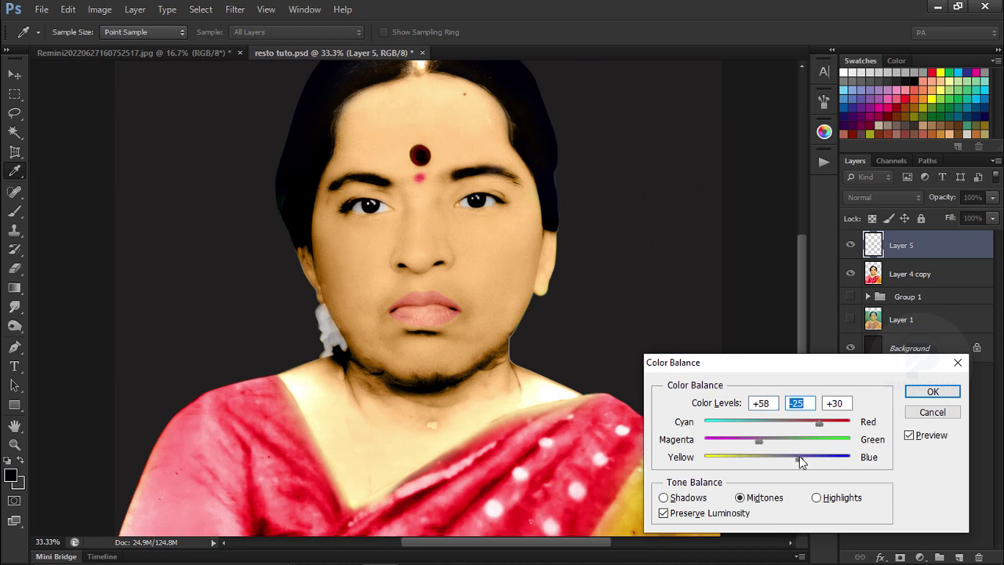
click(933, 392)
Switch to the Brush tool and zoom in on the forehead and hair parting
key(p)
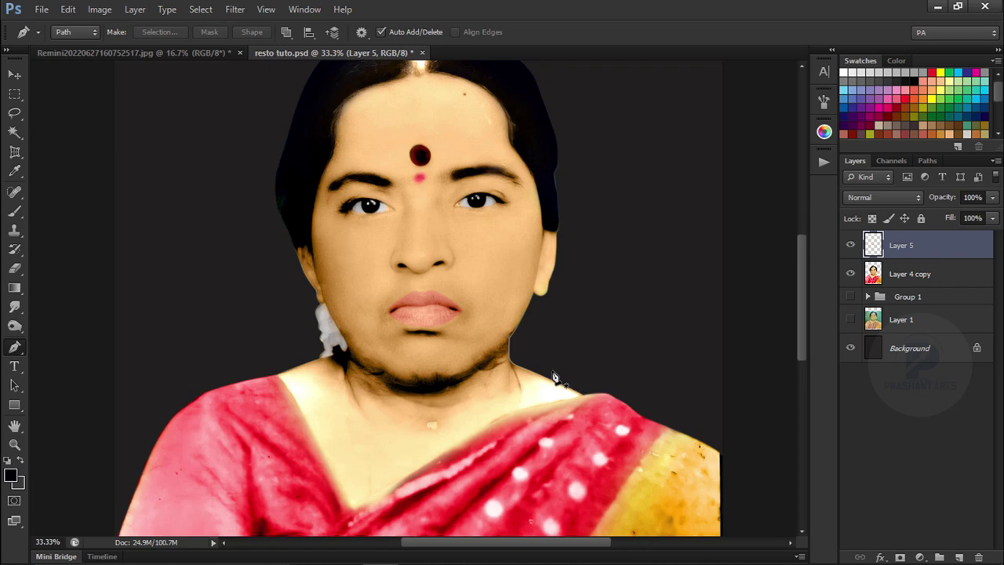
key(ctrl+minus)
key(ctrl+minus)
click(14, 74)
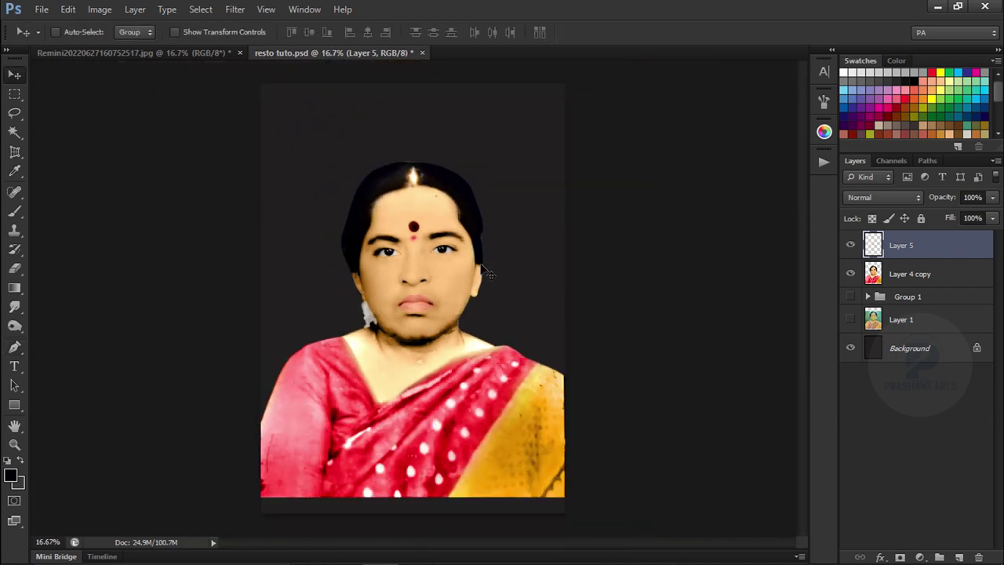
key(ctrl+equal)
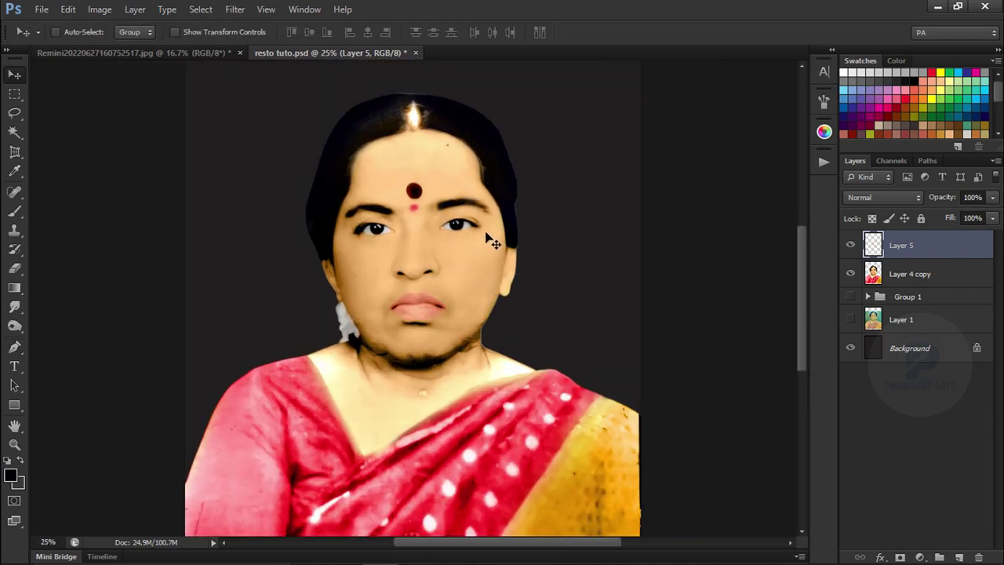
click(14, 211)
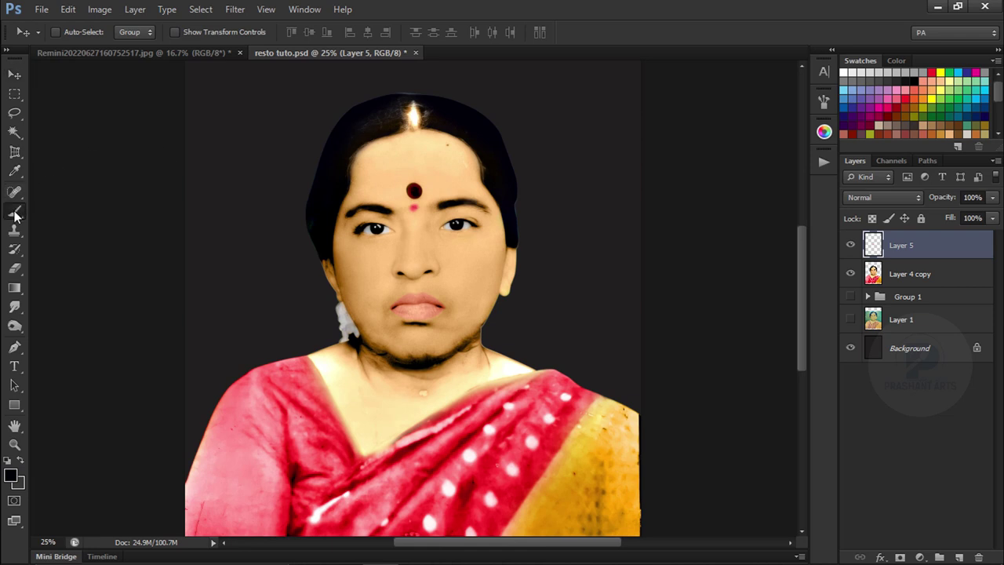
key(ctrl+equal)
key(bracketright)
drag(419, 122, 424, 268)
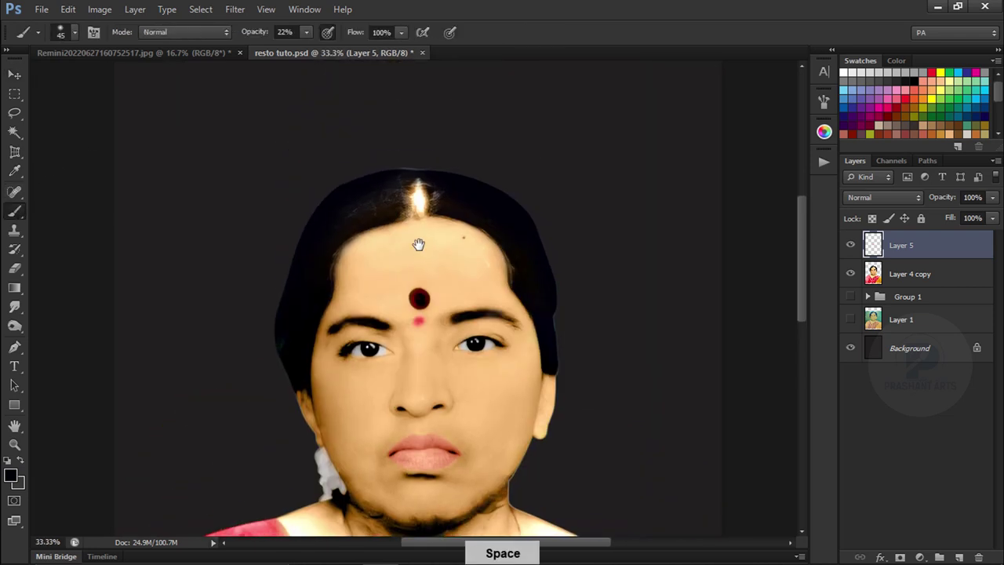
Delete the empty Layer 5 and sample the dark hair colour near the parting
key(Delete)
alt+click(421, 220)
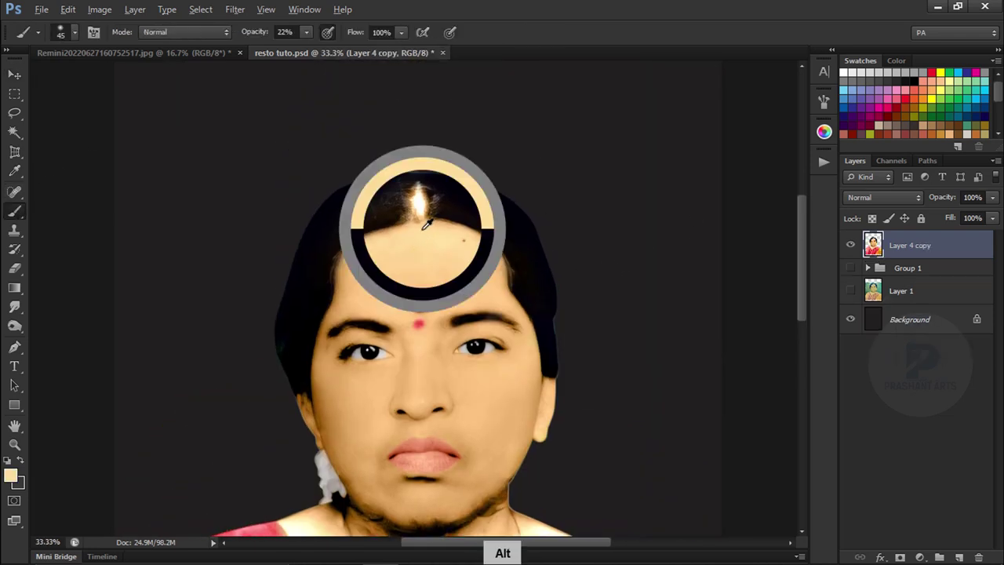
alt+click(420, 338)
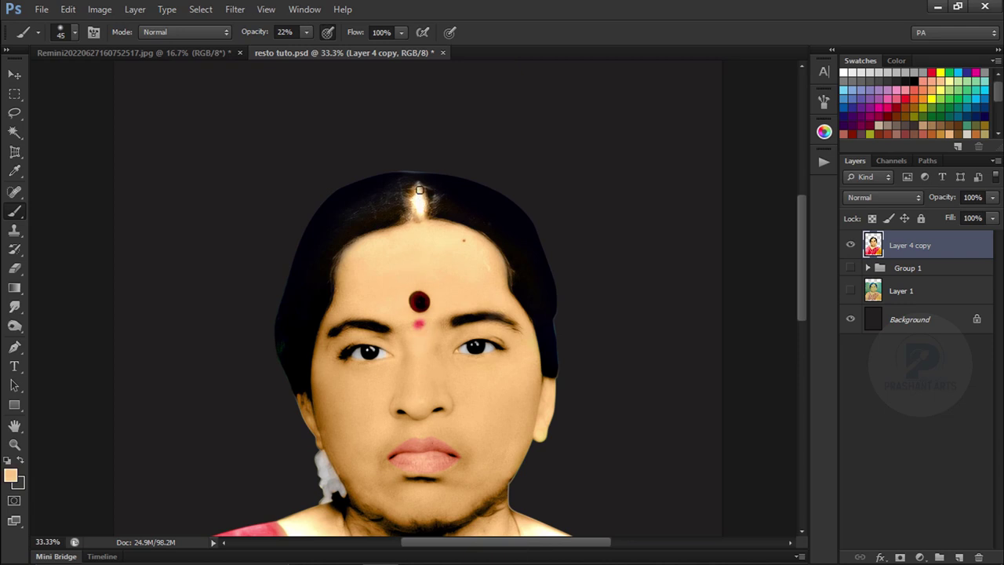
alt+click(408, 176)
Paint over the light parting streak at 66% opacity, then step back the last stroke
drag(263, 32, 307, 48)
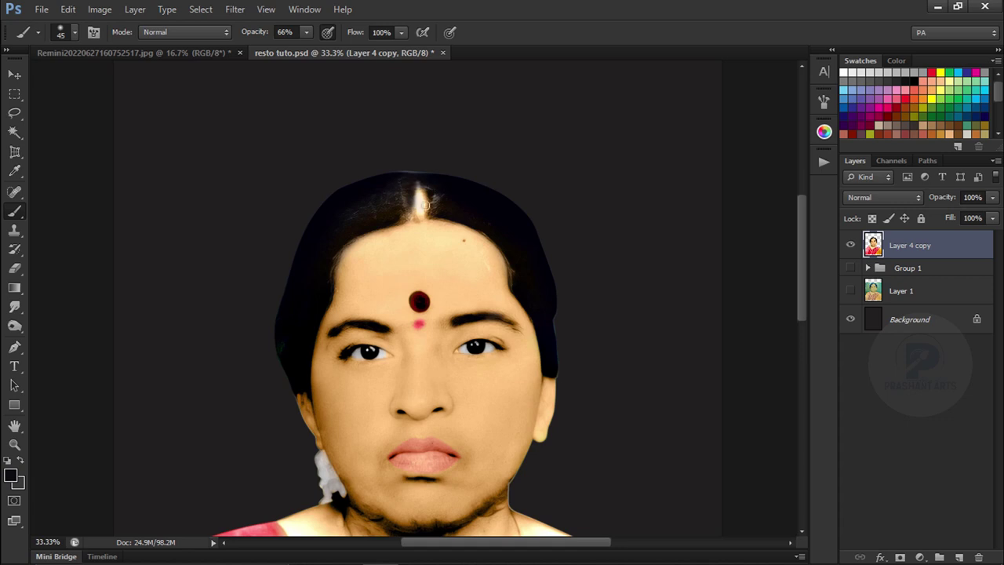
key(bracketright)
drag(410, 186, 431, 213)
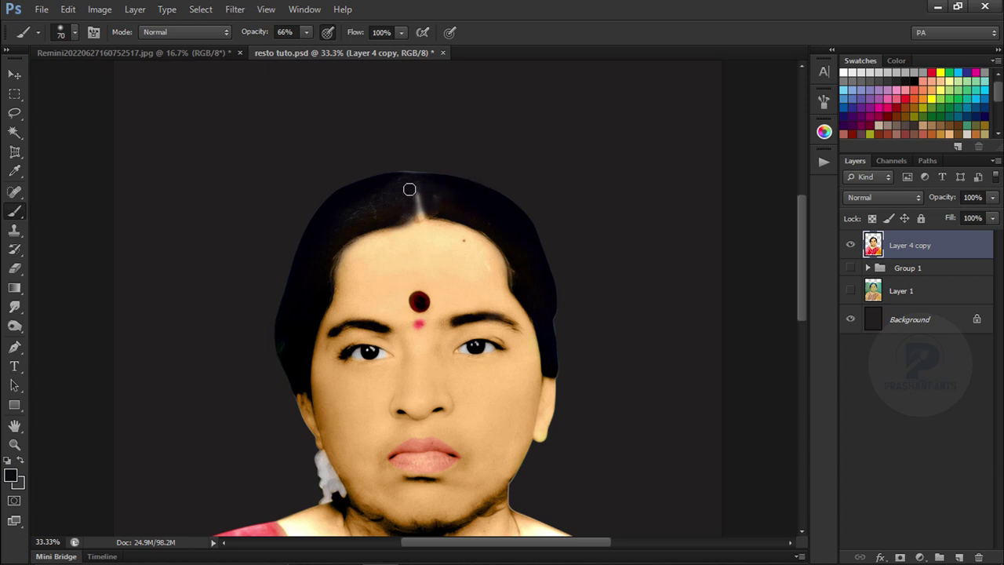
key(ctrl+alt+z)
Set the brush size to 60 and pick a brighter red paint colour
click(62, 31)
click(116, 144)
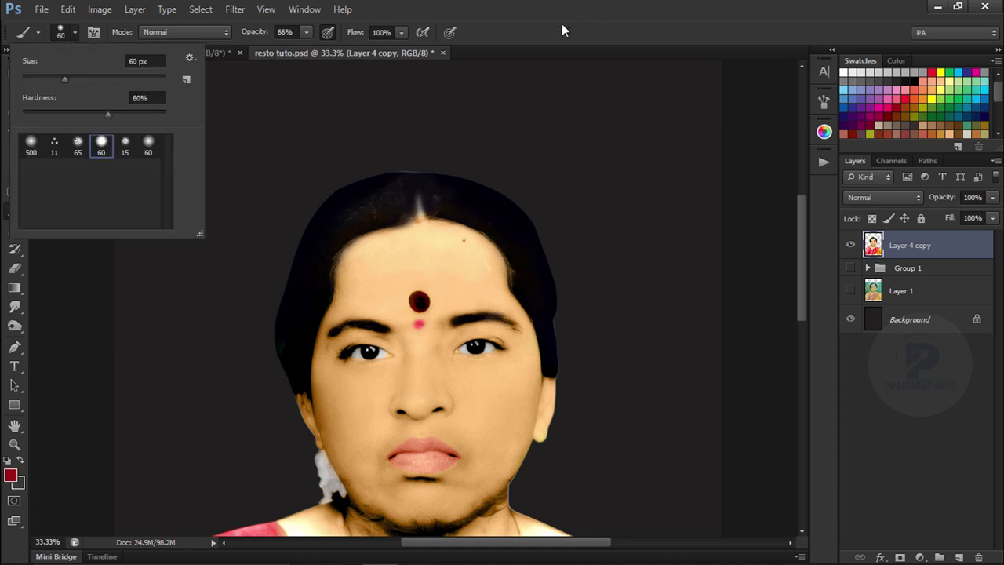
key(ctrl+plus)
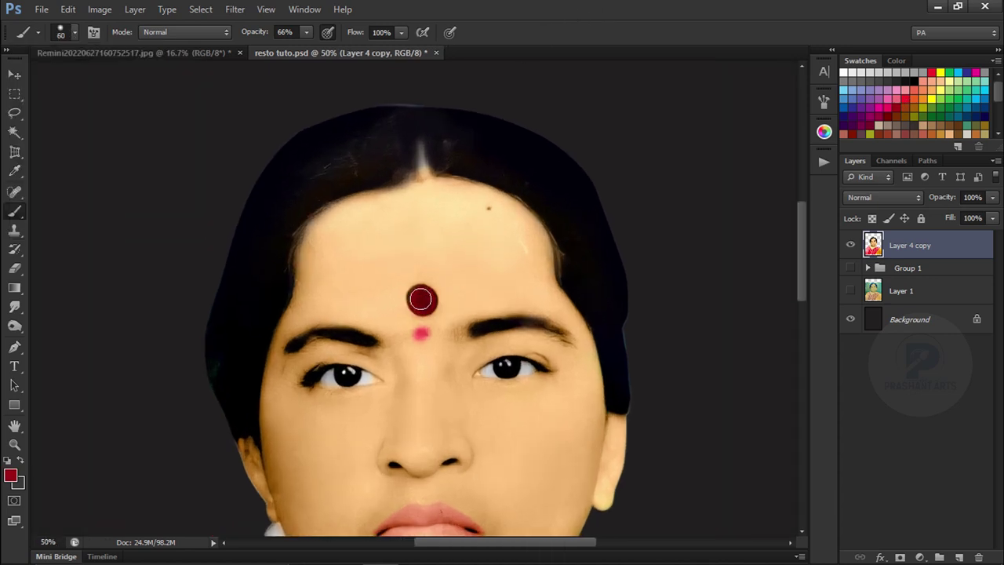
key(ctrl+minus)
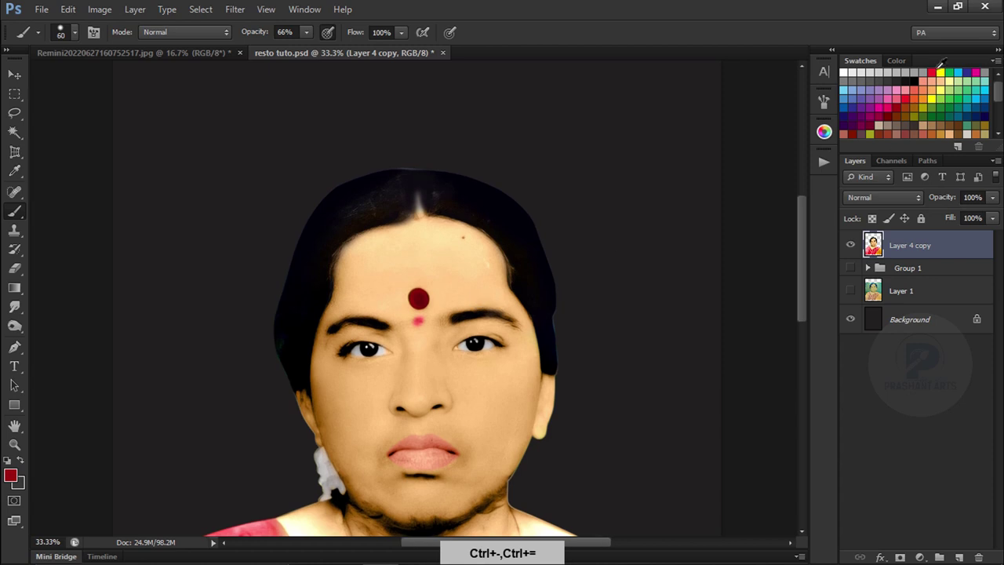
click(905, 90)
key(ctrl+equal)
key(bracketleft)
key(bracketleft)
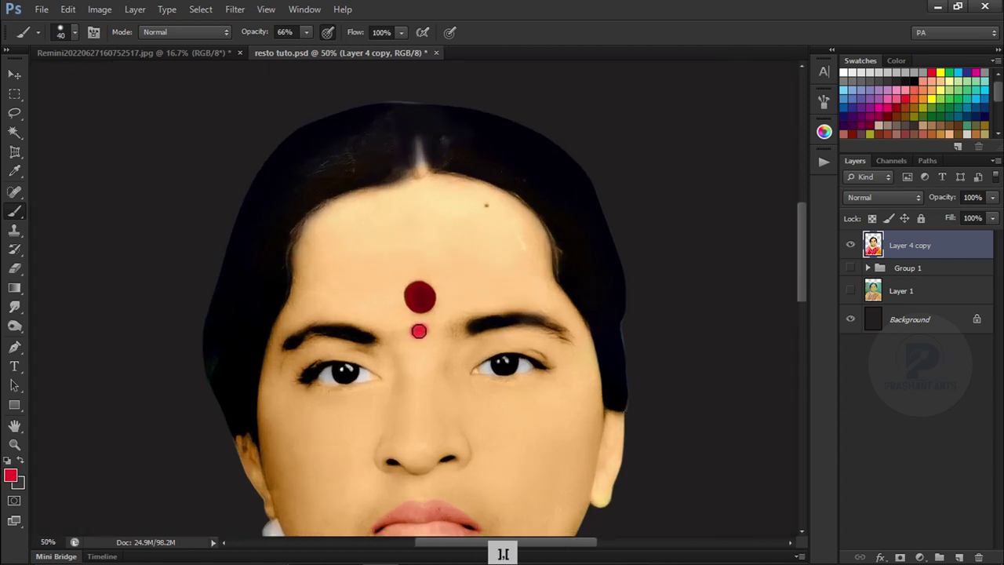
key(ctrl+minus)
key(ctrl+minus)
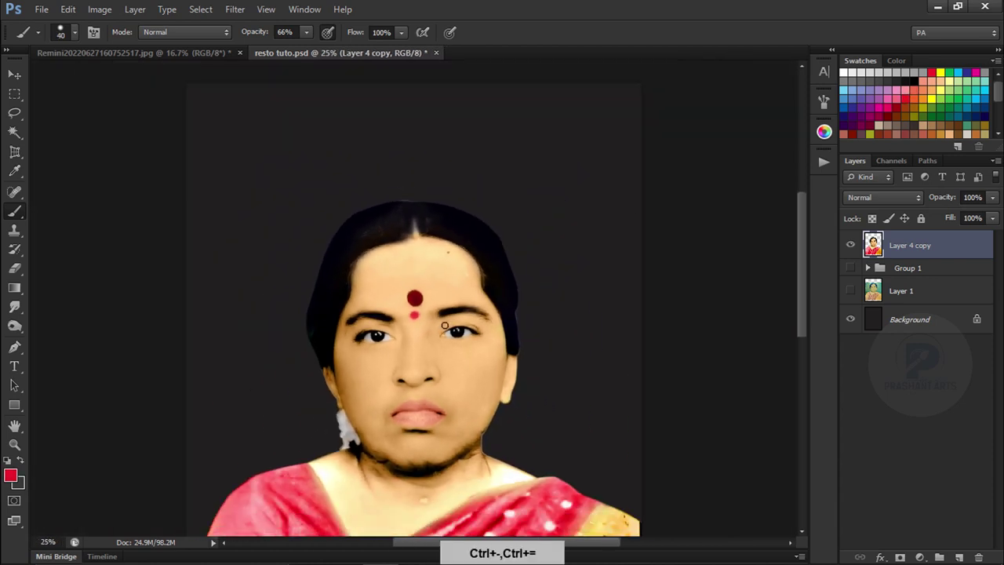
key(ctrl+minus)
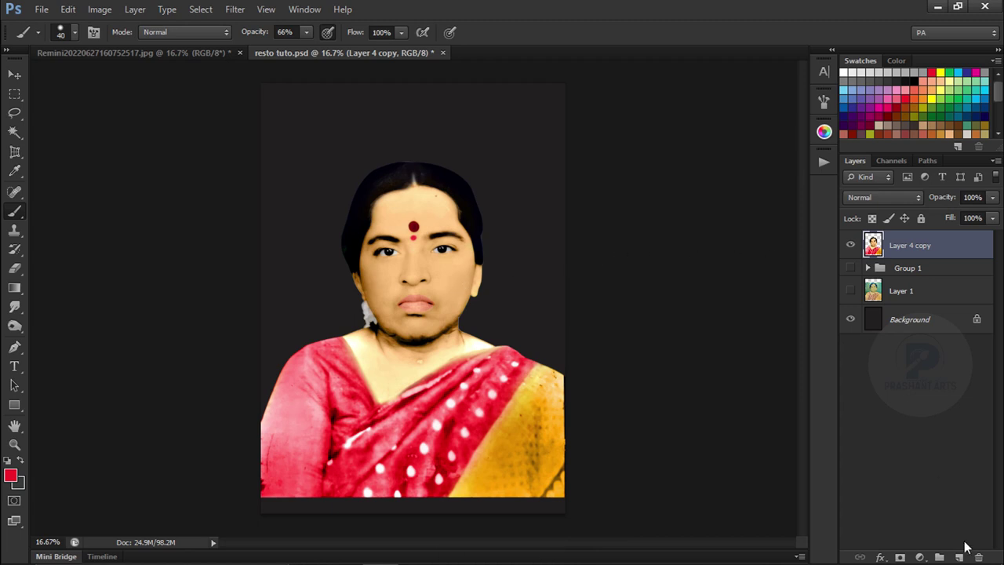
Add a new empty layer and set the brush size to 500 px
click(958, 556)
key(ctrl+plus)
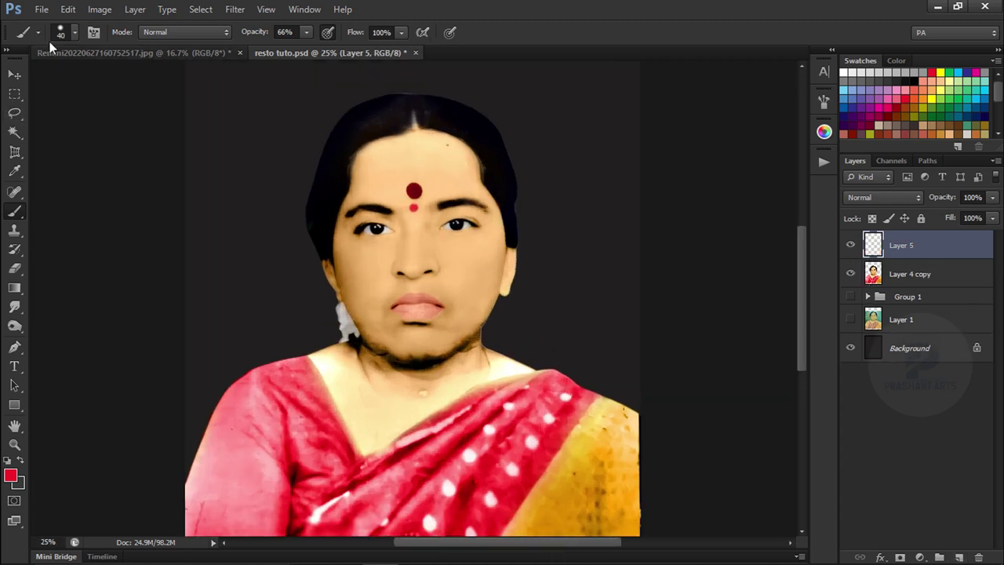
click(60, 32)
text(500)
key(Return)
Set brush flow to 61%, opacity 20%, size 50, and sample skin tone #f0b774
drag(355, 32, 331, 37)
key(ctrl+plus)
key(ctrl+plus)
key(ctrl+plus)
key(bracketleft)
key(bracketleft)
key(bracketleft)
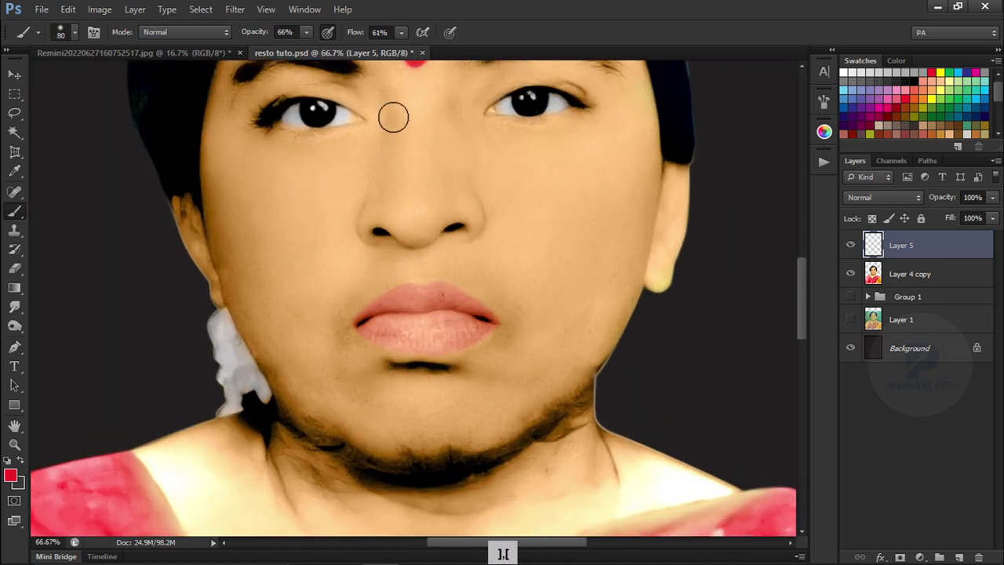
key(bracketleft)
key(bracketleft)
drag(404, 76, 427, 193)
key(2)
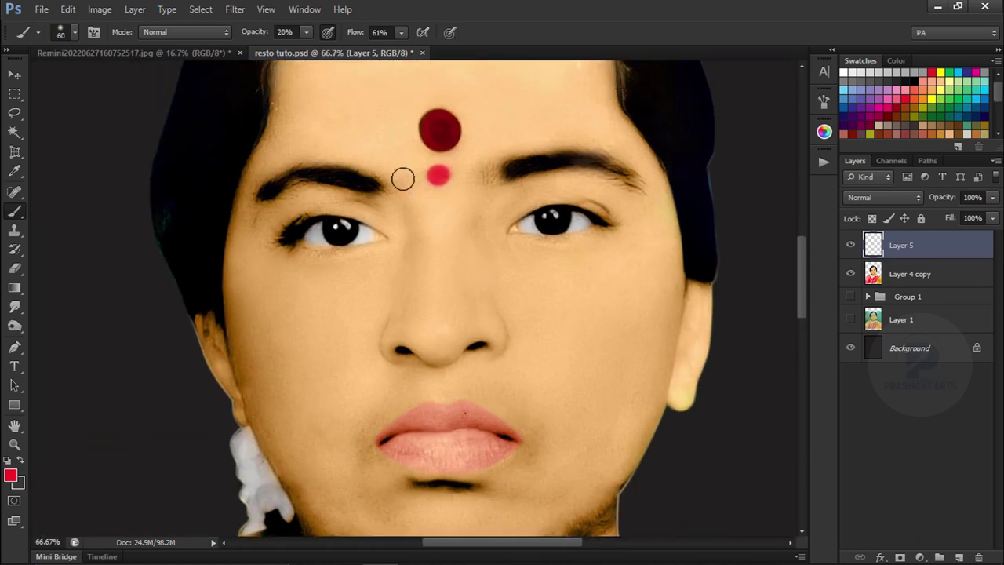
key(bracketleft)
alt+click(424, 222)
Choose a slightly darker orange skin tone and set the brush size to 45
click(10, 474)
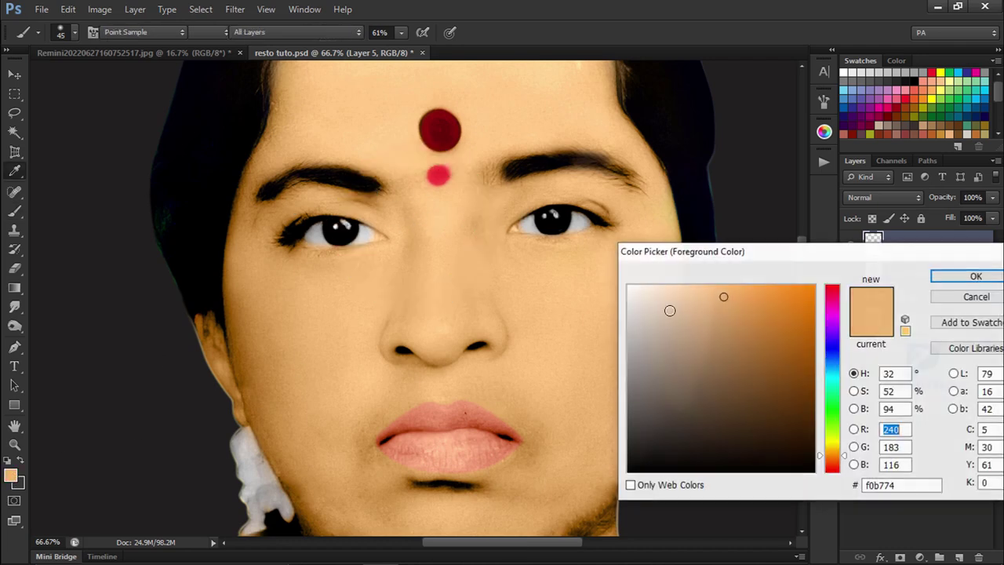
click(740, 327)
key(Return)
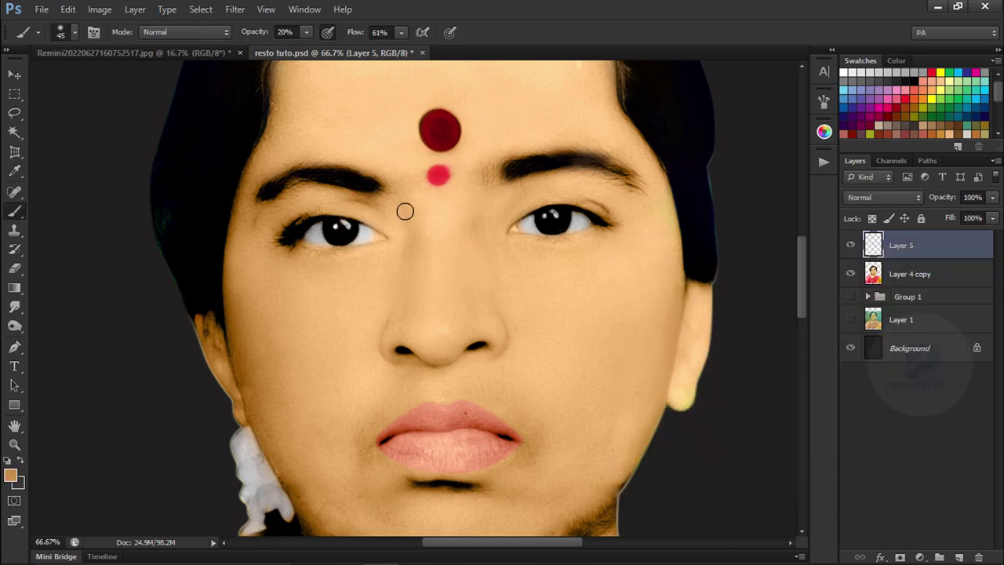
key(bracketleft)
key(bracketright)
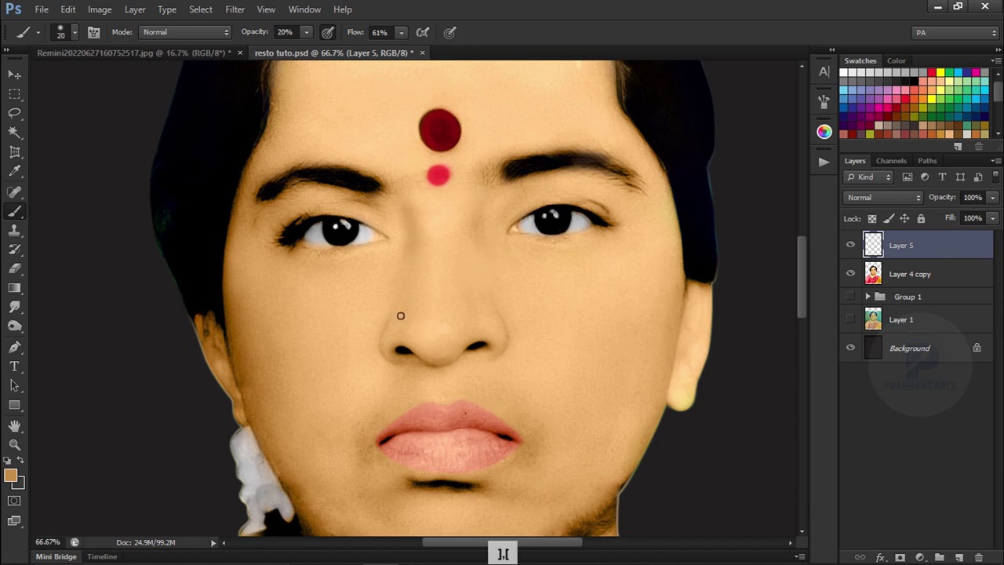
Work on the nose close-up with a fine brush, undoing unwanted strokes
key(ctrl+plus)
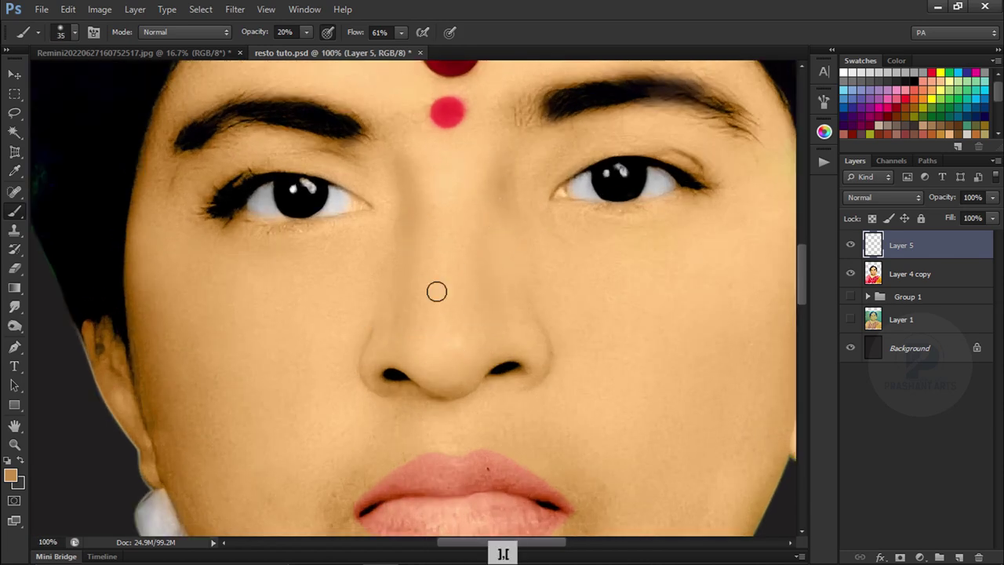
key(ctrl+plus)
key(ctrl+plus)
key(bracketleft)
key(bracketleft)
key(bracketleft)
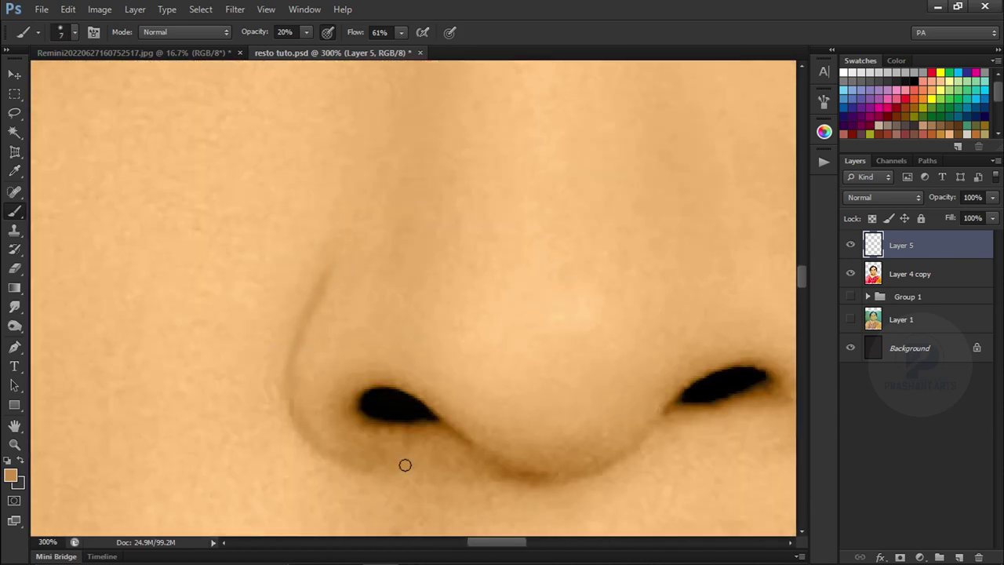
scroll(511, 248, right, 5)
key(ctrl+minus)
key(ctrl+minus)
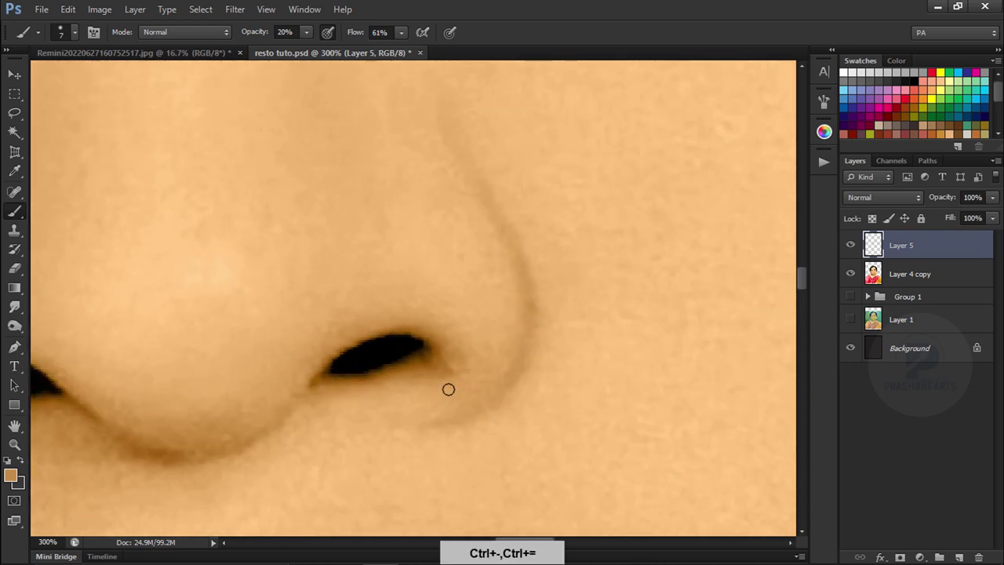
key(bracketright)
key(bracketright)
key(bracketright)
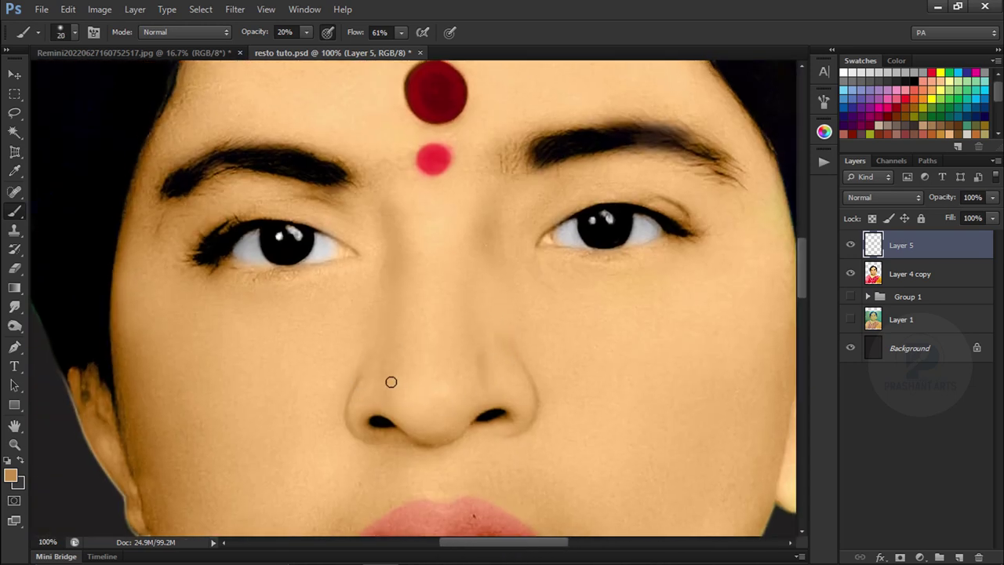
key(ctrl+z)
key(ctrl+alt+z)
Adjust the brush between 30 and 10 px while refining the face
key(space)
scroll(482, 314, down, 3)
key(])
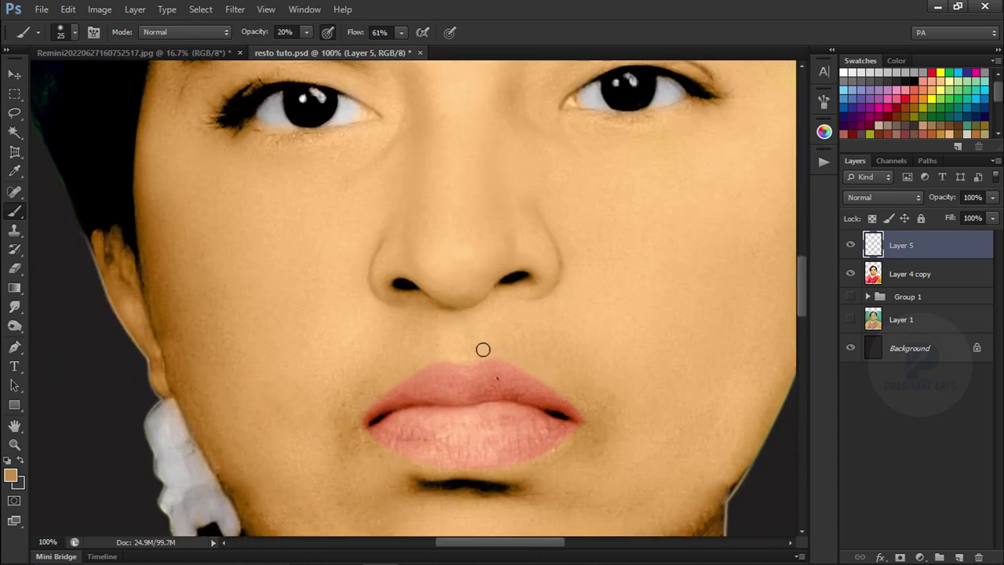
key(ctrl+alt+z)
scroll(513, 330, up, 3)
key(ctrl+minus)
key(ctrl+minus)
key(ctrl+plus)
key(ctrl+plus)
key(bracketleft)
key(bracketleft)
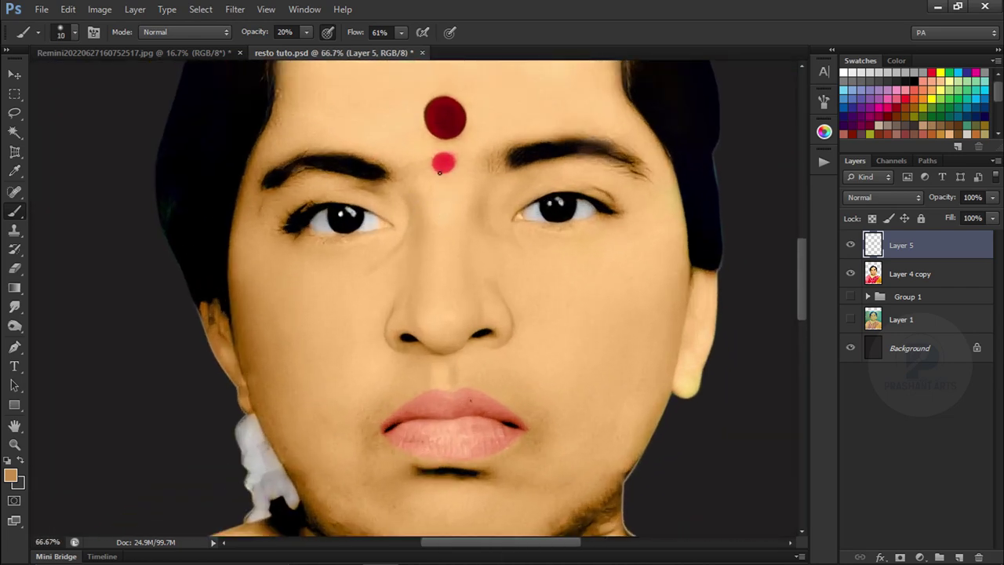
key(bracketleft)
key(ctrl+minus)
key(ctrl+minus)
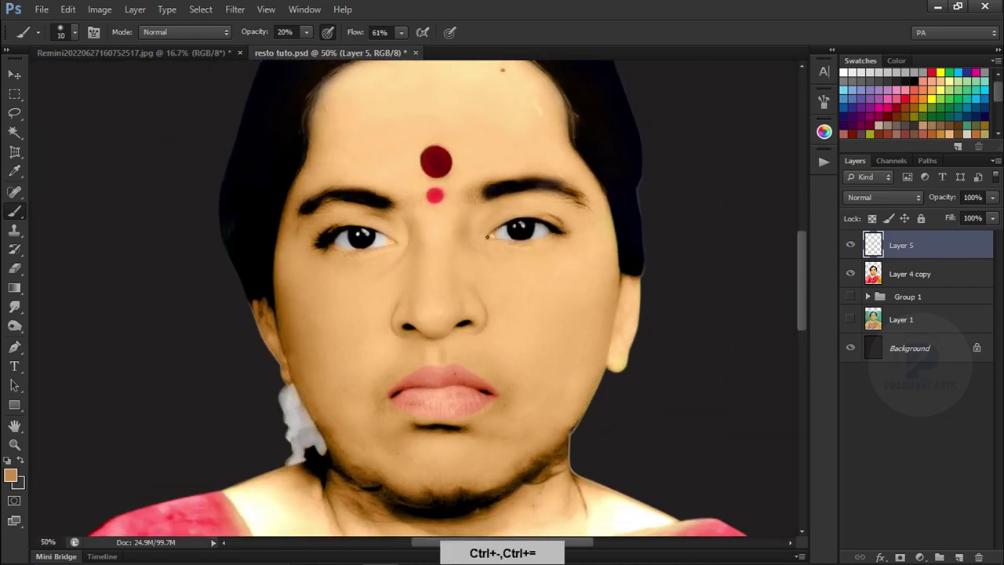
Paint a soft white highlight on the nose tip with a 20 px brush
click(844, 72)
key(ctrl+plus)
key(ctrl+plus)
key(bracketright)
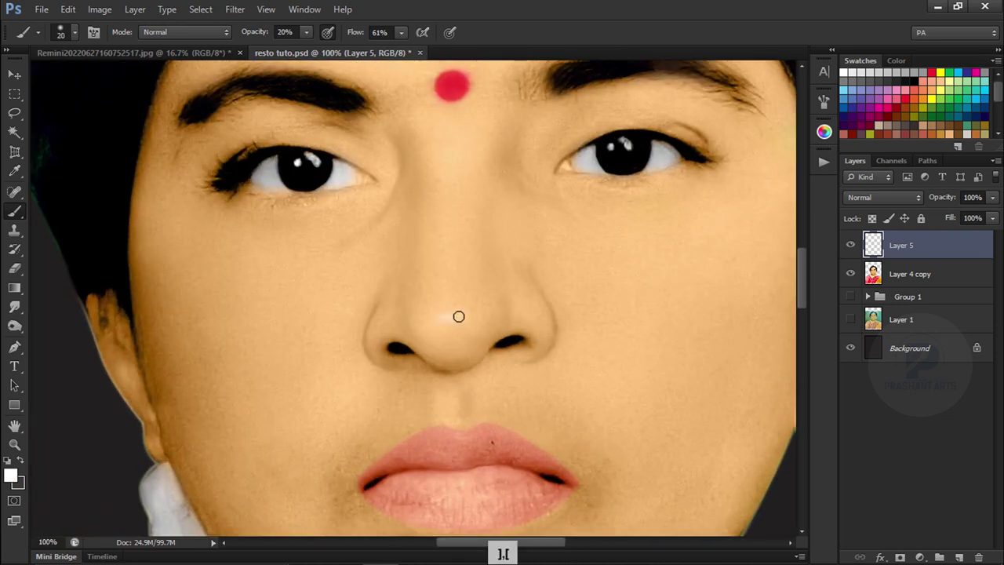
key(ctrl+alt+z)
click(451, 316)
key(bracketright)
key(bracketright)
Step back the last broad stroke and duplicate Layer 5 as Layer 5 copy
key(bracketright)
key(bracketright)
drag(489, 415, 484, 285)
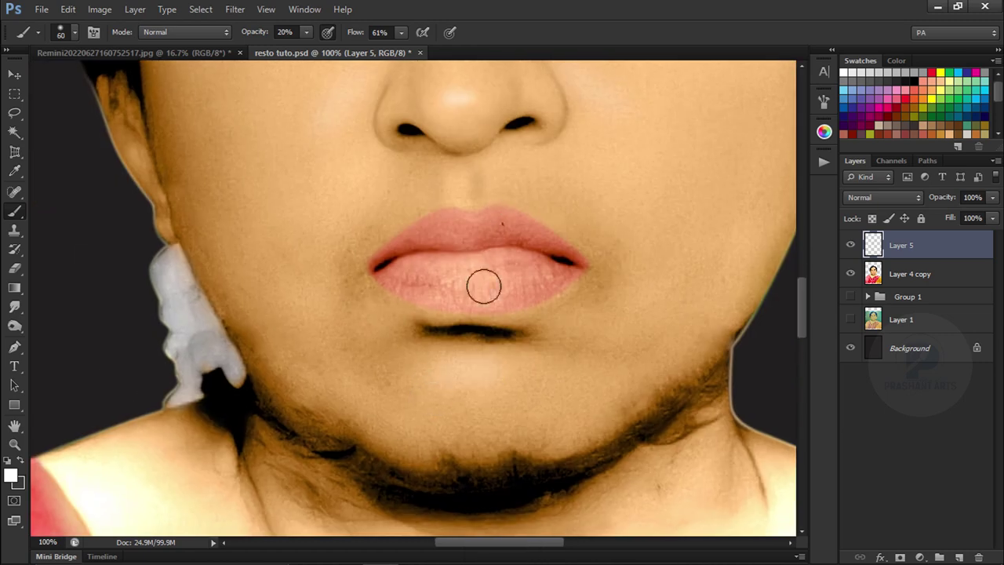
key(ctrl+minus)
key(ctrl+minus)
key(bracketright)
key(bracketright)
key(bracketright)
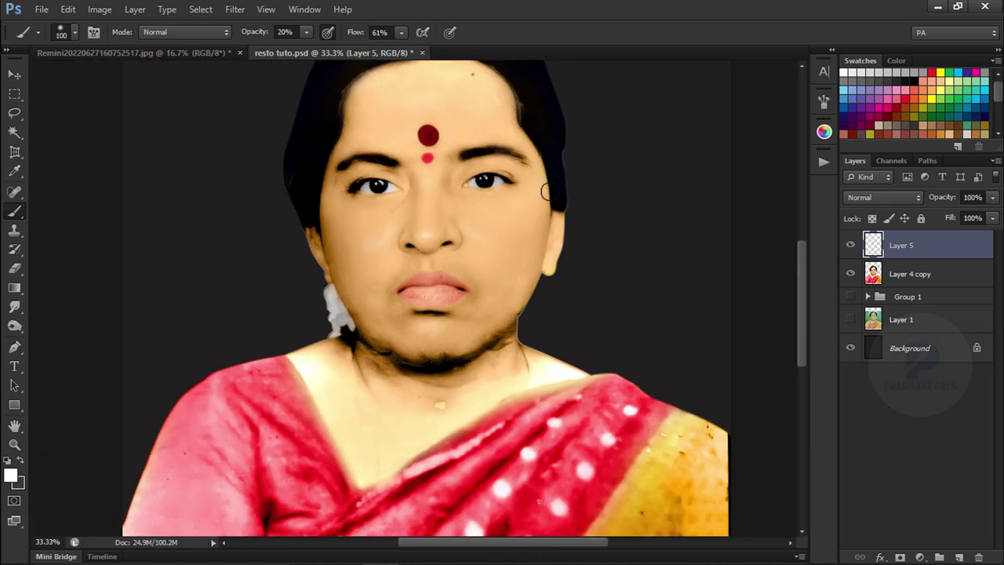
key(ctrl+alt+z)
key(ctrl+minus)
key(ctrl+equal)
key(ctrl+j)
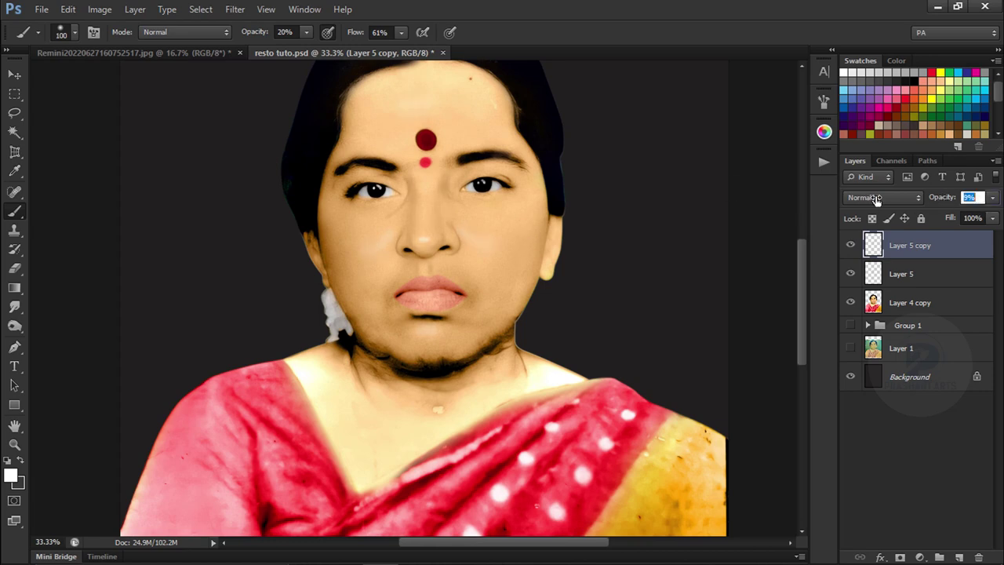
Merge the coloured layers down to Layer 4 copy into a single layer
shift+click(902, 302)
key(ctrl+e)
key(ctrl+minus)
key(ctrl+minus)
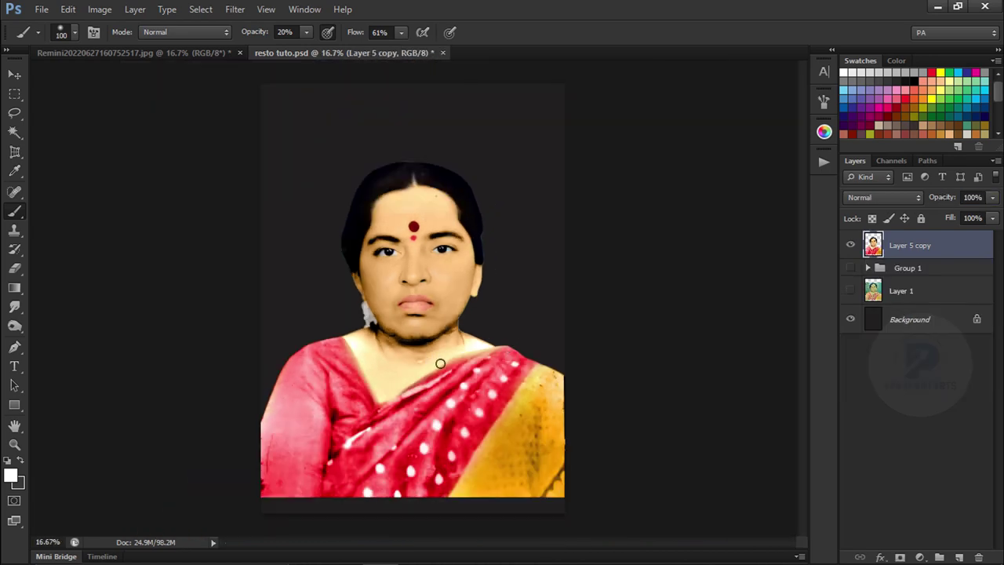
key(ctrl+plus)
key(ctrl+plus)
Add a new Layer 5 and load the person's outline as a selection
click(958, 556)
click(908, 297)
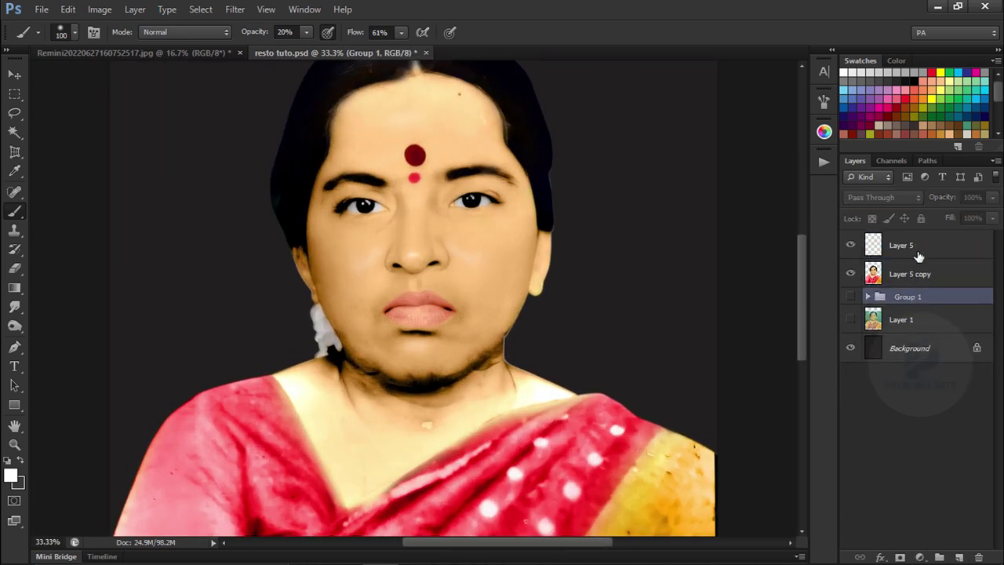
click(918, 251)
ctrl+click(873, 275)
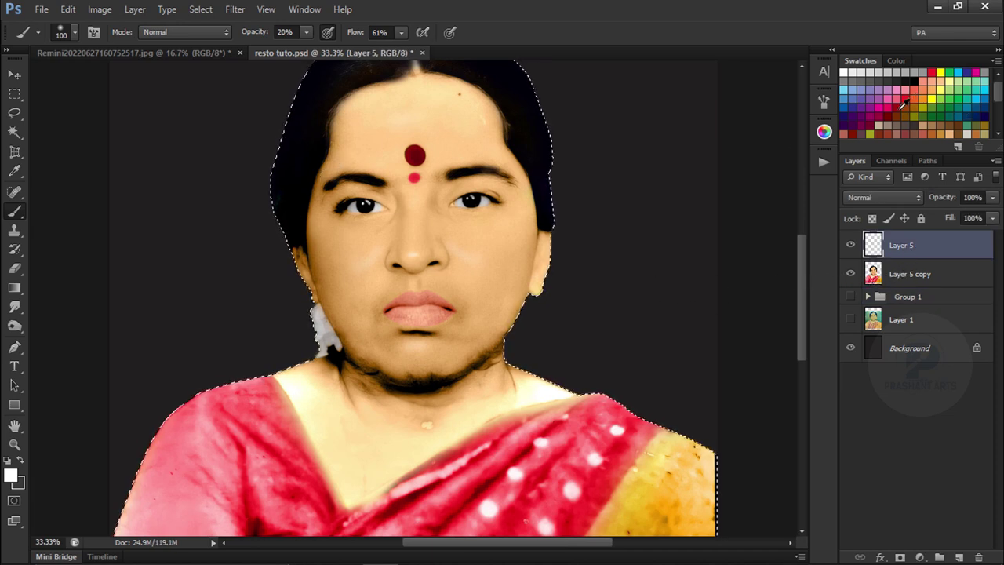
Try a magenta blush on the left cheek, then undo it
click(878, 106)
key(bracketright)
key(bracketright)
key(bracketright)
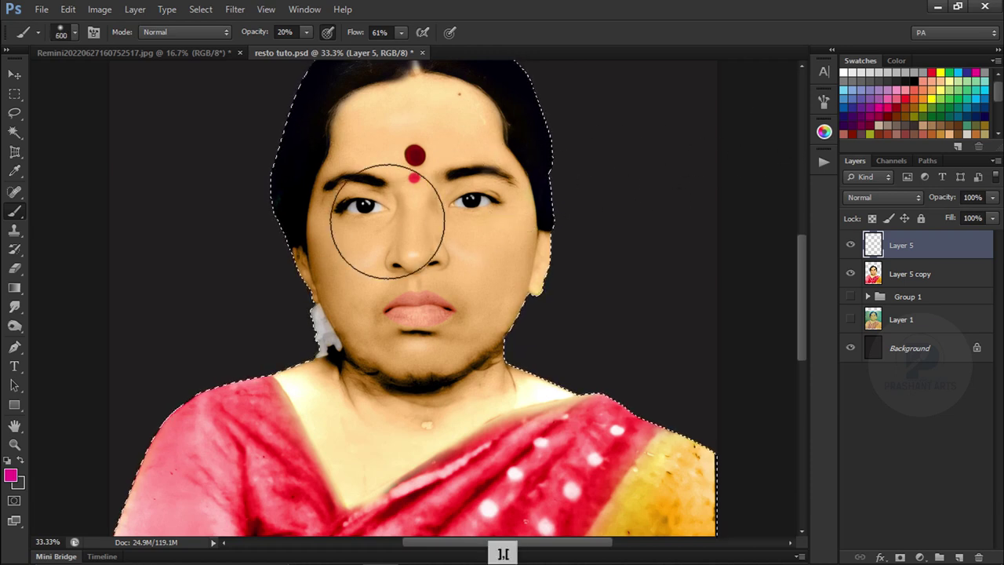
key(bracketleft)
drag(392, 235, 352, 265)
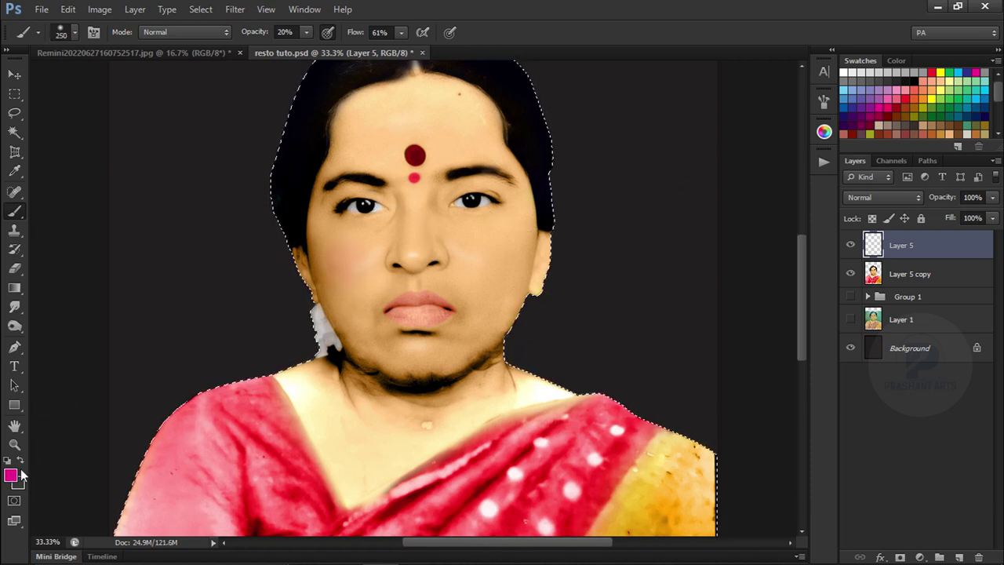
key(ctrl+alt+z)
Paint a red-pink blush on both cheeks on a Color-blended layer
click(10, 474)
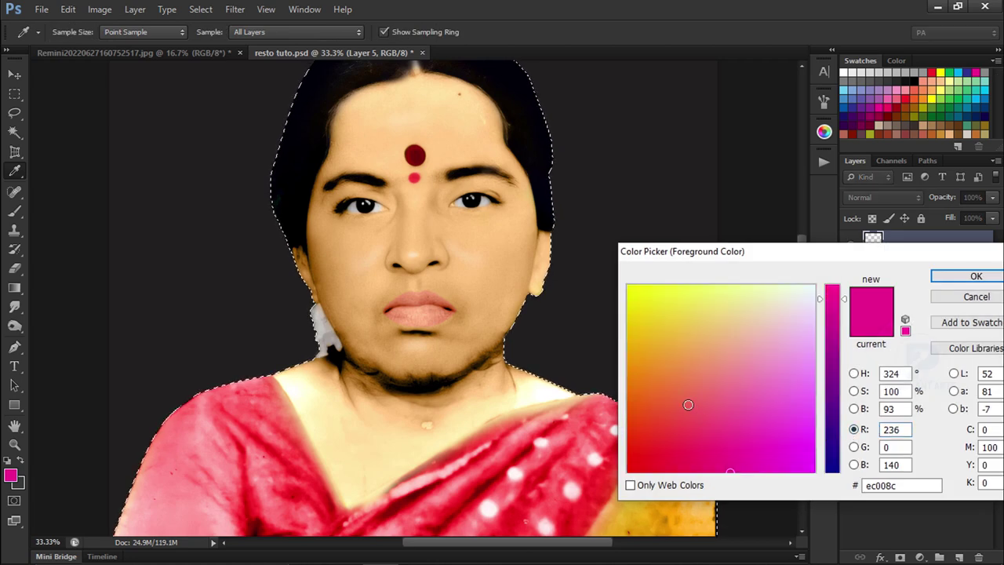
click(976, 276)
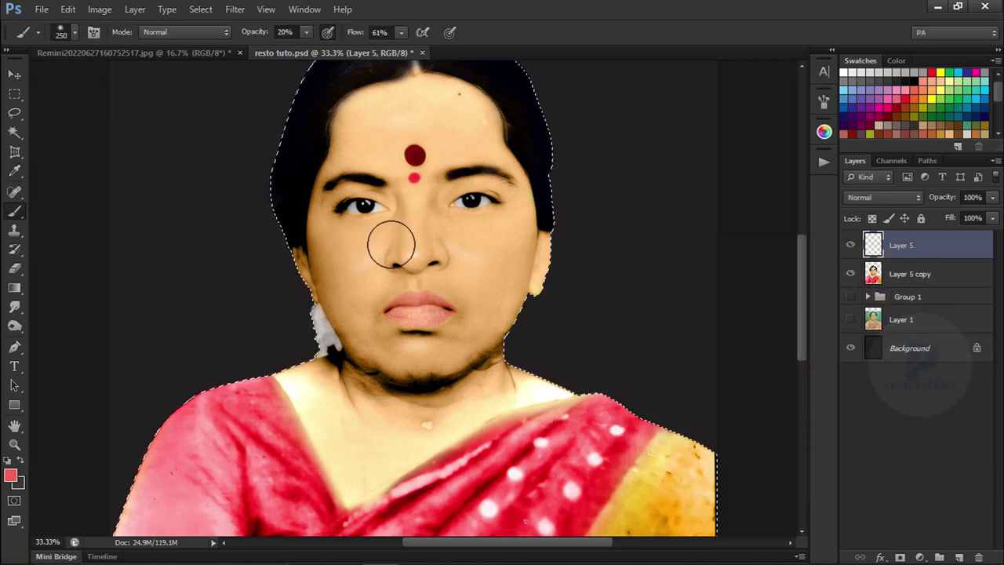
mouse_move(391, 244)
mouse_down()
mouse_move(363, 280)
mouse_move(341, 253)
mouse_move(350, 258)
mouse_up()
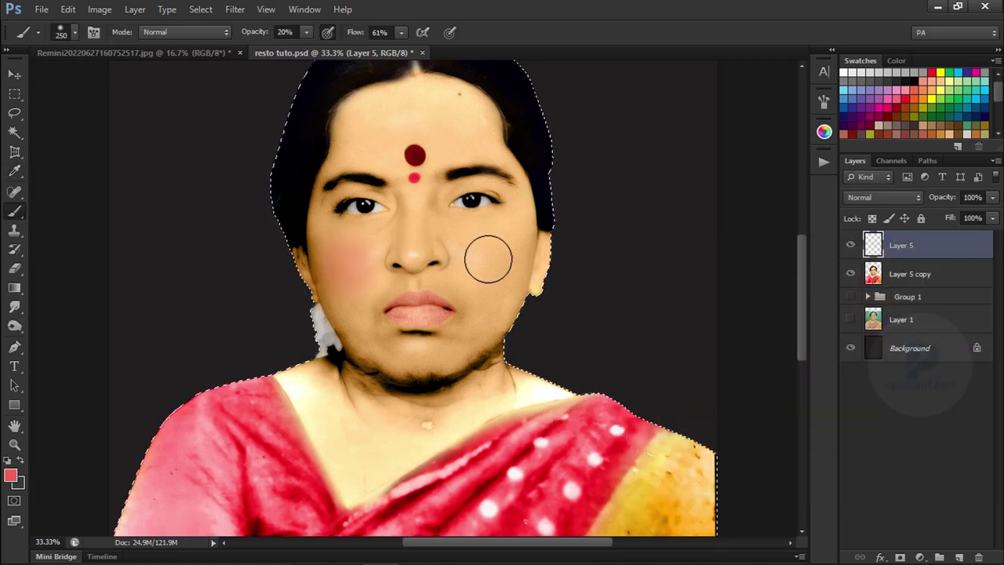
click(902, 196)
click(846, 358)
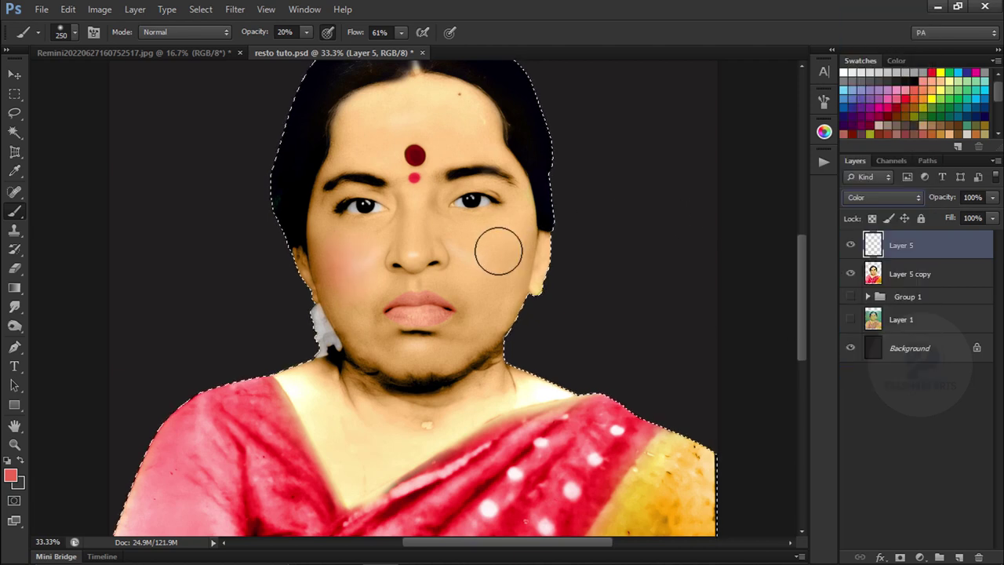
mouse_move(499, 250)
mouse_down()
mouse_move(489, 258)
mouse_move(498, 238)
mouse_up()
Set brush opacity 35% and blush layer opacity 87%, then add Layer 6
drag(250, 32, 267, 32)
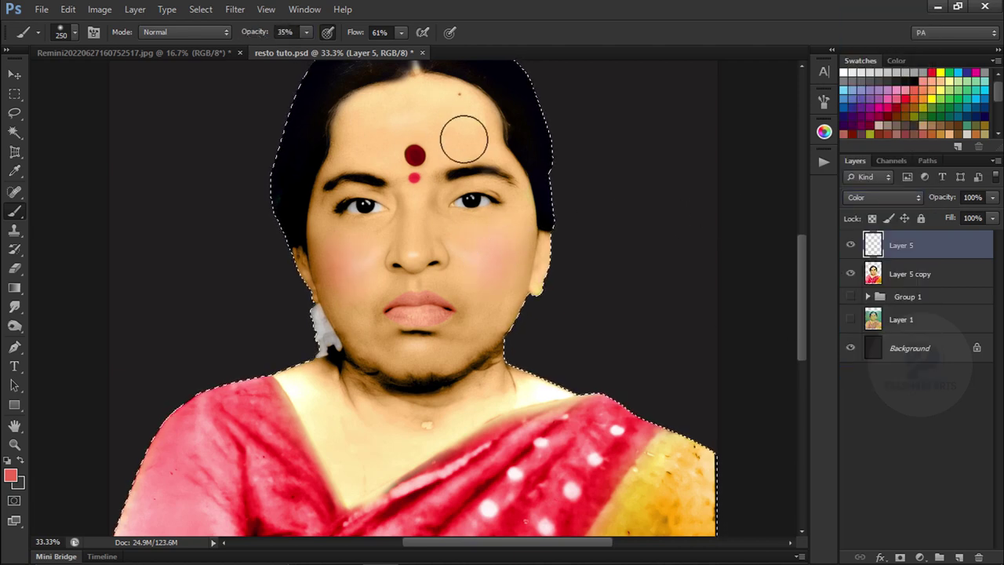
drag(942, 206, 926, 213)
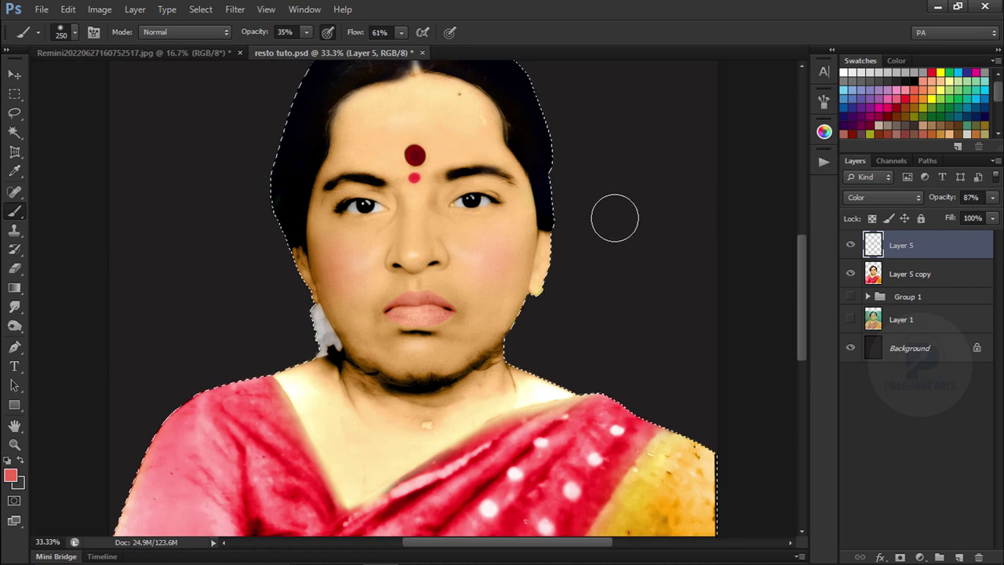
click(870, 108)
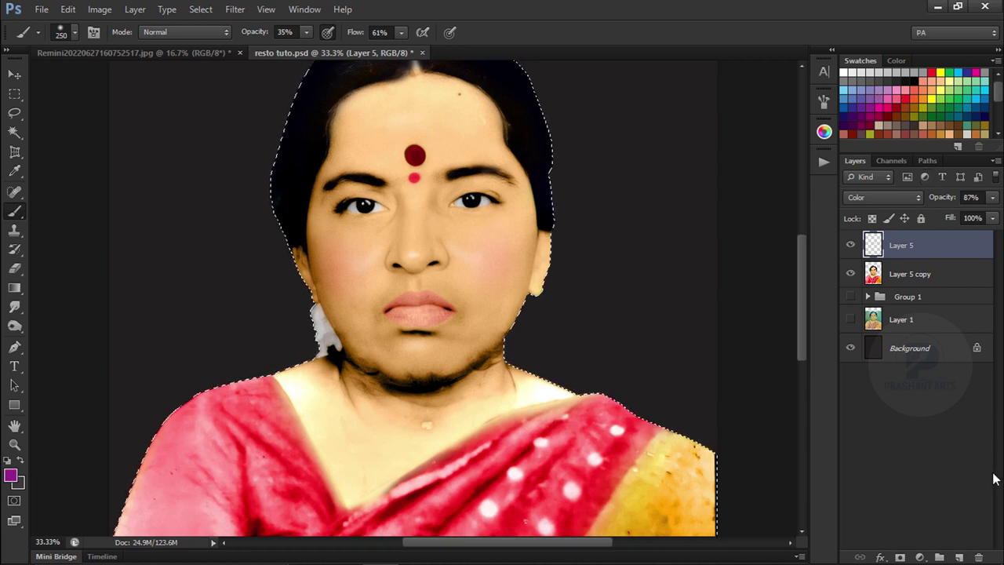
click(958, 557)
click(882, 197)
On a Color-mode layer, brush pinkish-purple tints along the left face edge and nose bridge
click(853, 360)
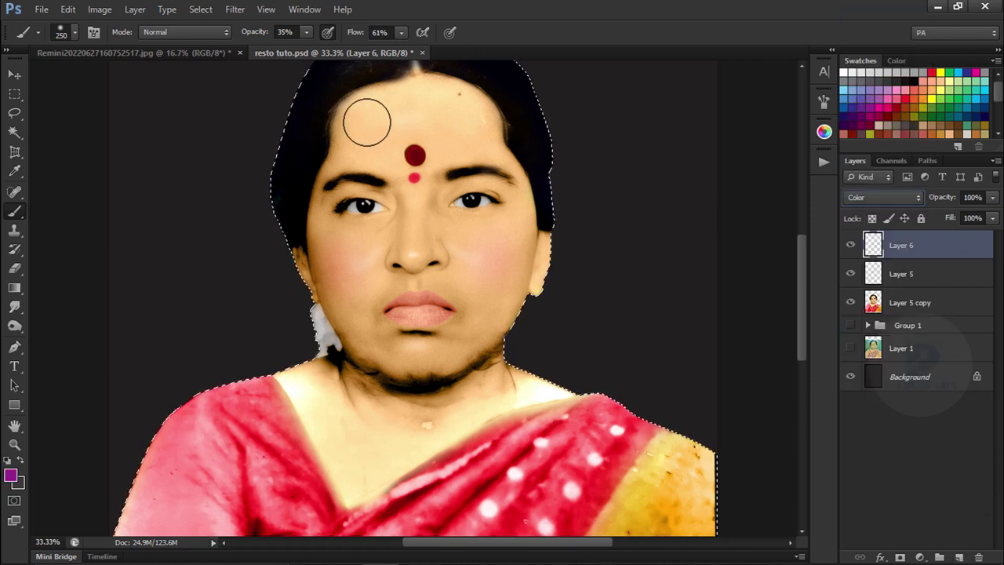
key(bracketleft)
key(bracketleft)
key(bracketleft)
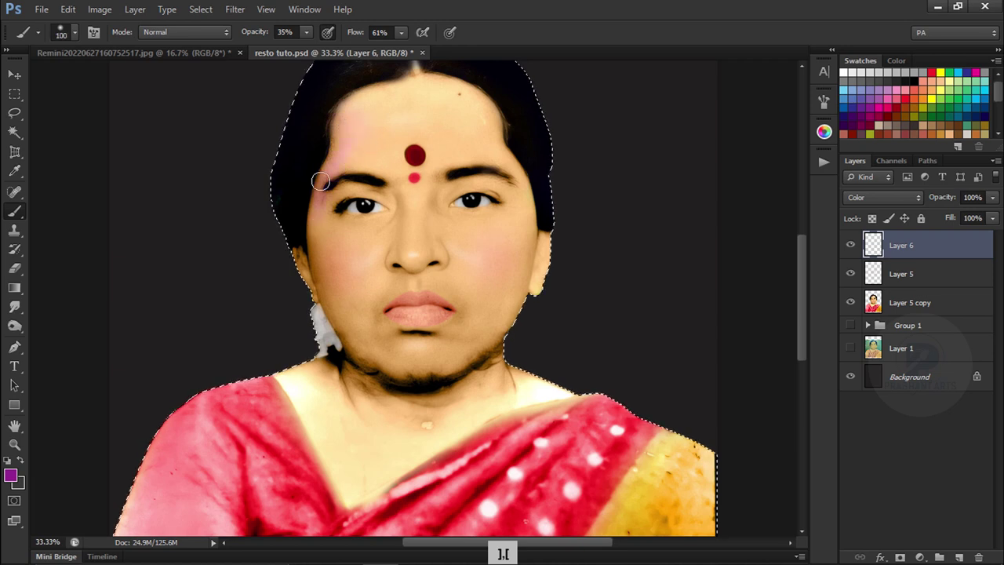
drag(321, 181, 326, 278)
key(ctrl+alt+z)
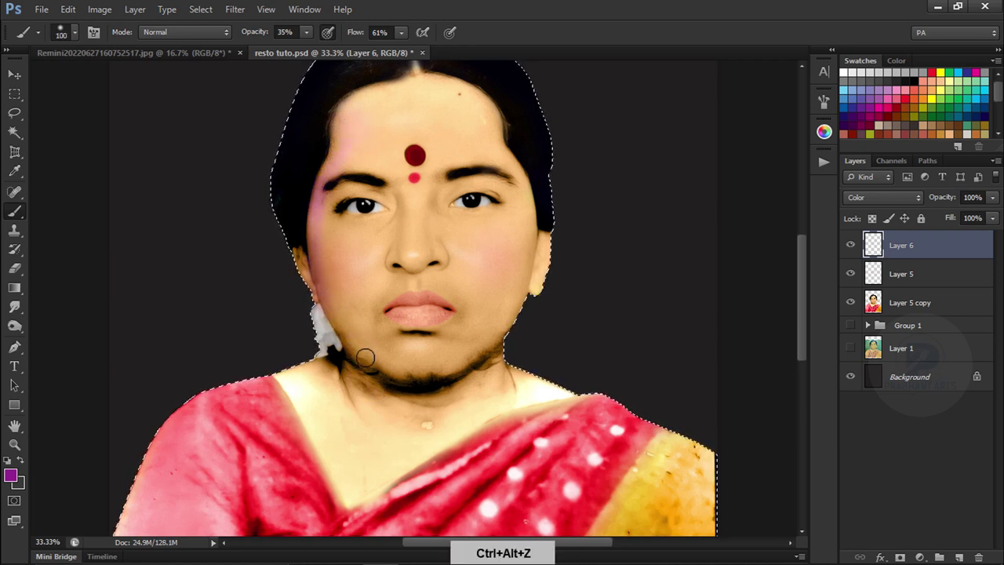
key(bracketleft)
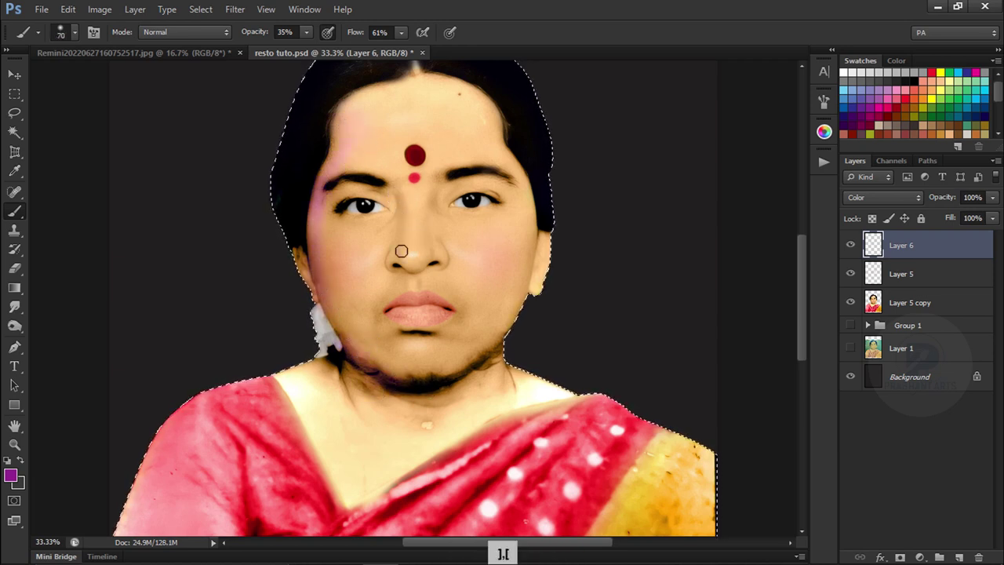
drag(401, 251, 402, 189)
key(bracketright)
key(bracketright)
key(ctrl+alt+z)
key(bracketright)
key(bracketright)
key(bracketright)
key(bracketright)
key(bracketright)
Lower the tint layer to 61% opacity, then merge Layer 6, Layer 5 and Layer 5 copy
click(939, 95)
key(bracketleft)
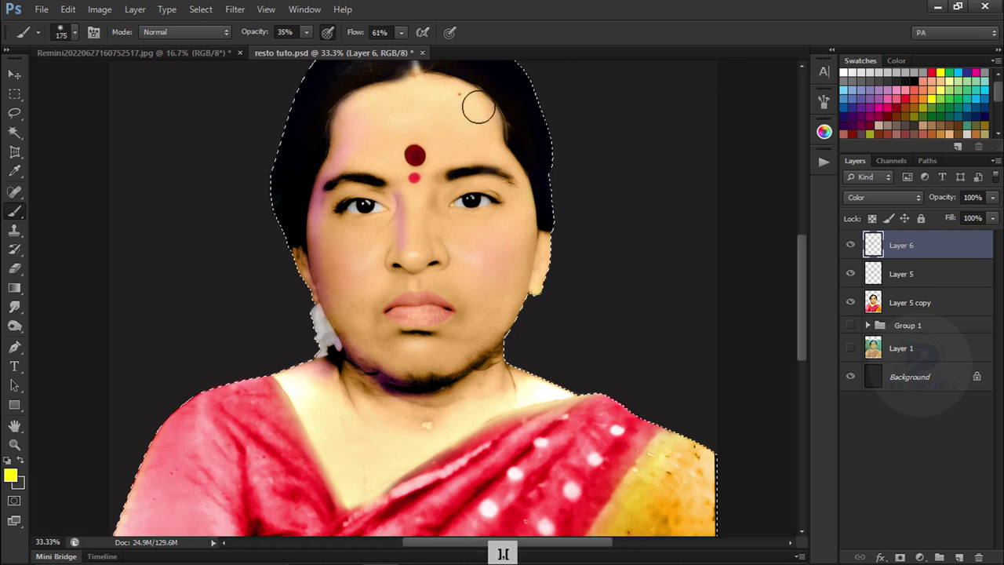
key(ctrl+alt+z)
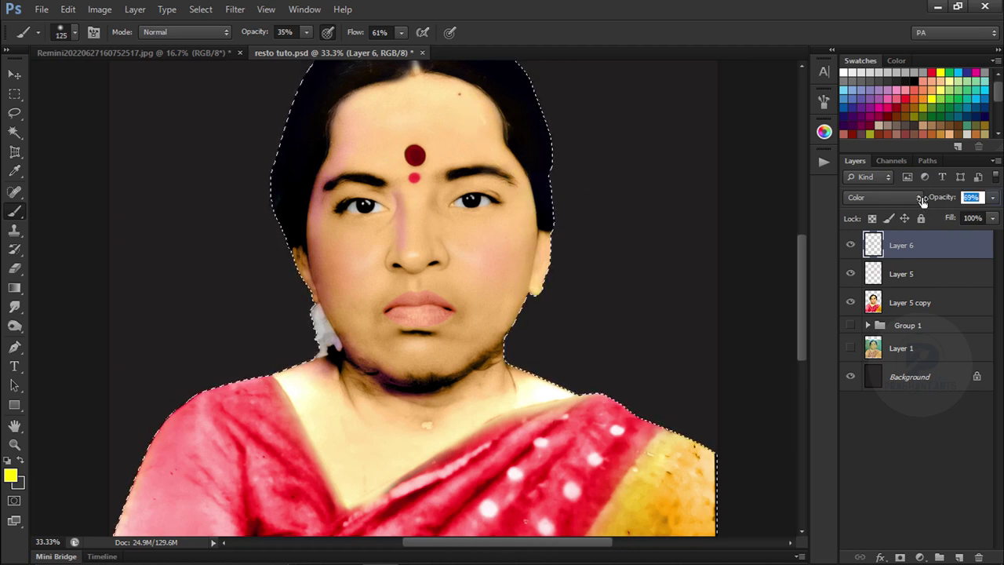
drag(951, 202, 936, 206)
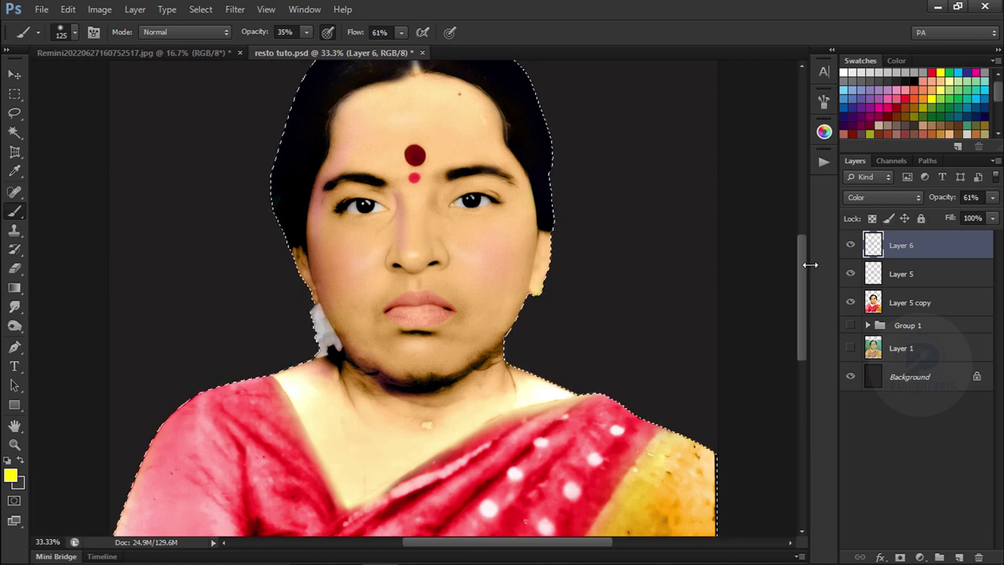
key(ctrl+minus)
key(ctrl+minus)
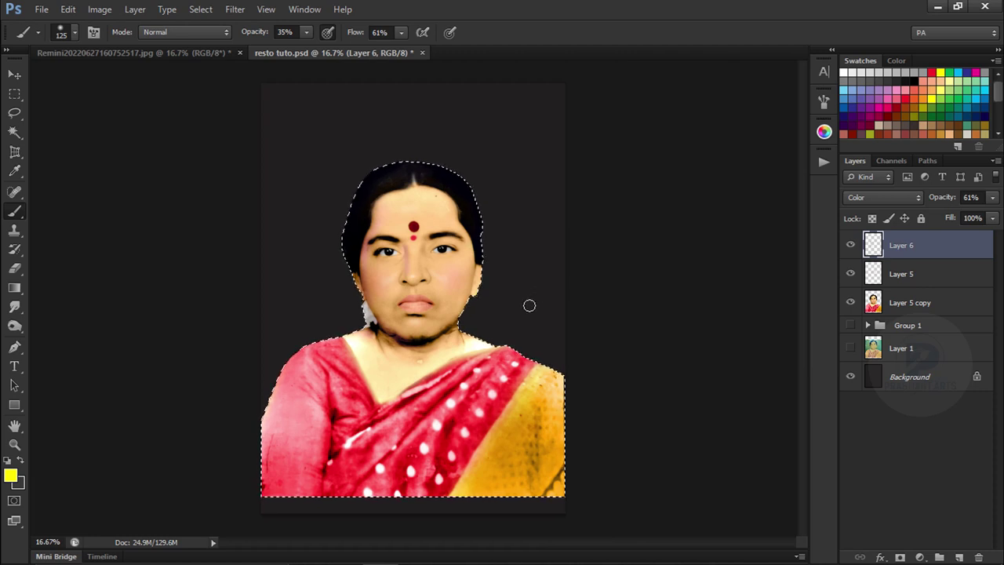
key(ctrl+plus)
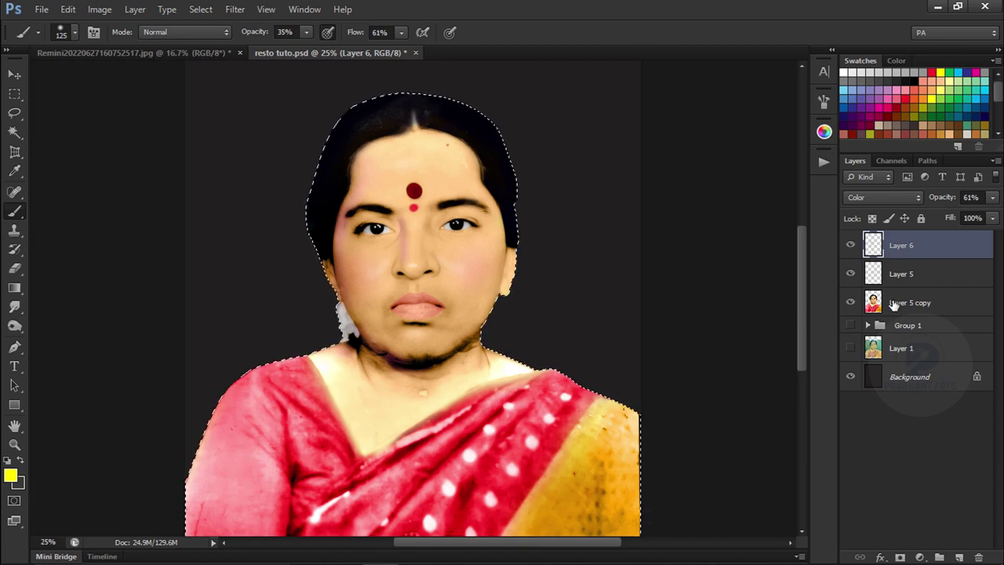
shift+click(886, 310)
key(ctrl+e)
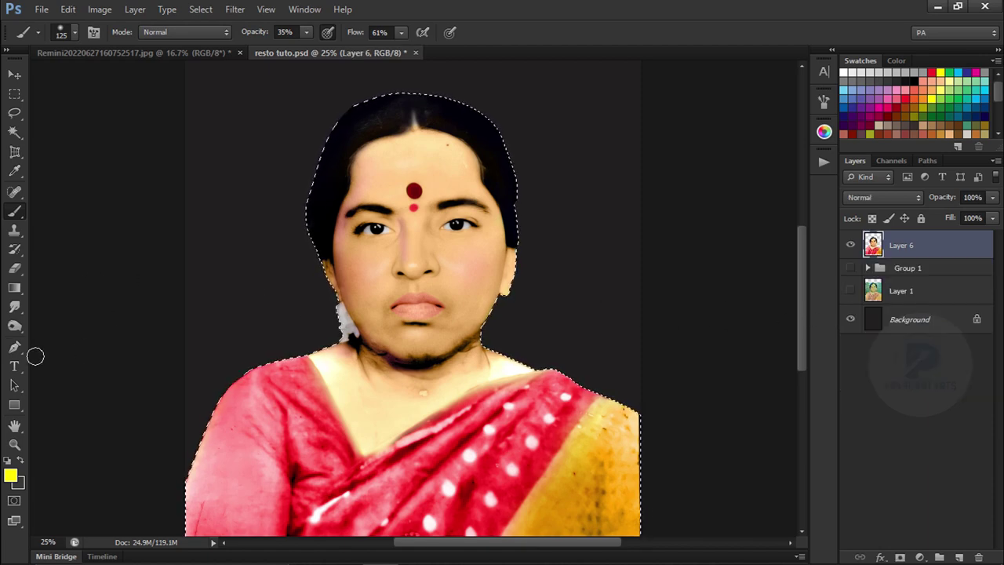
With the Pen tool at 200% zoom, place anchors from the left lip corner along the upper lip
click(14, 347)
key(ctrl+equal)
key(ctrl+equal)
key(ctrl+equal)
key(ctrl+equal)
key(ctrl+equal)
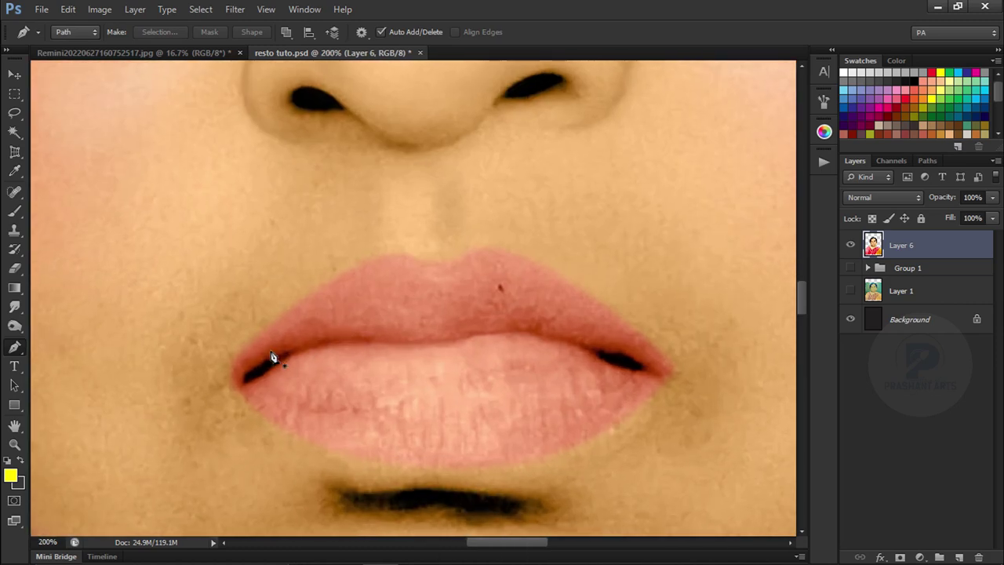
click(229, 378)
click(246, 339)
click(278, 319)
click(313, 299)
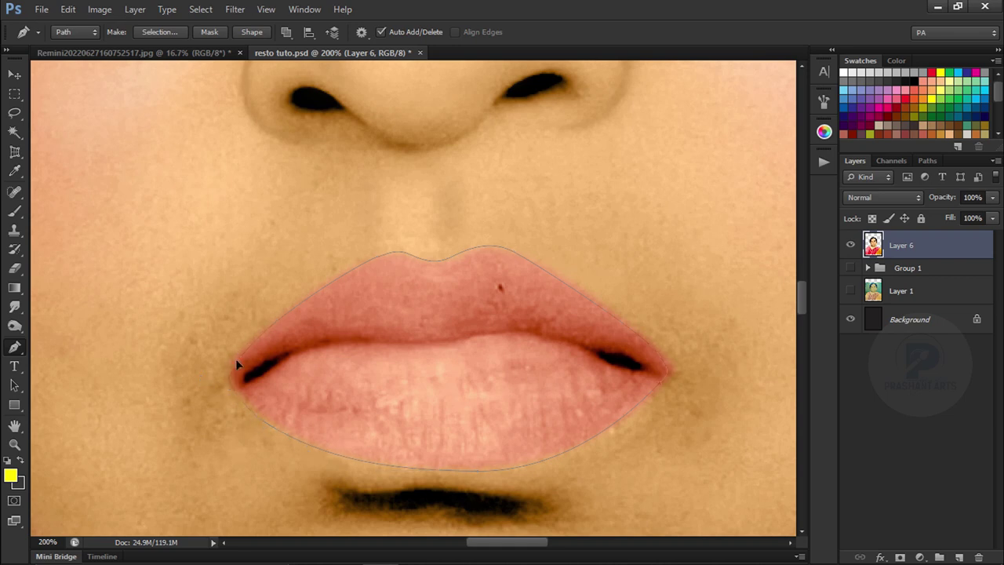
Turn the lip path into a feathered selection and copy the lips onto their own layer
key(ctrl+Return)
key(shift+F6)
key(Return)
key(ctrl+j)
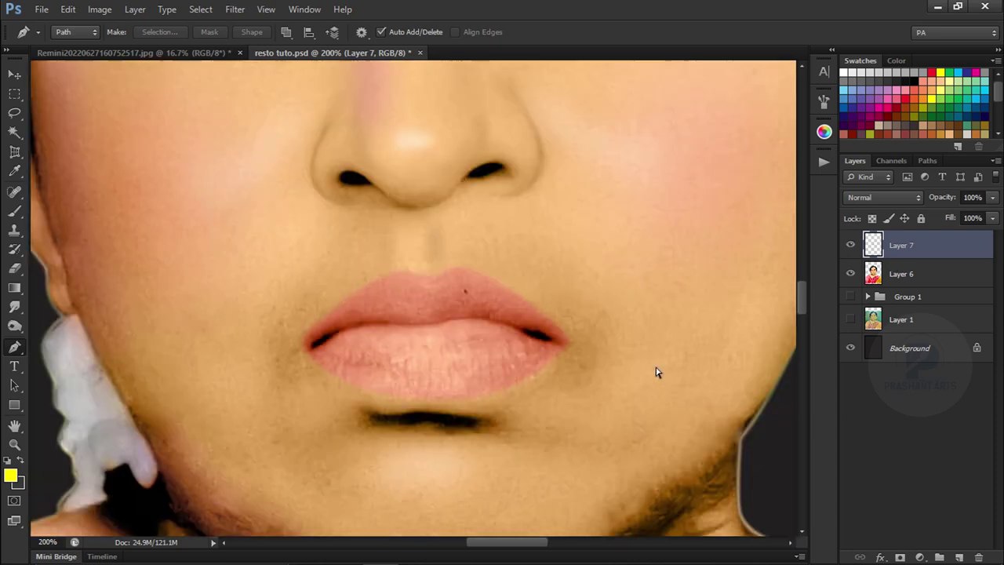
key(ctrl+0)
Deepen the lip shadows with Levels and shift the lip hue slightly toward red
key(ctrl+l)
mouse_move(651, 408)
mouse_down()
mouse_move(672, 409)
mouse_move(662, 410)
mouse_up()
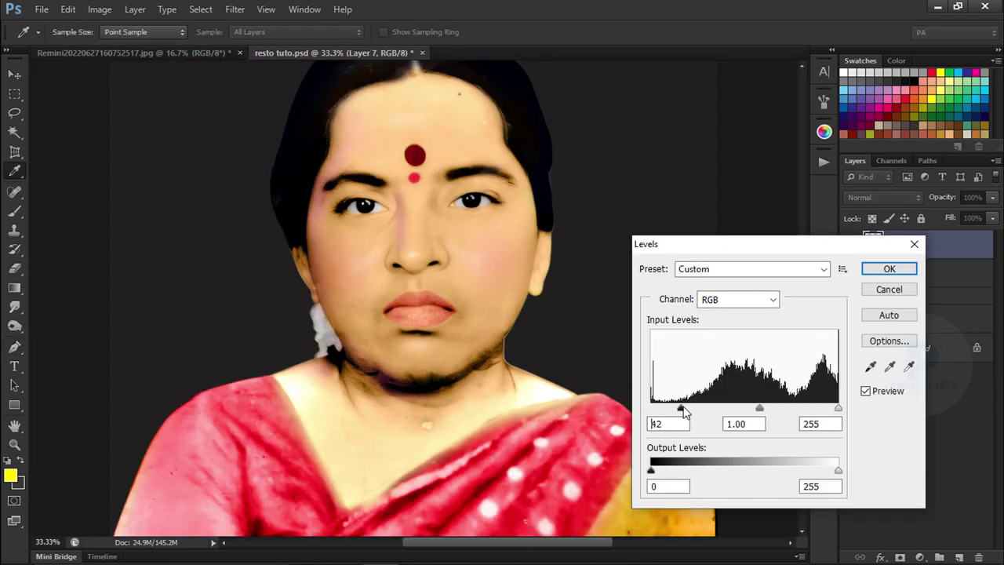
click(889, 273)
key(p)
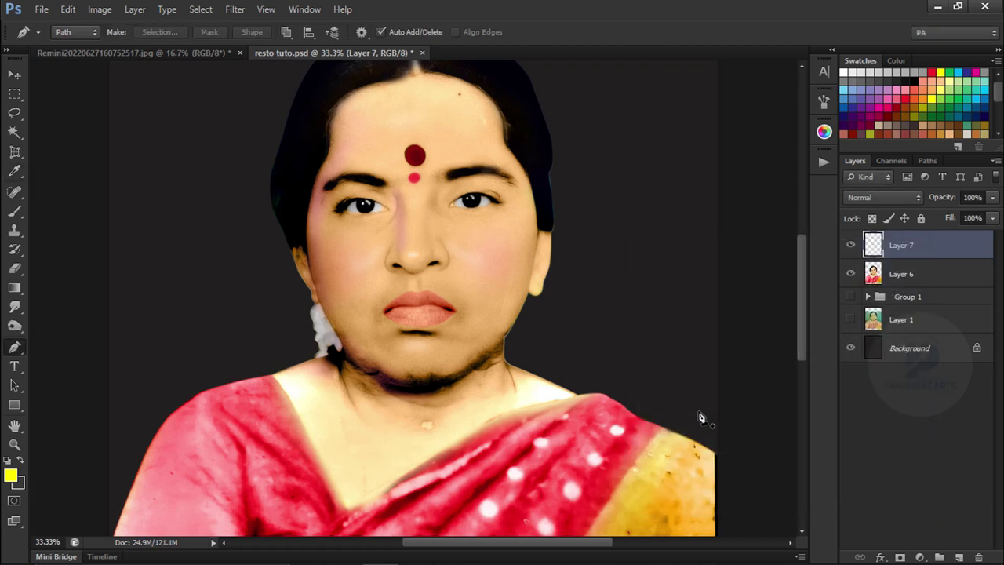
key(i)
key(ctrl+u)
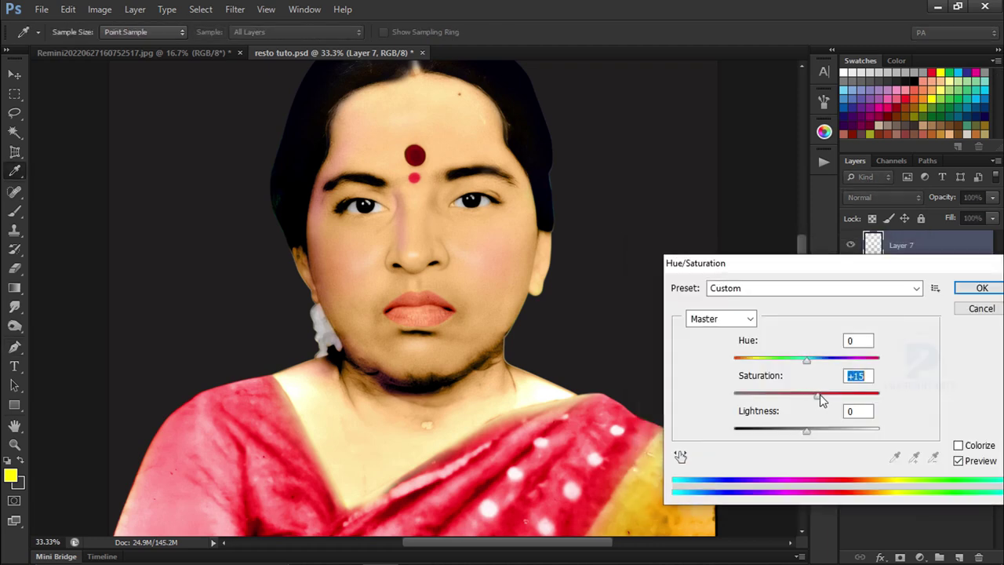
mouse_move(808, 367)
mouse_down()
mouse_move(813, 359)
mouse_move(802, 365)
mouse_up()
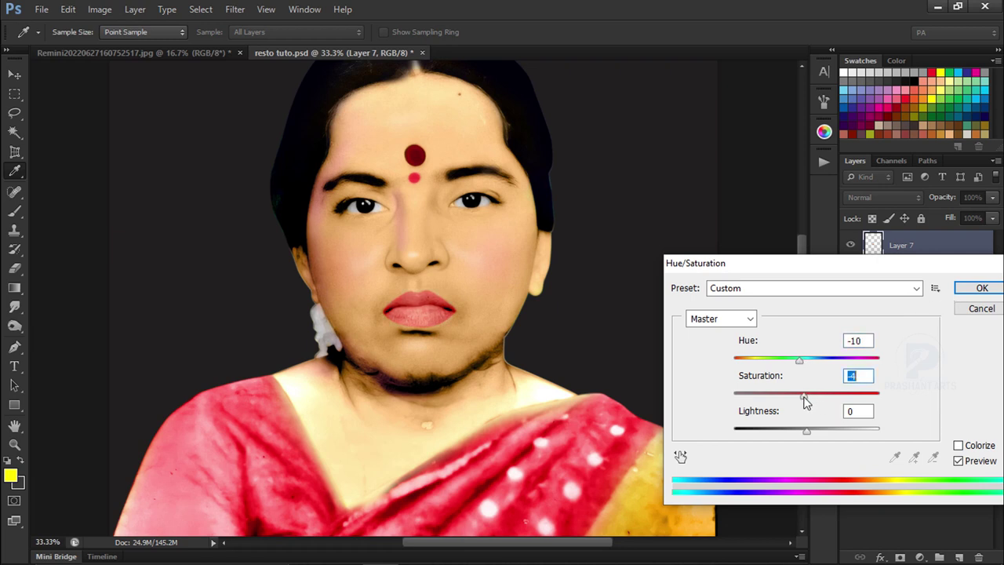
key(Return)
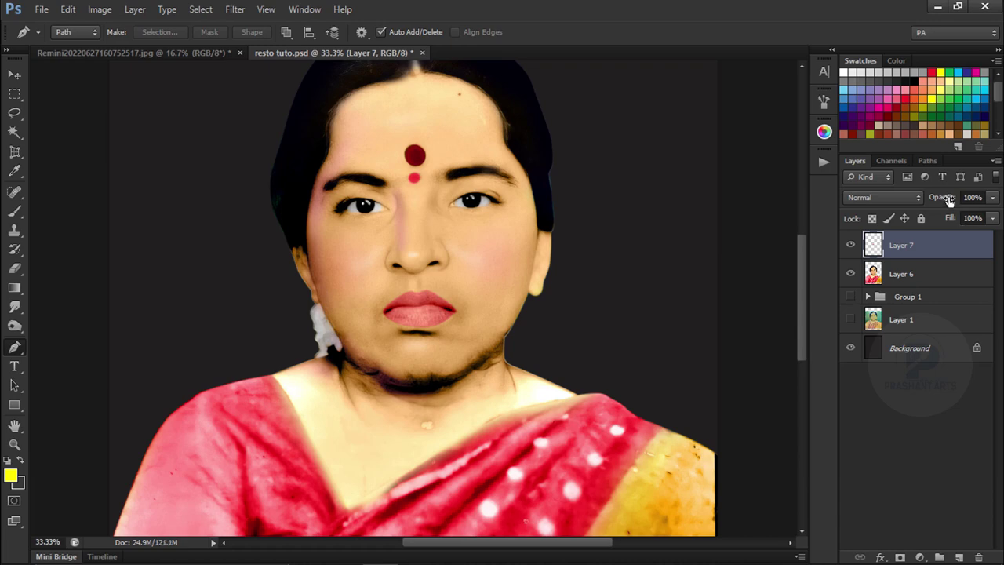
Merge the lip layer down into Layer 6
key(v)
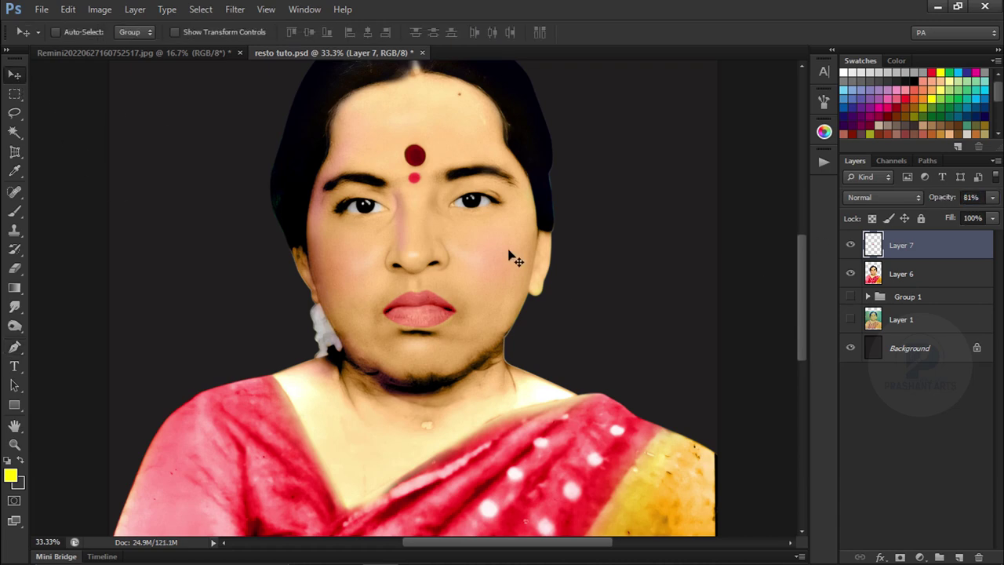
key(ctrl+minus)
key(ctrl+minus)
key(ctrl+minus)
key(ctrl+equal)
key(ctrl+equal)
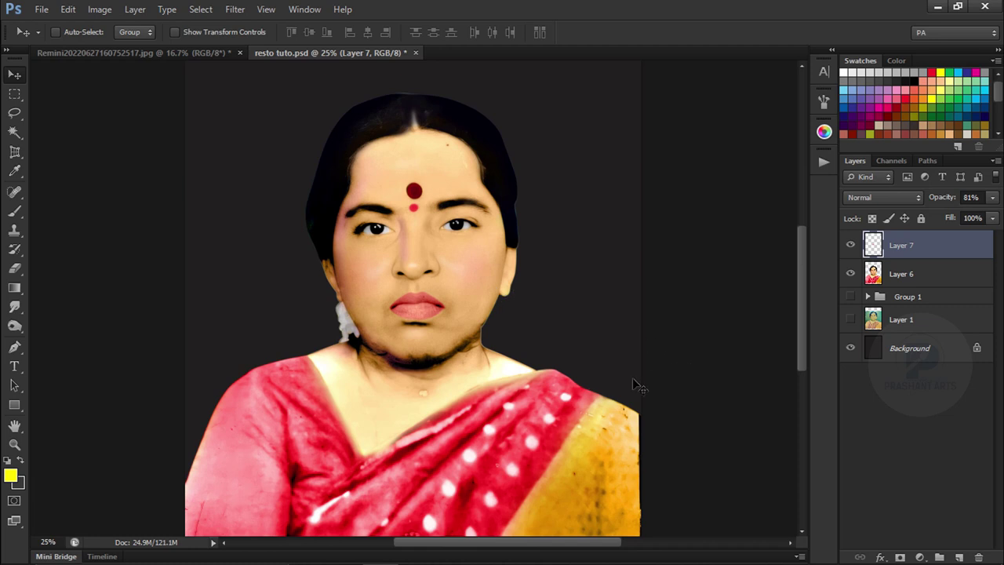
key(ctrl+e)
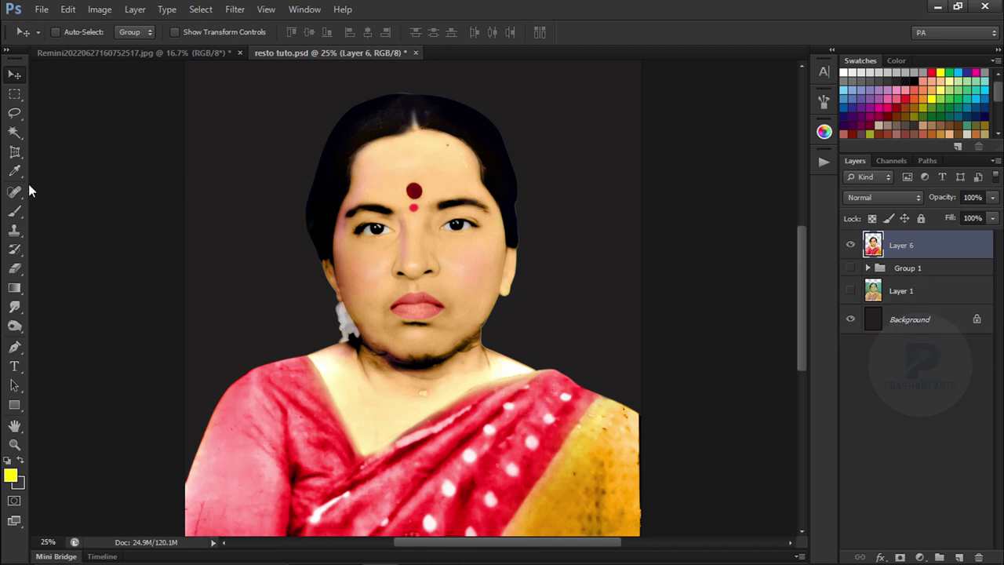
click(14, 210)
Load Layer 6's pixels as a selection, sample dark sari red, and choose a soft 45 px brush
key(ctrl+equal)
key(ctrl+equal)
drag(403, 415, 458, 229)
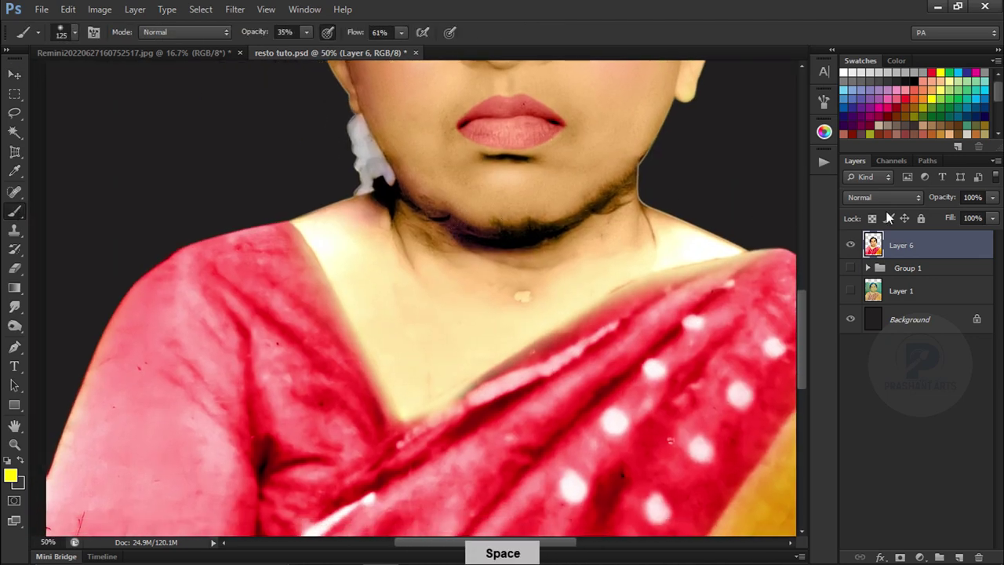
ctrl+click(873, 245)
alt+click(473, 425)
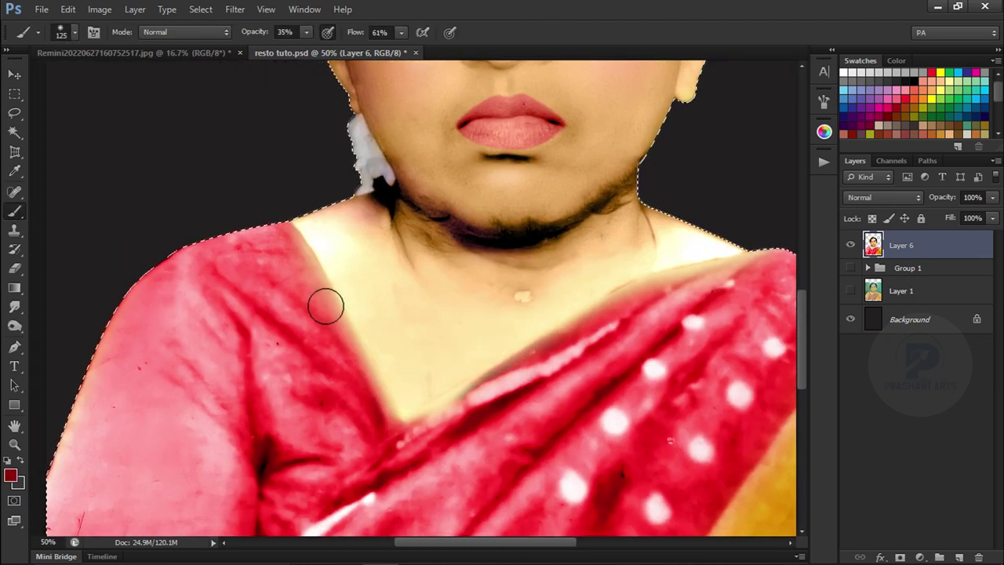
key(ctrl+alt+z)
click(75, 32)
click(146, 146)
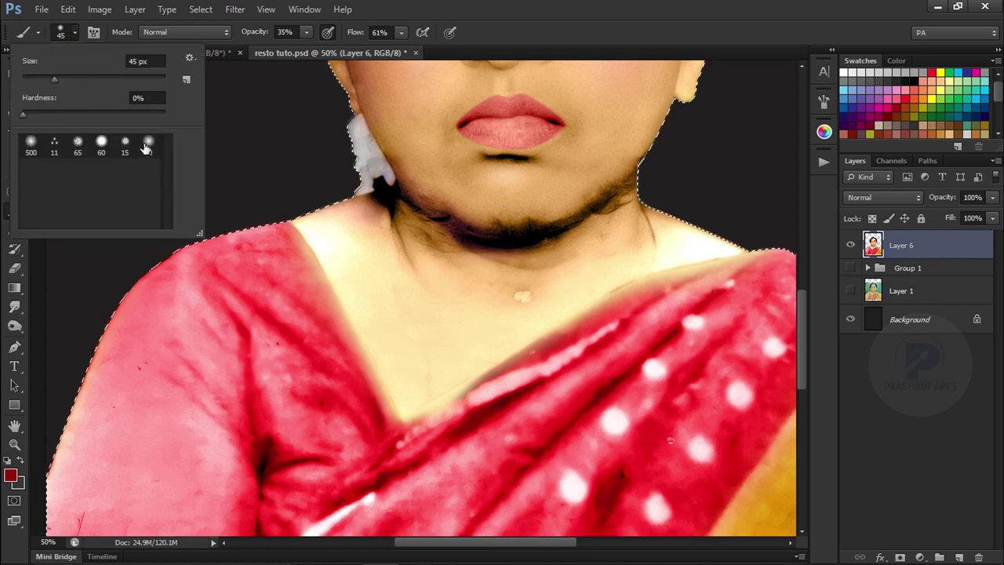
click(289, 233)
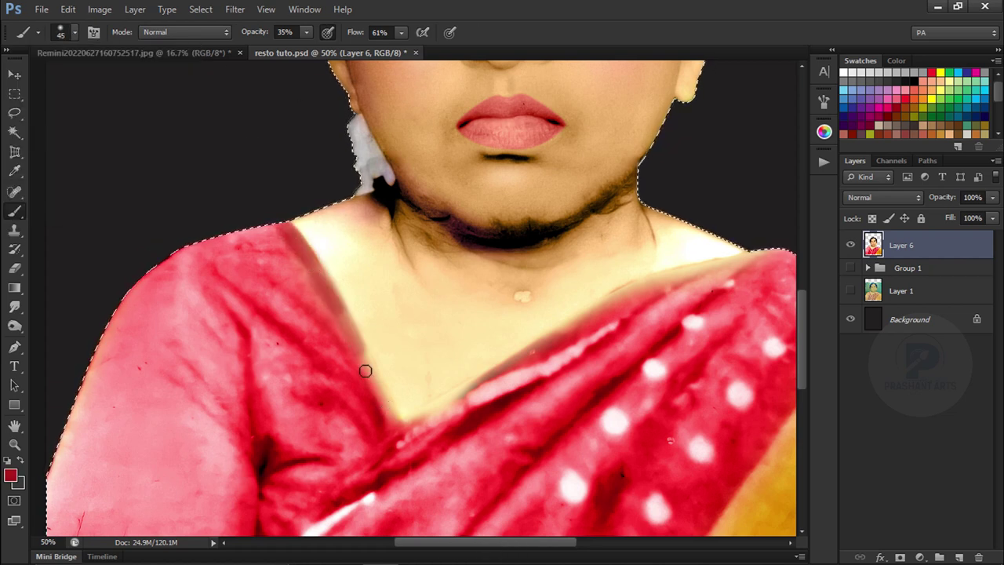
key(ctrl+alt+z)
Paint a lighter sleeve red at 73% opacity along the sleeve's neckline edge
alt+click(295, 233)
key(bracketleft)
key(7)
key(3)
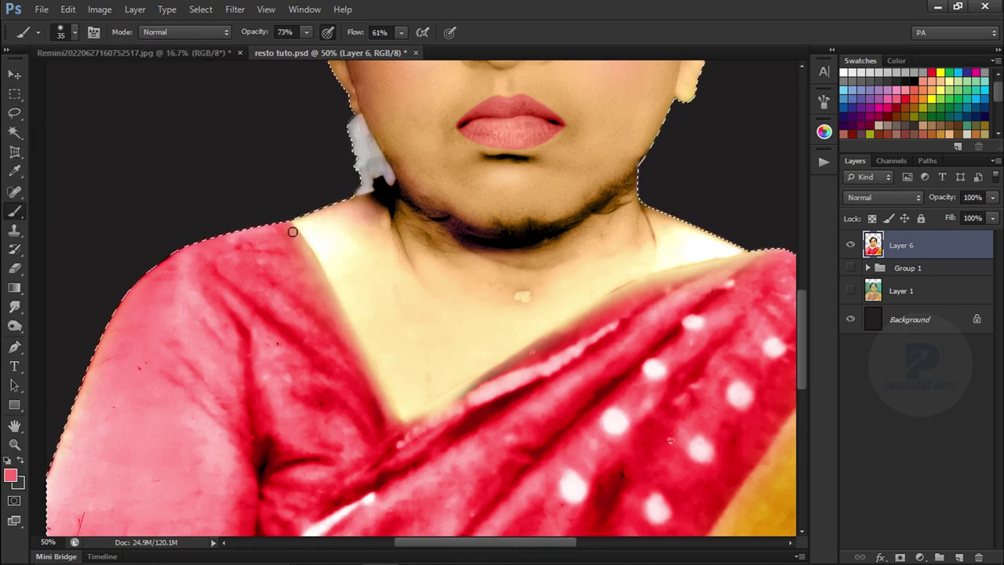
drag(292, 232, 385, 410)
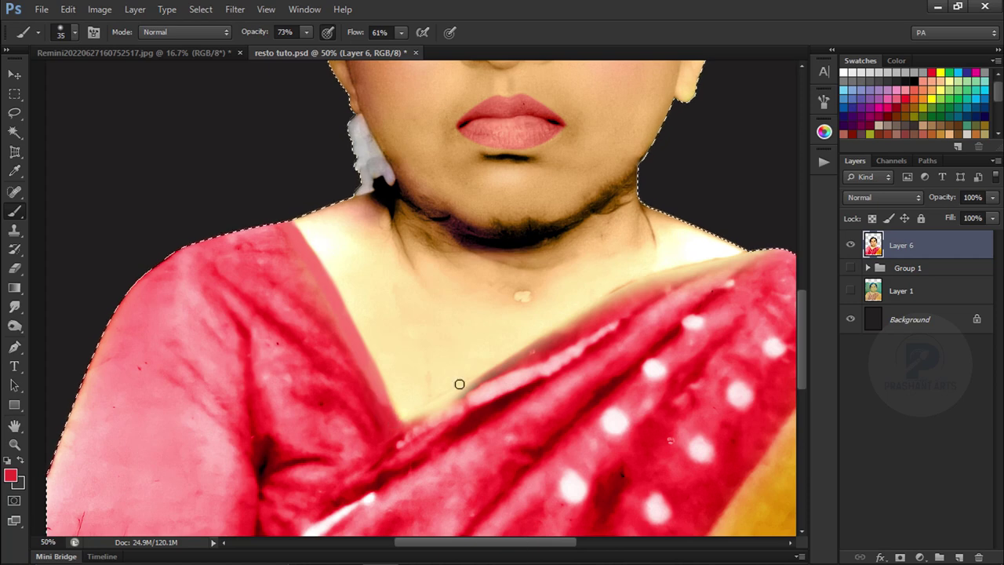
key(bracketleft)
Undo the neckline red stroke and zoom out to review the whole portrait
key(ctrl+d)
mouse_move(585, 325)
mouse_down()
mouse_move(451, 396)
mouse_move(611, 326)
mouse_up()
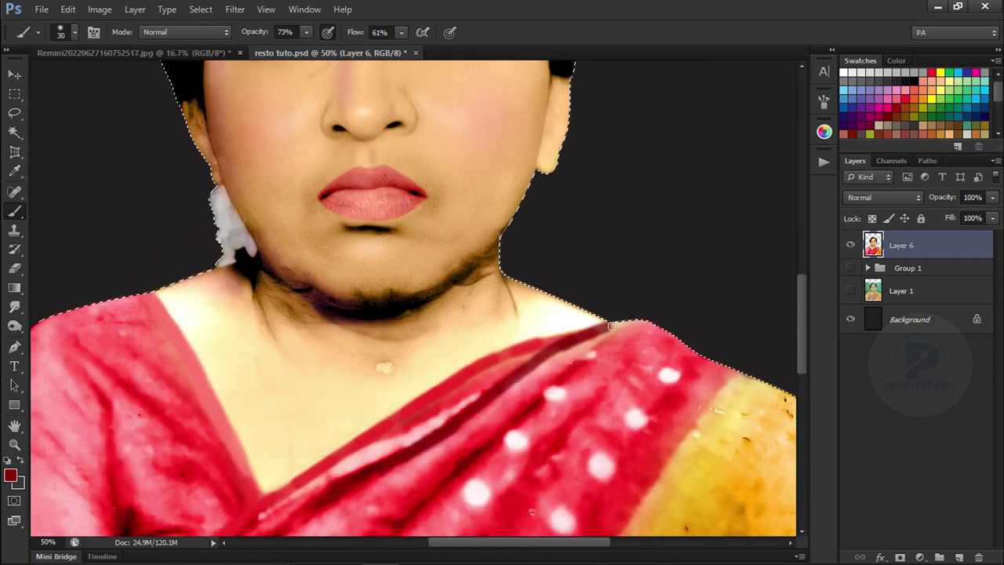
key(ctrl+minus)
key(ctrl+minus)
key(ctrl+minus)
key(ctrl+alt+z)
key(ctrl+minus)
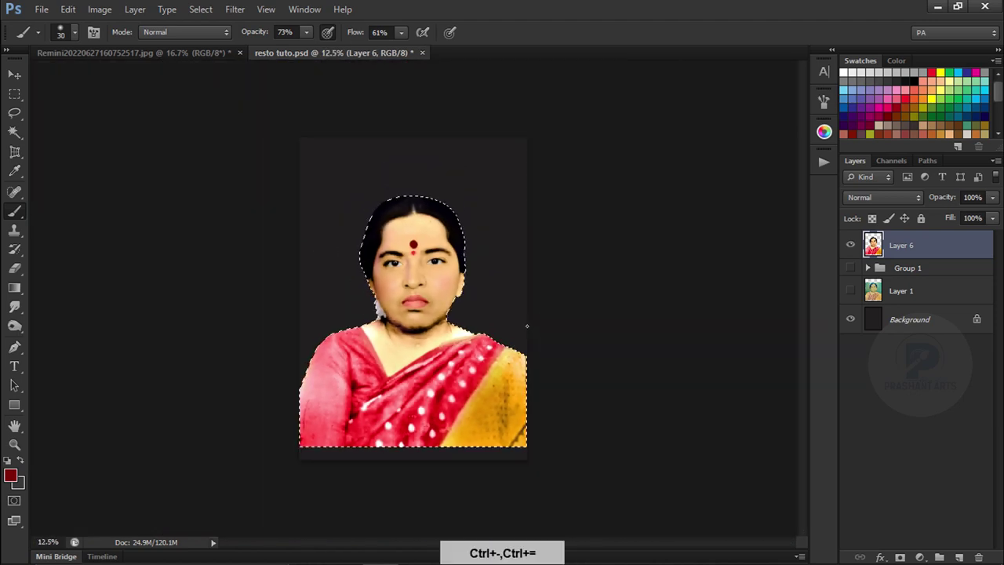
key(ctrl+equal)
key(v)
key(ctrl+equal)
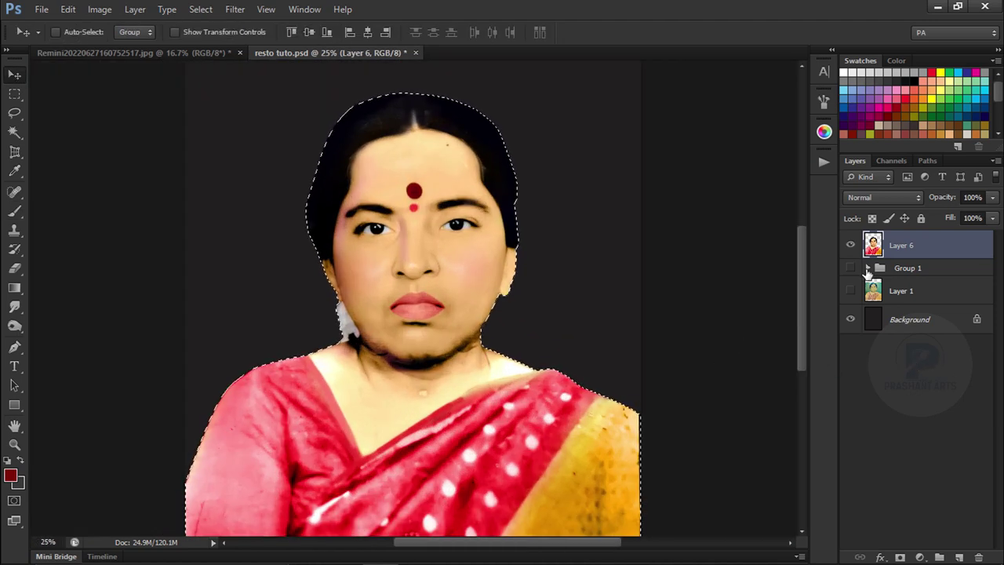
Lower the Reds saturation in Hue/Saturation by sampling the cheek with the on-image tool
click(868, 268)
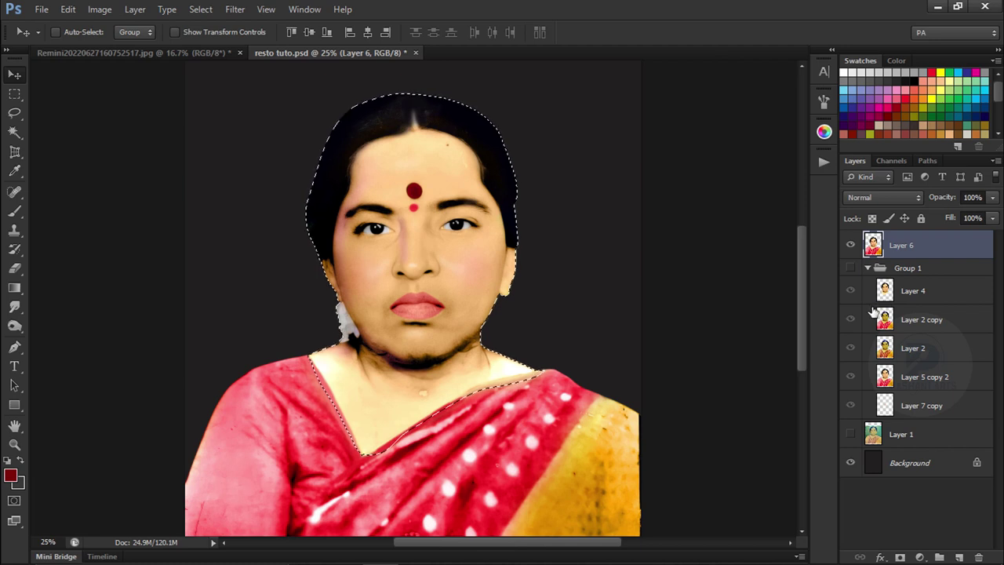
key(ctrl+u)
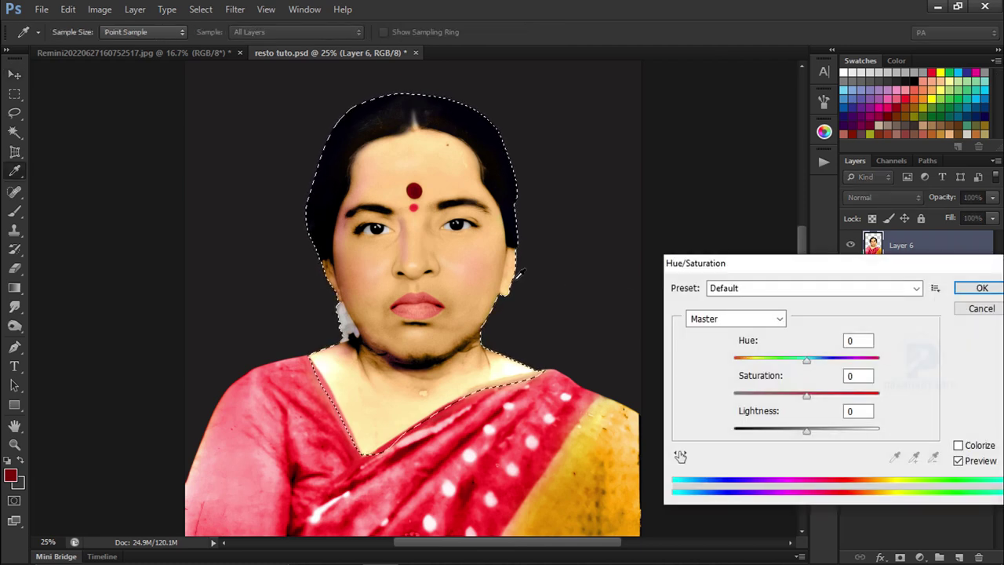
click(680, 455)
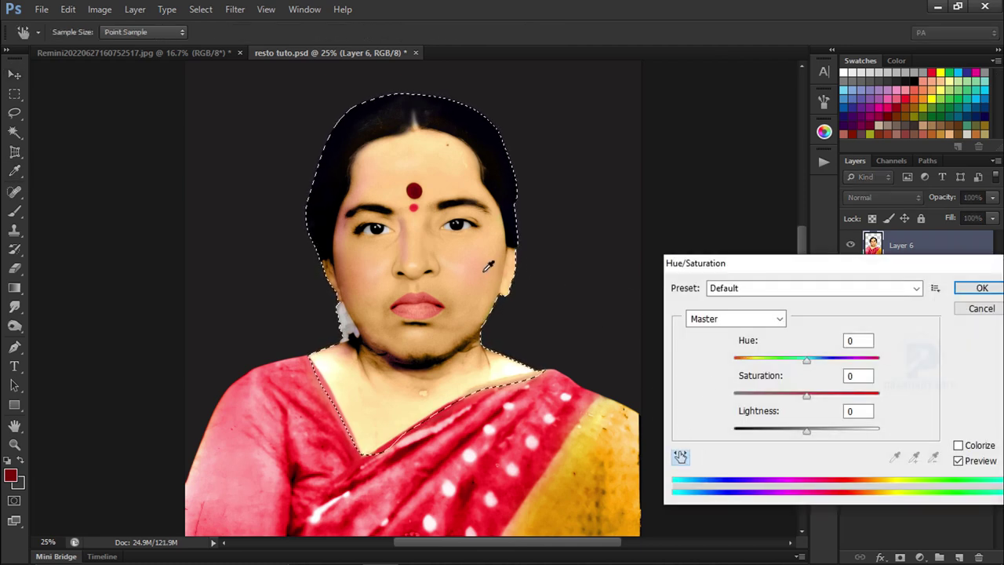
drag(483, 274, 472, 279)
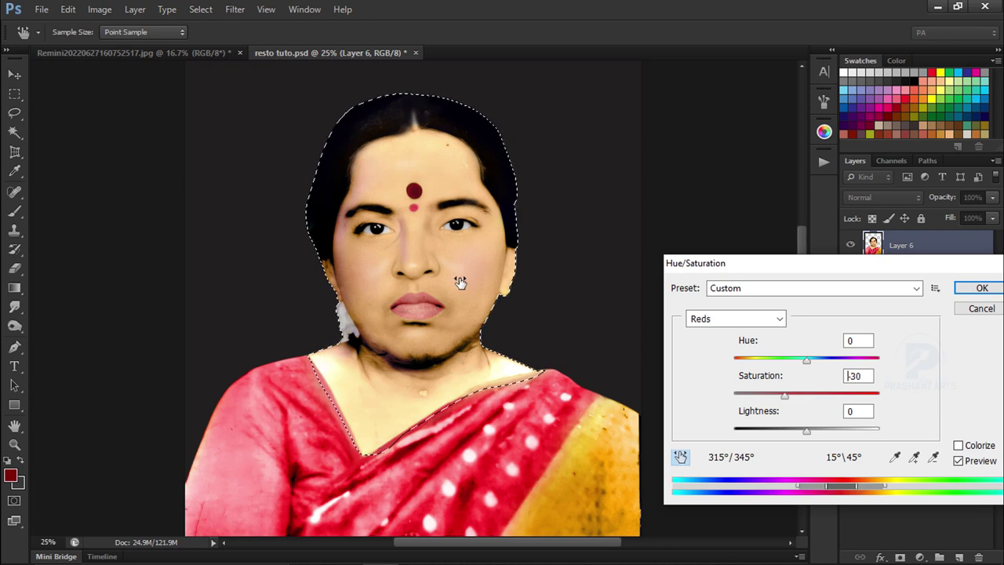
click(680, 456)
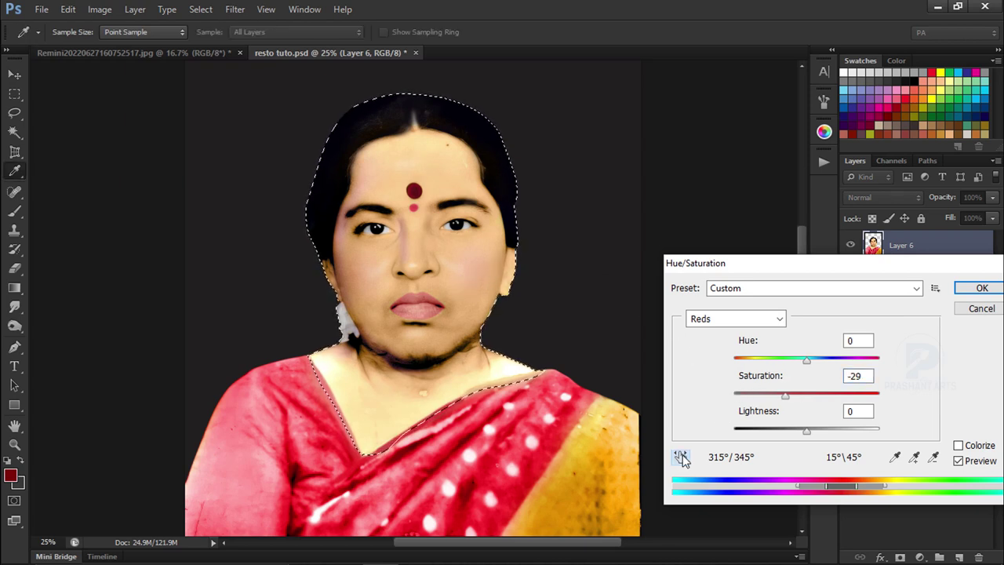
click(422, 310)
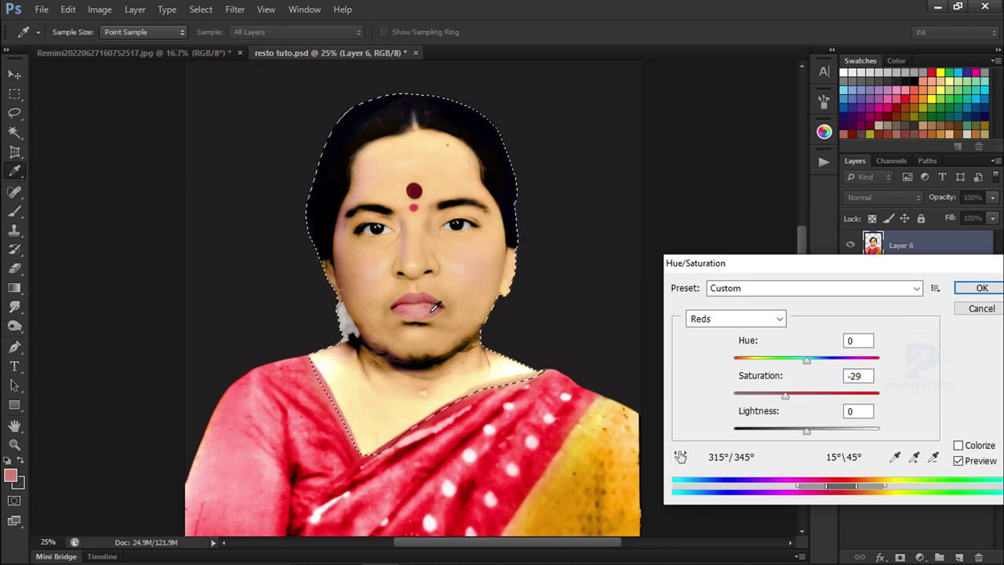
drag(791, 397, 789, 397)
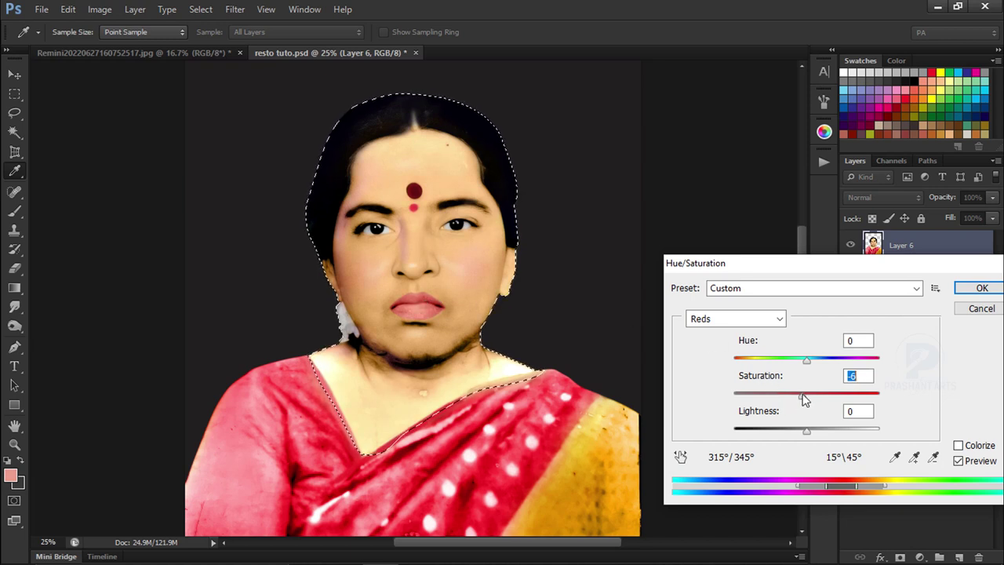
click(981, 288)
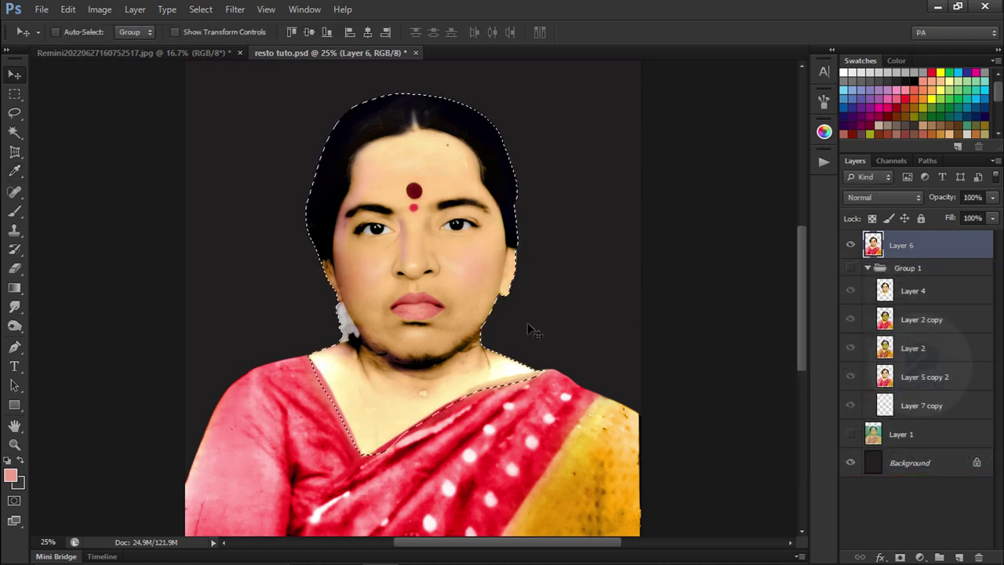
key(ctrl+minus)
key(ctrl+minus)
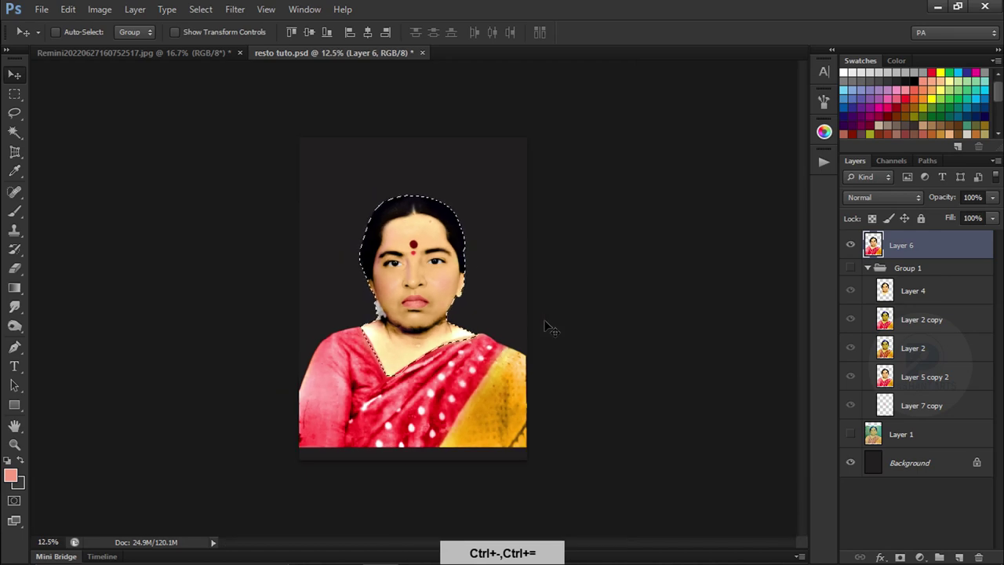
key(ctrl+equal)
key(ctrl+equal)
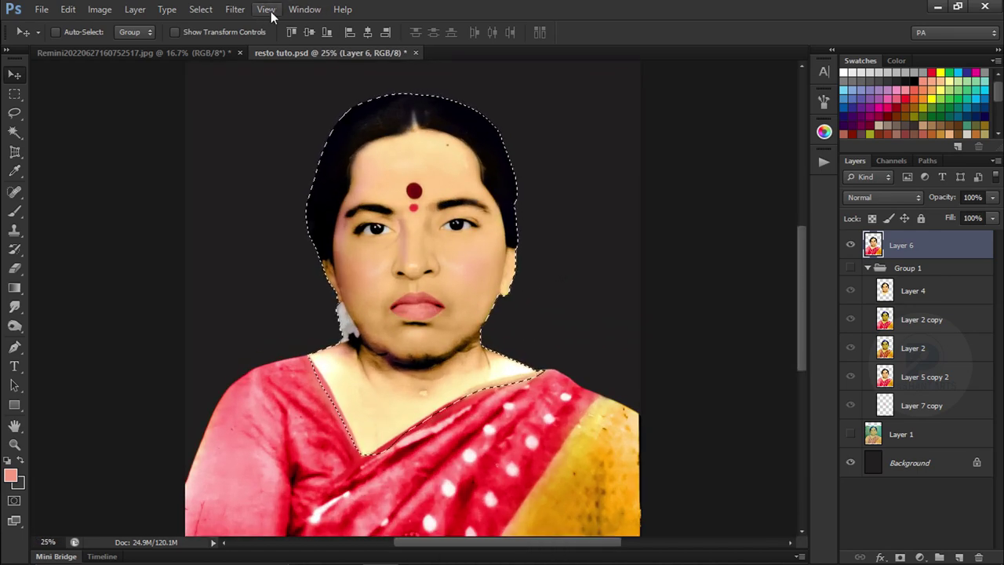
Apply Unsharp Mask at Amount 93%, Radius 2.6 px, Threshold 0, checking the preview
click(234, 10)
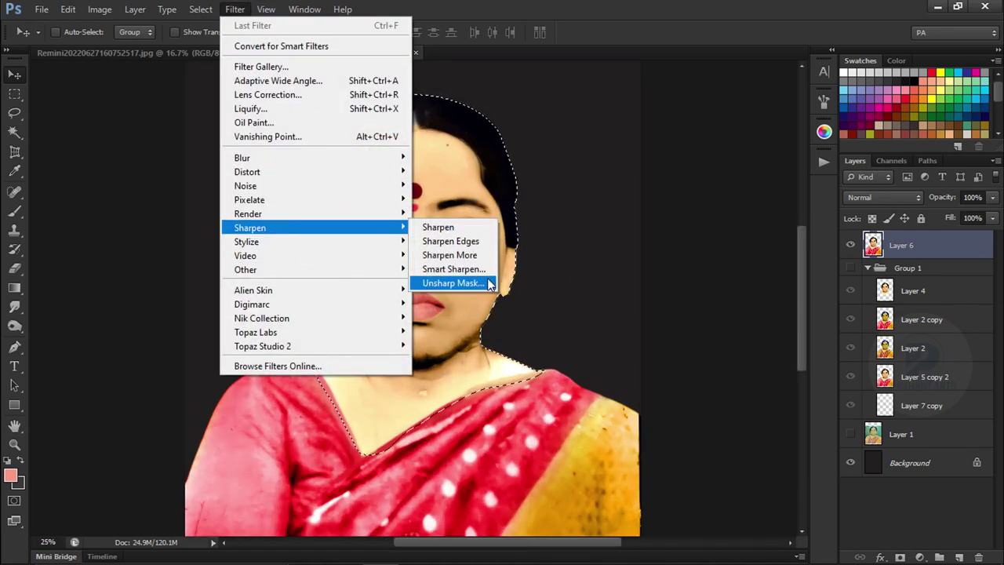
click(482, 283)
text(165)
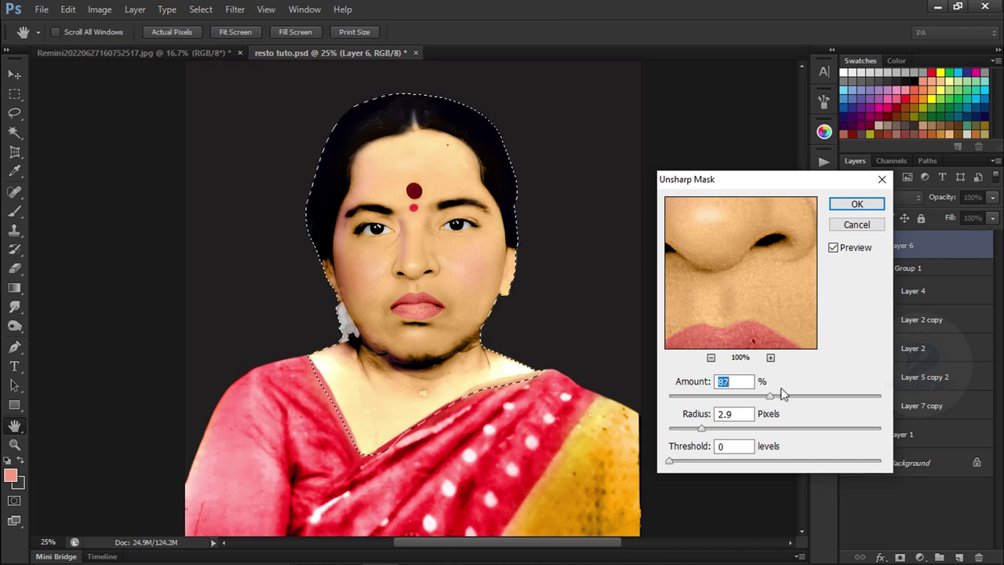
drag(697, 430, 731, 428)
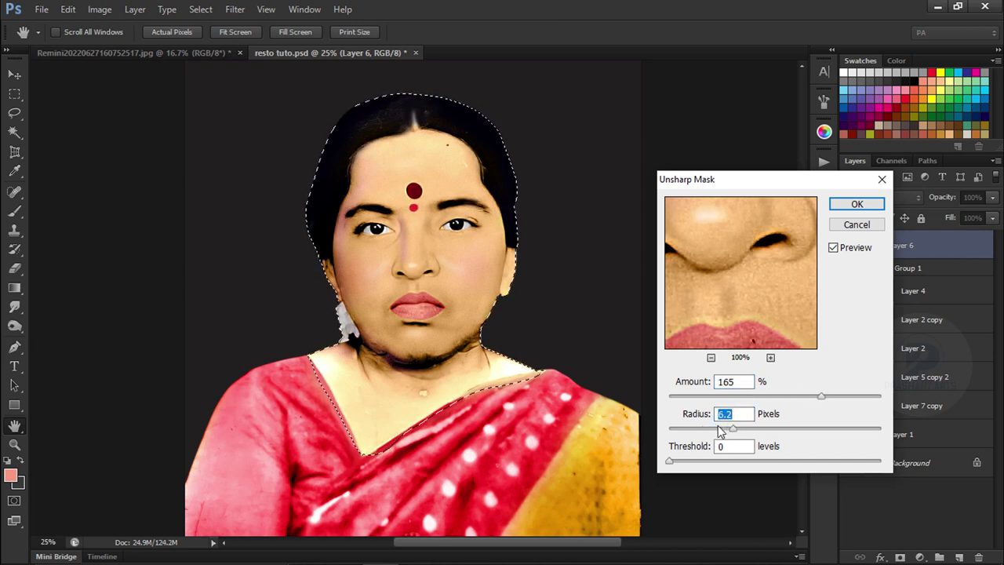
drag(821, 396, 775, 396)
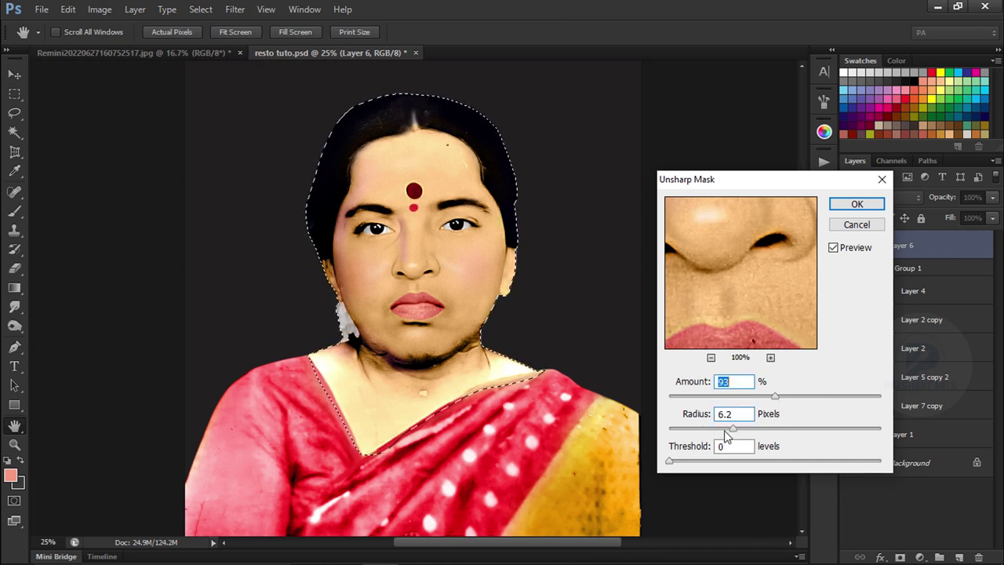
drag(727, 430, 714, 430)
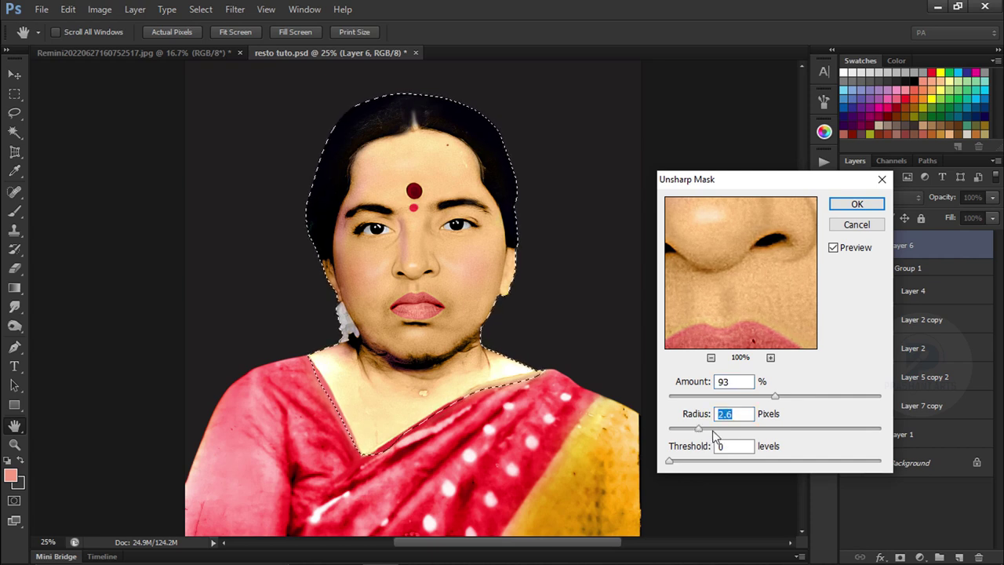
click(833, 248)
click(833, 248)
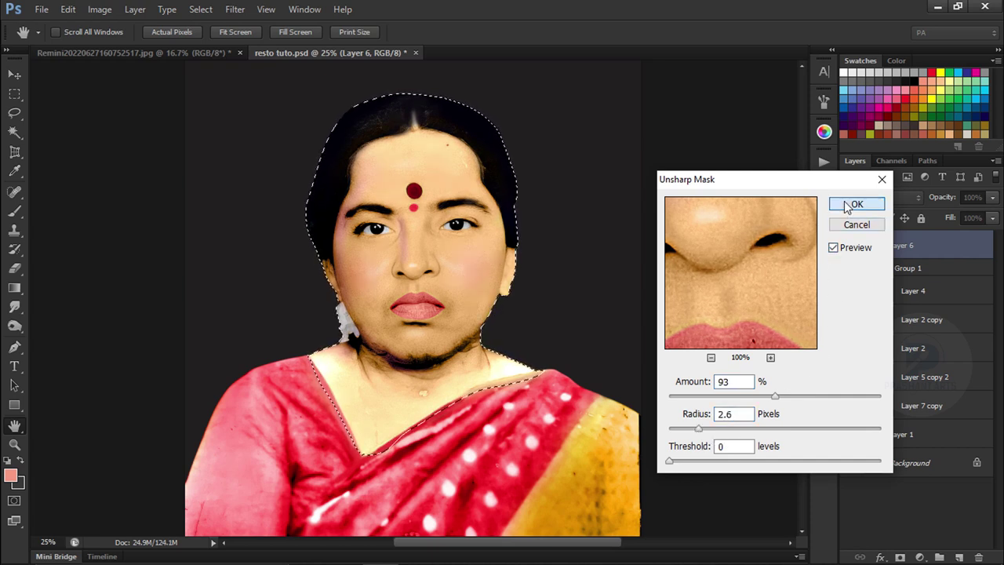
click(847, 206)
Invert the selection, delete the area around the figure, and deselect
key(ctrl+shift+i)
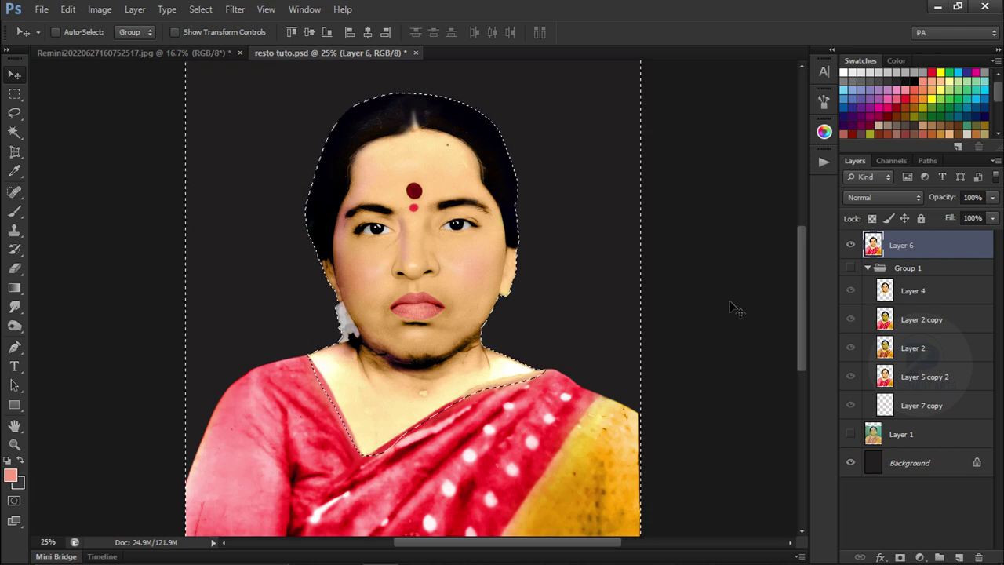
key(Delete)
key(ctrl+d)
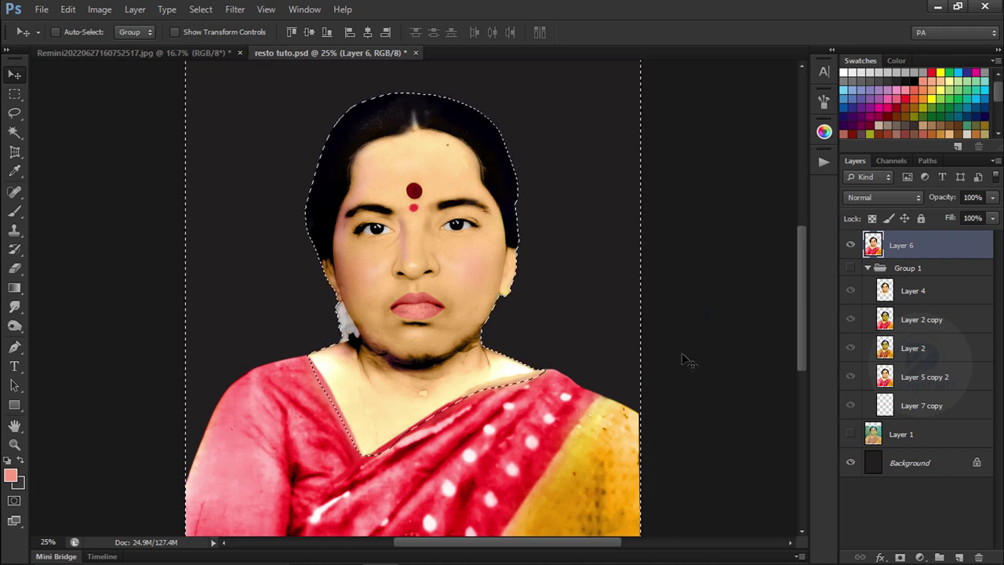
key(ctrl+minus)
key(ctrl+minus)
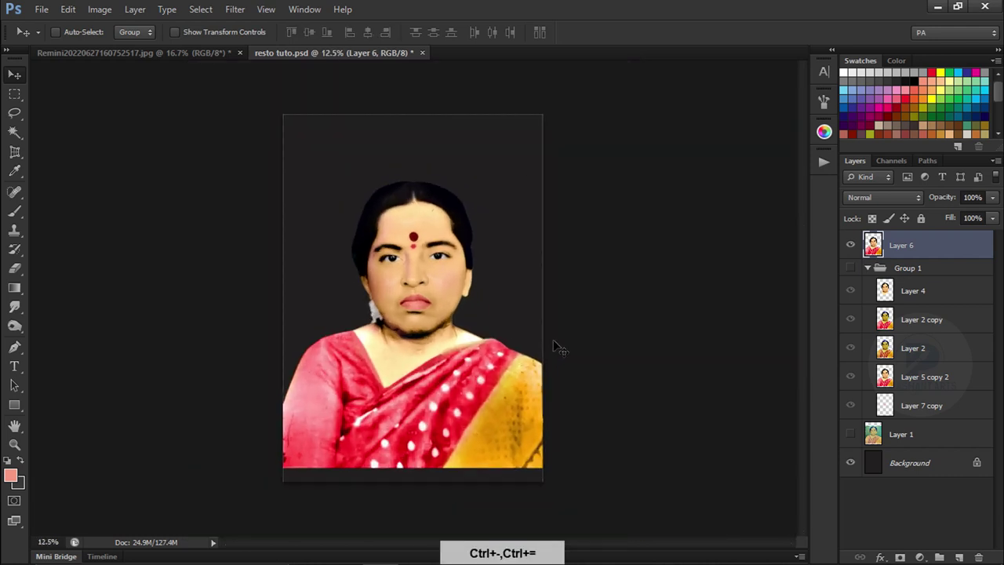
key(ctrl+equal)
Scale Layer 6 through Layer 1 together to about 102%
click(883, 268)
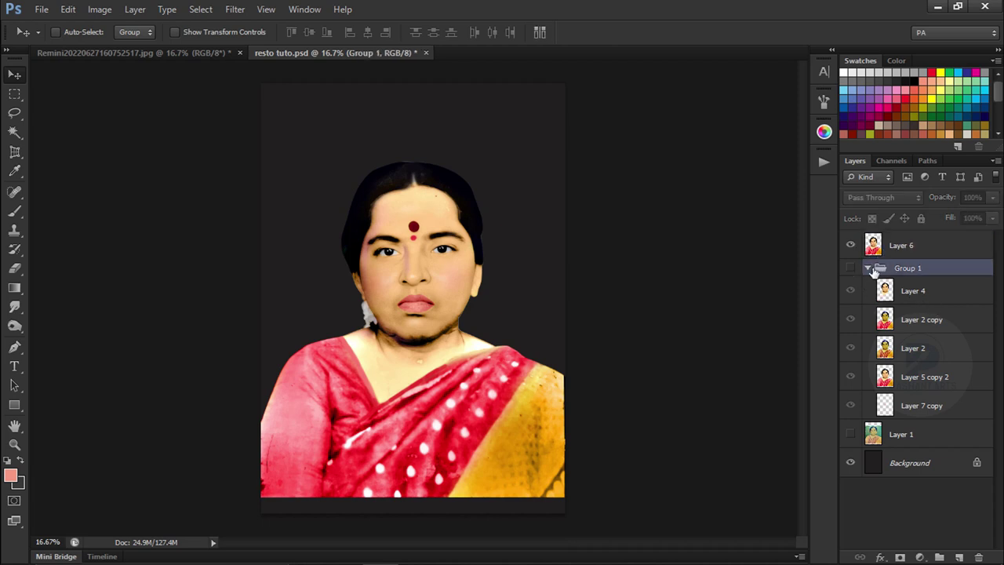
click(895, 249)
shift+click(879, 301)
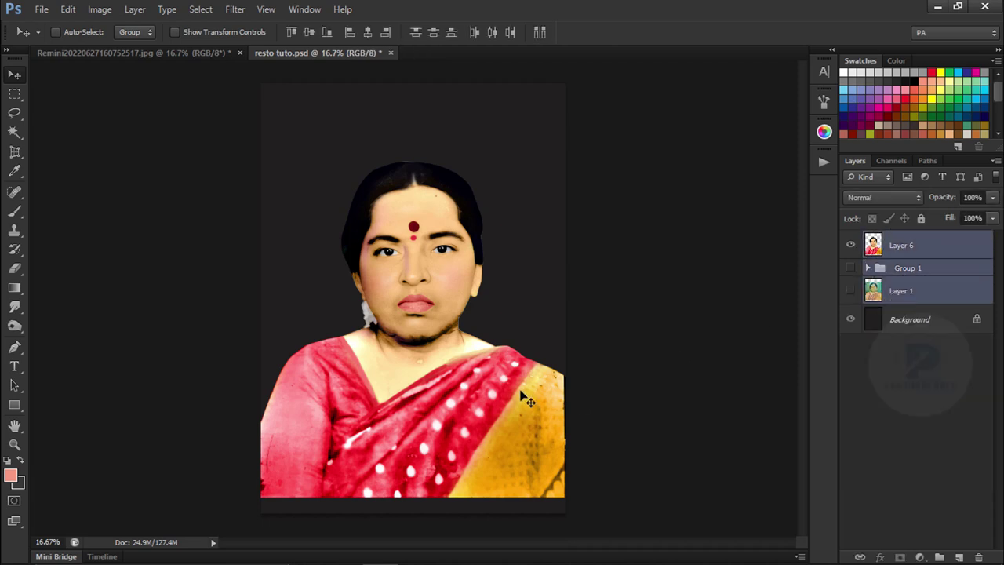
key(ctrl+t)
drag(255, 502, 248, 507)
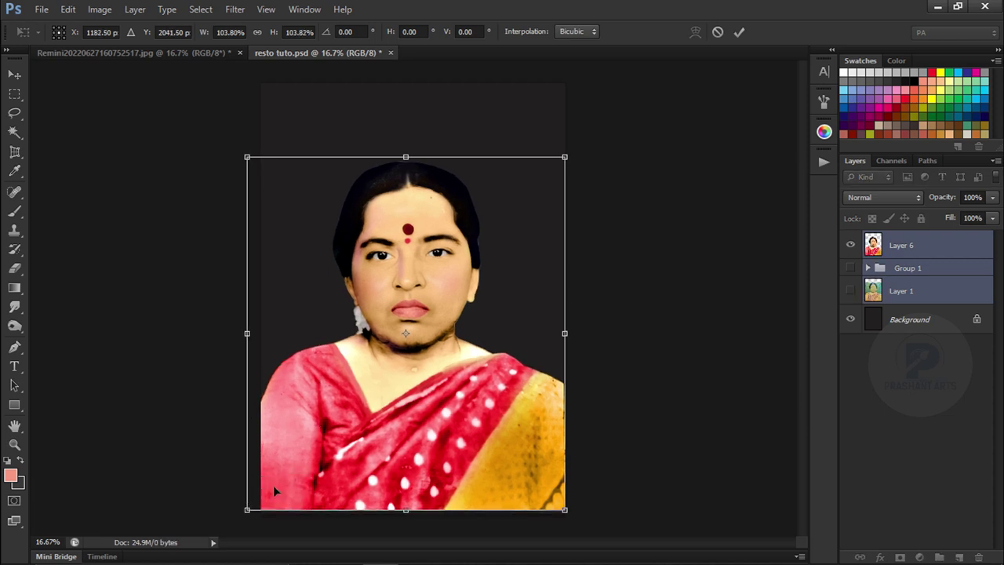
drag(247, 508, 250, 504)
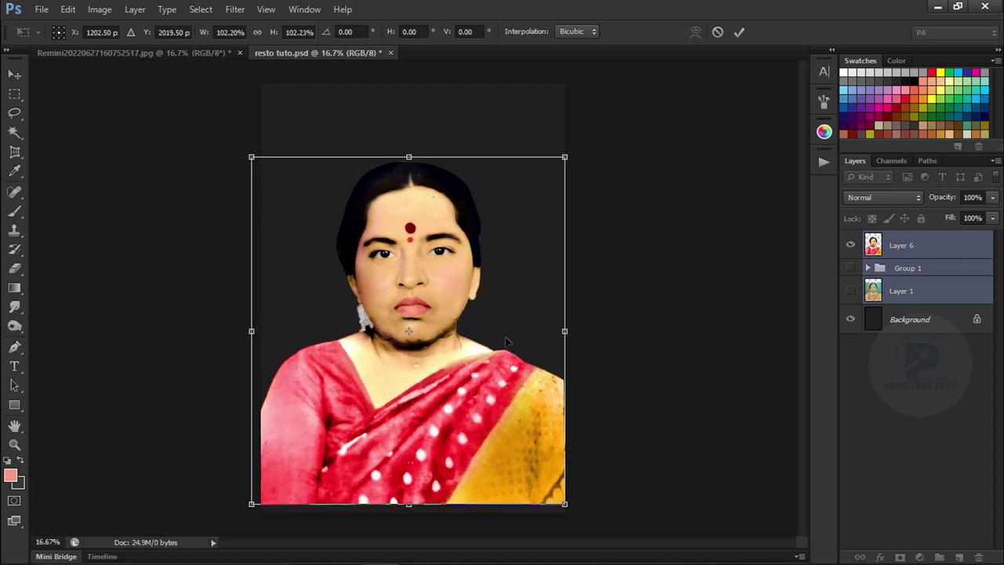
click(739, 31)
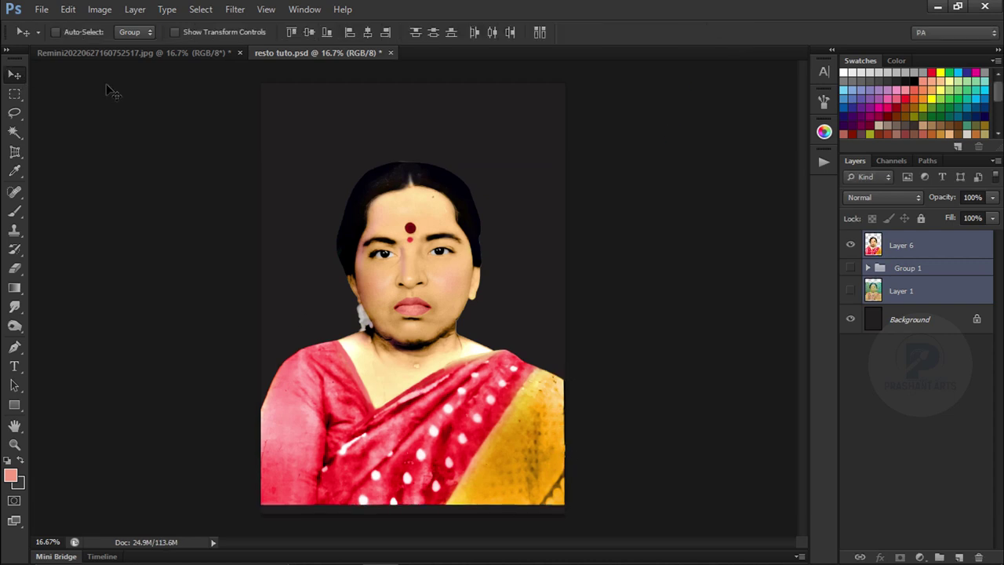
Move the portrait layers about 0.41 cm lower and sample skin tone #b56f49 as foreground colour
mouse_move(483, 439)
mouse_down()
mouse_move(483, 448)
mouse_move(471, 427)
mouse_up()
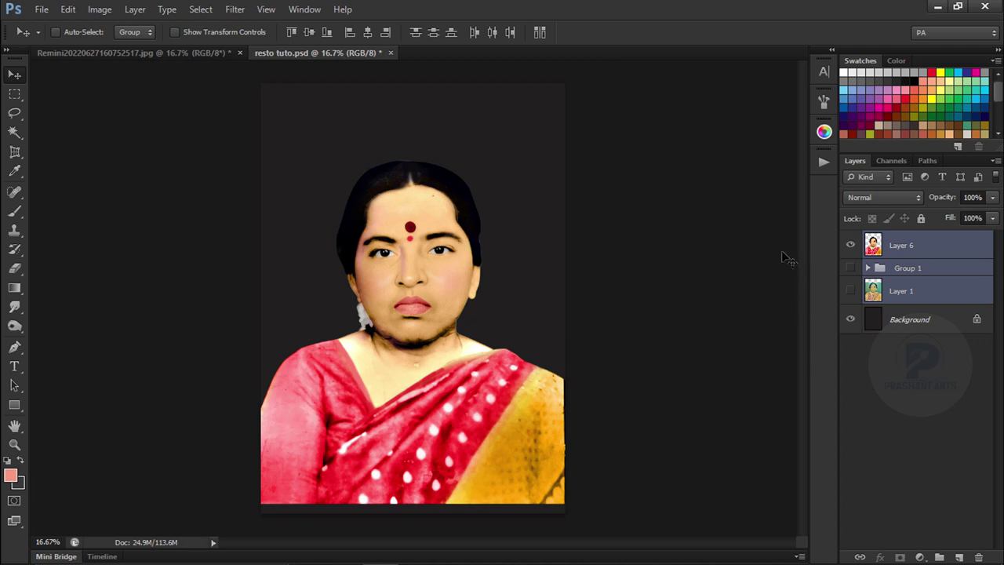
click(950, 255)
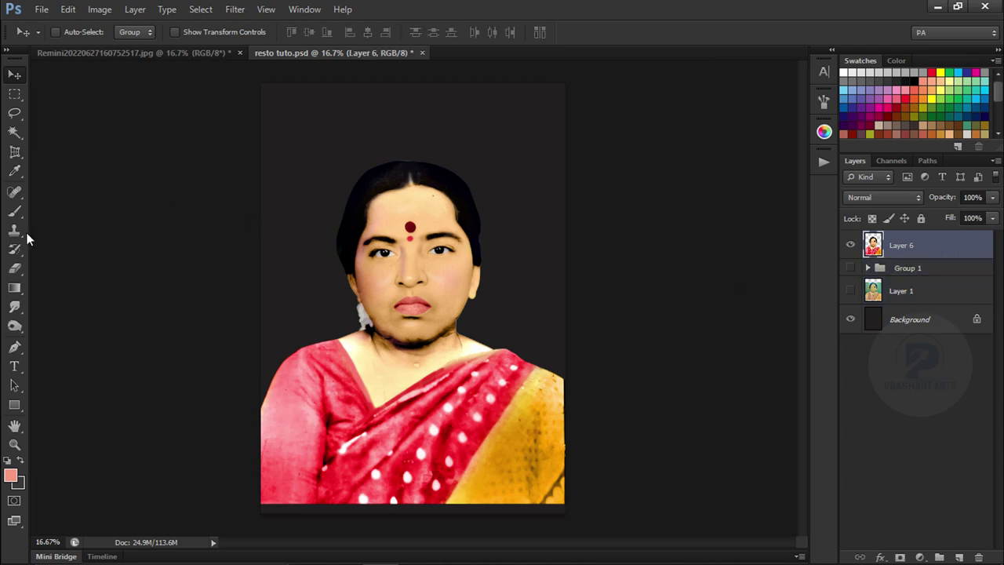
click(14, 210)
key(ctrl+equal)
key(ctrl+equal)
key(ctrl+equal)
key(ctrl+equal)
key(ctrl+equal)
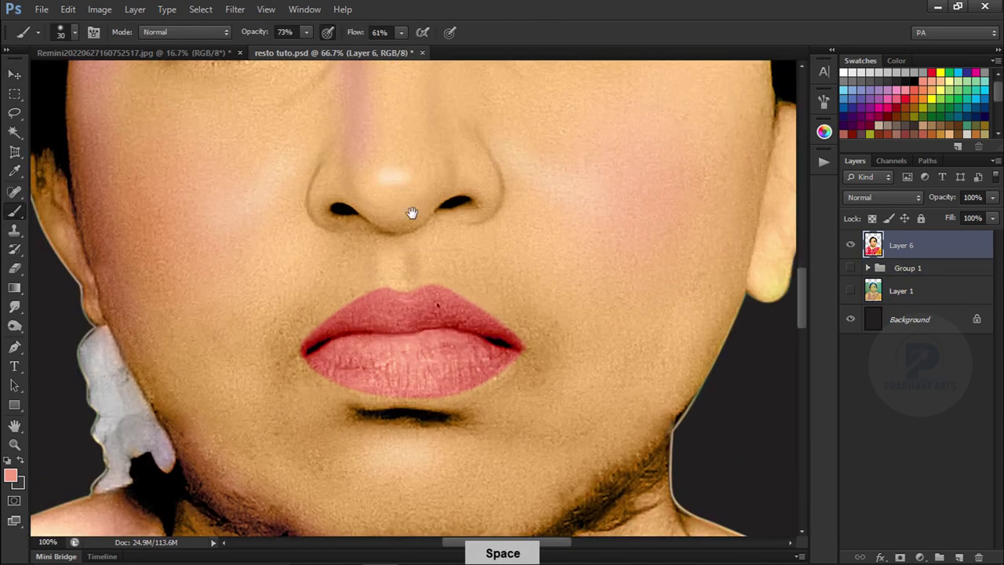
drag(412, 213, 451, 357)
alt+click(388, 168)
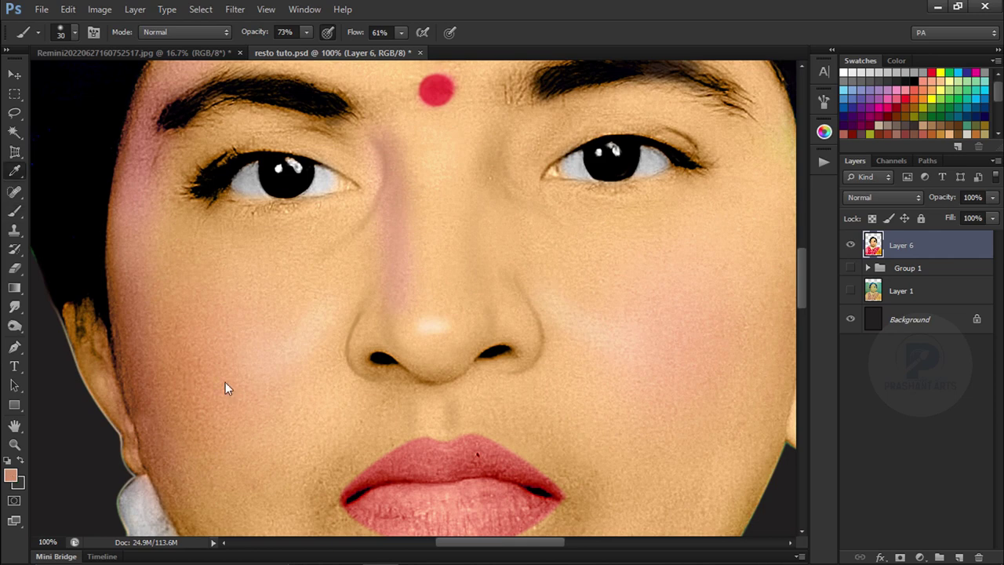
click(11, 476)
Set a darker brown foreground skin shade and 25% brush opacity
click(738, 339)
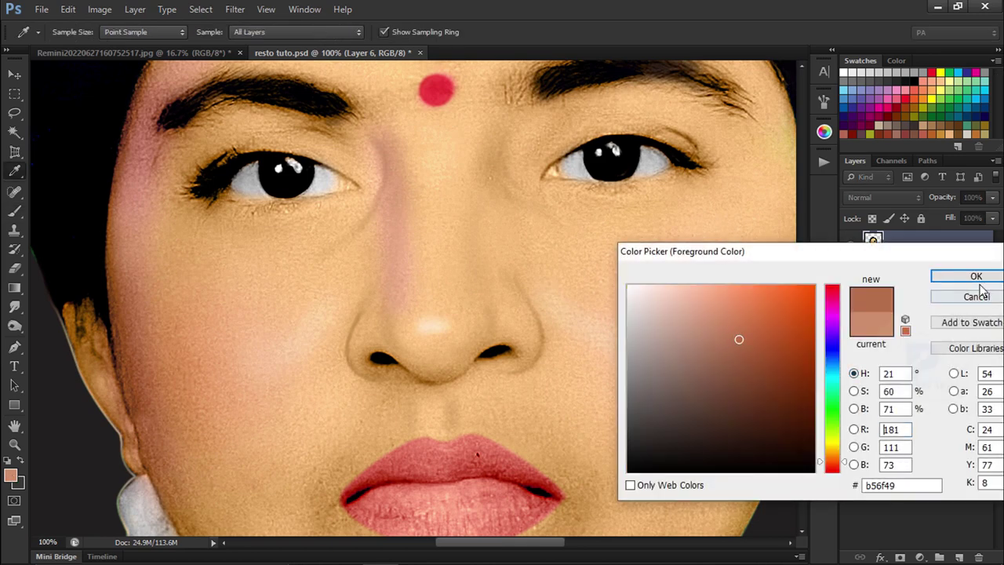
click(743, 352)
click(944, 280)
key(b)
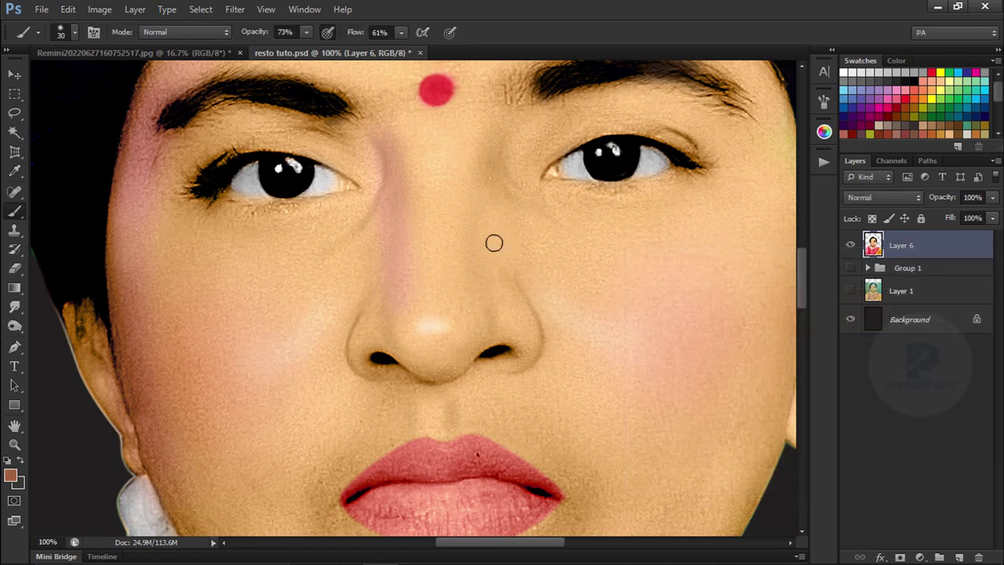
text(25)
key(Return)
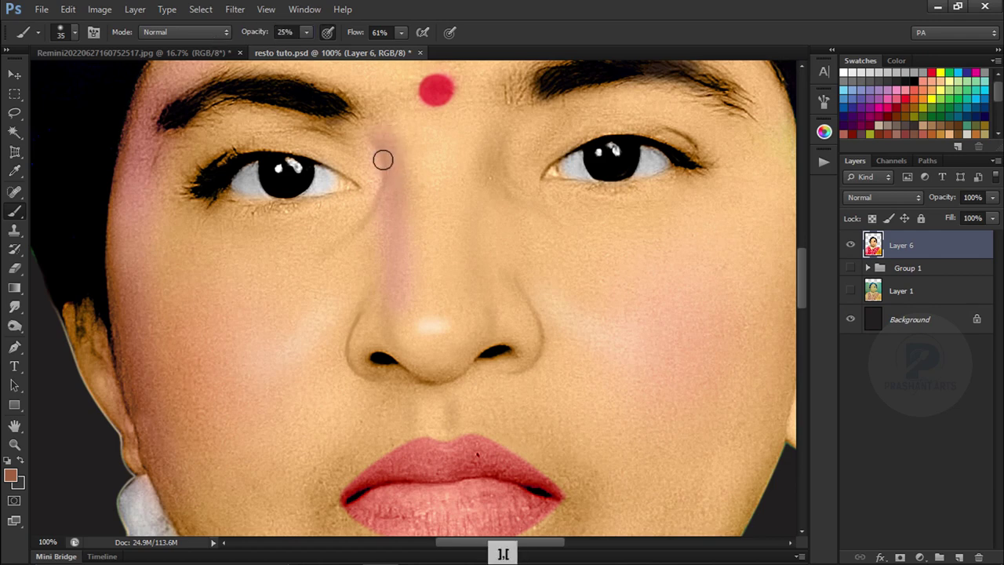
Undo the trial strokes, set the brush to size 9, and zoom to 50% on the forehead
key(ctrl+alt+z)
key(bracketright)
key(bracketright)
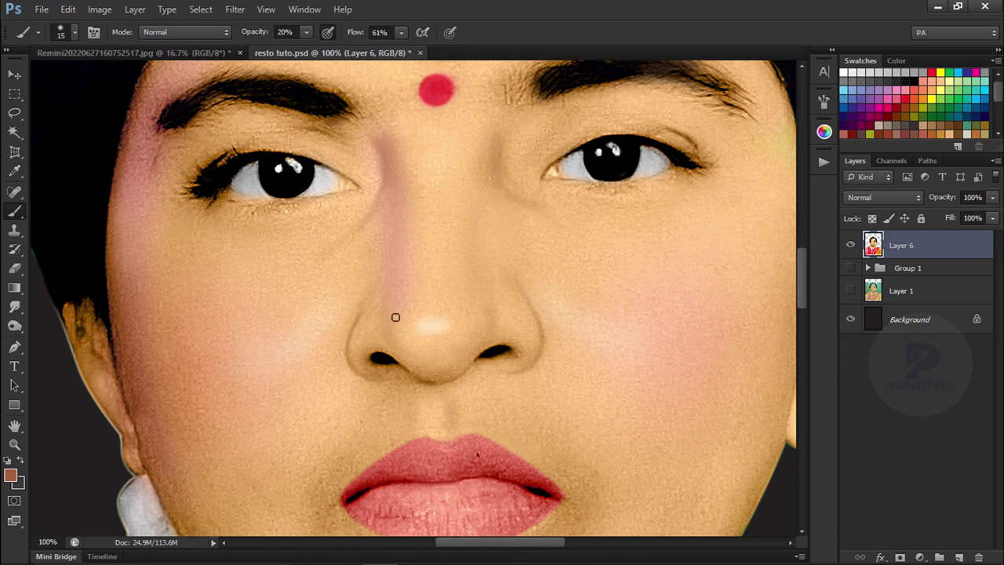
key(bracketleft)
key(bracketleft)
key(bracketleft)
key(bracketleft)
key(ctrl+alt+z)
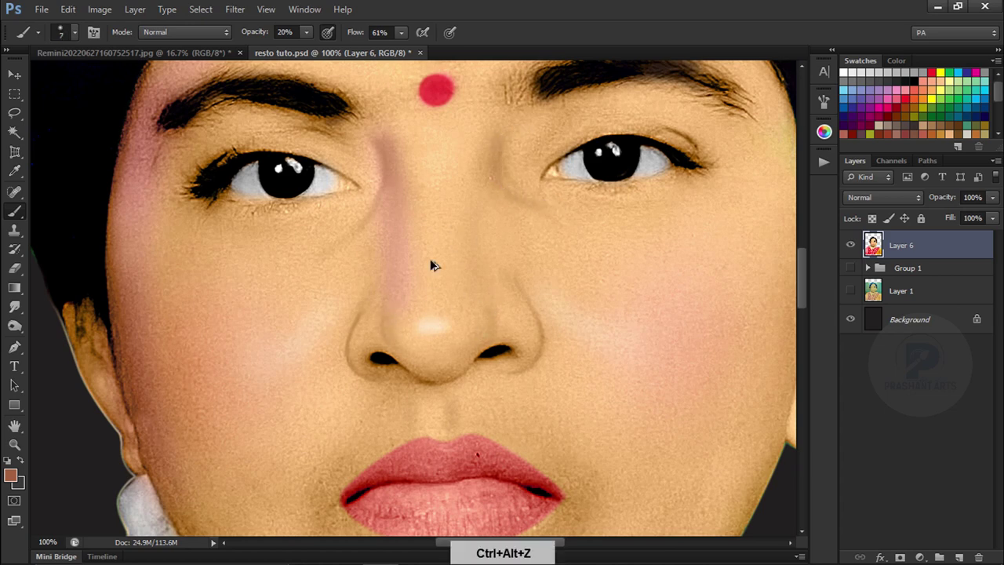
key(bracketright)
key(bracketright)
key(ctrl+minus)
key(ctrl+minus)
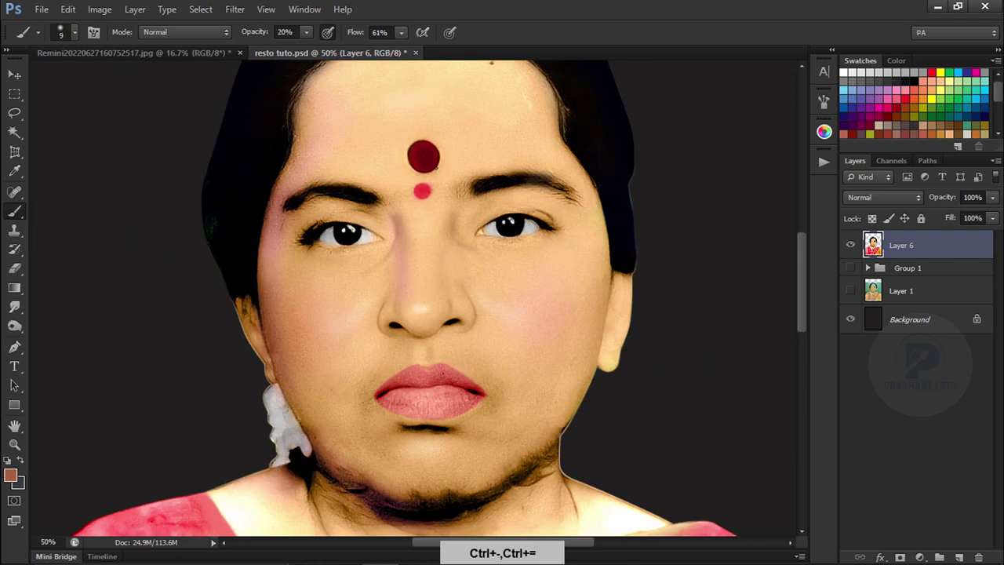
scroll(414, 291, up, 2)
drag(398, 227, 398, 264)
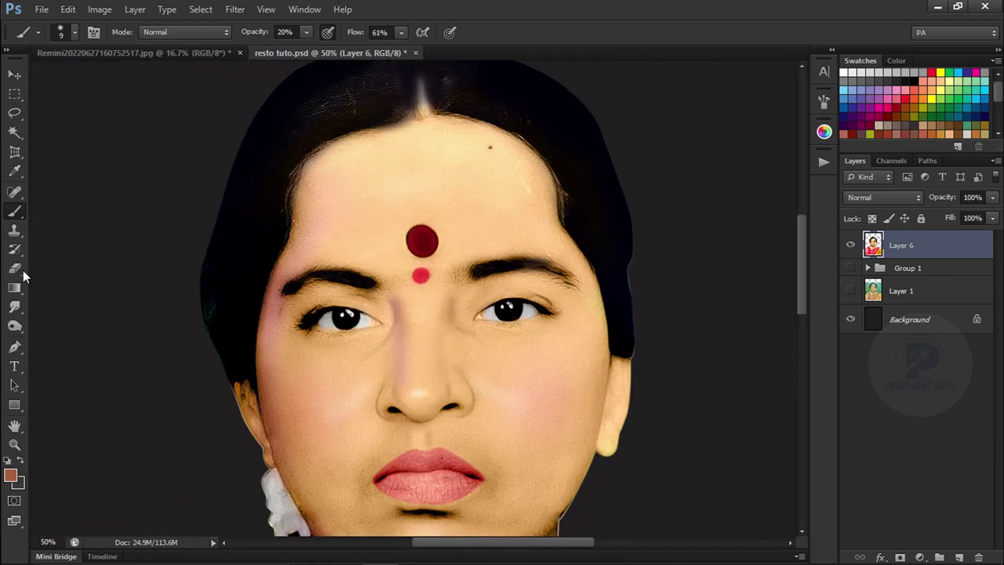
Paint the forehead with sampled peach skin tone using a 150–200 px brush at 100% opacity
click(74, 32)
double_click(32, 146)
key(0)
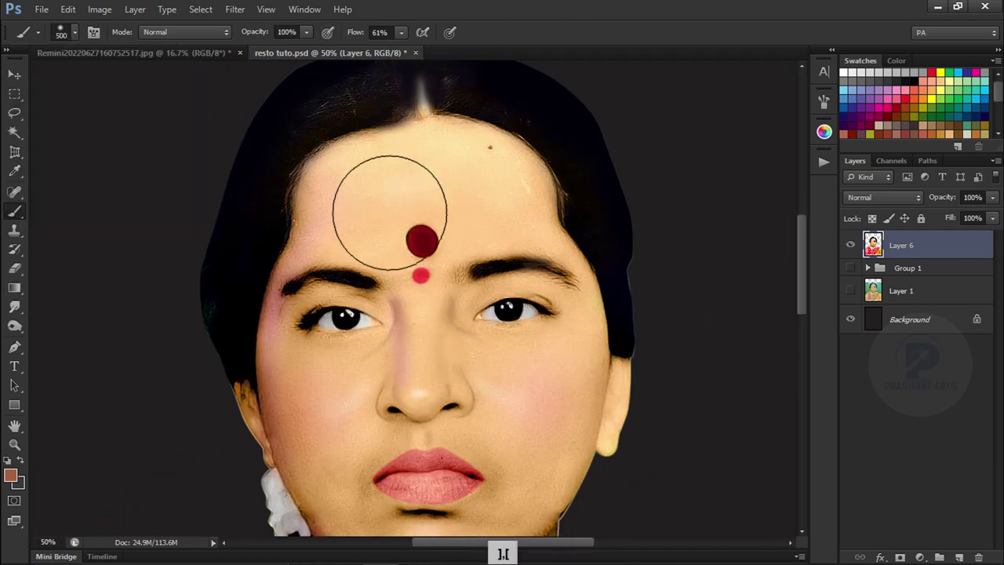
key(alt)
alt+click(387, 244)
drag(346, 185, 487, 155)
key(ctrl+alt+z)
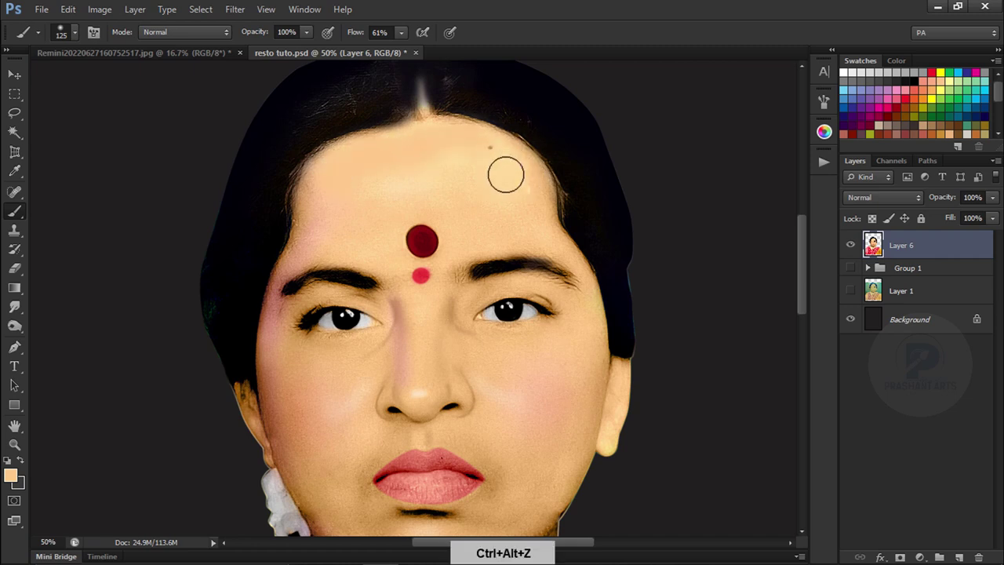
key(bracketright)
key(bracketright)
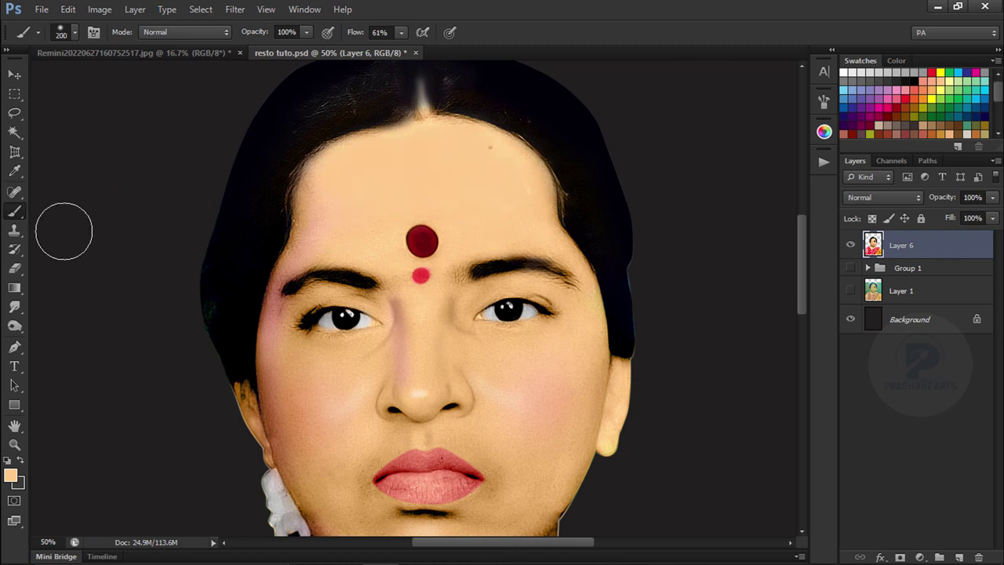
click(15, 307)
click(75, 32)
Set the smudge brush to 30% strength and undo the trial smudge beside the lips
key(ctrl+plus)
key(5)
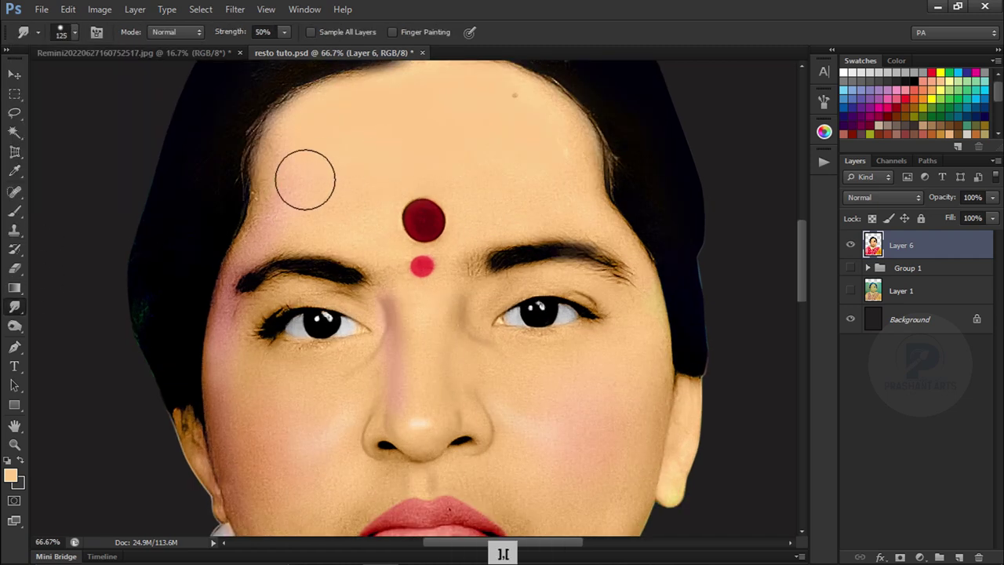
key(bracketright)
key(bracketright)
key(bracketright)
key(bracketleft)
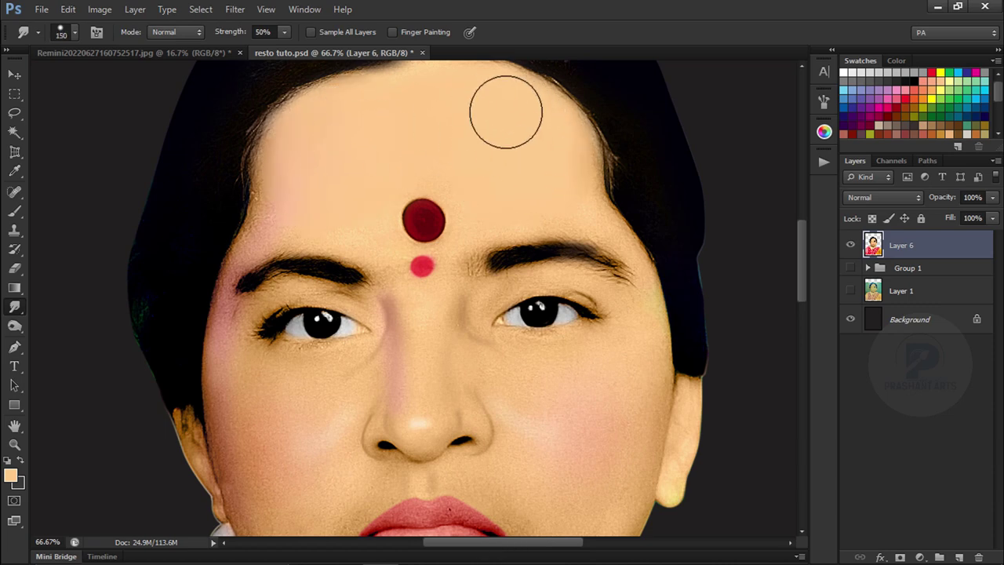
drag(516, 123, 550, 190)
key(bracketleft)
key(bracketleft)
key(bracketleft)
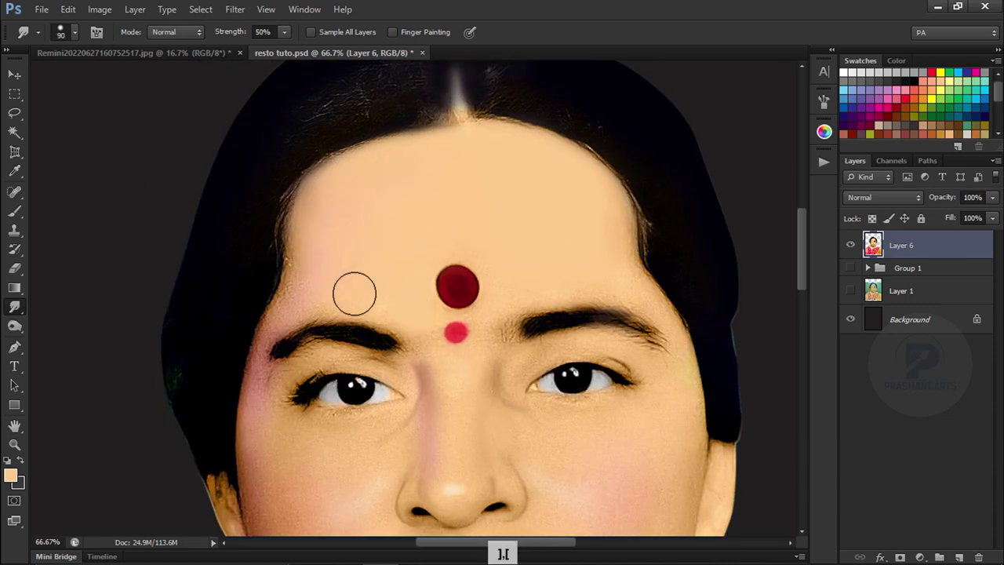
drag(457, 392, 495, 209)
key(bracketright)
key(bracketright)
key(bracketright)
key(ctrl+alt+z)
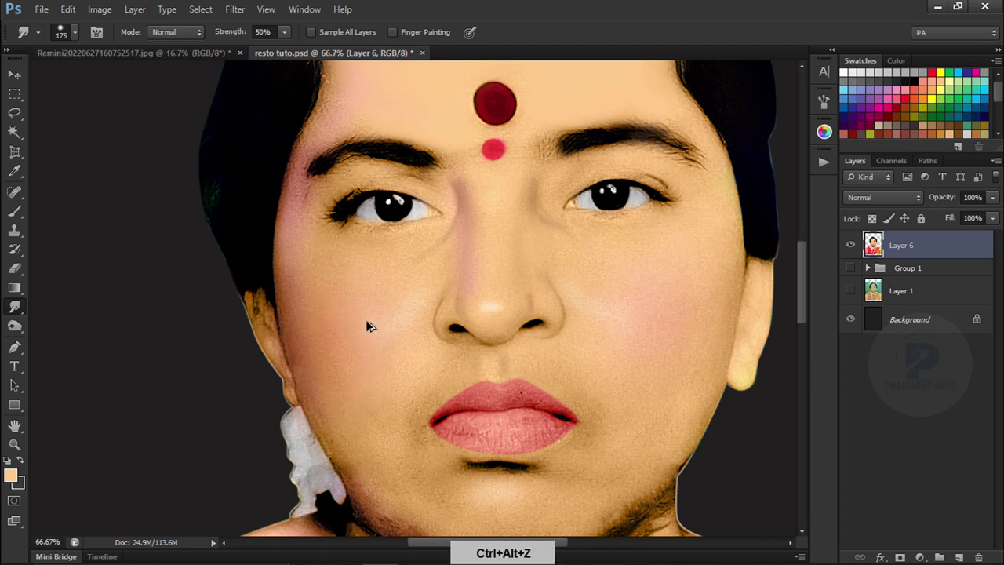
key(3)
key(bracketleft)
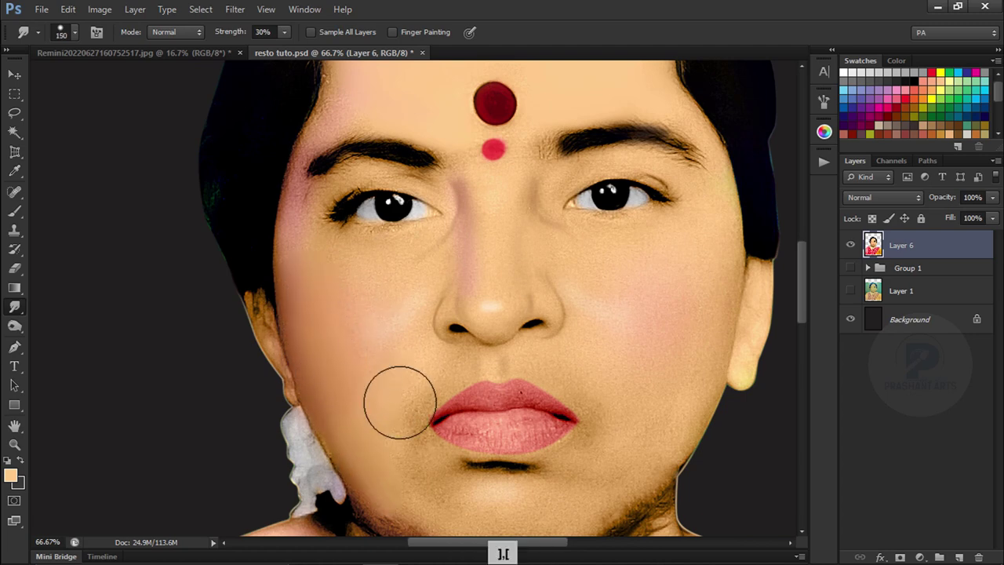
key(ctrl+alt+z)
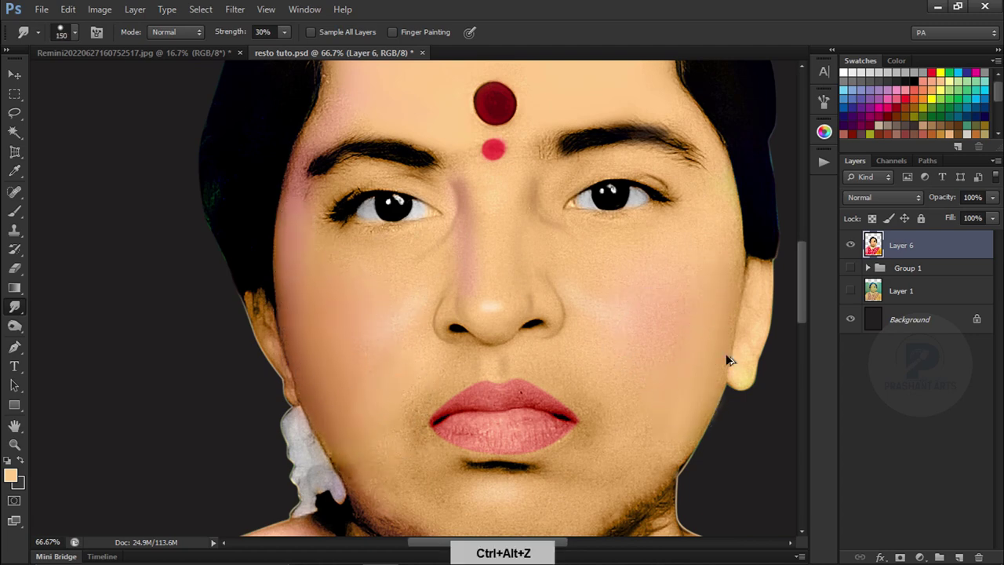
Load Layer 6's face outline as a selection and smudge the nose tip and bridge smooth
ctrl+click(873, 244)
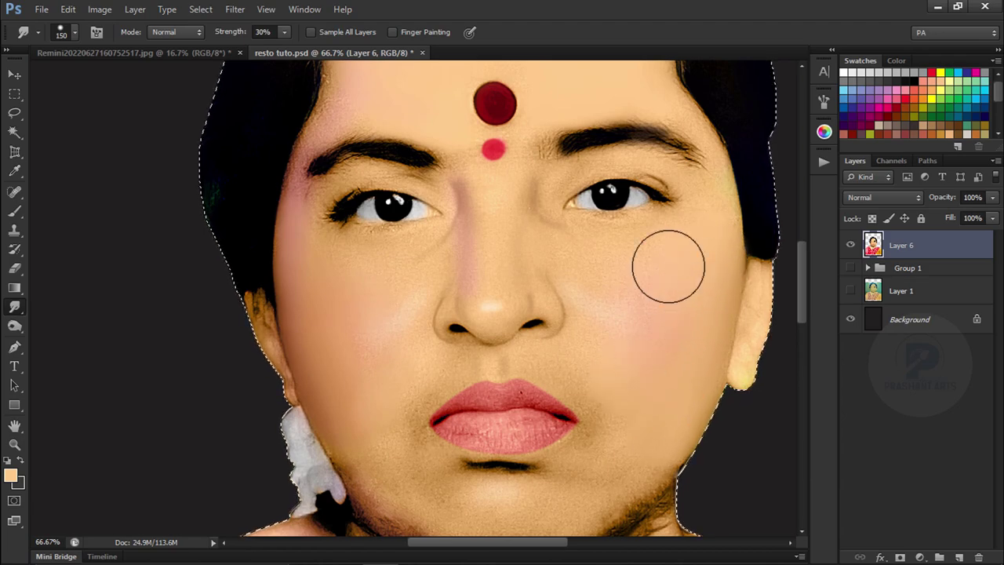
key(ctrl+minus)
key(ctrl+equal)
key(ctrl+equal)
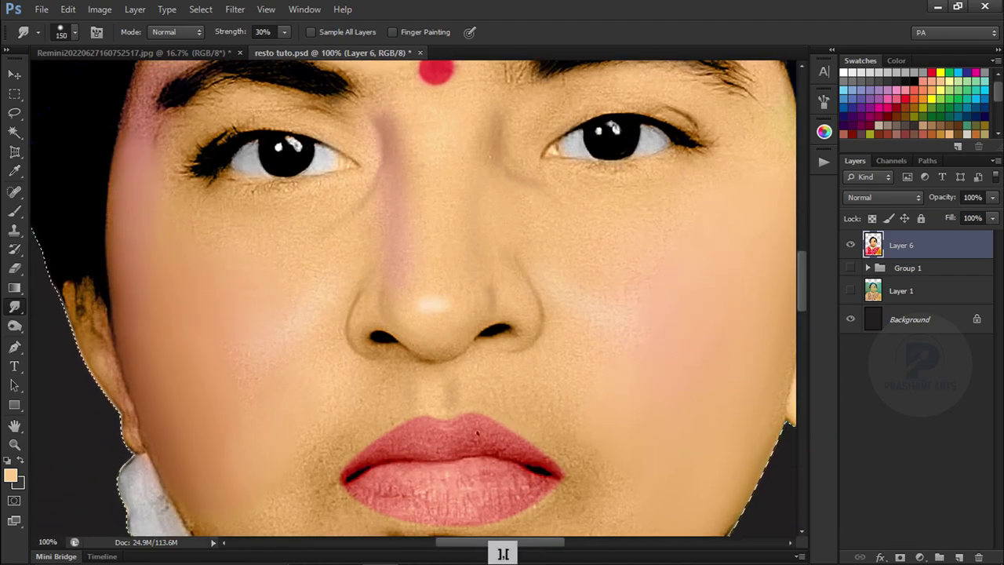
key(ctrl+equal)
key(ctrl+equal)
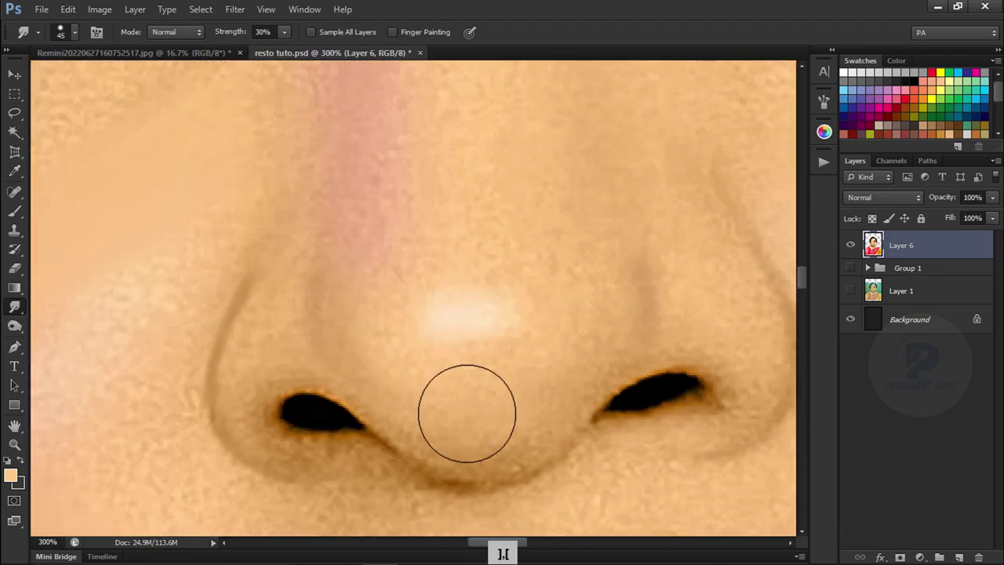
mouse_move(467, 414)
mouse_down()
mouse_move(410, 348)
mouse_move(484, 376)
mouse_move(567, 307)
mouse_move(547, 257)
mouse_up()
key(bracketleft)
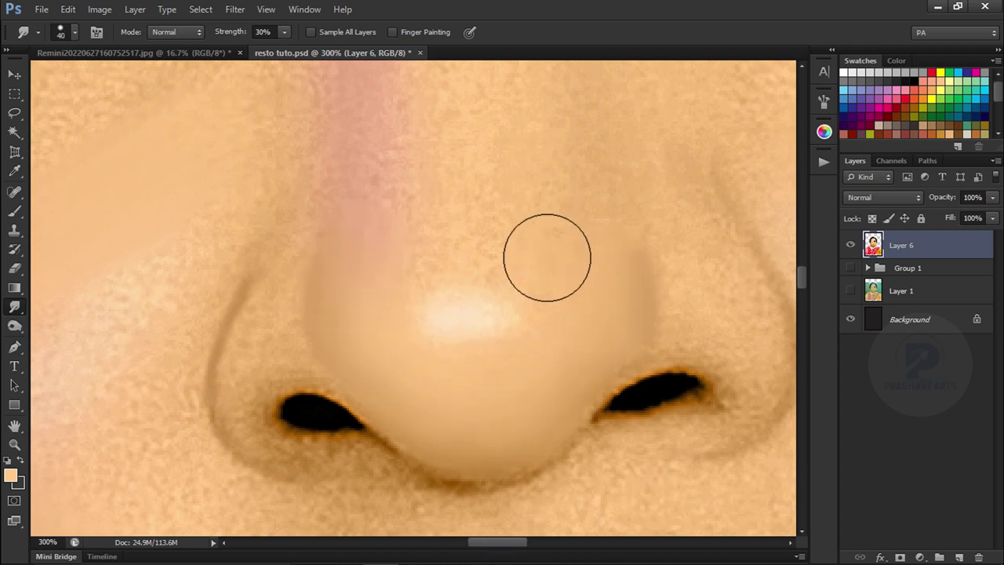
key(bracketright)
drag(450, 212, 581, 206)
key(space)
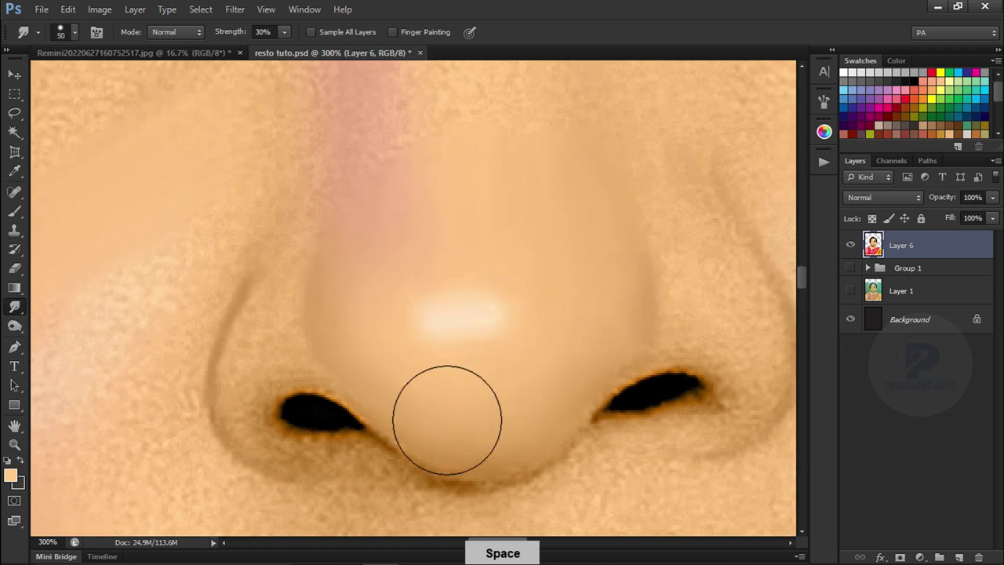
drag(529, 381, 548, 538)
Blend the left eyebrow tail into the surrounding pink skin with the Smudge tool
key(ctrl+minus)
key(ctrl+minus)
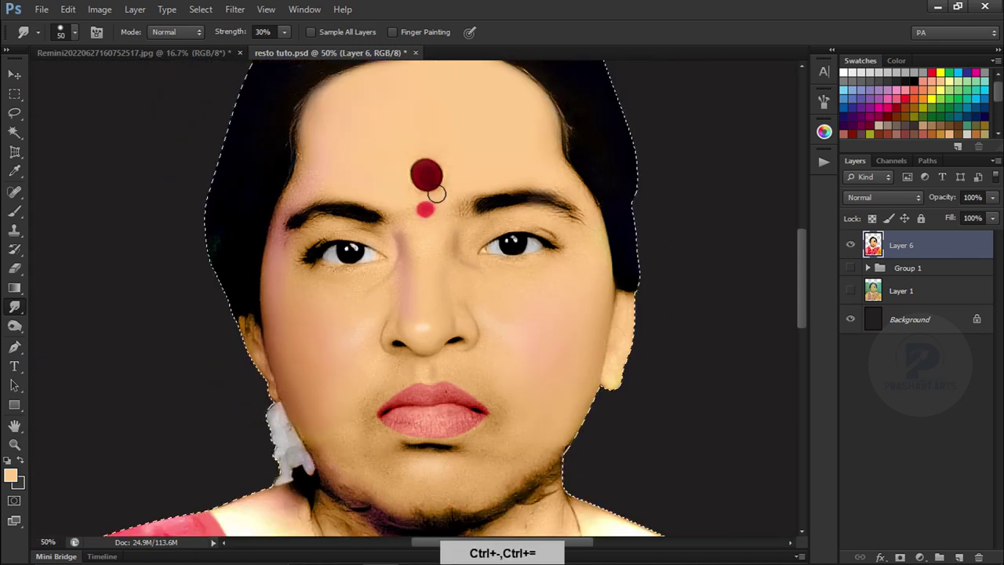
key(ctrl+equal)
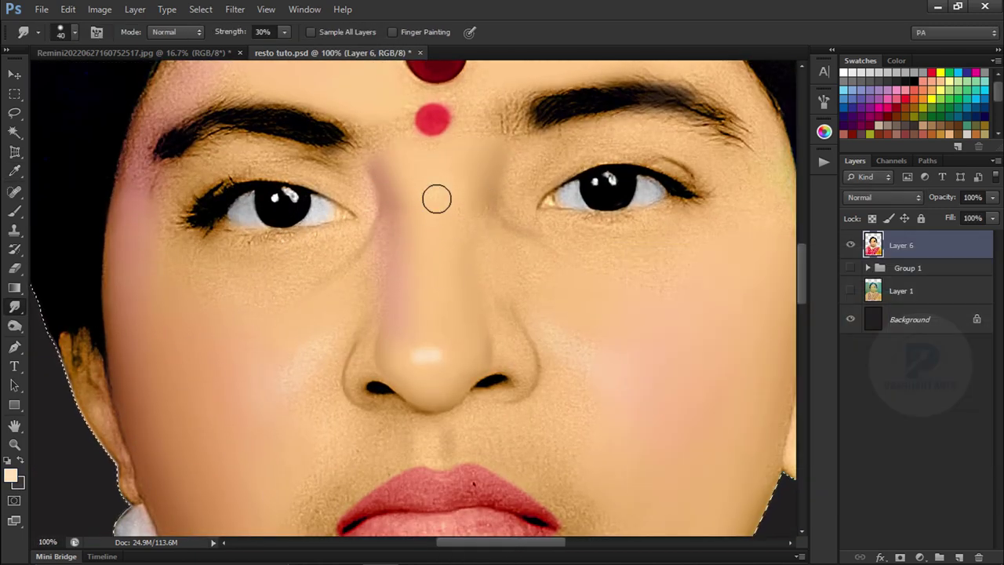
key(bracketright)
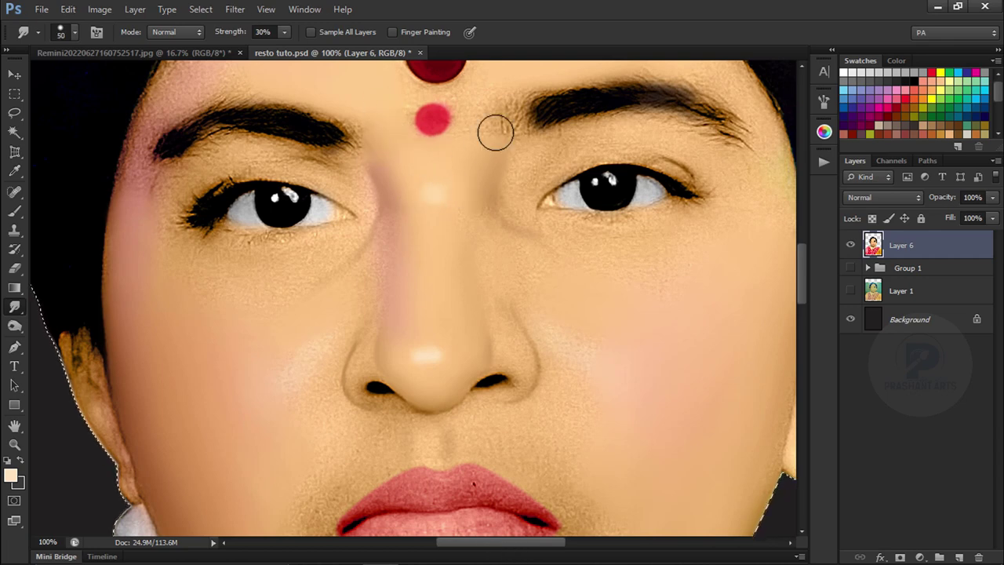
drag(453, 101, 477, 294)
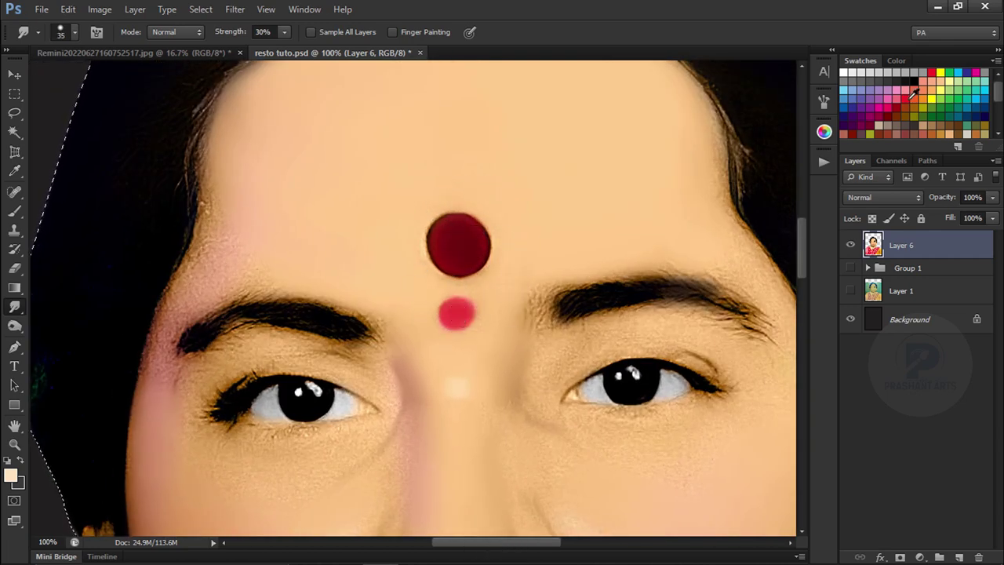
drag(686, 304, 517, 251)
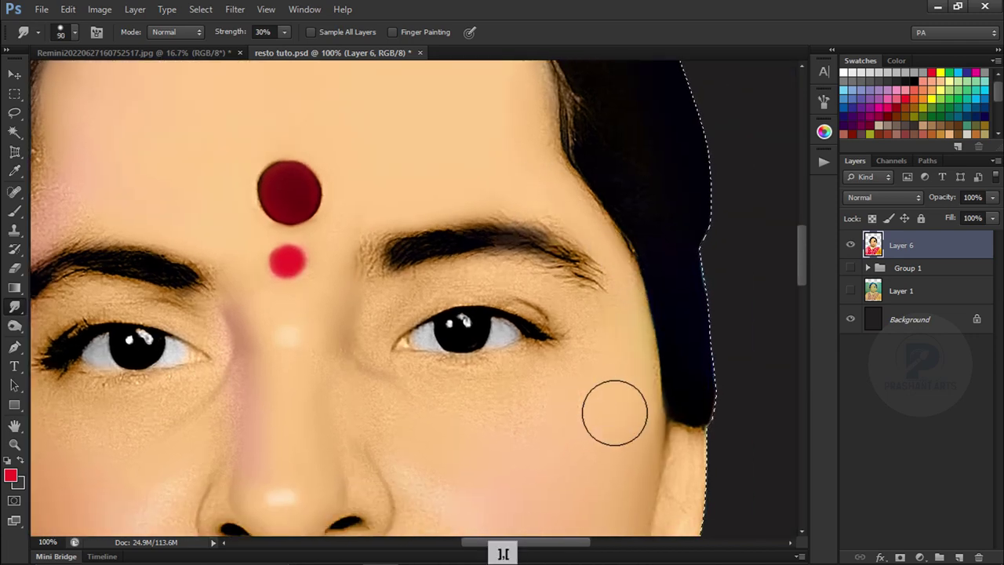
drag(243, 357, 461, 348)
key(bracketleft)
key(bracketleft)
key(bracketleft)
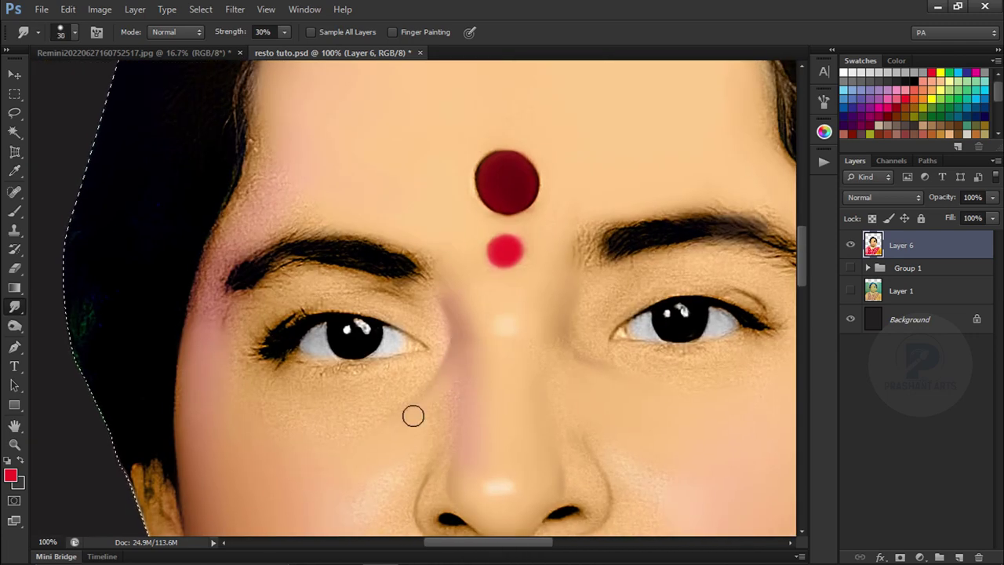
drag(235, 236, 244, 296)
Smooth the forehead skin between the brows with a larger smudge brush
key(bracketleft)
key(bracketleft)
key(bracketleft)
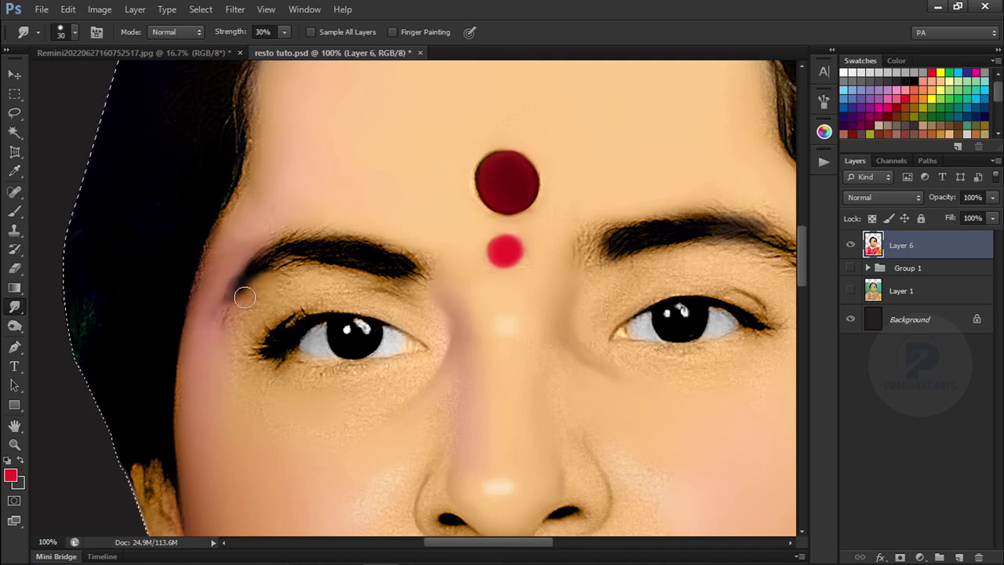
key(bracketright)
key(bracketright)
key(bracketright)
scroll(392, 146, up, 5)
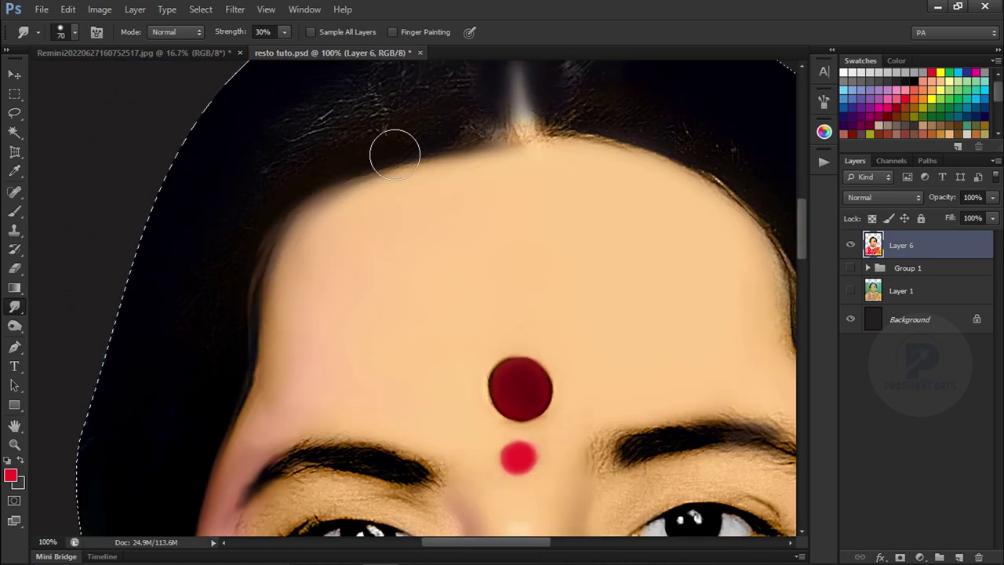
key(bracketright)
scroll(463, 247, right, 5)
scroll(466, 273, down, 2)
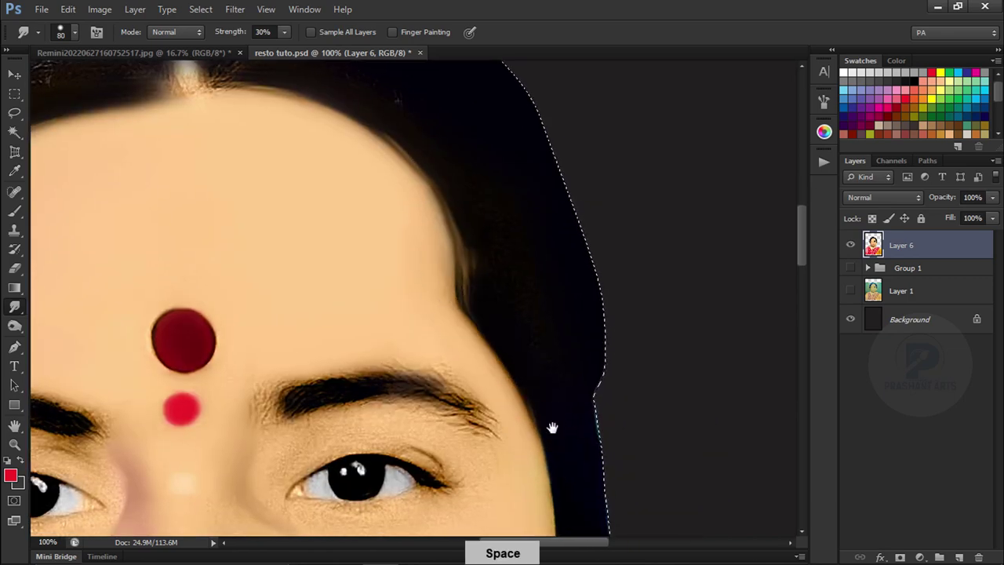
scroll(471, 314, down, 5)
scroll(470, 313, right, 2)
key(bracketright)
key(ctrl+minus)
key(ctrl+equal)
scroll(437, 359, down, 3)
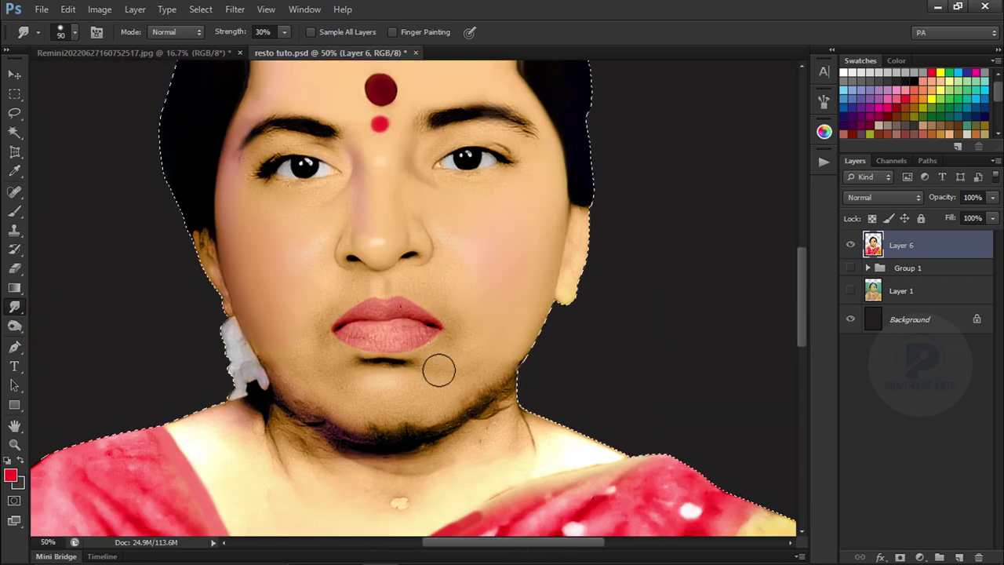
key(ctrl+equal)
key(ctrl+equal)
key(ctrl+equal)
key(bracketleft)
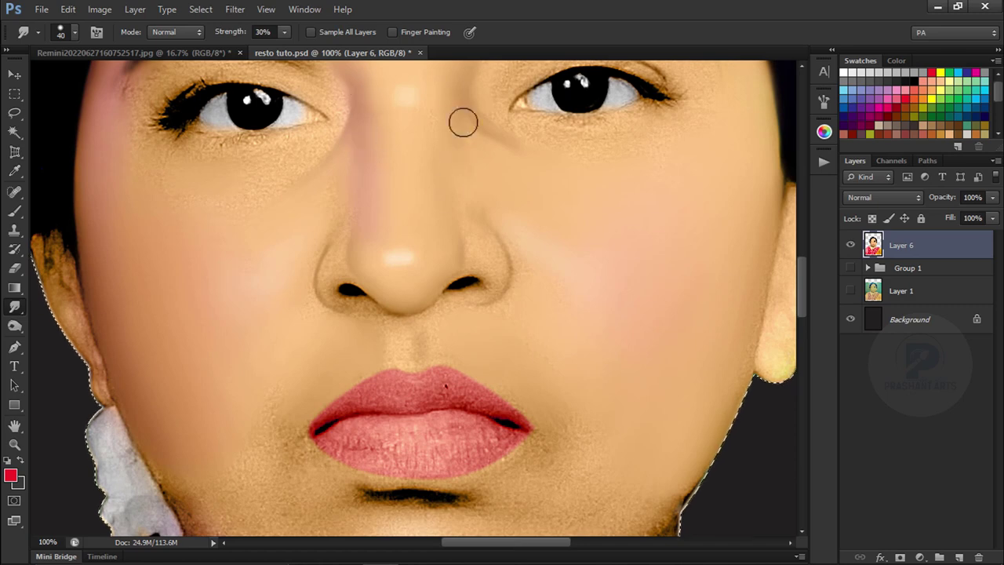
Smudge both nose sides and nostrils smooth, undoing the stroke on the upper-left edge
key(ctrl+minus)
key(ctrl+minus)
key(ctrl+minus)
key(ctrl+minus)
key(ctrl+minus)
key(ctrl+equal)
key(ctrl+equal)
key(ctrl+equal)
key(ctrl+equal)
key(ctrl+equal)
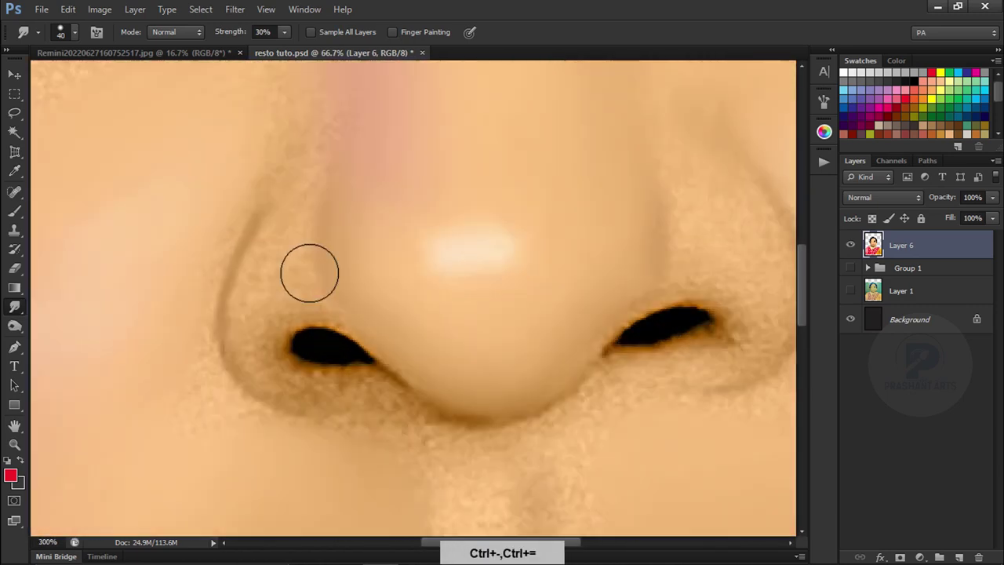
key(ctrl+equal)
key(ctrl+equal)
key(bracketleft)
key(bracketleft)
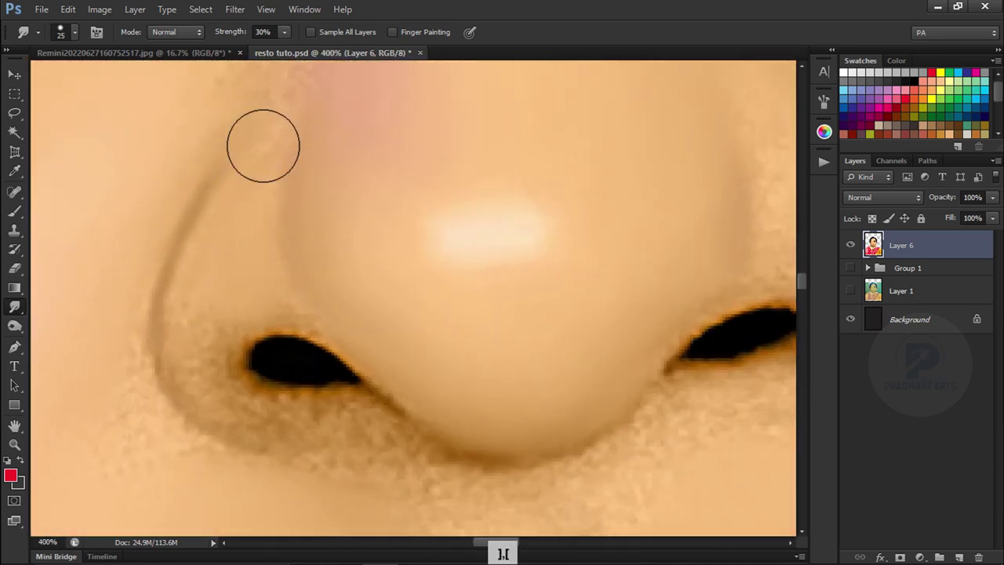
key(ctrl+alt+z)
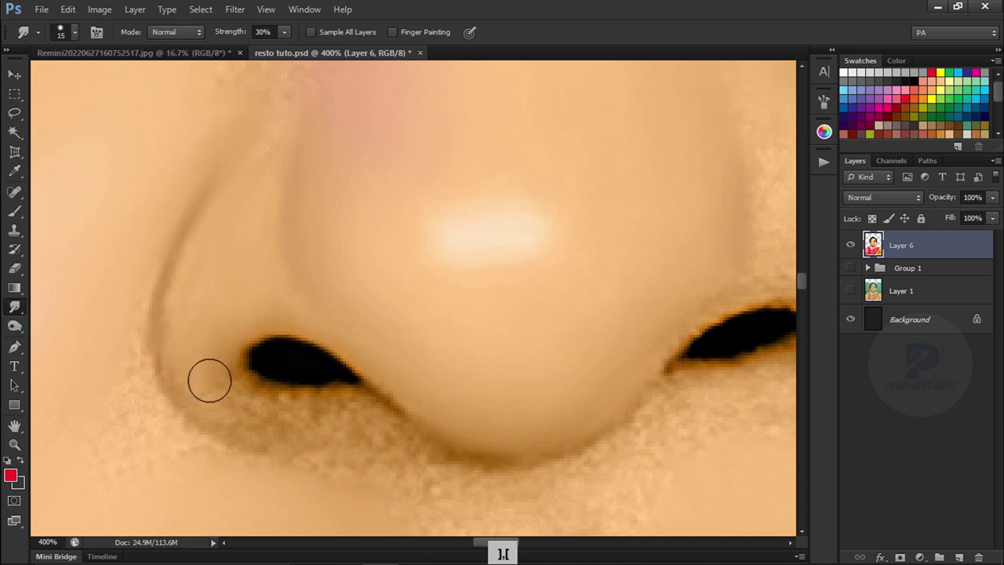
key(bracketright)
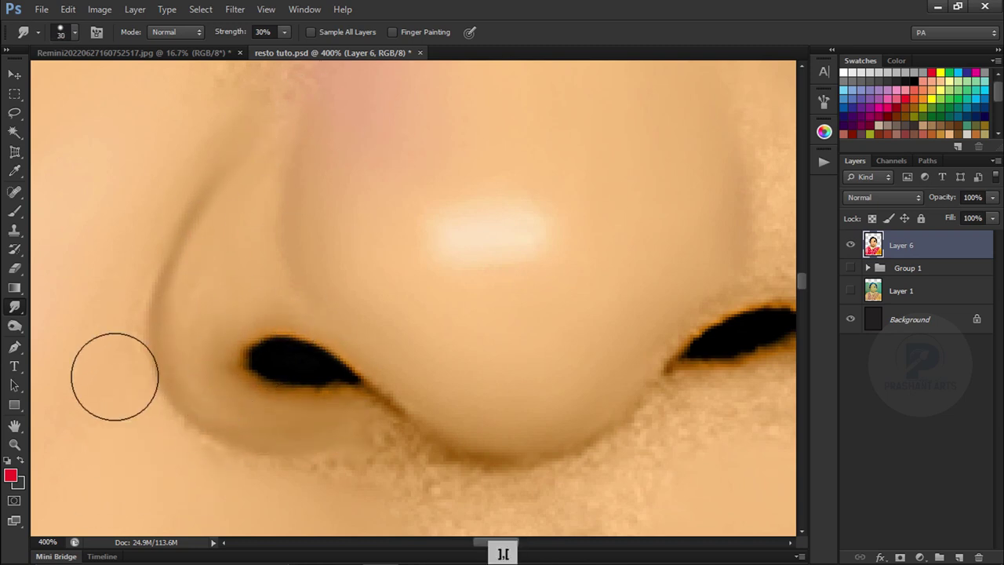
drag(735, 270, 473, 251)
key(bracketleft)
key(bracketleft)
key(bracketright)
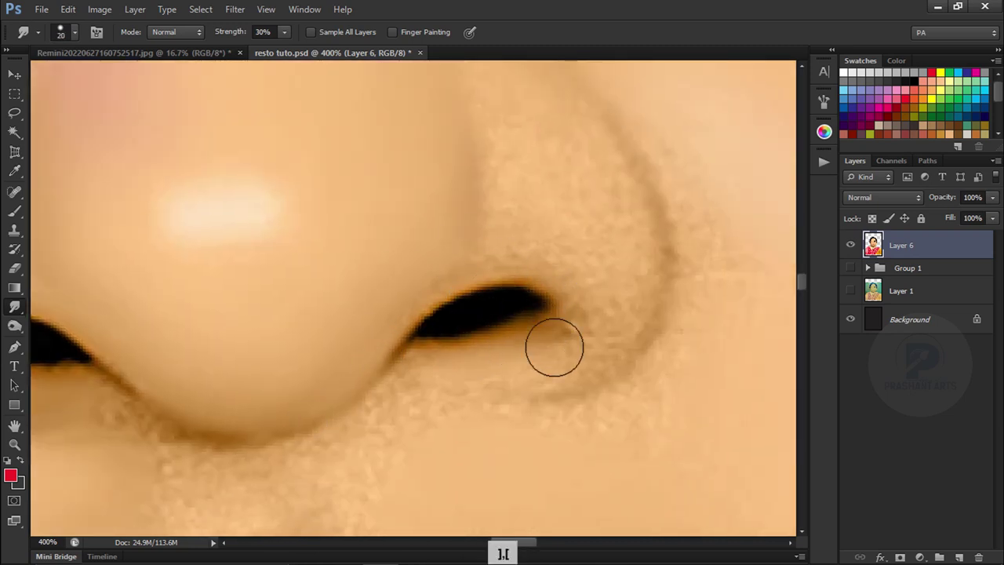
key(ctrl+minus)
key(ctrl+minus)
key(bracketright)
key(bracketright)
key(bracketright)
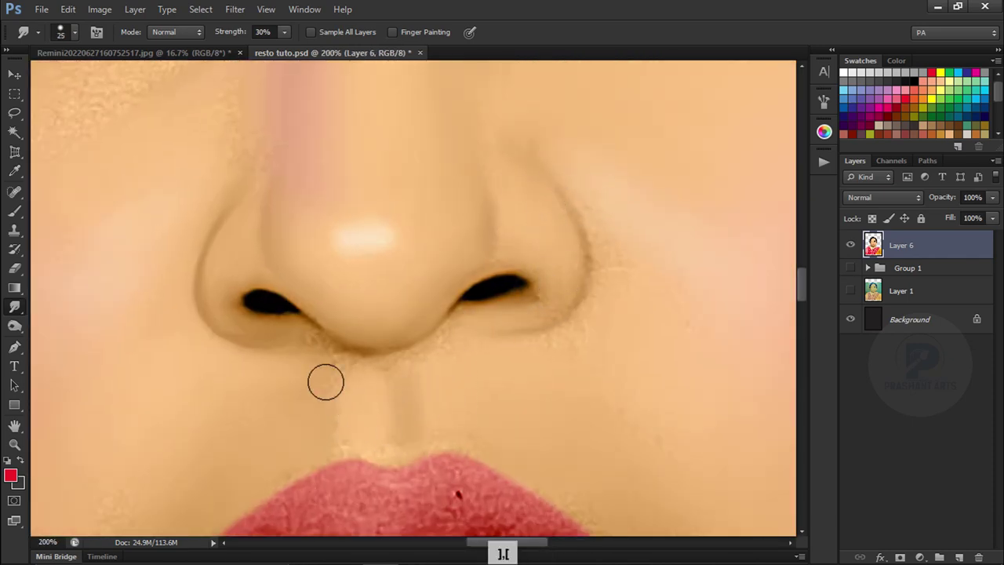
key(ctrl+minus)
key(ctrl+minus)
key(ctrl+minus)
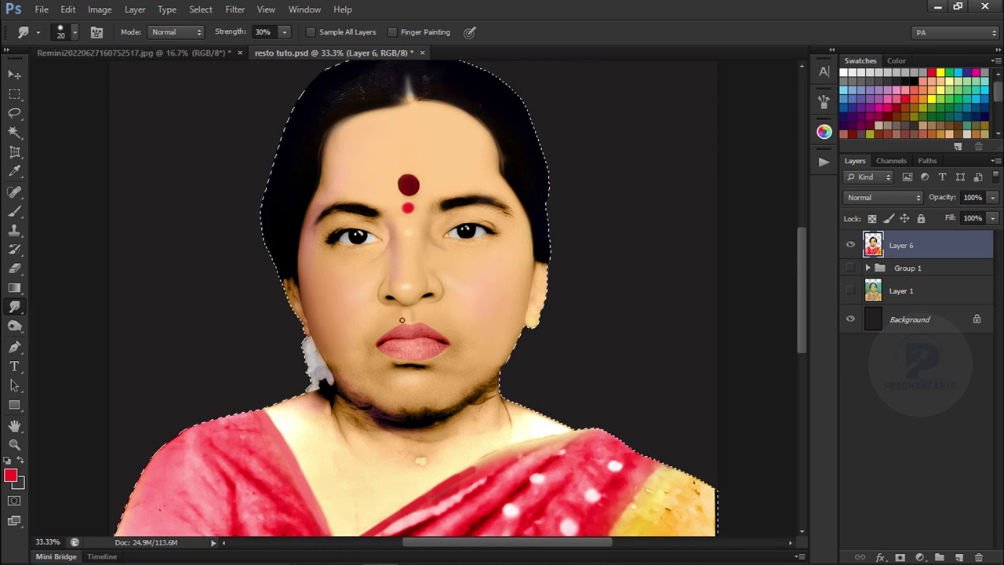
Try smoothing the dark shadow under the chin and jaw, undoing the unwanted strokes
key(ctrl+equal)
key(ctrl+equal)
key(bracketright)
key(bracketright)
key(bracketright)
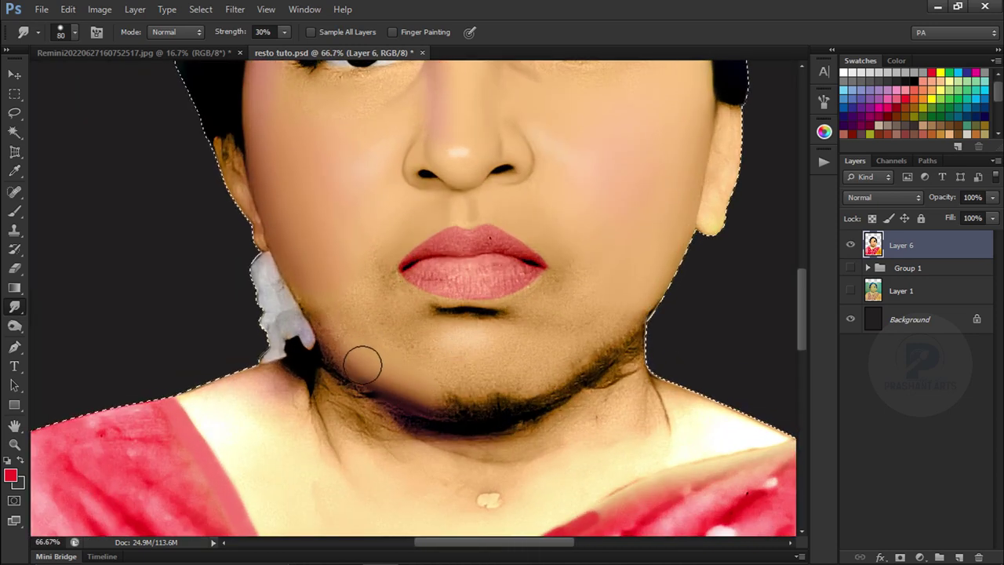
mouse_move(410, 353)
mouse_down()
mouse_move(466, 410)
mouse_move(630, 313)
mouse_move(606, 355)
mouse_up()
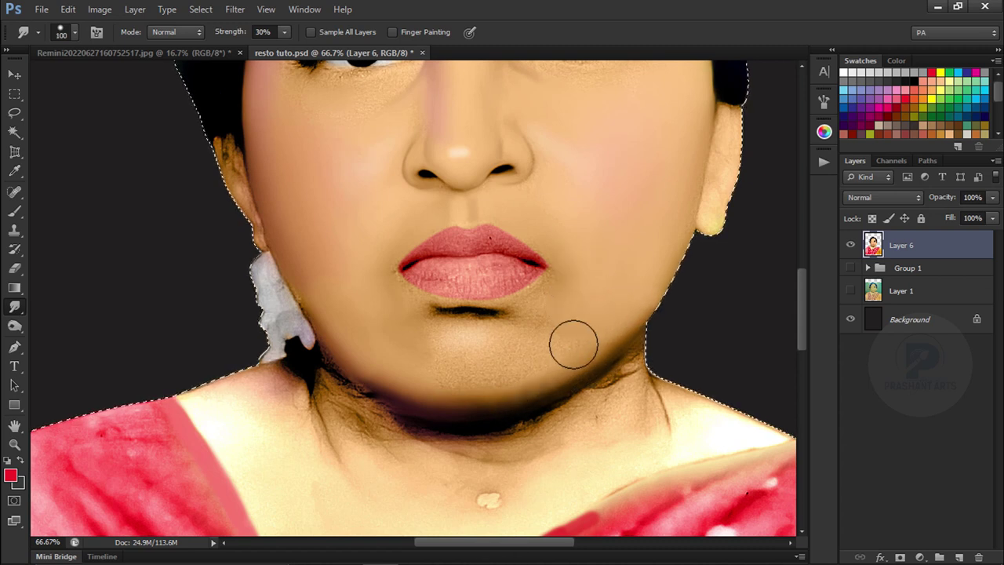
key(ctrl+alt+z)
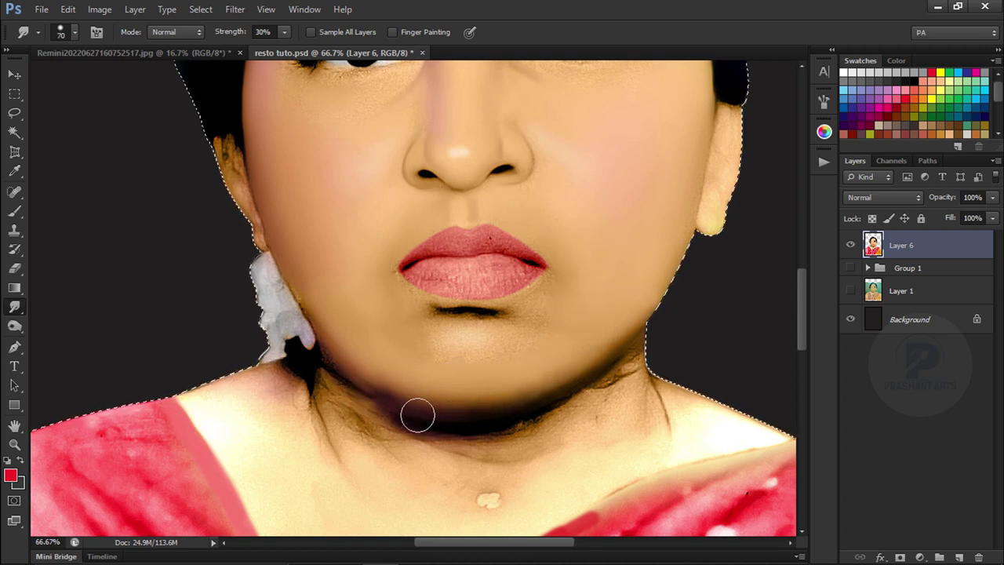
drag(432, 399, 587, 358)
key(bracketleft)
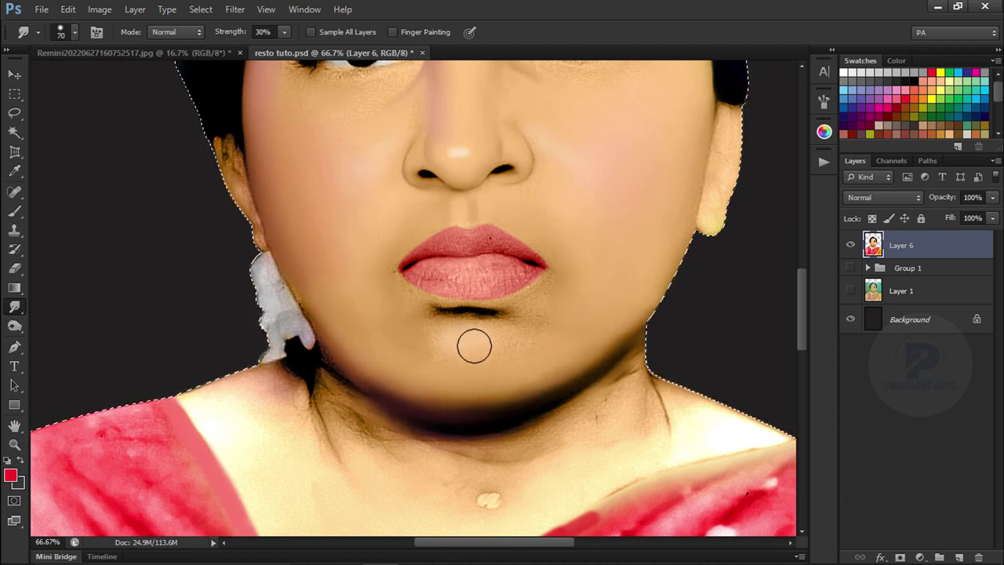
key(ctrl+alt+z)
key(bracketleft)
key(bracketleft)
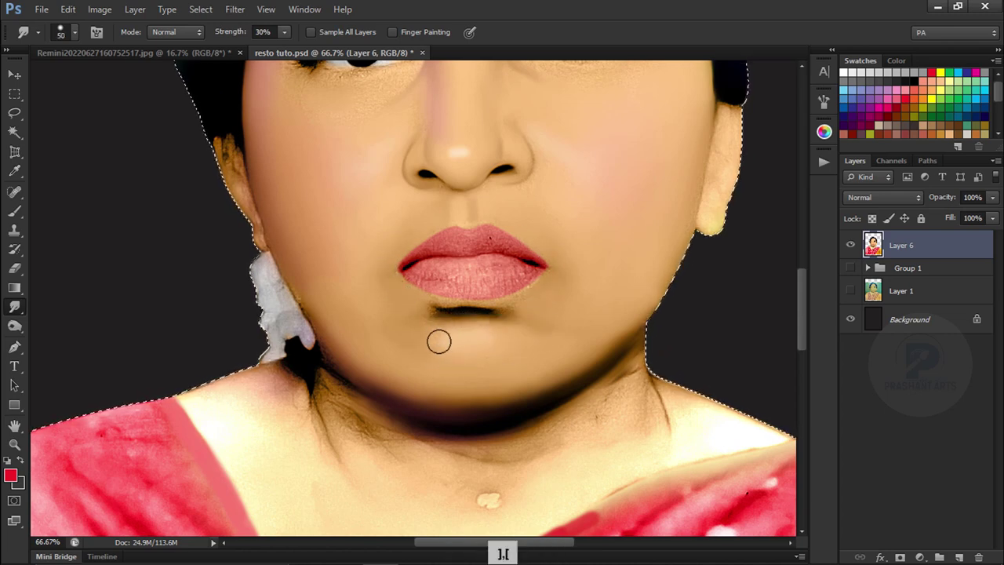
Smudge the neck skin smooth to remove the light spot below the chin
drag(439, 341, 500, 191)
key(bracketright)
key(bracketright)
key(bracketright)
key(bracketright)
key(bracketright)
key(bracketright)
drag(365, 344, 424, 397)
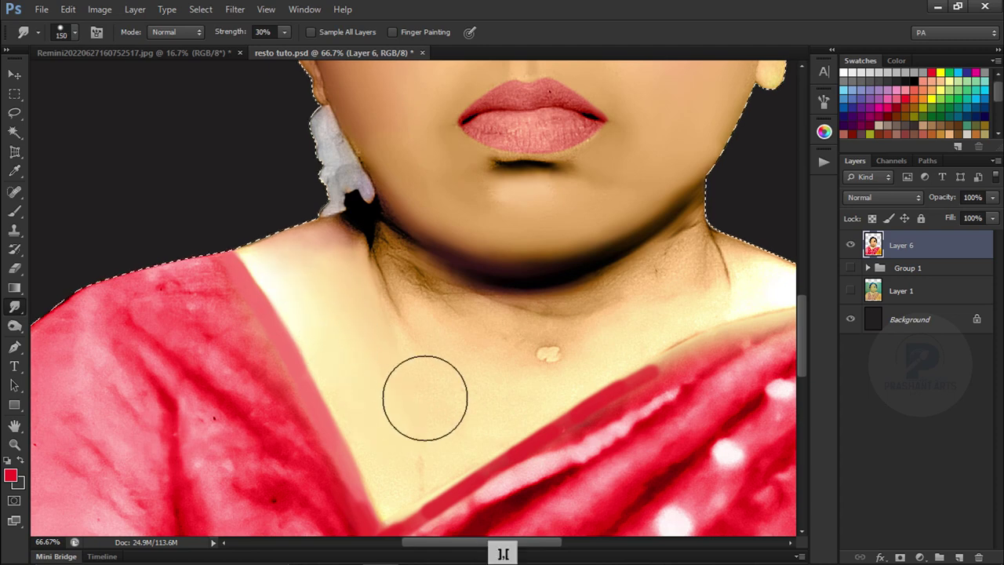
drag(543, 353, 504, 336)
key(bracketleft)
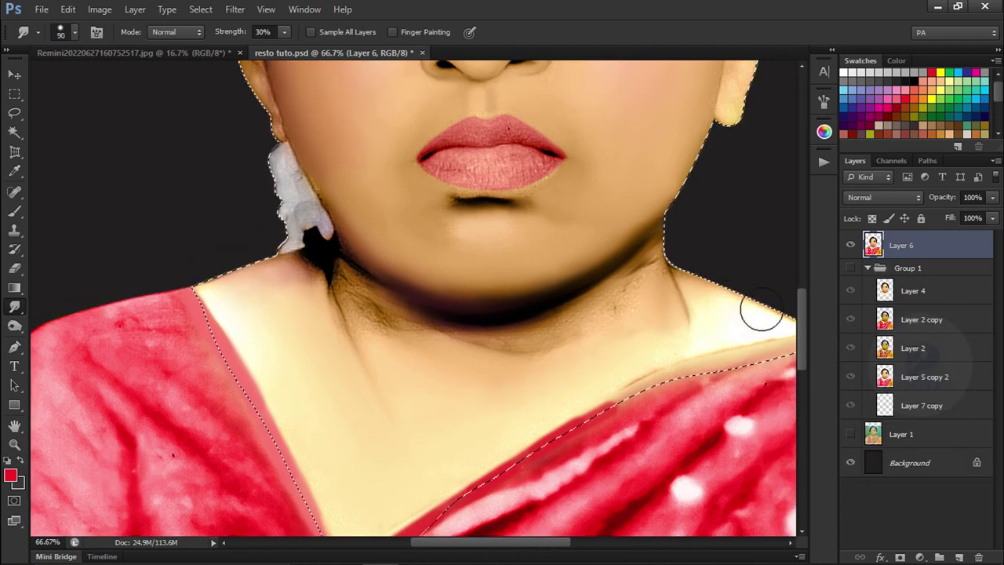
key(bracketleft)
key(bracketleft)
key(bracketleft)
key(bracketleft)
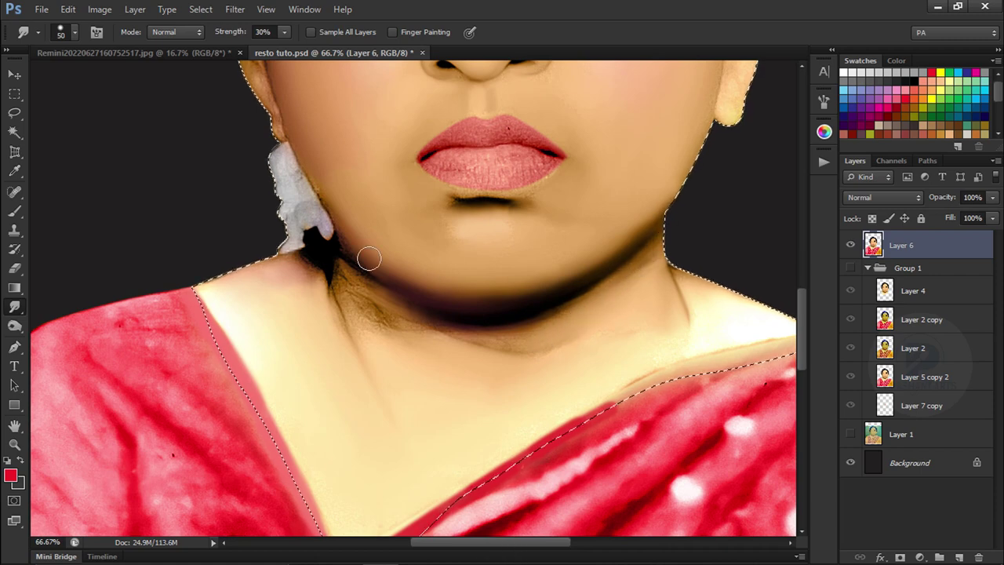
key(bracketright)
key(bracketright)
key(bracketright)
key(bracketright)
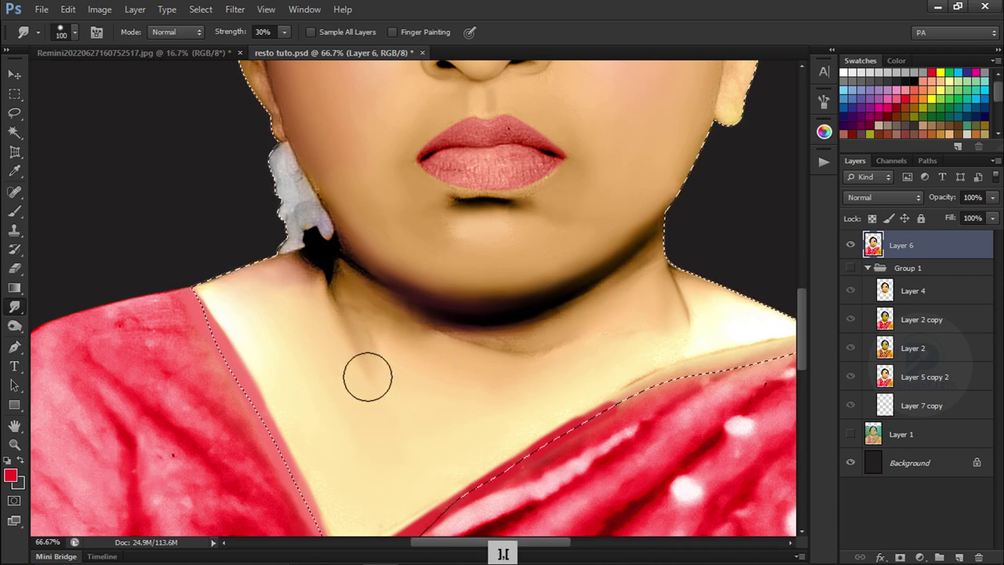
drag(503, 316, 432, 410)
key(ctrl+alt+z)
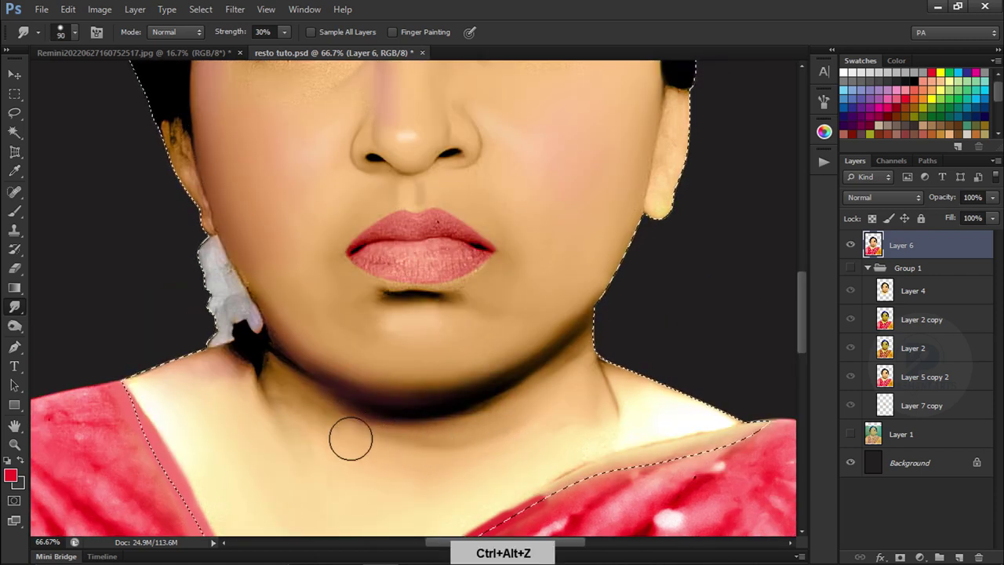
key(bracketleft)
key(ctrl+minus)
key(ctrl+minus)
key(ctrl+equal)
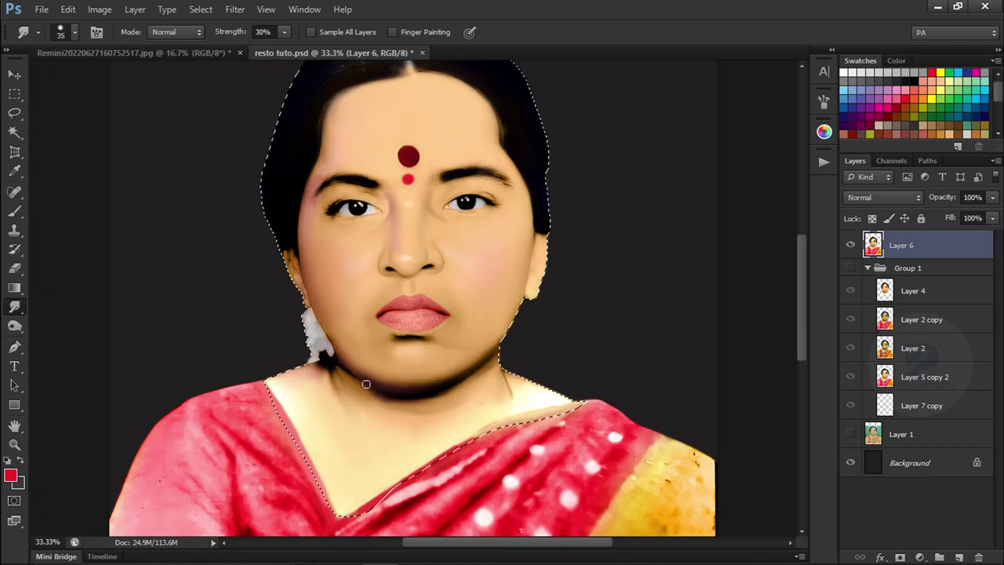
Smudge the skin near the eyebrows, undoing two unwanted strokes
key(bracketleft)
key(bracketleft)
key(bracketleft)
key(ctrl+minus)
key(ctrl+equal)
key(ctrl+equal)
key(ctrl+equal)
key(ctrl+equal)
key(bracketright)
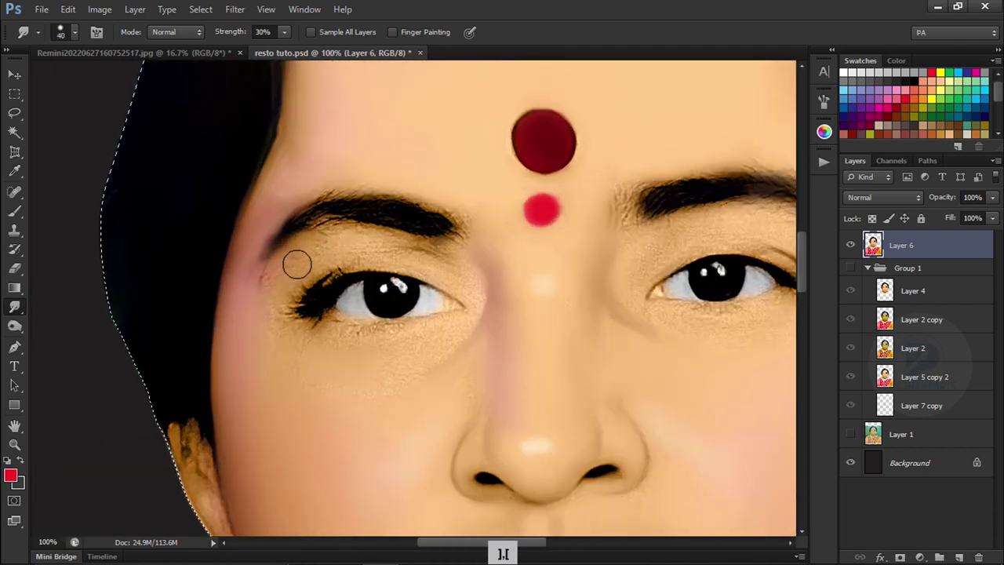
key(ctrl+alt+z)
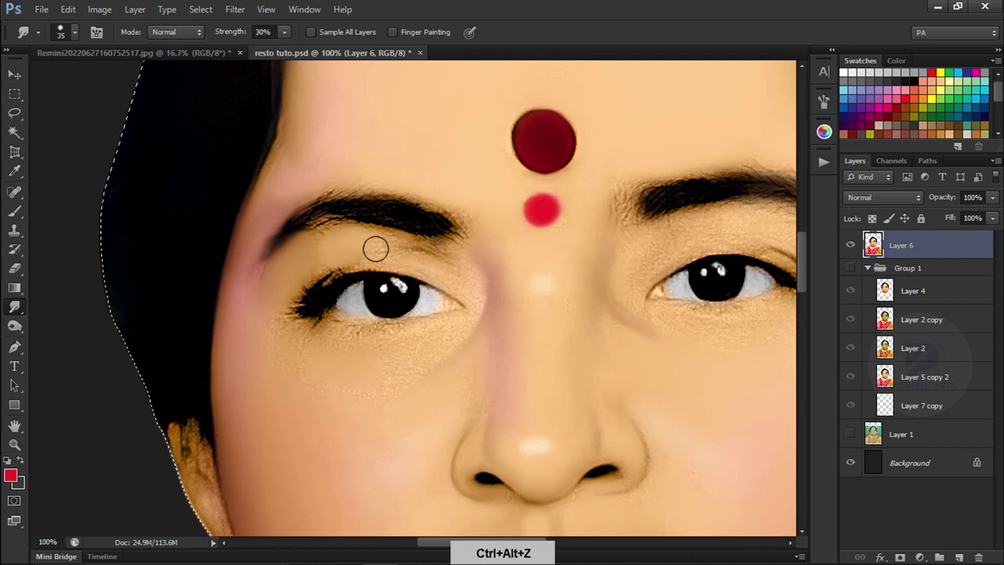
key(bracketleft)
key(bracketleft)
key(bracketleft)
key(ctrl+alt+z)
key(bracketright)
key(bracketright)
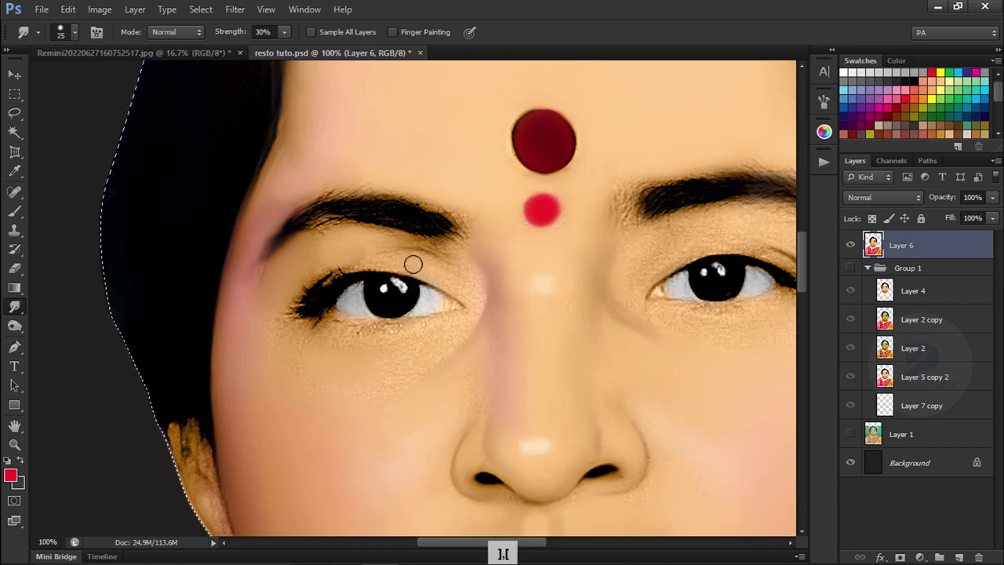
key(bracketright)
key(bracketright)
scroll(483, 280, right, 5)
scroll(483, 280, up, 1)
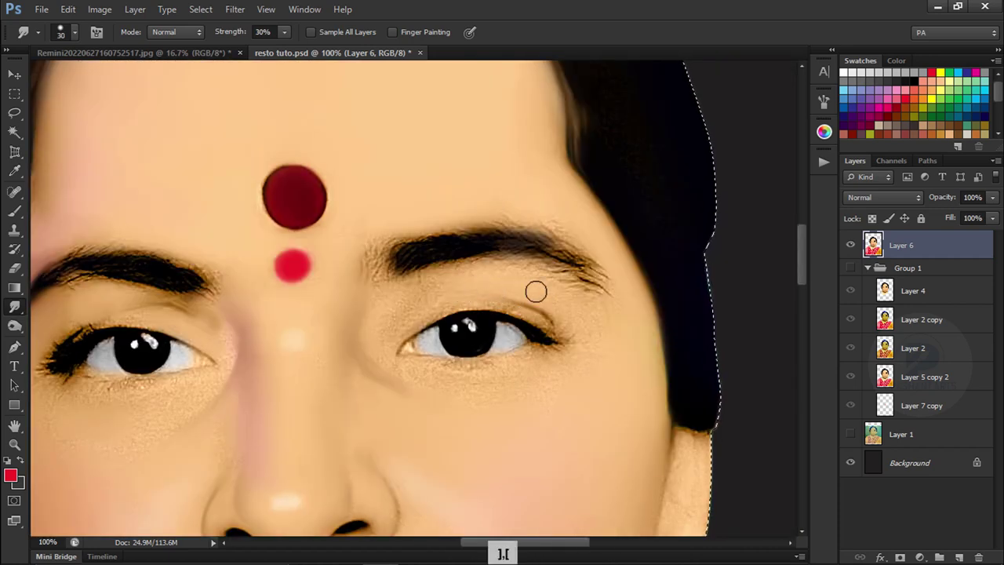
key(ctrl+minus)
key(ctrl+minus)
key(ctrl+minus)
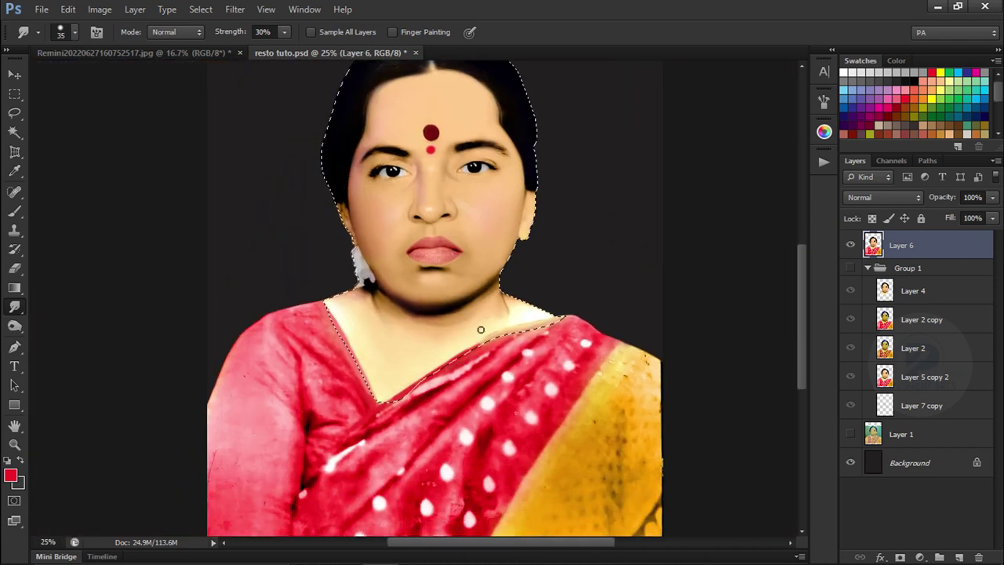
Clear the selection around the figure and raise smudge strength to 80%
key(ctrl+d)
key(8)
key(bracketright)
key(bracketright)
key(bracketright)
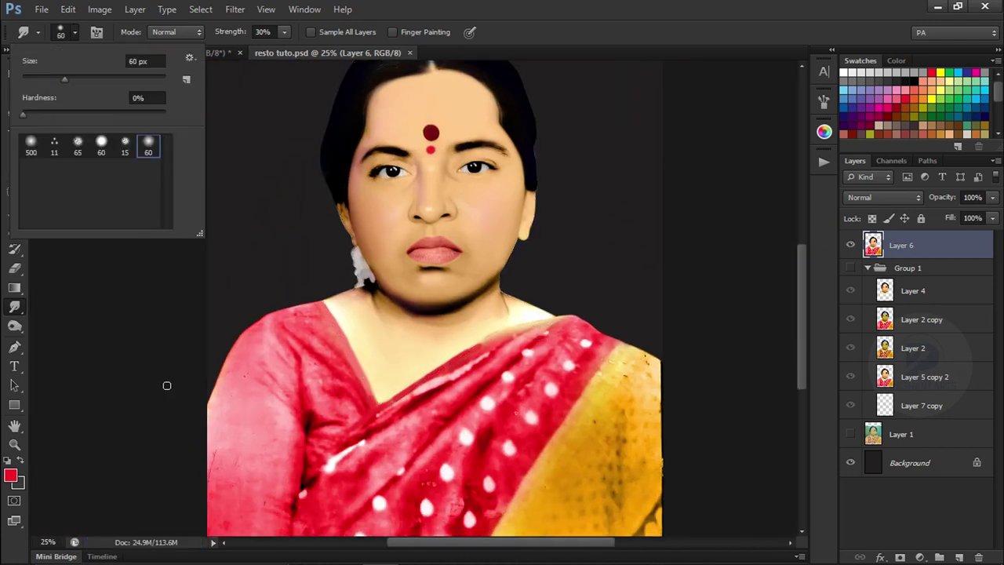
key(ctrl+equal)
At 400% zoom, smudge the left eye's upper lash line into a soft wing
ctrl+click(408, 231)
ctrl+click(382, 300)
key(bracketleft)
key(bracketleft)
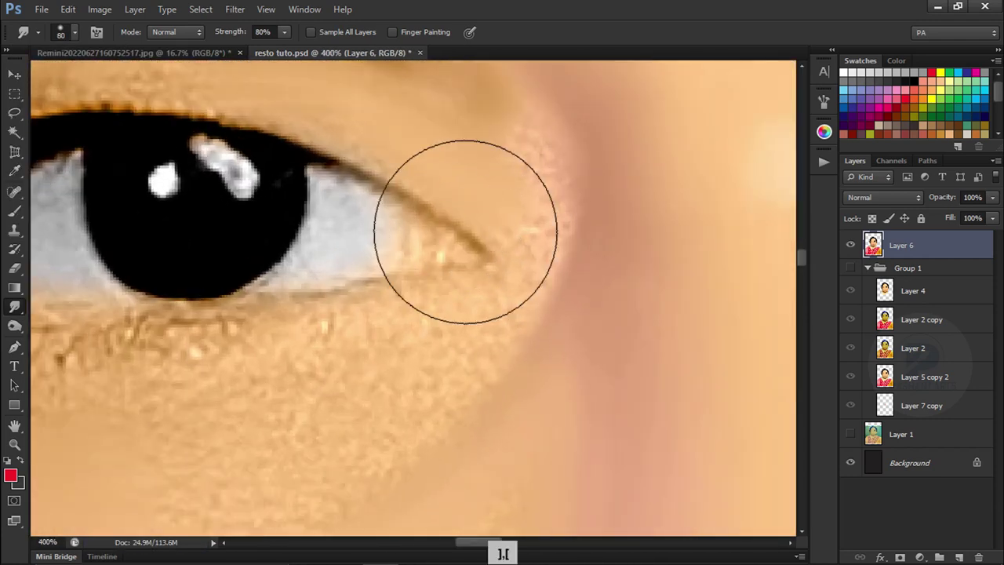
key(bracketleft)
key(bracketleft)
key(bracketleft)
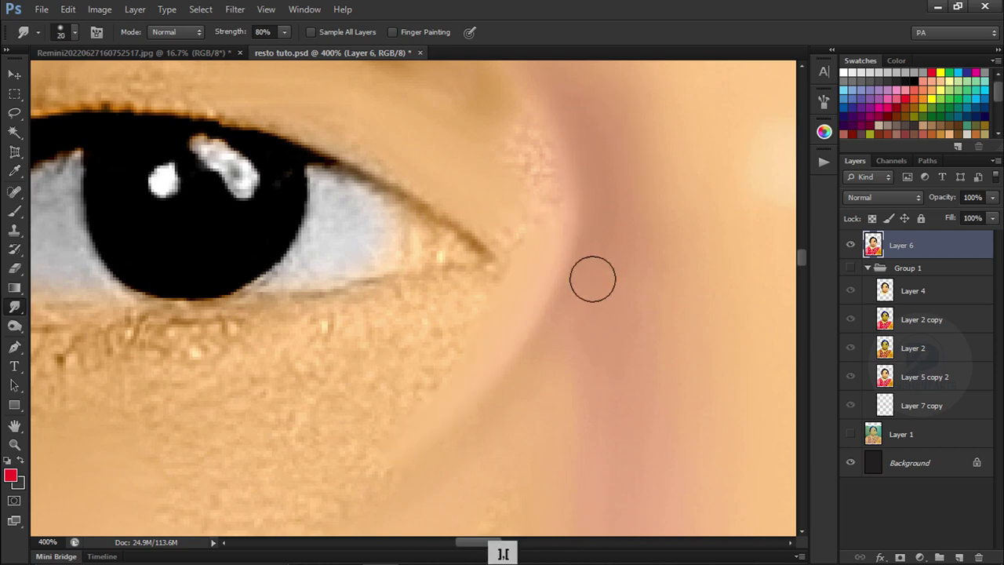
scroll(593, 279, down, 3)
key(bracketright)
key(bracketright)
key(bracketright)
scroll(338, 316, down, 3)
key(space)
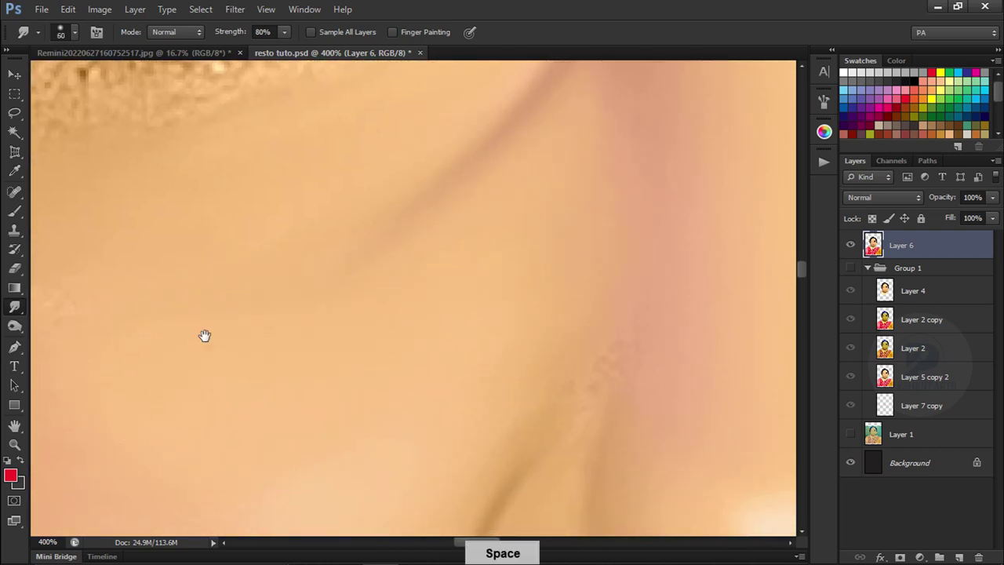
scroll(205, 336, up, 3)
key(ctrl+minus)
key(ctrl+minus)
key(ctrl+minus)
key(ctrl+equal)
key(ctrl+equal)
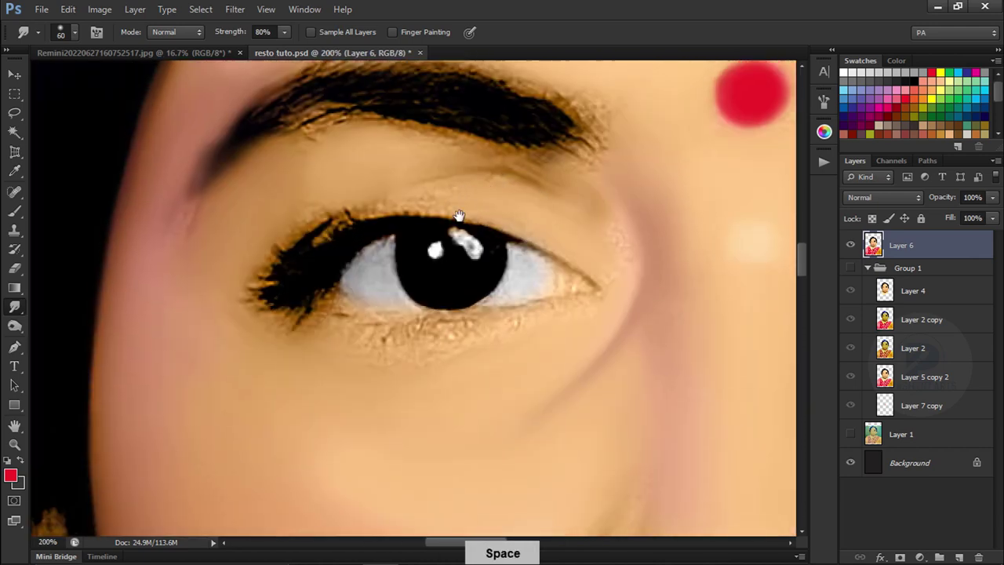
scroll(434, 238, up, 1)
key(ctrl+equal)
key(bracketleft)
key(bracketleft)
key(bracketleft)
scroll(740, 338, left, 3)
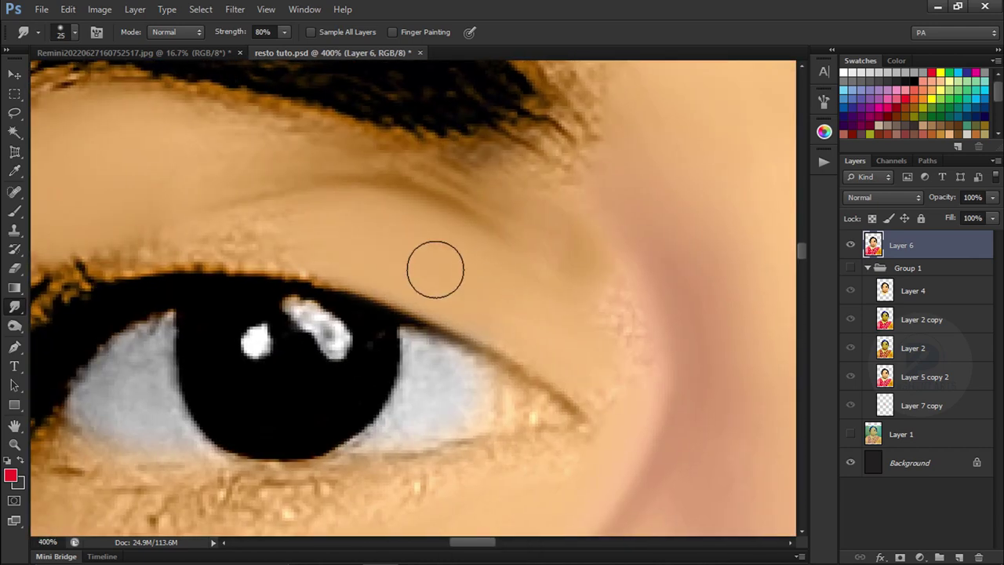
key(bracketleft)
key(bracketleft)
scroll(404, 248, left, 3)
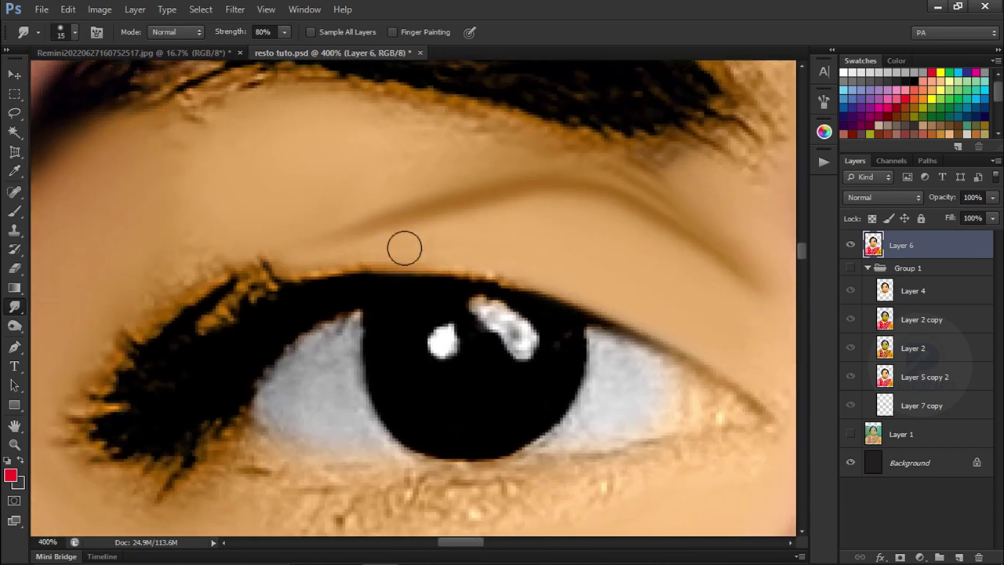
mouse_move(404, 248)
mouse_down()
mouse_move(157, 352)
mouse_move(226, 272)
mouse_move(157, 321)
mouse_up()
Try extending the lash line outward and darkening the lower lid, undoing both strokes
key(bracketright)
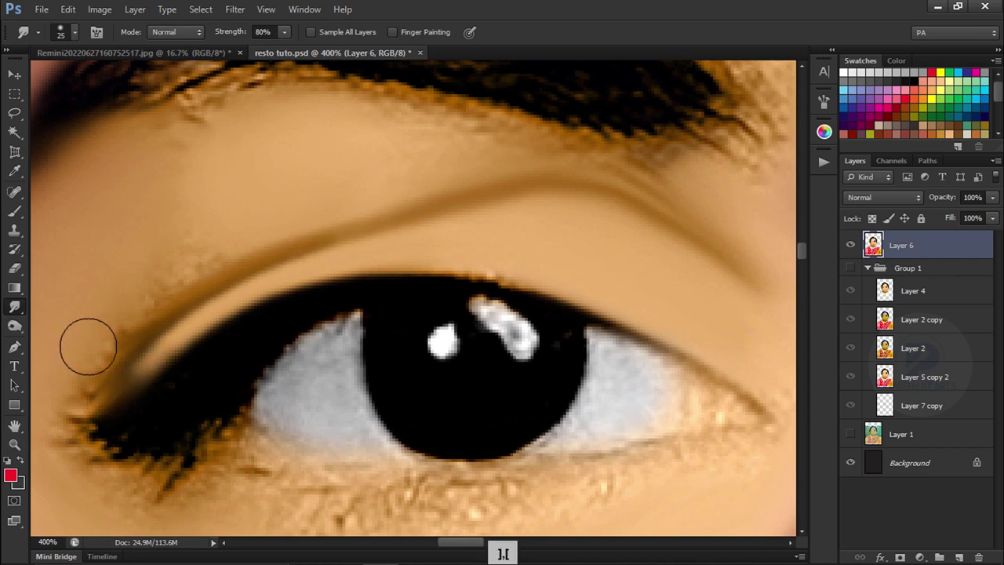
key(bracketleft)
key(bracketleft)
key(bracketleft)
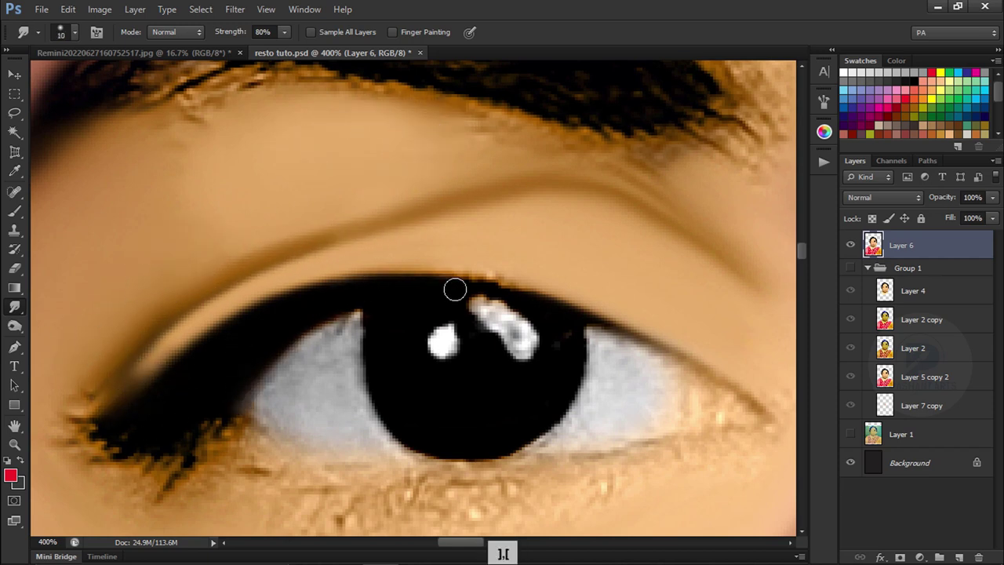
mouse_move(477, 284)
mouse_down()
mouse_move(516, 285)
mouse_move(730, 381)
mouse_up()
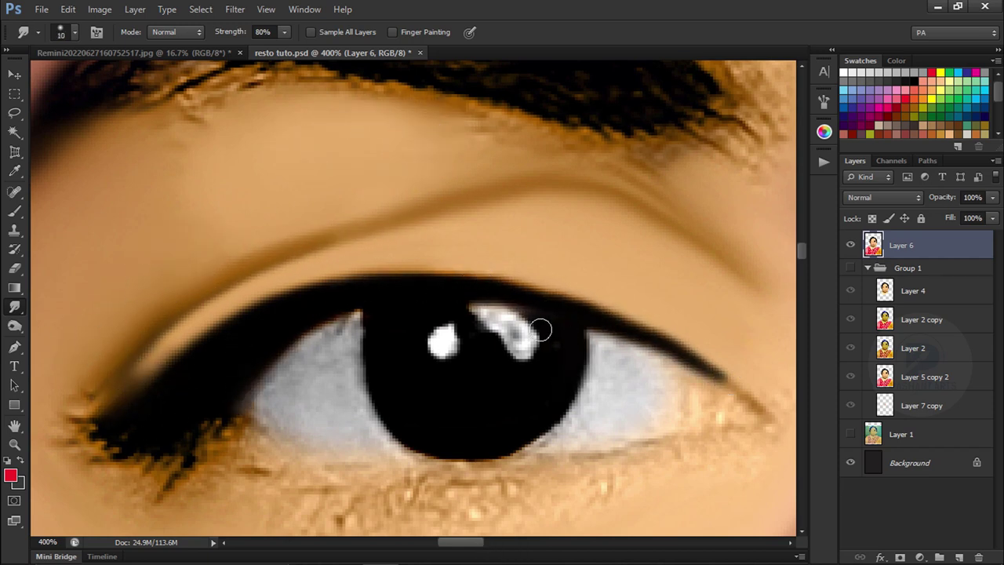
key(ctrl+alt+z)
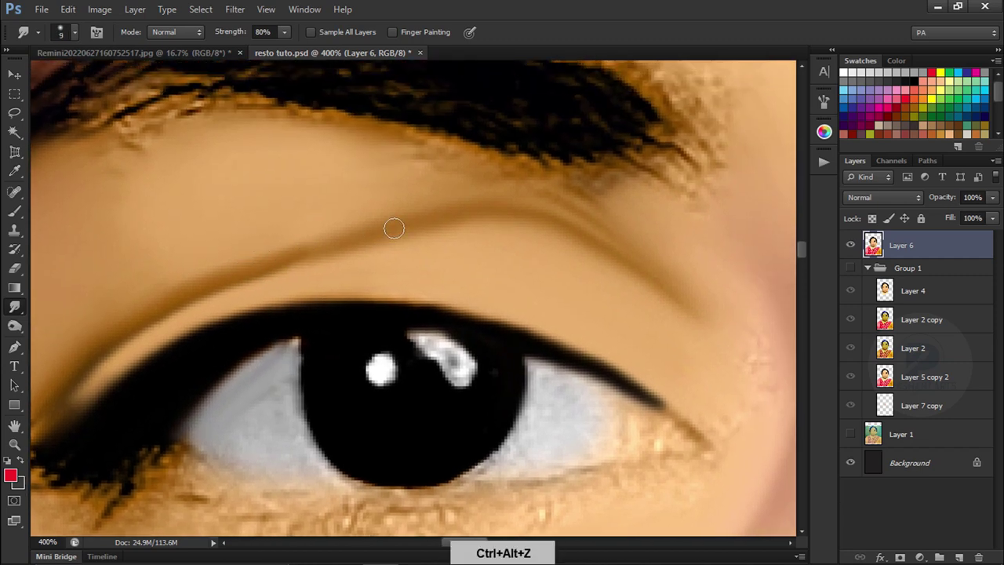
scroll(307, 214, down, 3)
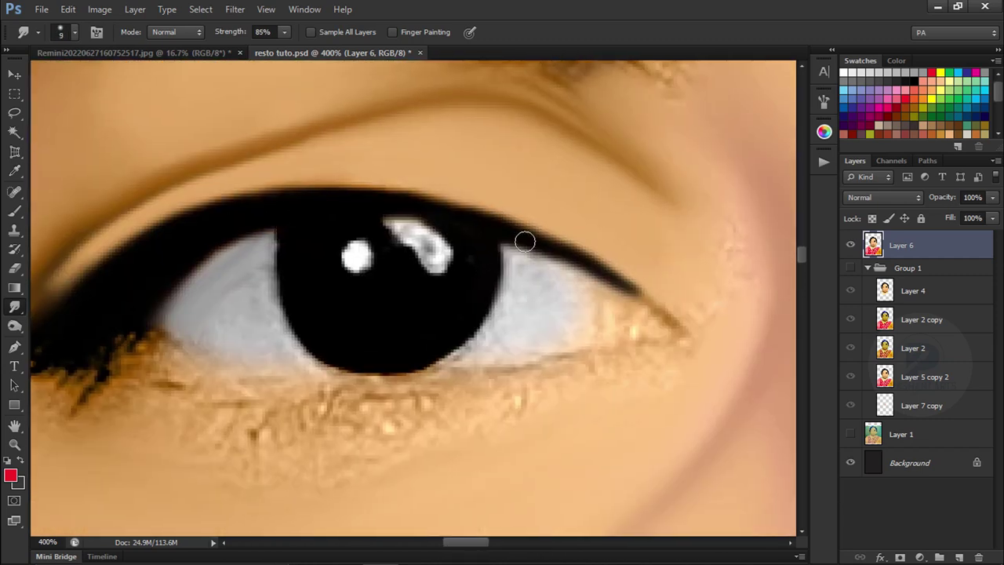
key(bracketleft)
key(bracketleft)
drag(158, 346, 261, 379)
scroll(281, 318, down, 1)
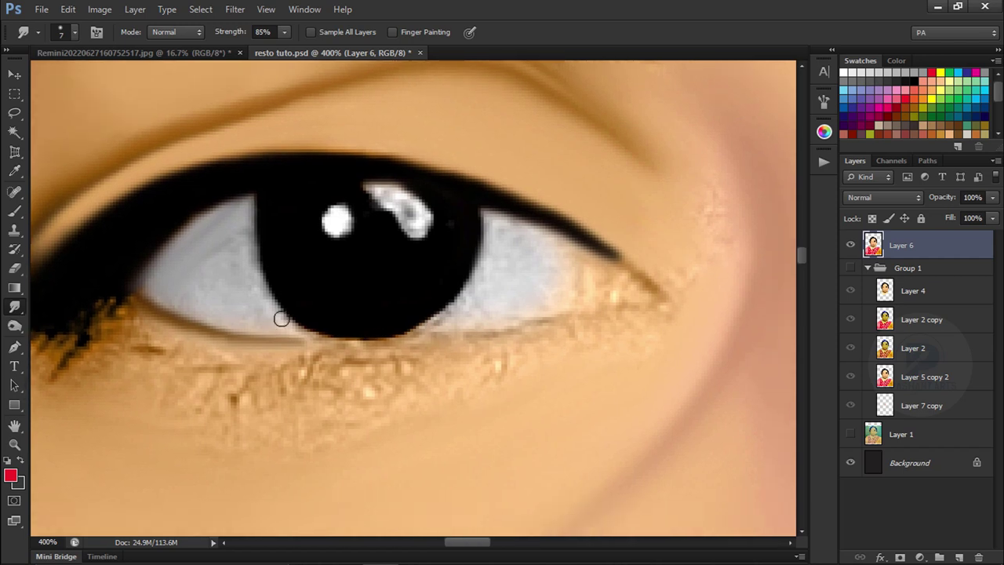
key(ctrl+alt+z)
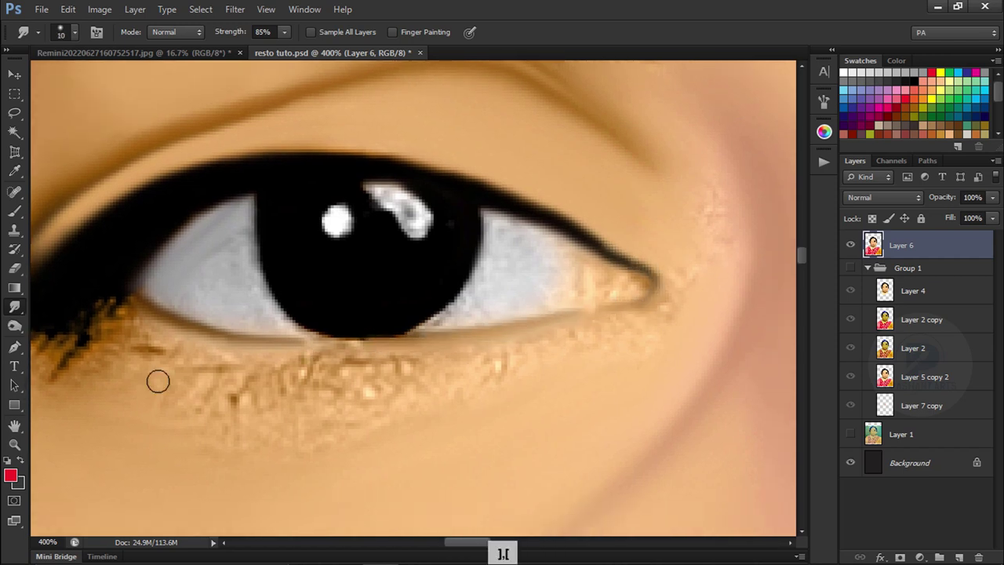
Smooth the grainy under-eye texture and lower lashes with a larger brush
key(bracketright)
drag(136, 377, 575, 343)
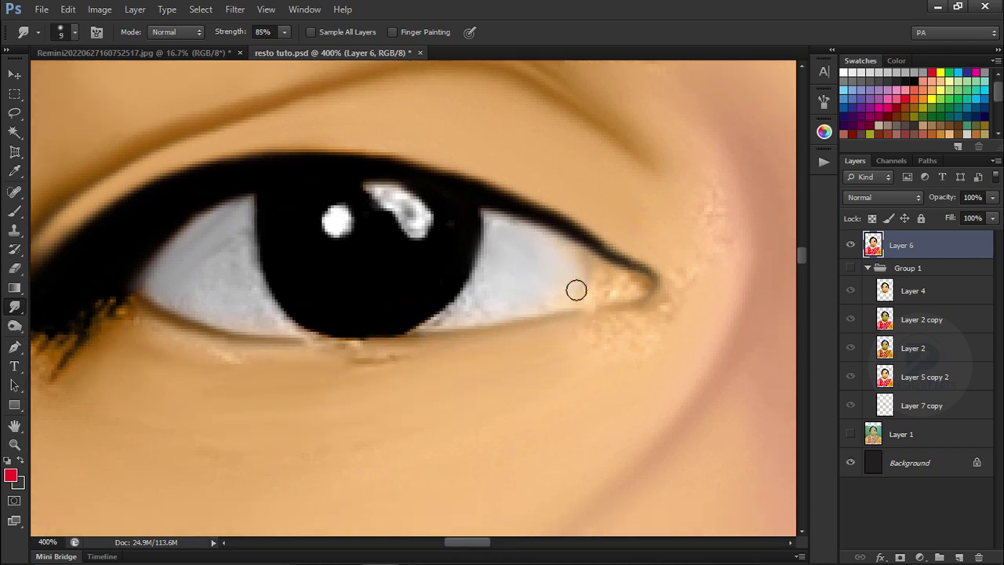
key(ctrl+minus)
key(ctrl+equal)
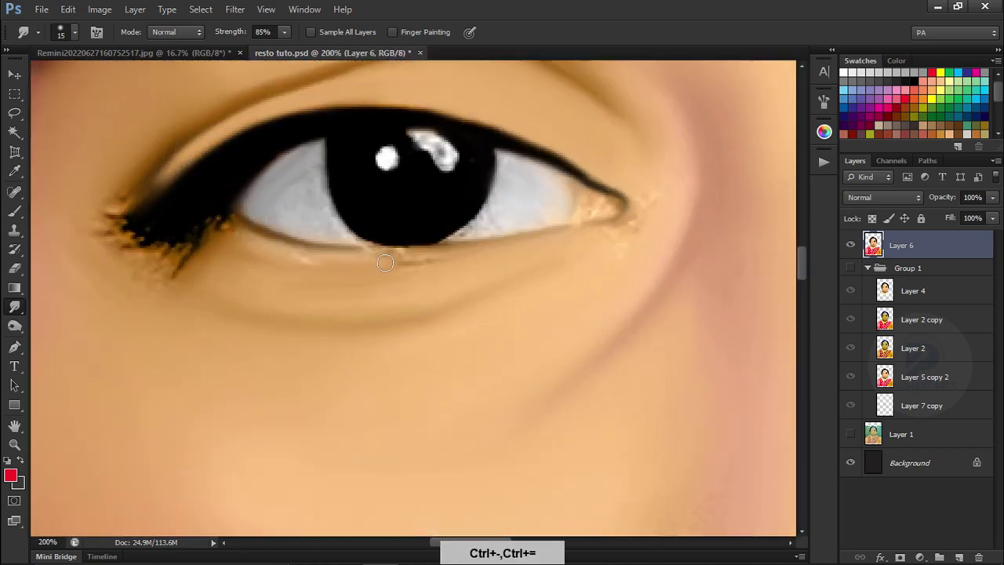
key(bracketleft)
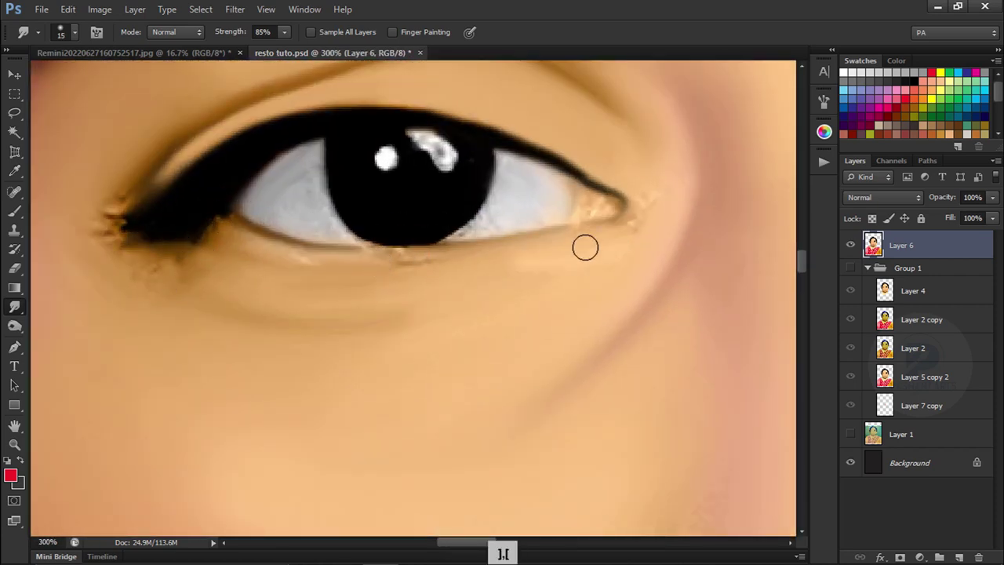
key(ctrl+minus)
key(ctrl+minus)
key(ctrl+minus)
key(ctrl+minus)
key(ctrl+minus)
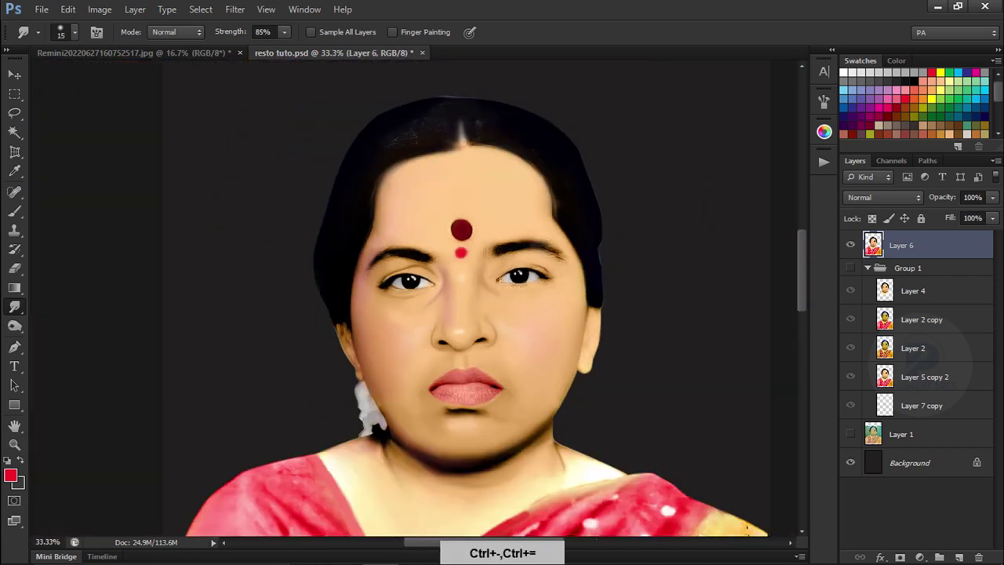
Smudge around the eye at 80% strength, undoing two unwanted strokes
key(ctrl+equal)
key(ctrl+equal)
key(ctrl+equal)
key(bracketright)
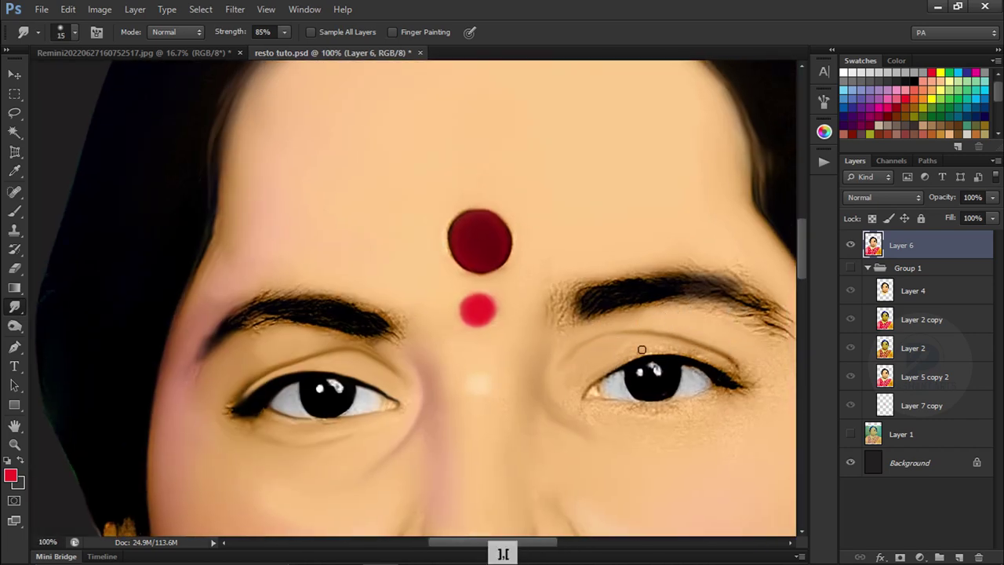
key(ctrl+alt+z)
key(ctrl+minus)
key(ctrl+minus)
key(ctrl+minus)
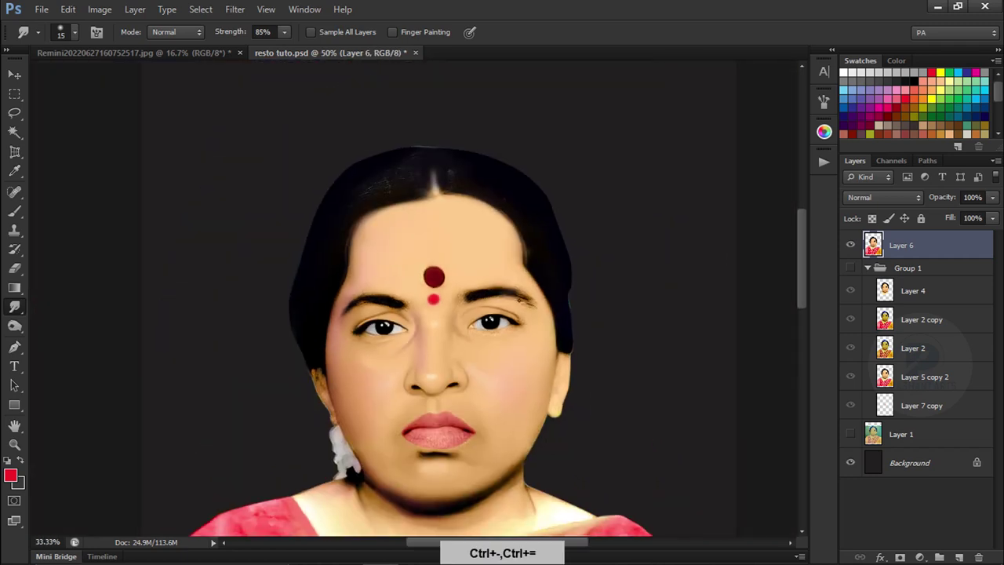
key(ctrl+equal)
key(ctrl+equal)
key(ctrl+equal)
key(ctrl+equal)
key(ctrl+equal)
key(ctrl+minus)
key(ctrl+minus)
key(ctrl+minus)
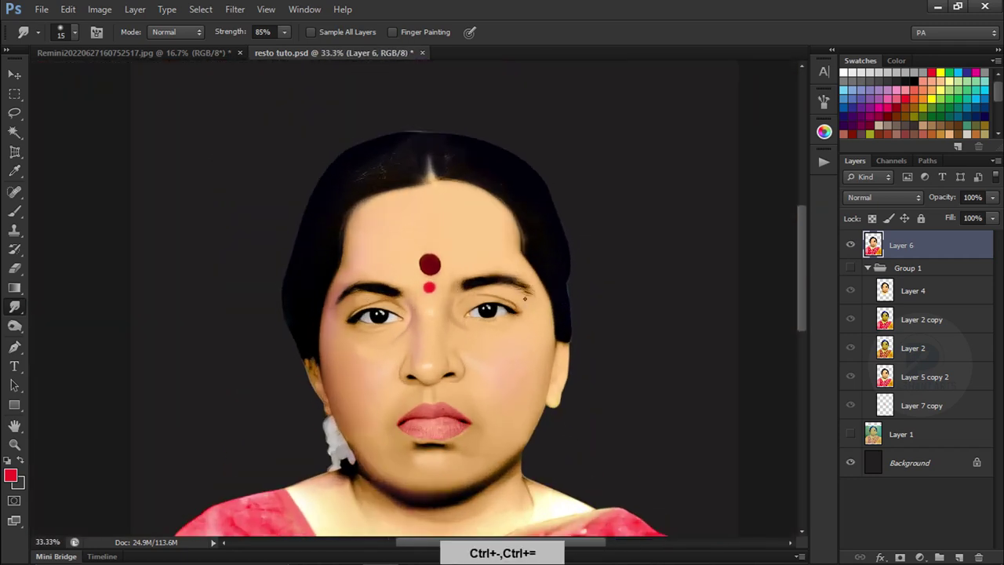
key(ctrl+equal)
key(ctrl+equal)
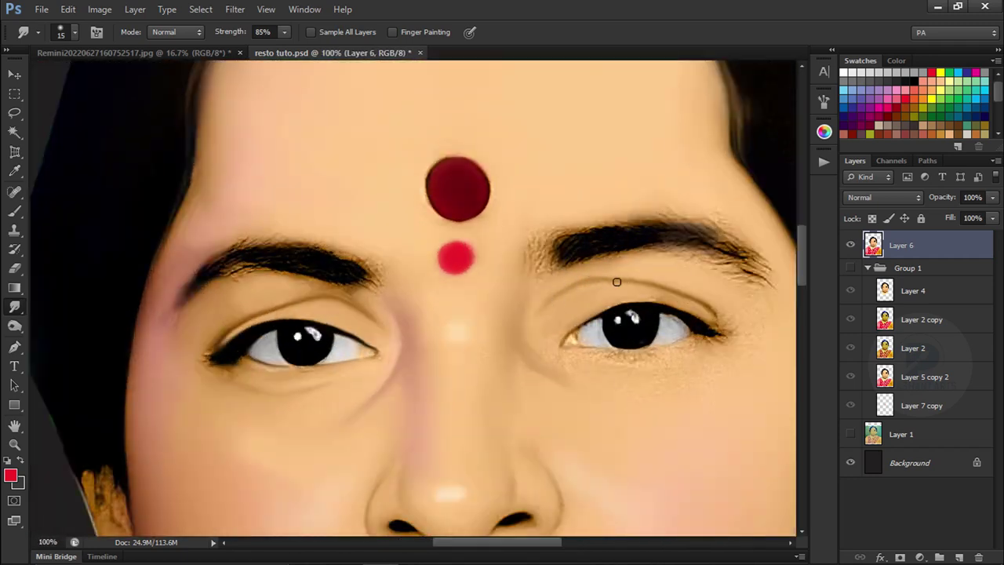
ctrl+click(617, 281)
key(ctrl+alt+z)
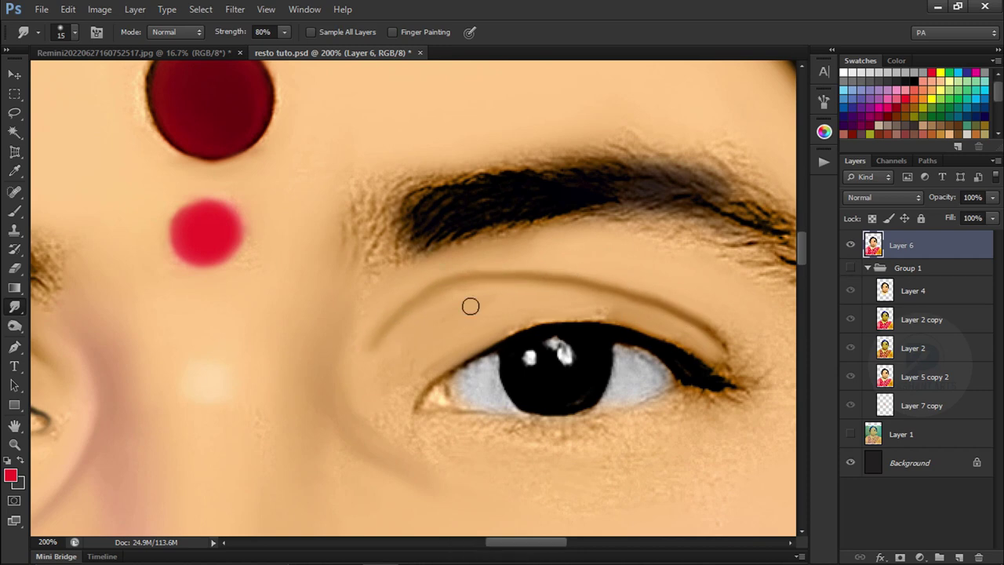
Frame the other eye and eyebrow and enlarge the smudge brush
drag(471, 306, 410, 419)
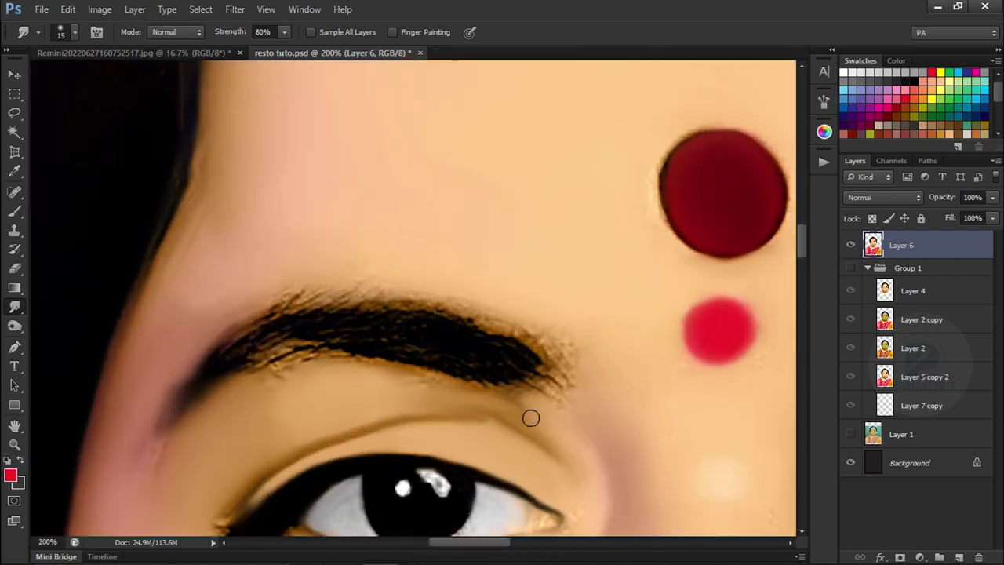
key(ctrl+minus)
key(ctrl+minus)
key(ctrl+plus)
key(ctrl+plus)
key(bracketright)
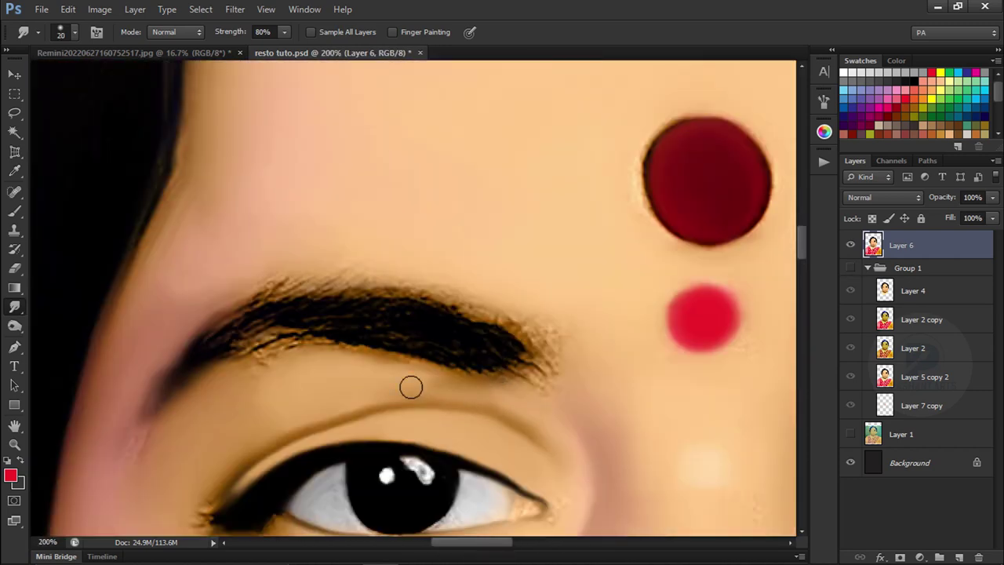
drag(455, 388, 469, 376)
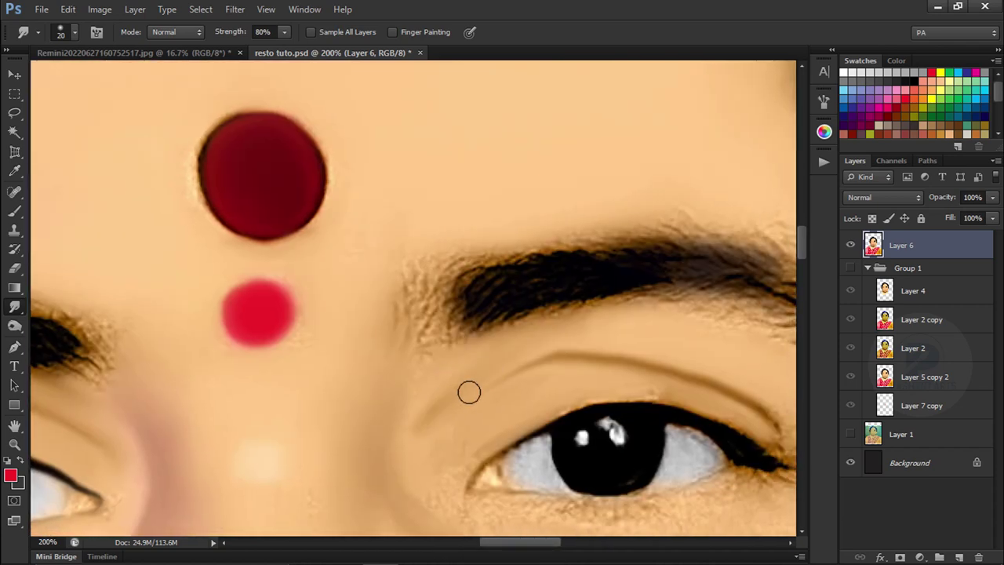
drag(535, 480, 404, 452)
key(bracketright)
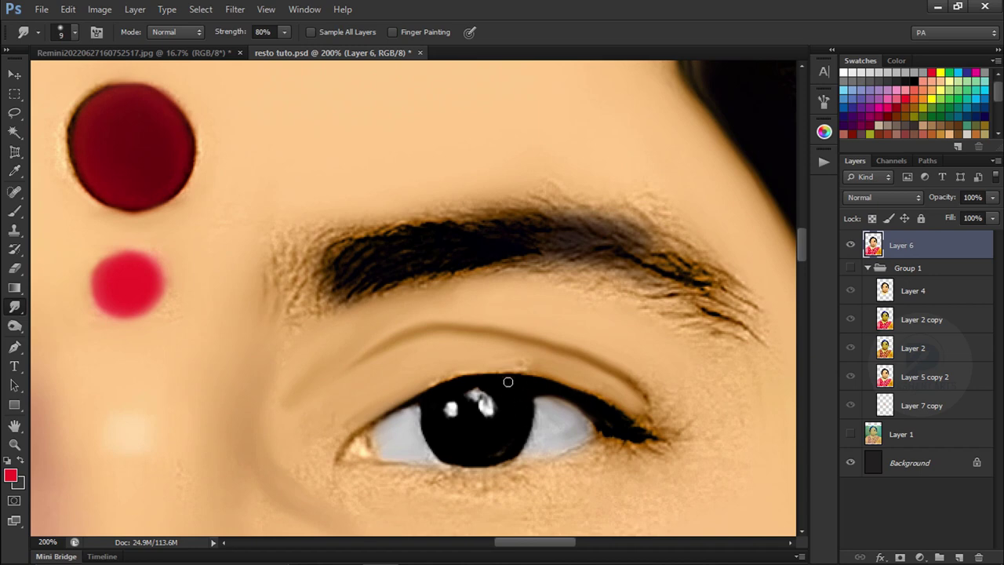
drag(398, 316, 452, 395)
key(ctrl+plus)
key(ctrl+plus)
key(ctrl+plus)
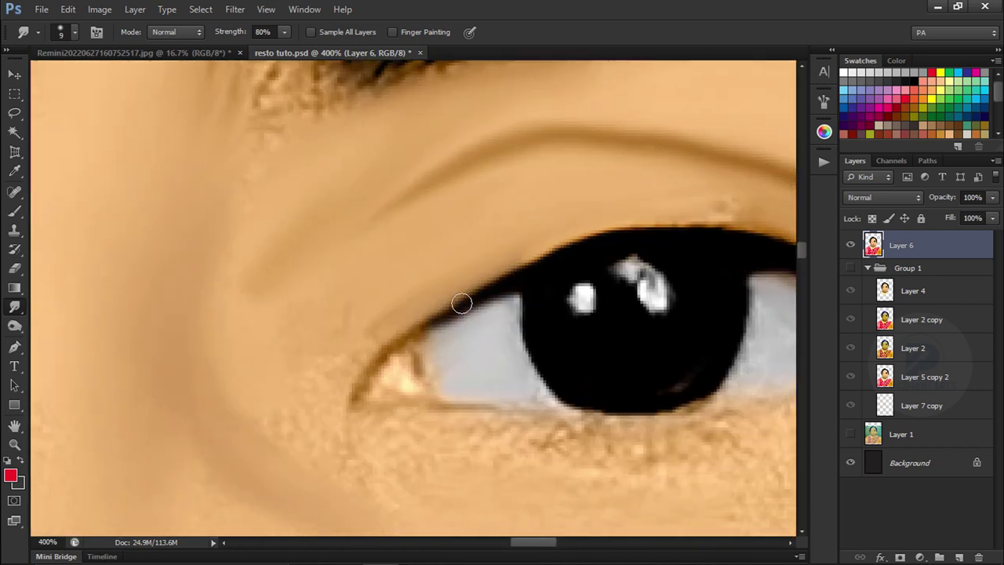
key(ctrl+minus)
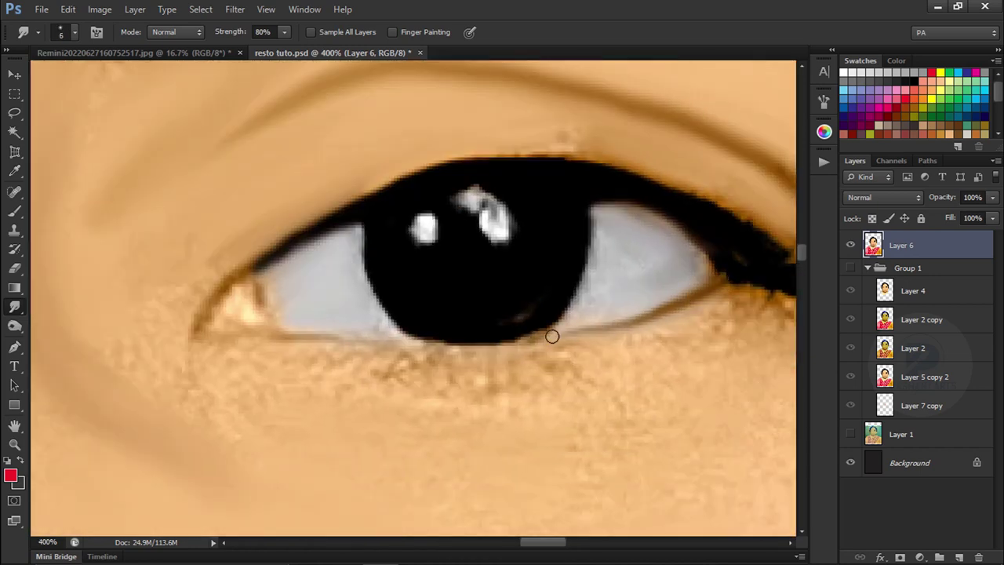
drag(227, 283, 333, 263)
Smooth the skin under the eye and beside its inner corner
drag(322, 345, 612, 369)
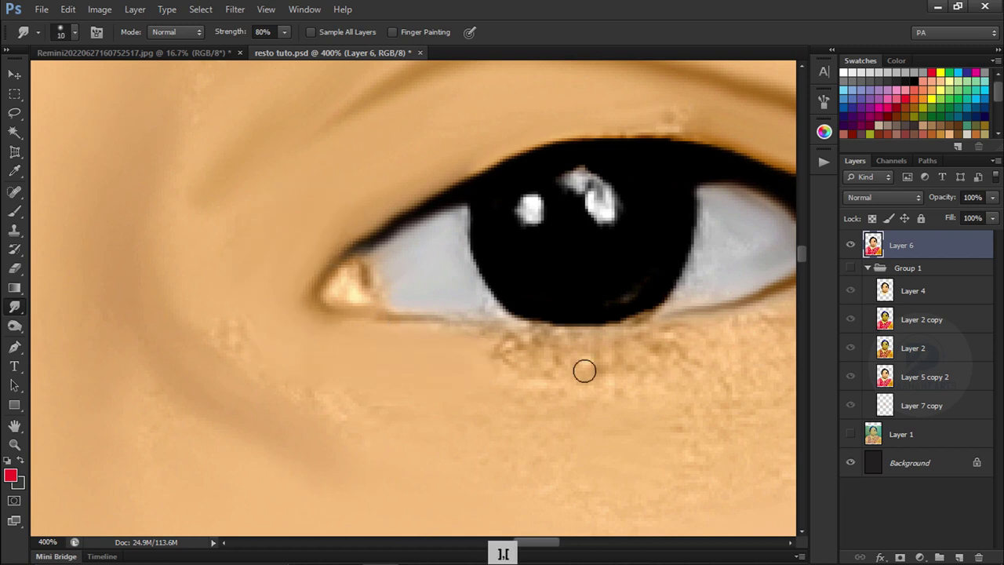
drag(447, 332, 467, 281)
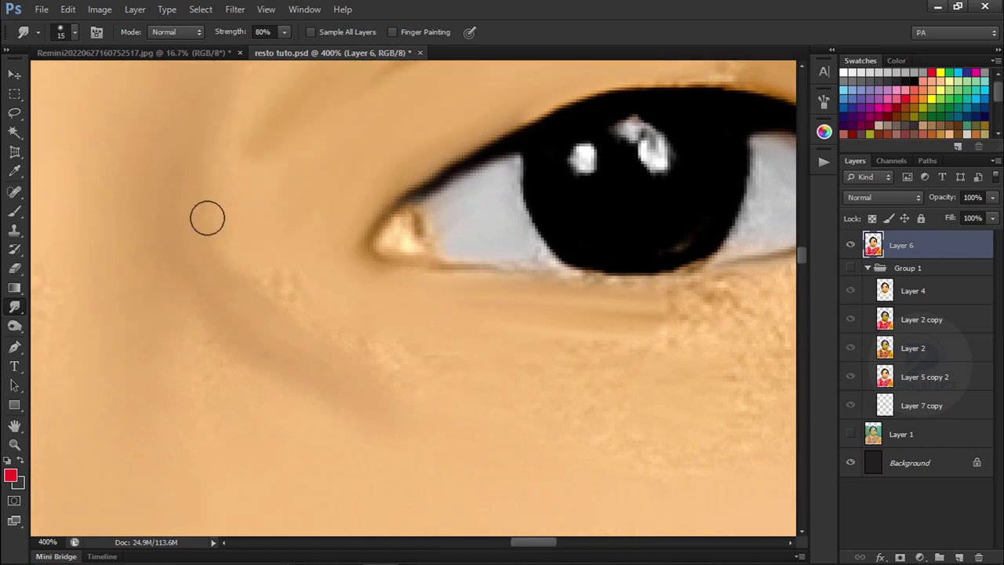
drag(487, 385, 321, 284)
key(bracketright)
key(bracketright)
key(bracketright)
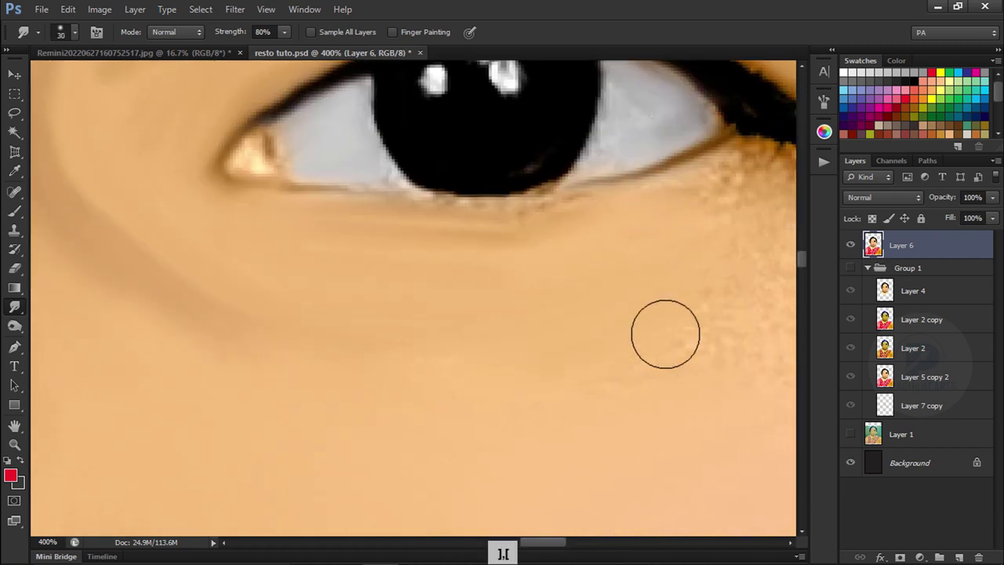
key(ctrl+minus)
key(ctrl+minus)
key(bracketright)
mouse_move(201, 283)
mouse_down()
mouse_move(585, 215)
mouse_move(621, 193)
mouse_up()
key(ctrl+plus)
key(bracketright)
key(bracketright)
key(bracketright)
mouse_move(682, 329)
mouse_down()
mouse_move(478, 291)
mouse_move(579, 230)
mouse_up()
key(bracketleft)
key(ctrl+minus)
key(ctrl+minus)
key(ctrl+minus)
key(ctrl+minus)
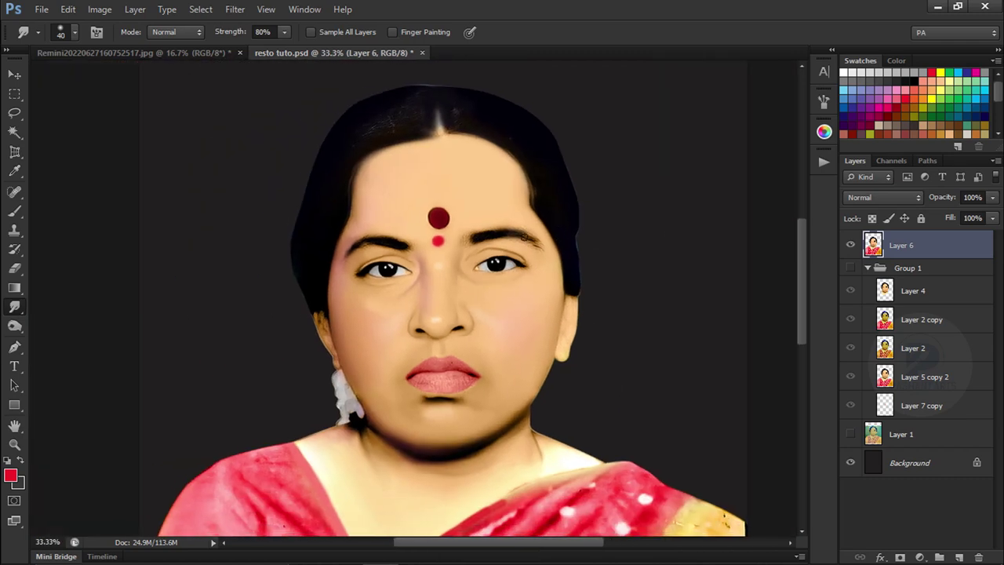
Smudge the dark shadow along the jawline to soften it, undoing one stray stroke
key(ctrl+plus)
key(ctrl+plus)
key(ctrl+plus)
key(ctrl+plus)
key(bracketleft)
mouse_move(556, 433)
mouse_down()
mouse_move(448, 388)
mouse_move(220, 246)
mouse_move(253, 284)
mouse_up()
key(bracketright)
key(bracketright)
key(bracketright)
drag(694, 114, 377, 358)
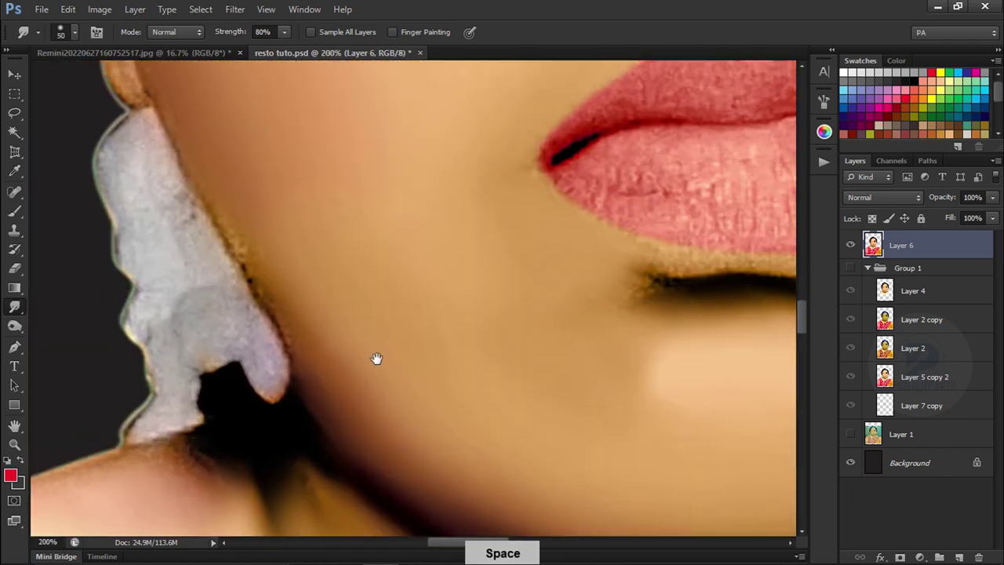
key(ctrl+alt+z)
key(bracketright)
key(ctrl+minus)
key(ctrl+minus)
key(ctrl+minus)
key(ctrl+plus)
key(ctrl+minus)
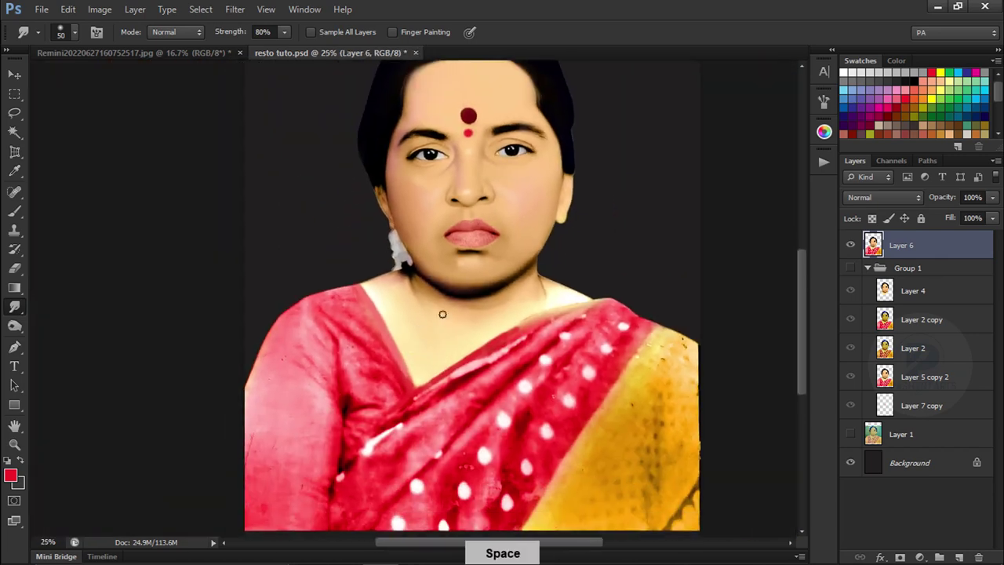
key(ctrl+plus)
key(ctrl+plus)
Paint small white catchlights into both pupils with a small Brush
click(14, 211)
key(ctrl+plus)
key(ctrl+plus)
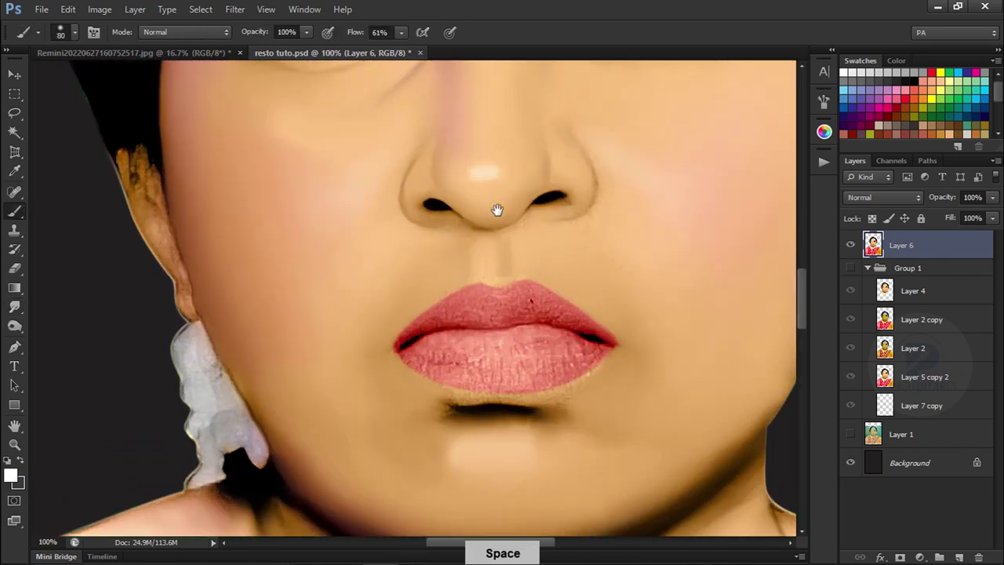
drag(497, 209, 353, 277)
key(ctrl+plus)
key(ctrl+plus)
key(bracketleft)
key(bracketleft)
key(bracketleft)
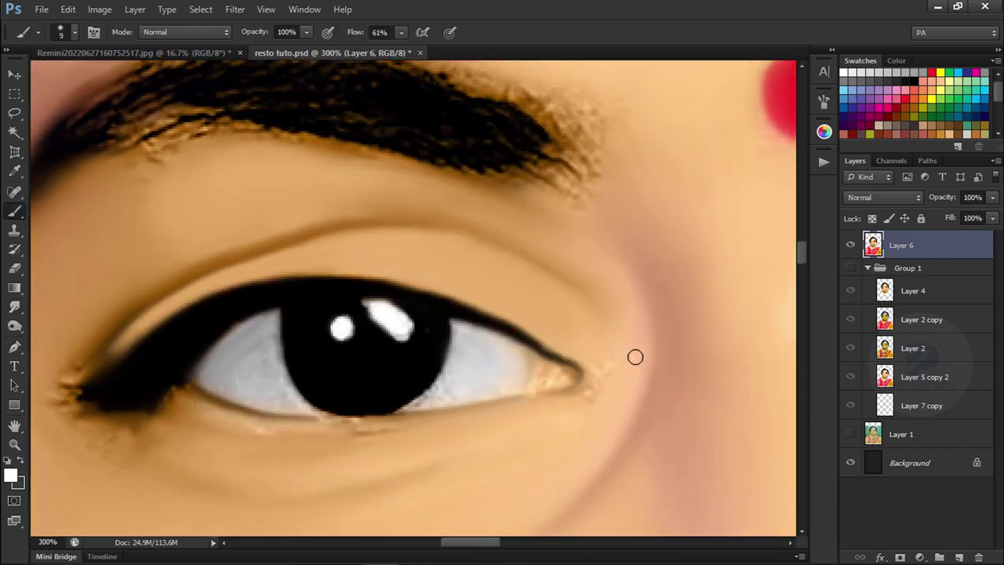
drag(634, 357, 565, 267)
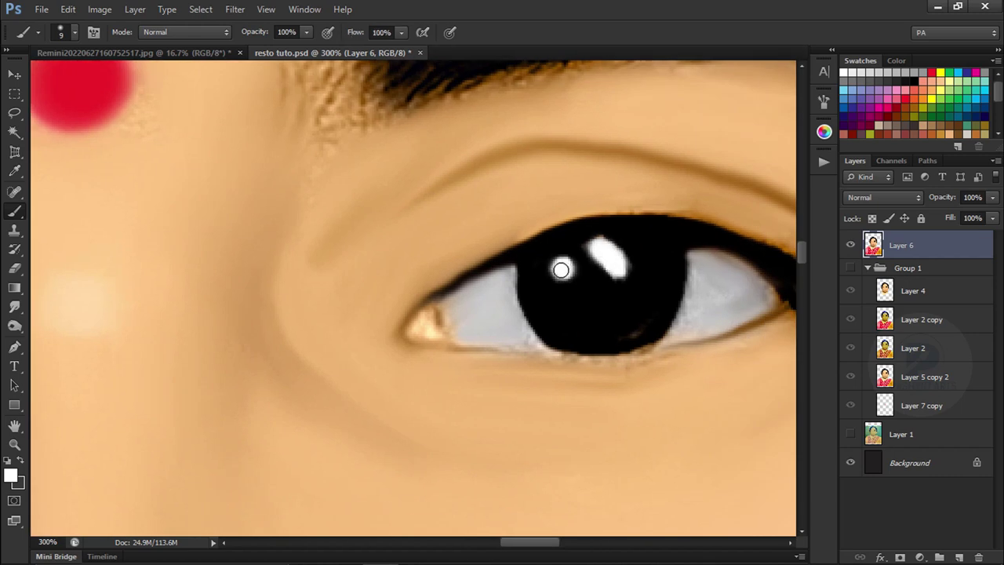
key(ctrl+minus)
key(ctrl+minus)
key(ctrl+minus)
key(ctrl+minus)
key(ctrl+plus)
key(ctrl+plus)
key(ctrl+plus)
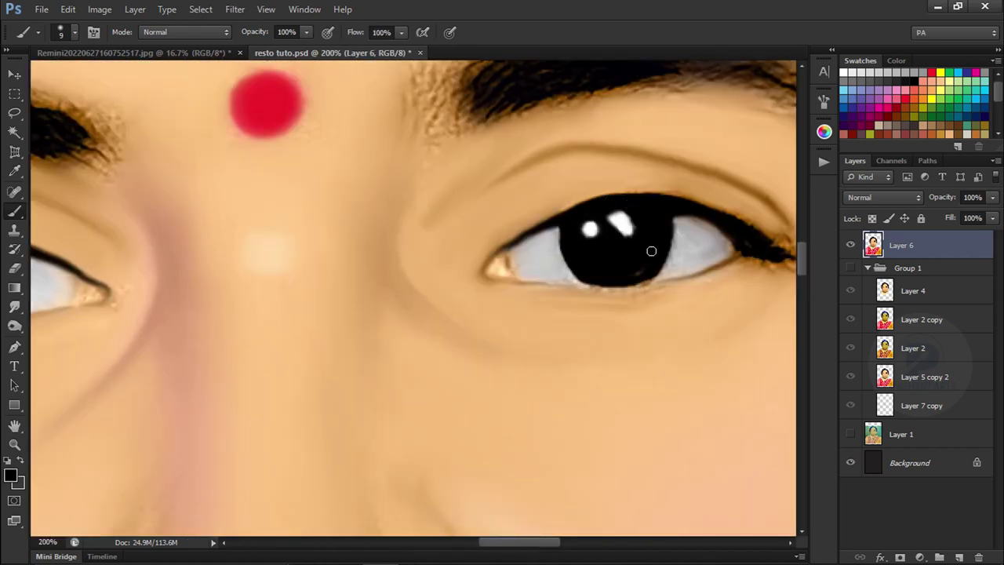
key(ctrl+plus)
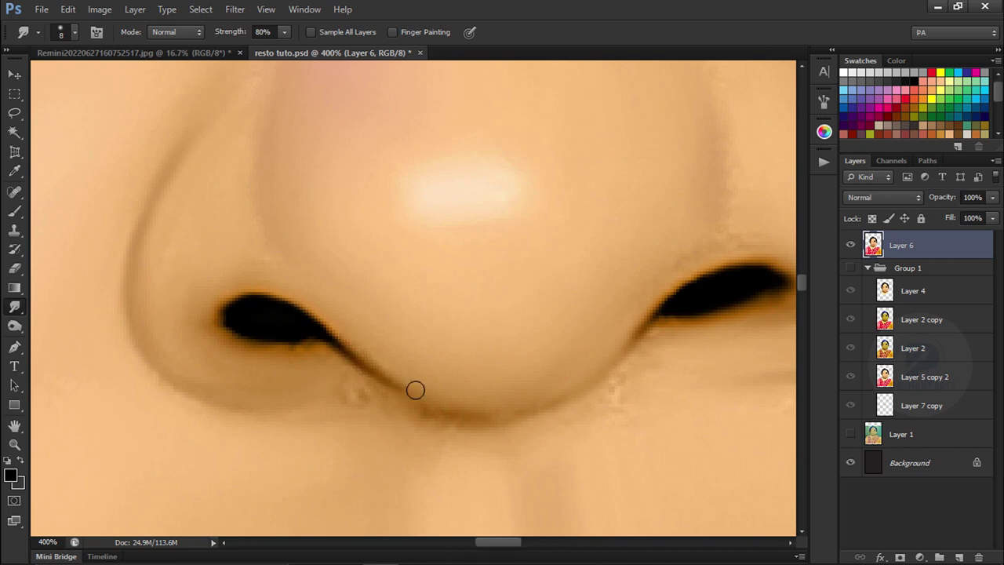
Smudge the nose wings and right nostril rim at 80% strength to soften their outlines
key(bracketright)
key(bracketright)
key(bracketright)
drag(762, 123, 605, 263)
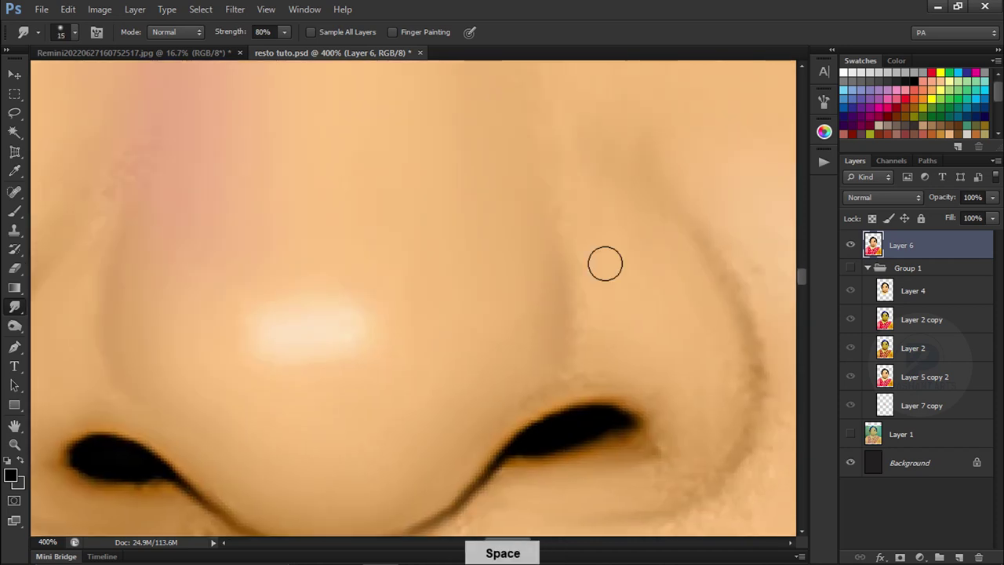
drag(85, 296, 422, 311)
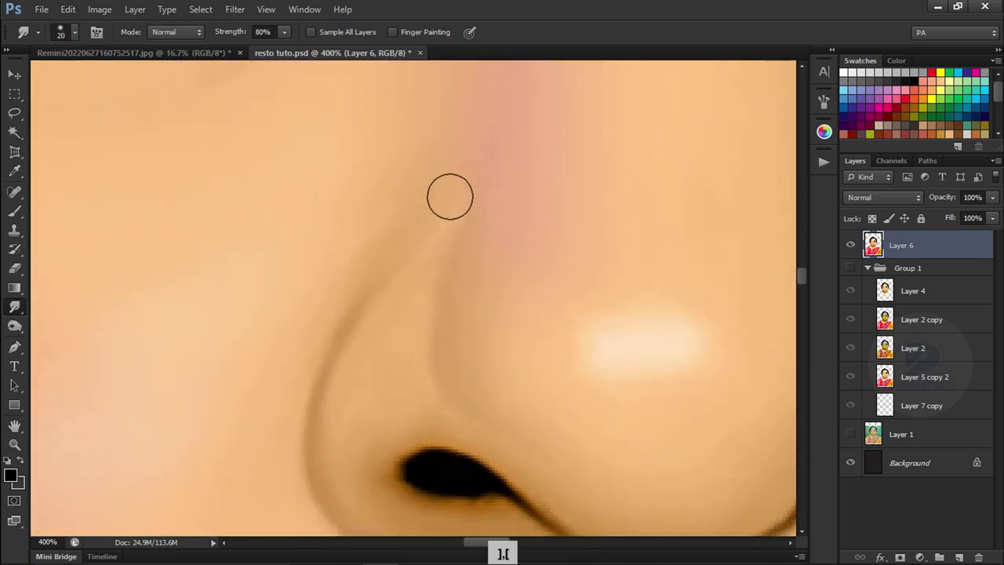
key(bracketright)
drag(449, 196, 250, 169)
drag(509, 464, 324, 240)
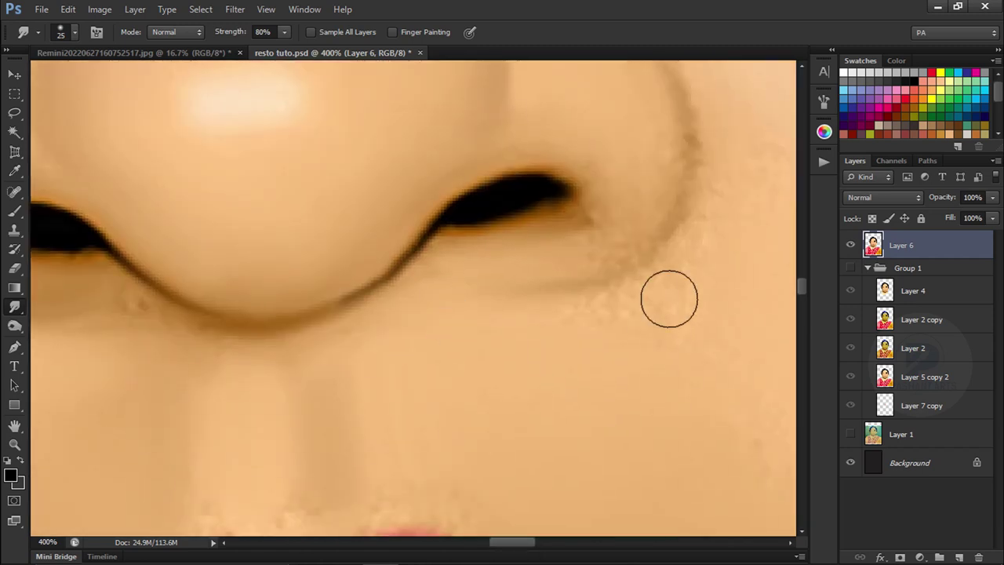
key(bracketleft)
key(bracketleft)
key(bracketleft)
drag(668, 293, 531, 418)
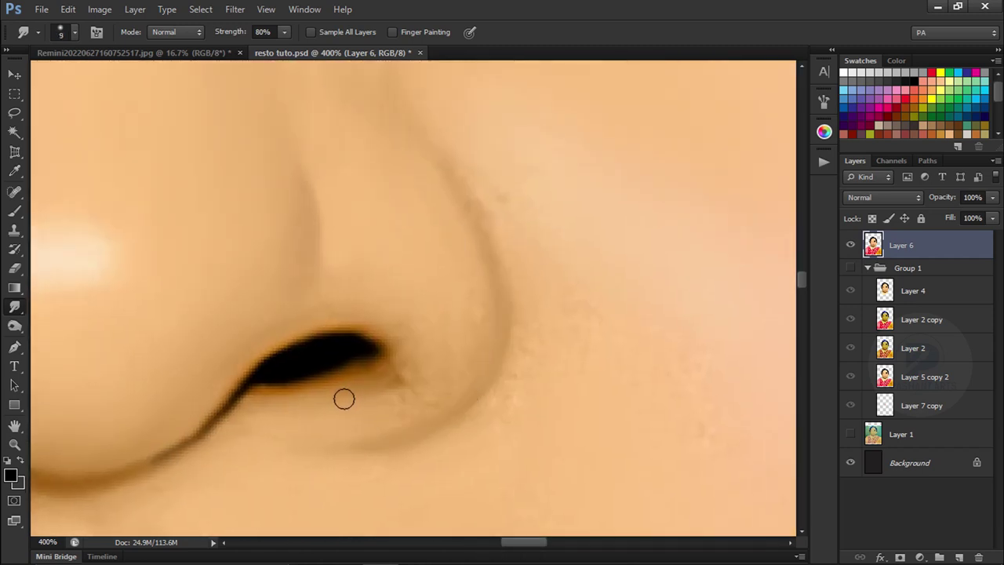
key(bracketleft)
key(bracketleft)
drag(412, 130, 452, 244)
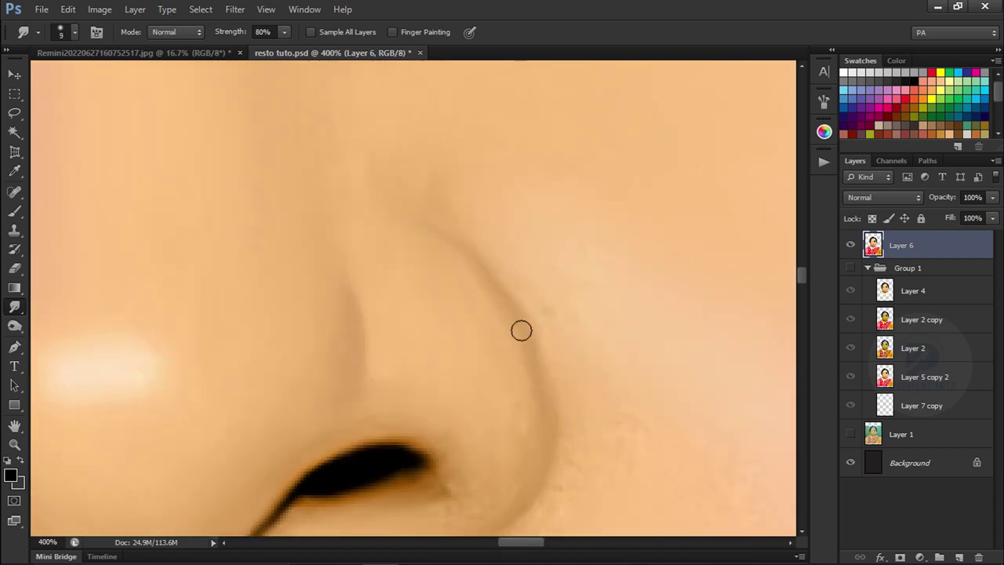
drag(519, 419, 532, 278)
key(bracketleft)
key(bracketleft)
key(bracketleft)
key(bracketright)
Smooth the skin below the nostril and smudge the nose edge upward into the cheek
drag(452, 346, 409, 375)
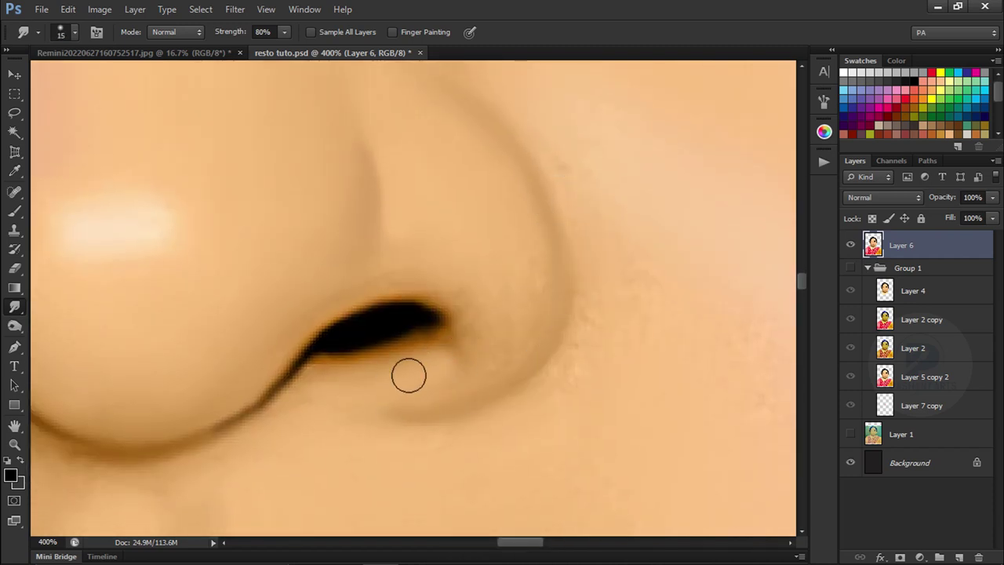
drag(609, 206, 409, 300)
key(bracketright)
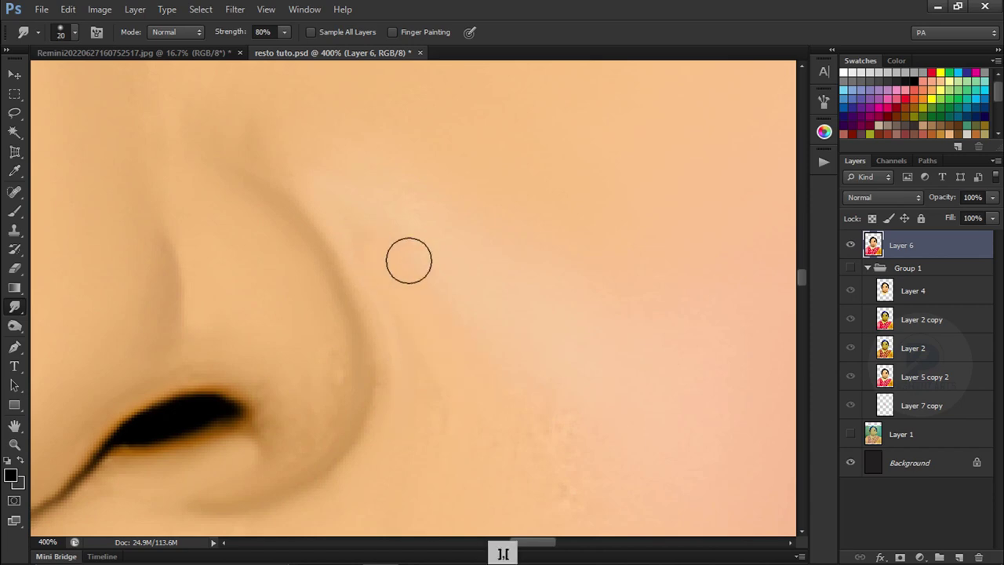
key(ctrl+minus)
key(ctrl+minus)
key(ctrl+minus)
key(ctrl+equal)
key(ctrl+equal)
key(ctrl+equal)
key(bracketleft)
key(bracketleft)
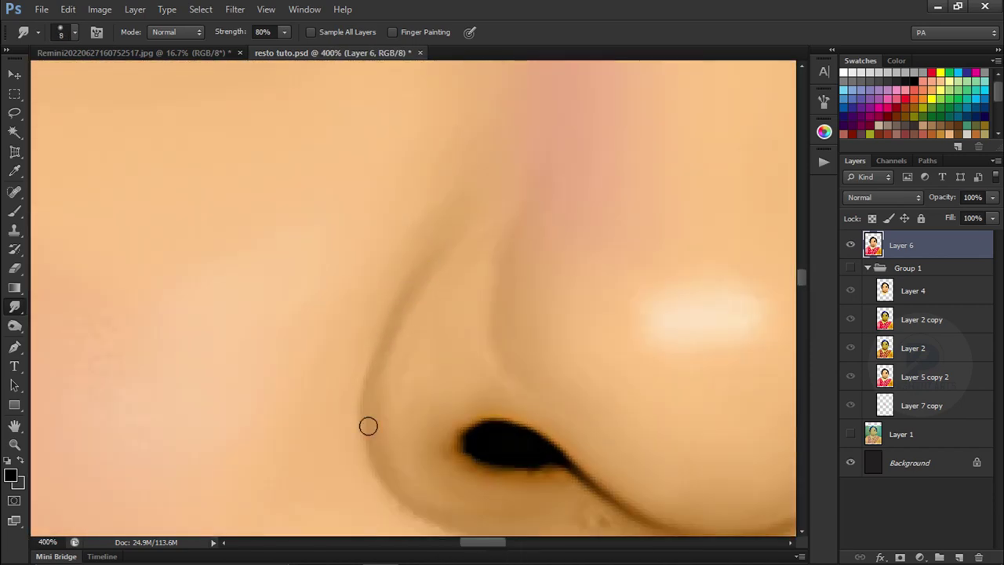
key(bracketright)
key(bracketright)
drag(388, 314, 417, 240)
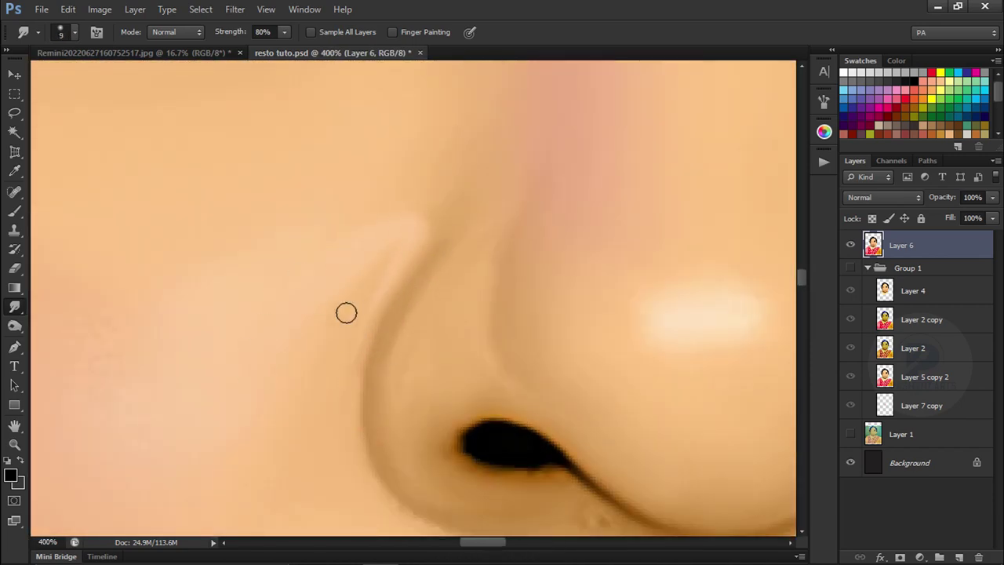
drag(346, 313, 415, 215)
key(ctrl+0)
Sample a skin tone as the painting colour and step back the bad lip-edge stroke
key(ctrl+1)
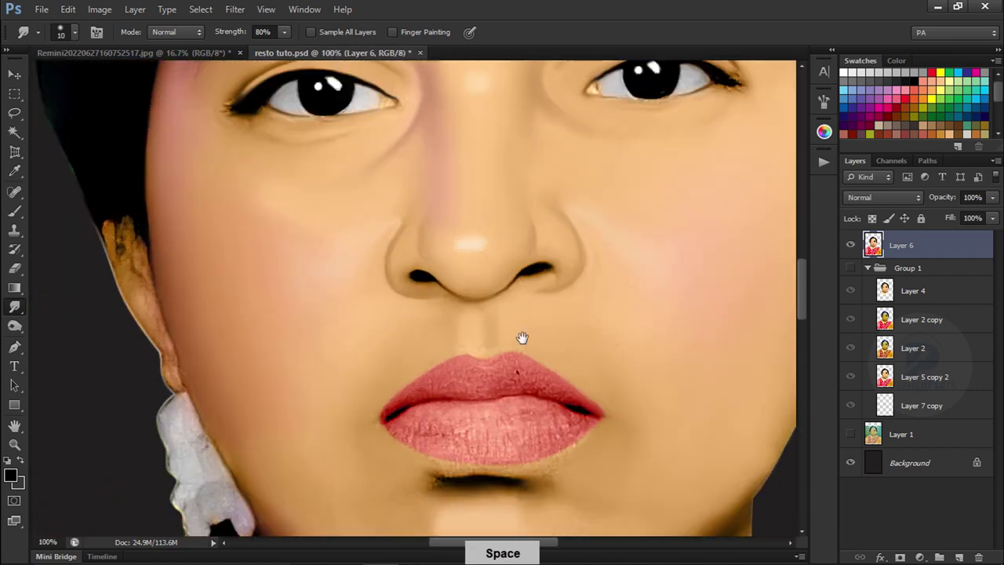
key(ctrl+equal)
key(ctrl+equal)
key(bracketright)
key(bracketright)
key(bracketright)
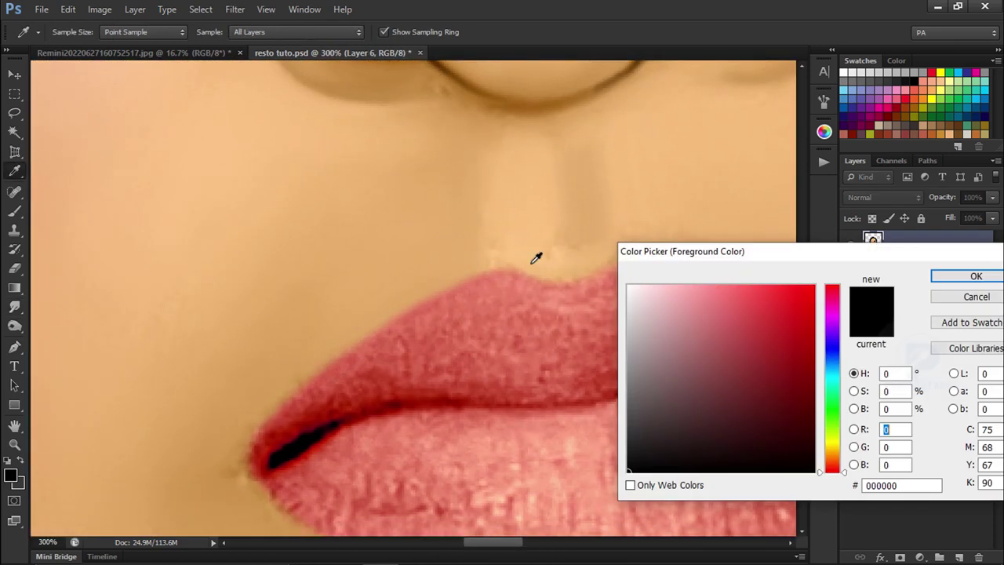
click(533, 258)
key(Return)
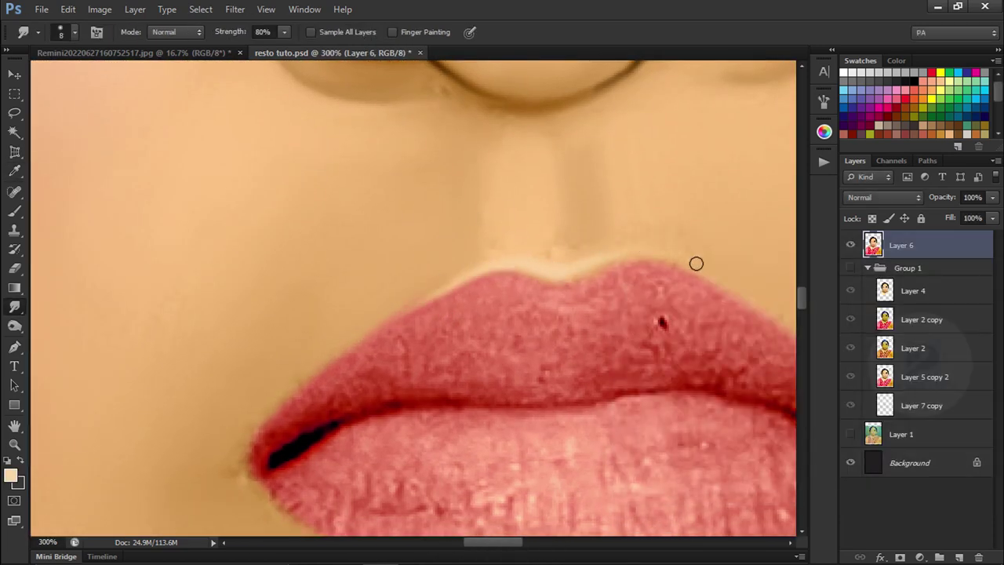
key(ctrl+alt+z)
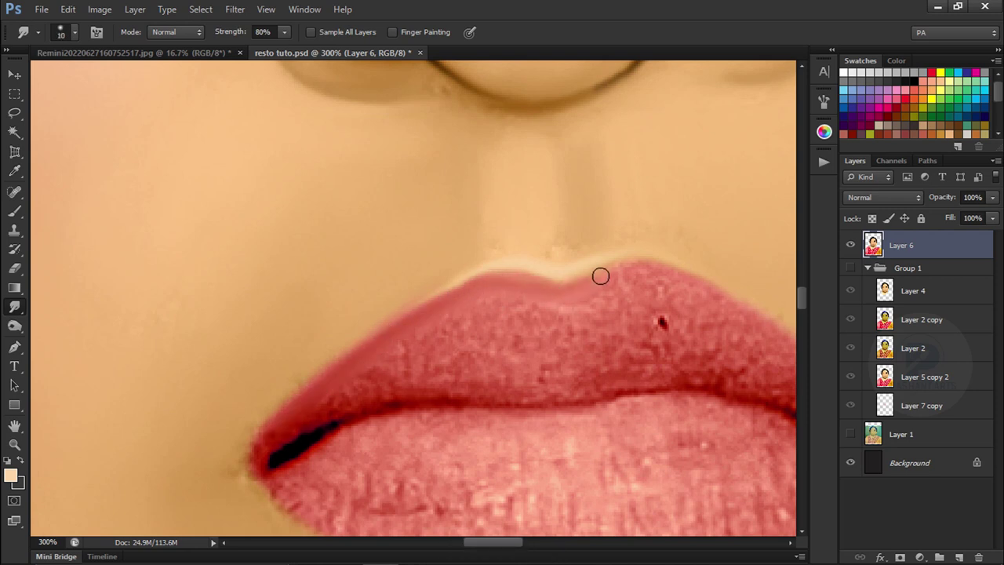
drag(601, 276, 555, 351)
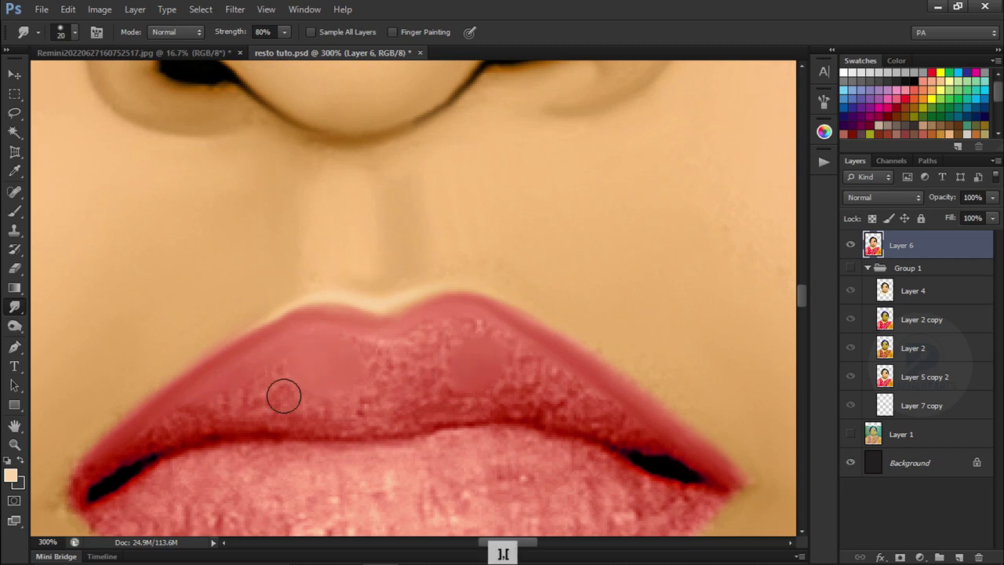
Smudge the dark line between the lips and smooth the lower-lip texture from both sides
drag(189, 444, 626, 442)
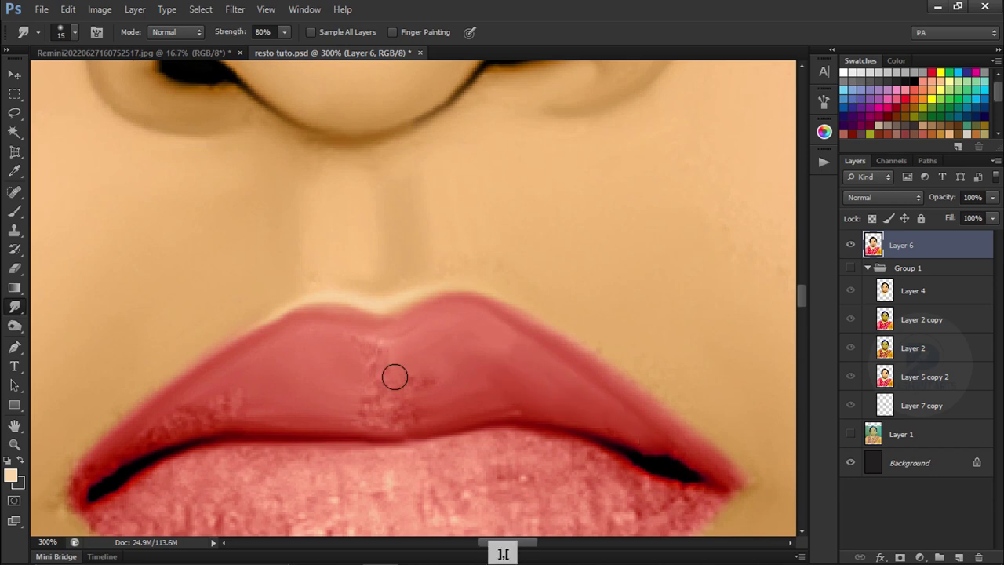
drag(258, 407, 285, 242)
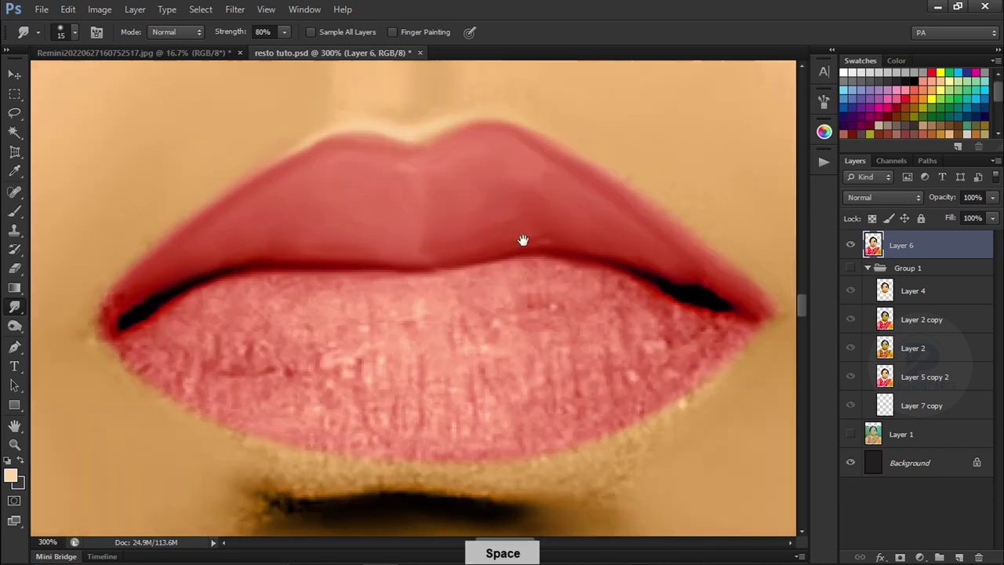
mouse_move(753, 322)
mouse_down()
mouse_move(598, 287)
mouse_move(413, 296)
mouse_up()
key(bracketright)
mouse_move(258, 328)
mouse_down()
mouse_move(195, 316)
mouse_move(381, 393)
mouse_move(418, 363)
mouse_move(682, 329)
mouse_up()
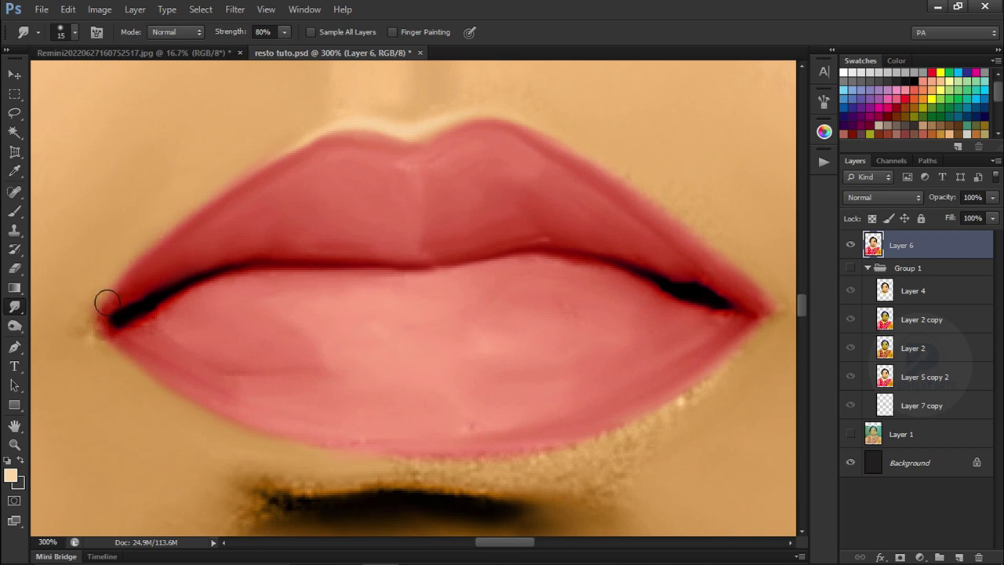
Soften the dark shadow under the lower lip and its rough edge above the chin
key(bracketright)
scroll(653, 324, down, 3)
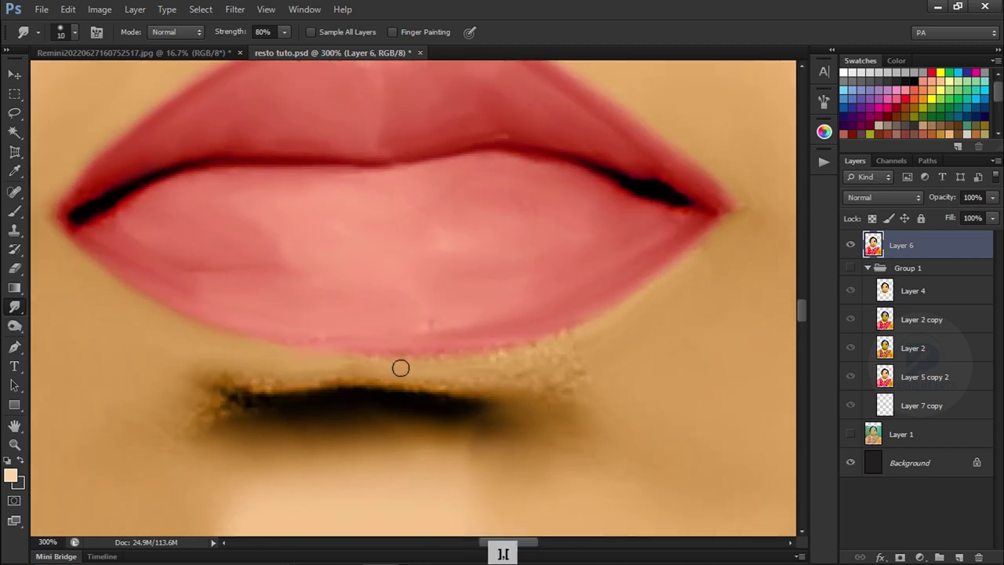
mouse_move(424, 417)
mouse_down()
mouse_move(564, 361)
mouse_move(157, 380)
mouse_up()
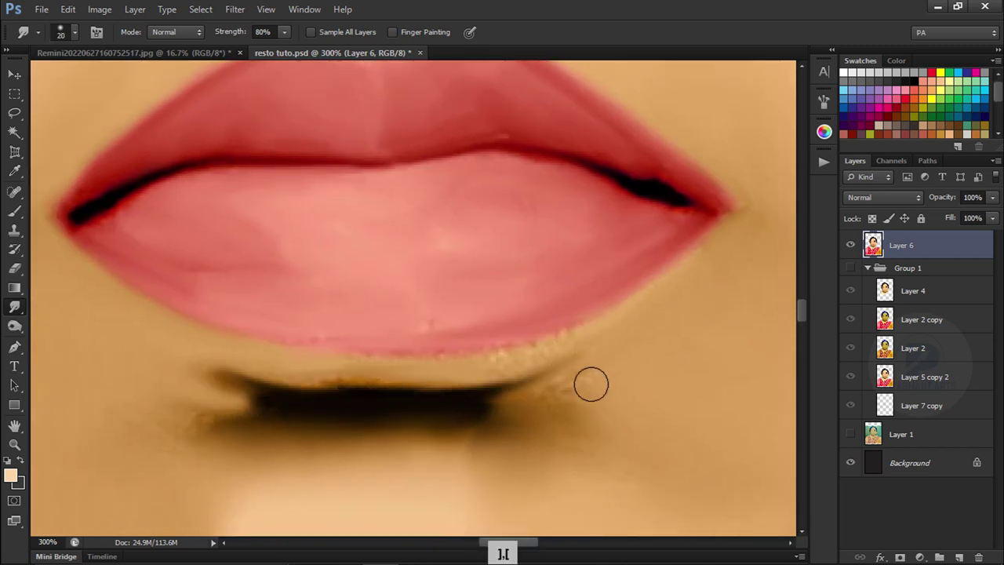
mouse_move(592, 381)
mouse_down()
mouse_move(177, 390)
mouse_move(153, 346)
mouse_up()
drag(496, 385, 592, 357)
key(bracketright)
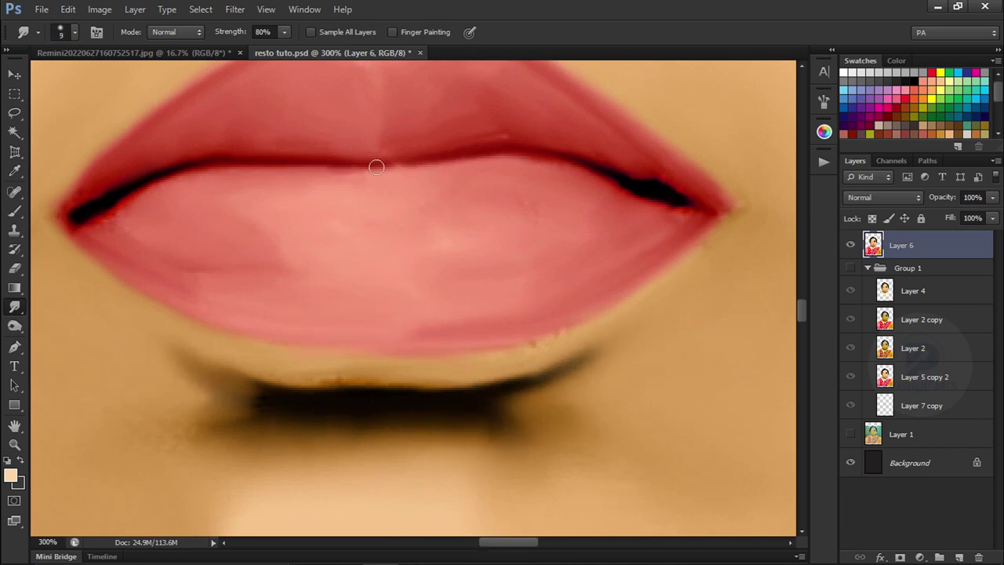
key(ctrl+minus)
key(ctrl+minus)
key(ctrl+minus)
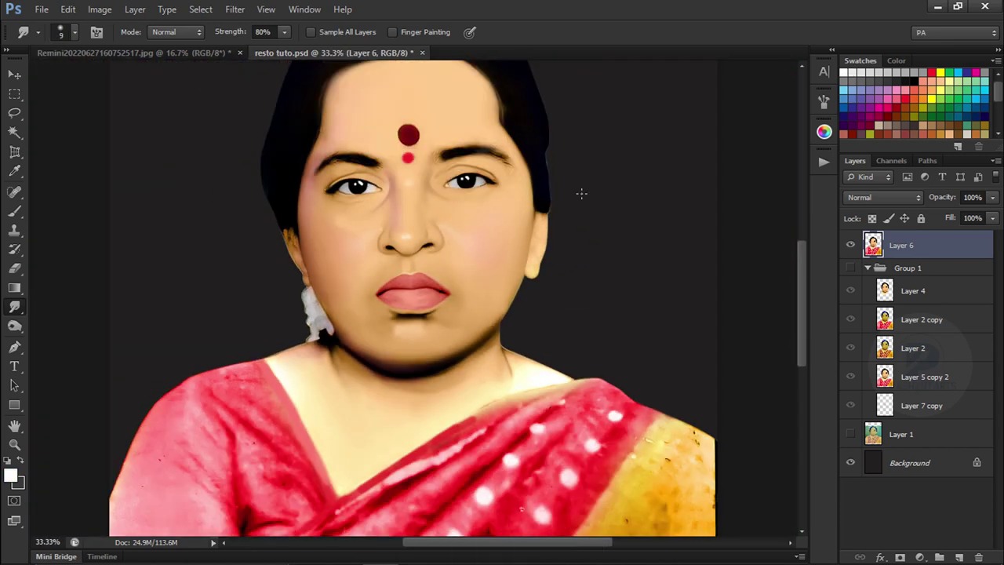
key(ctrl+equal)
key(ctrl+equal)
key(ctrl+equal)
key(bracketright)
key(bracketright)
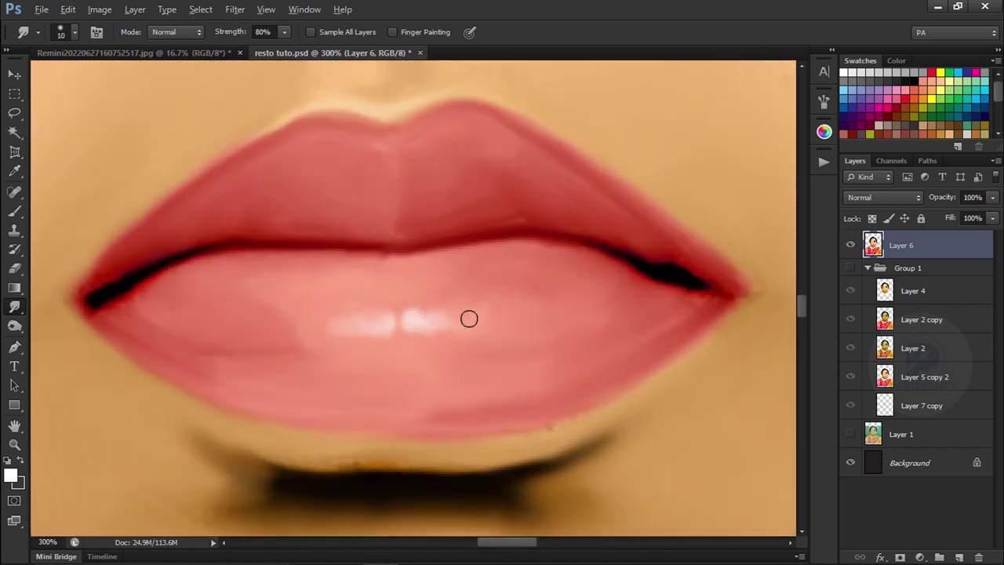
key(ctrl+minus)
key(ctrl+minus)
key(ctrl+minus)
key(ctrl+minus)
key(ctrl+minus)
key(ctrl+minus)
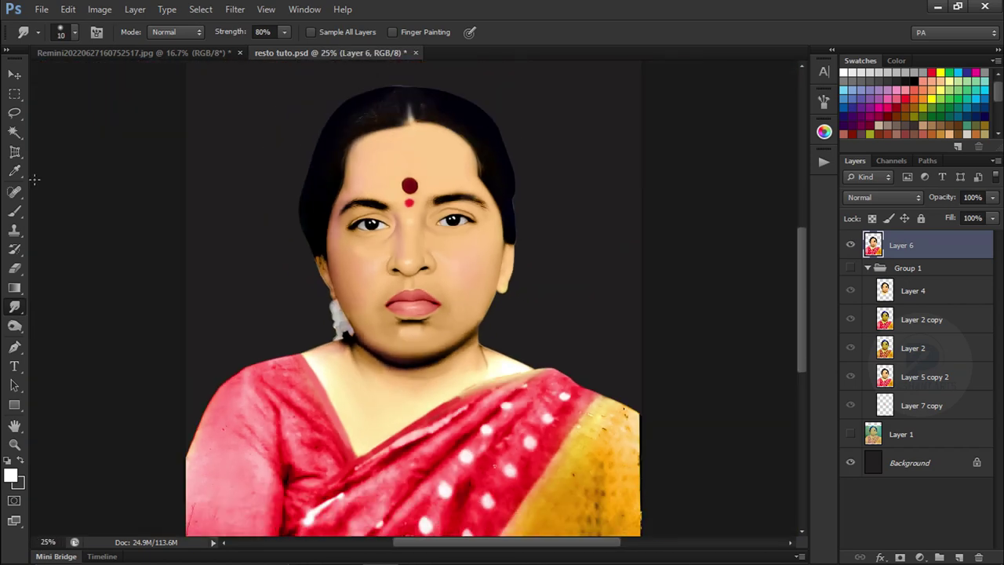
Paint a feathered skin-tone highlight over the forehead on a new layer at 71% opacity
key(p)
key(ctrl+equal)
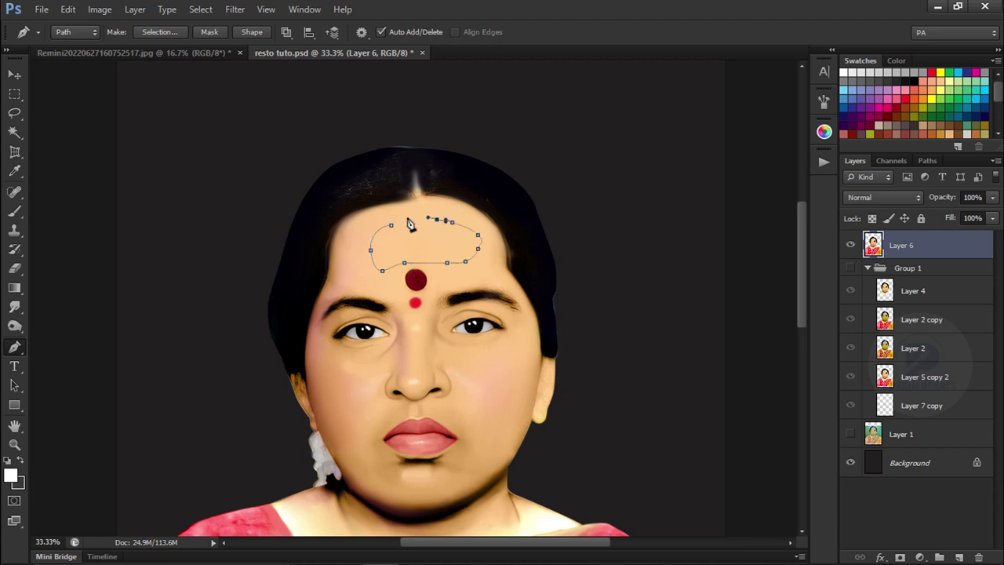
key(ctrl+Return)
key(shift+F6)
key(Return)
key(b)
key(ctrl+shift+alt+n)
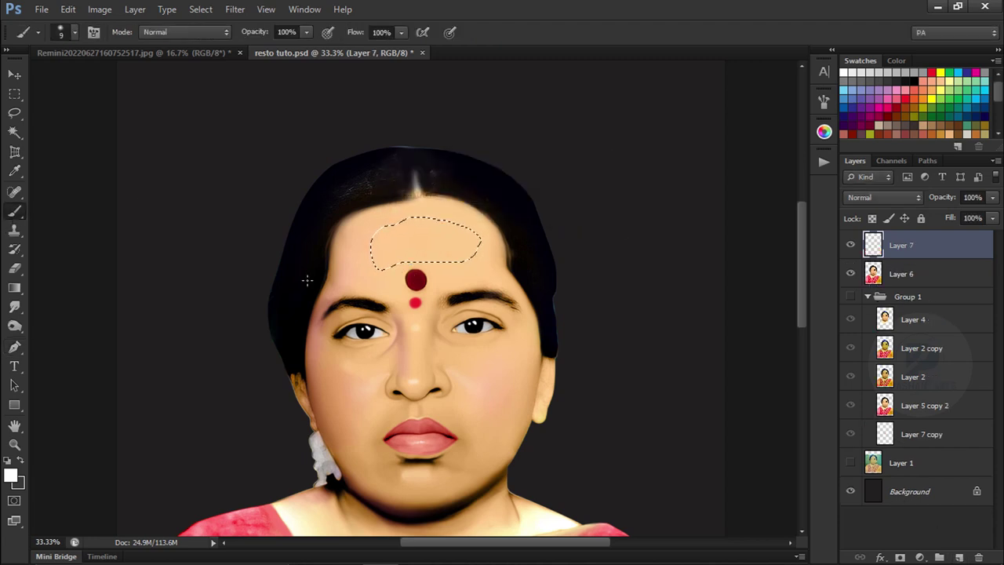
key(ctrl+equal)
alt+click(359, 216)
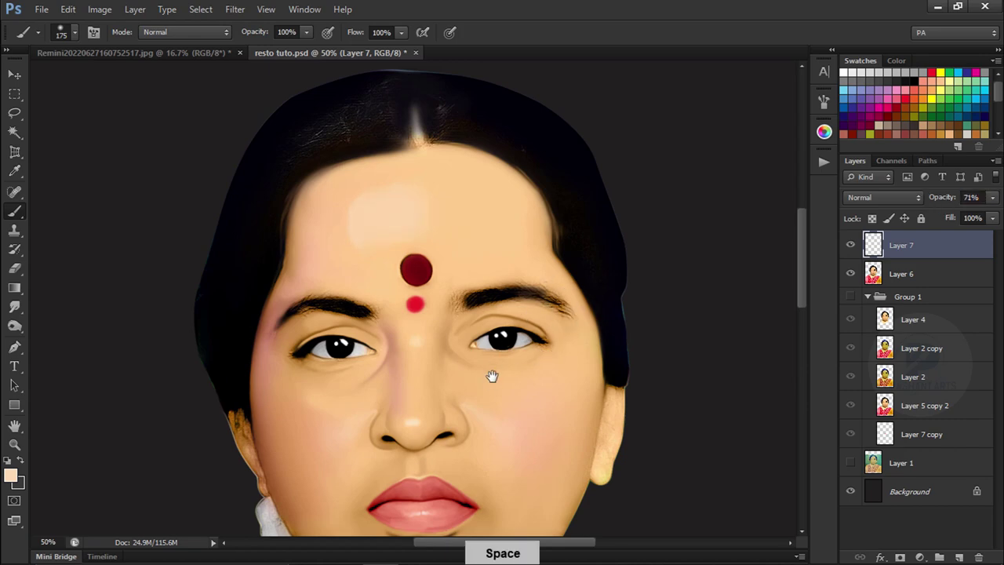
key(ctrl+minus)
Merge the forehead highlight layer down into Layer 6
key(p)
key(v)
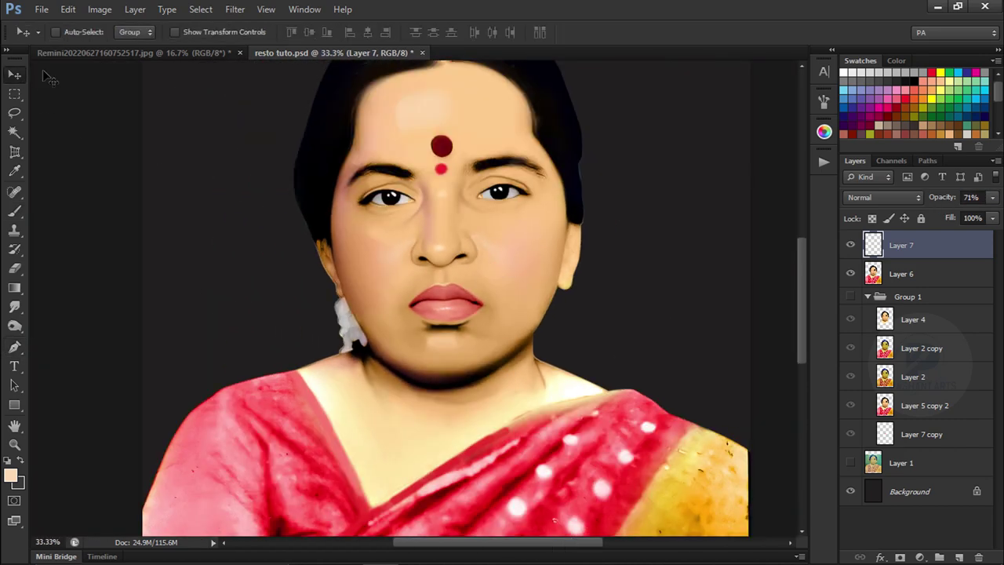
key(ctrl+e)
key(ctrl+minus)
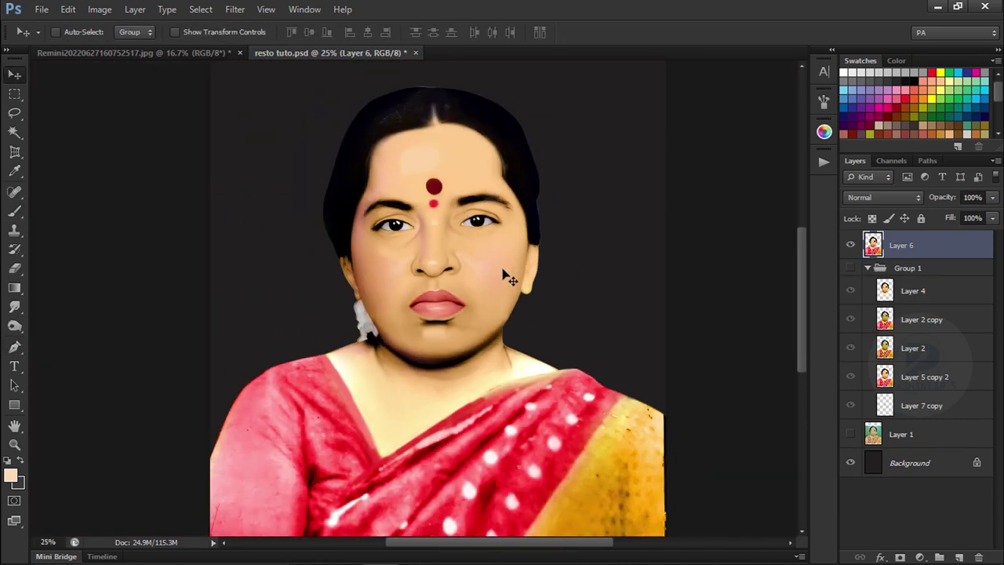
Paint a chin highlight on a new layer and blend it with a large soft smudge brush
key(ctrl+equal)
key(ctrl+equal)
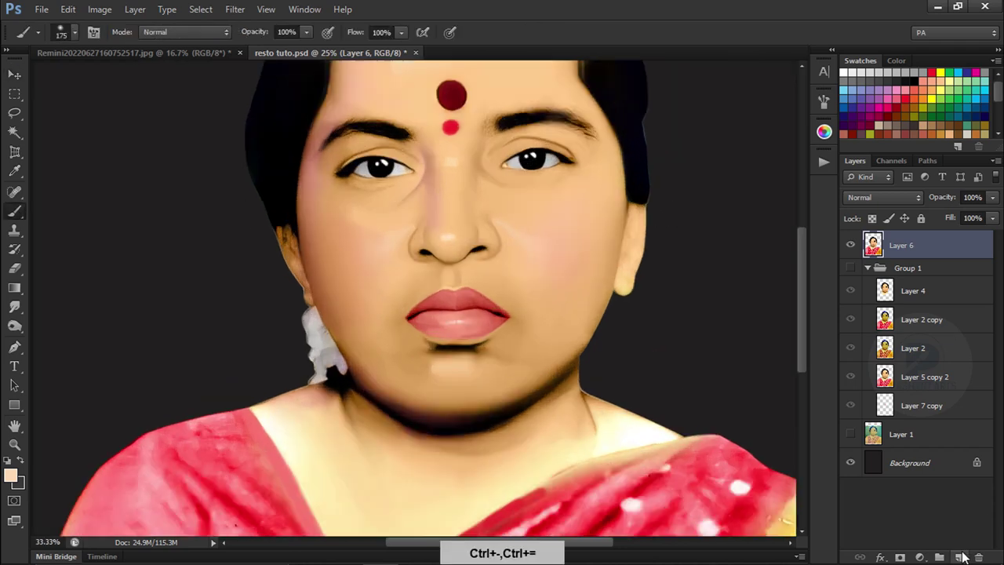
key(ctrl+equal)
key(ctrl+shift+alt+n)
key(b)
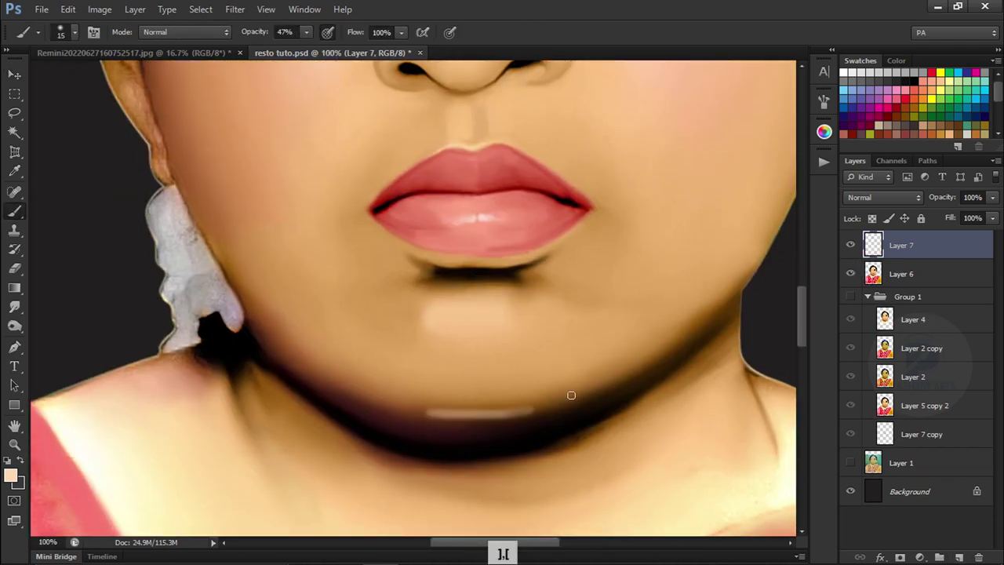
click(14, 307)
click(627, 44)
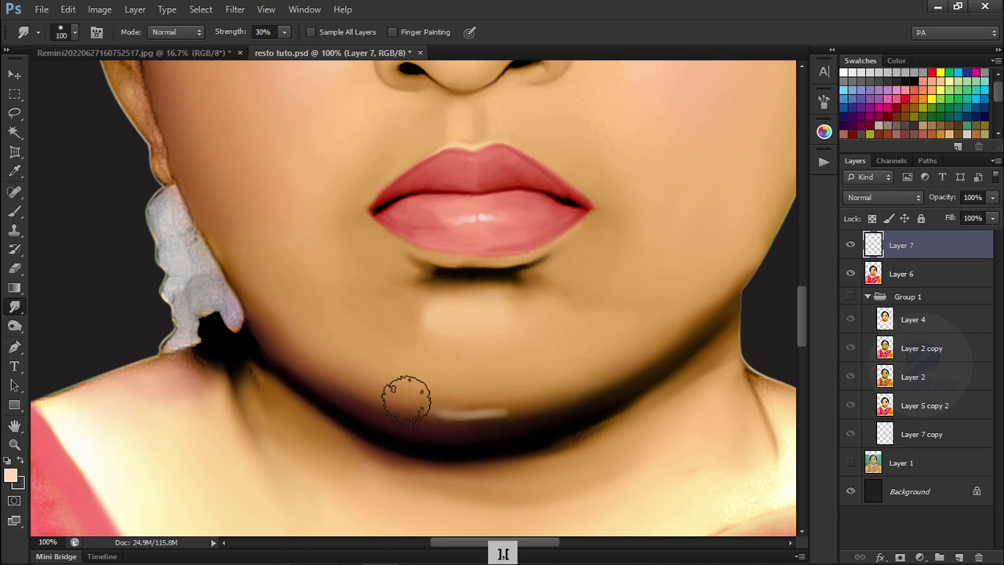
drag(406, 399, 410, 402)
key(ctrl+minus)
key(ctrl+minus)
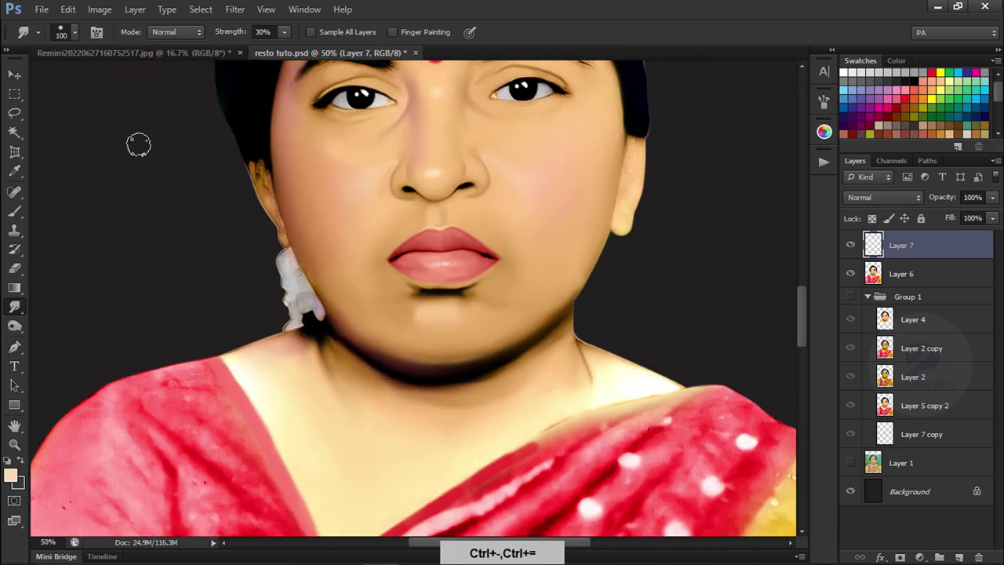
Delete the trial chin highlight layer and save the document
key(ctrl+j)
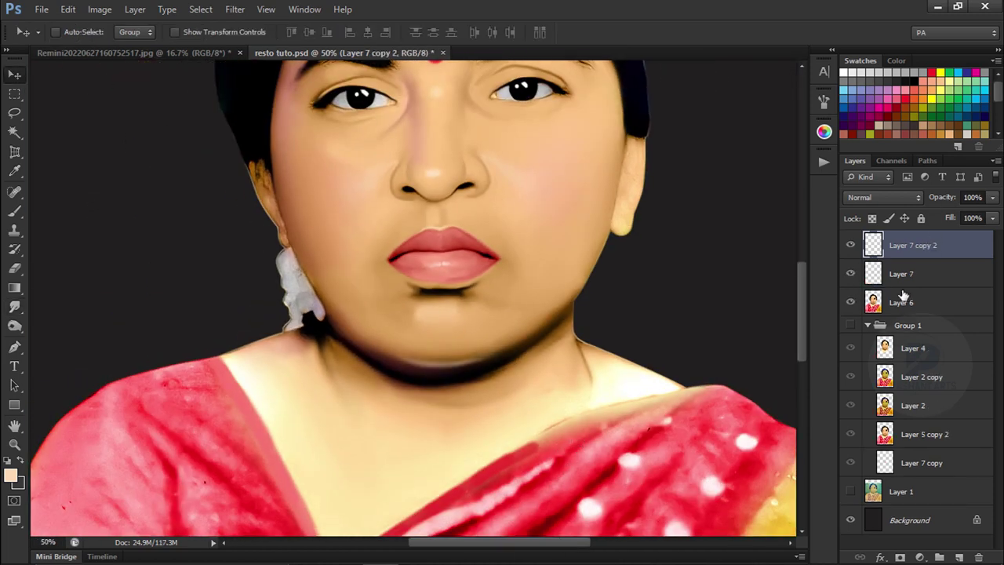
key(ctrl+z)
key(ctrl+t)
key(Escape)
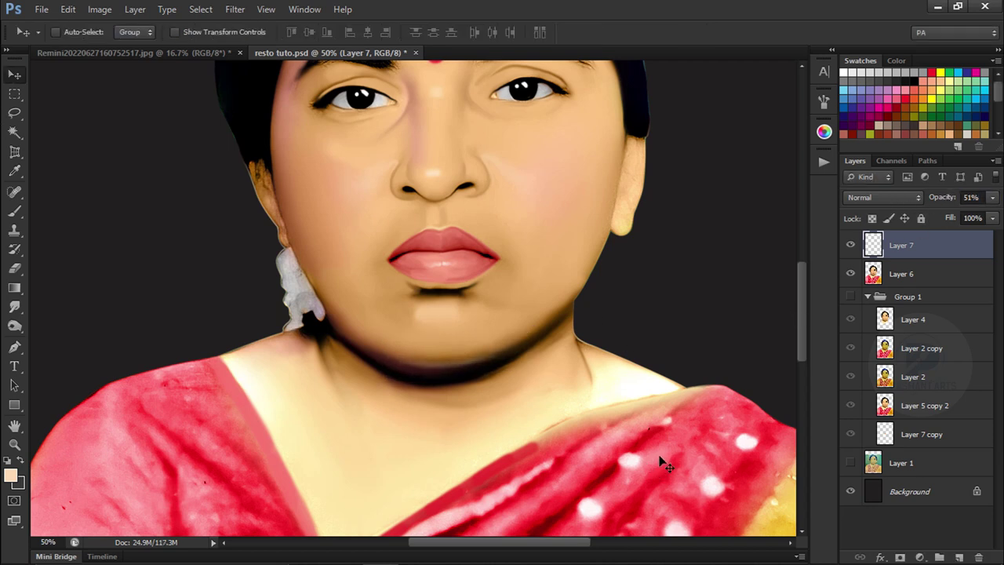
key(Delete)
key(ctrl+s)
Set the Smudge brush to 60 px at 80% strength and smooth the dark streaks on the ear
key(r)
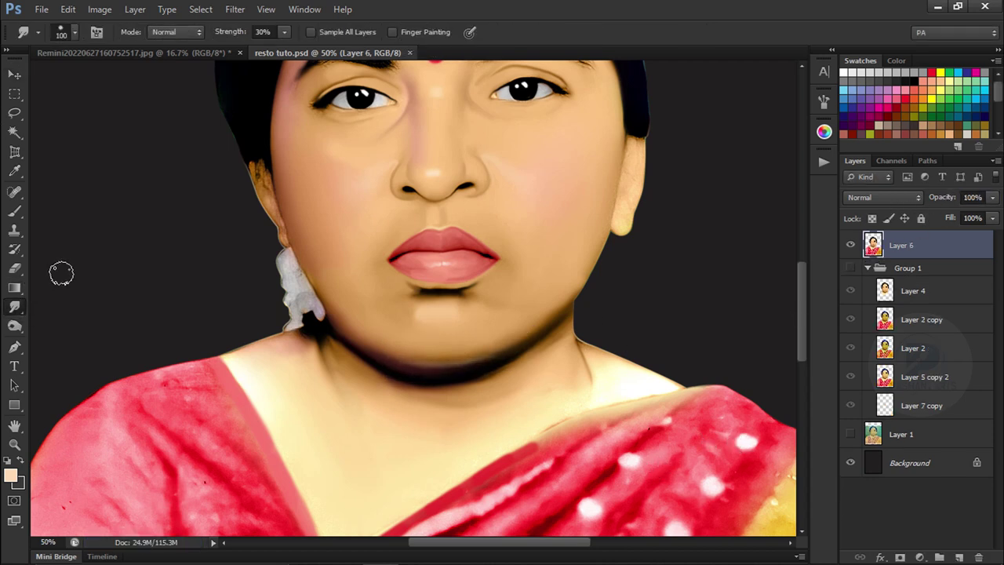
click(74, 31)
click(638, 29)
key(8)
scroll(452, 372, up, 2)
key(bracketleft)
key(bracketleft)
key(bracketleft)
drag(346, 299, 340, 259)
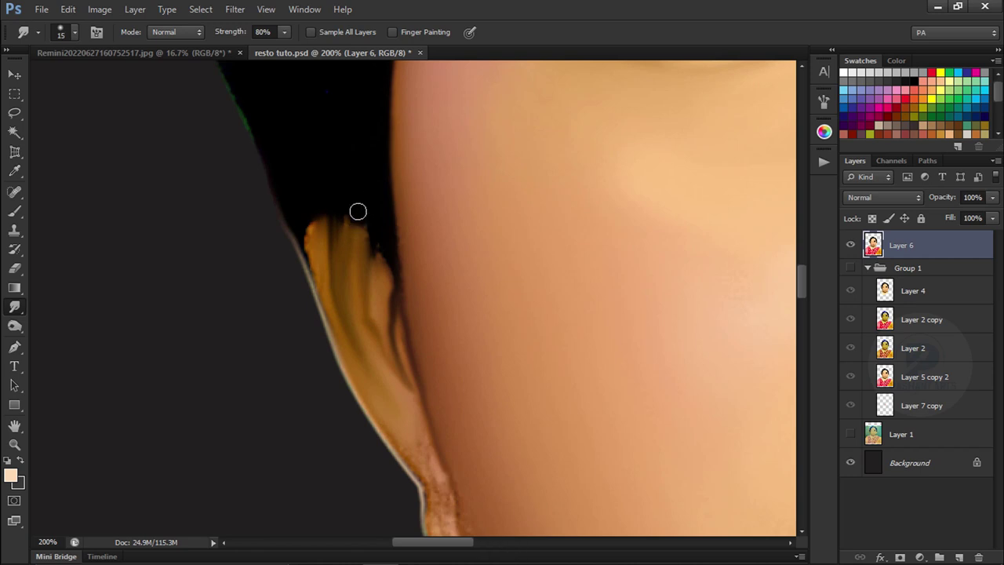
drag(388, 431, 386, 289)
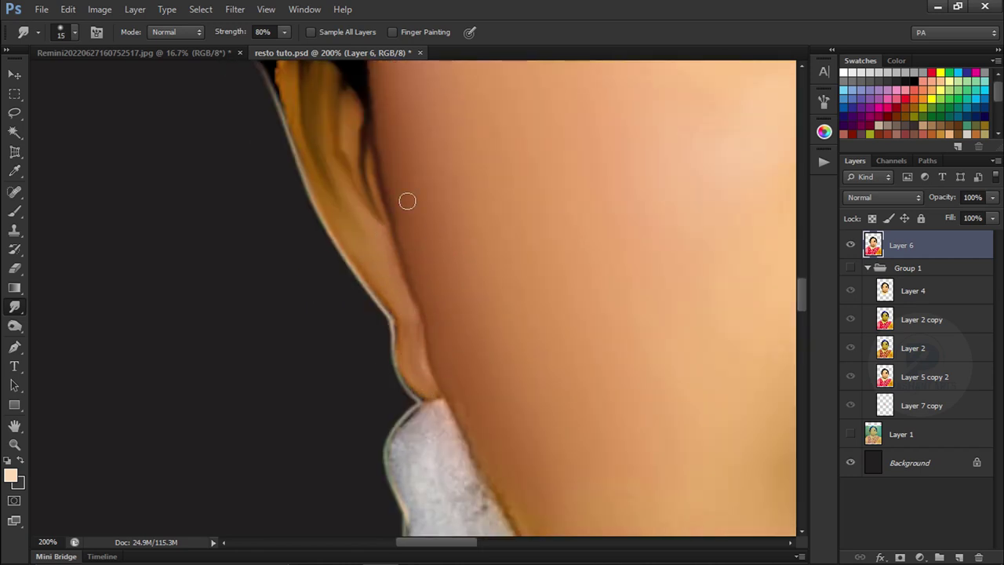
drag(407, 202, 394, 276)
drag(619, 277, 520, 178)
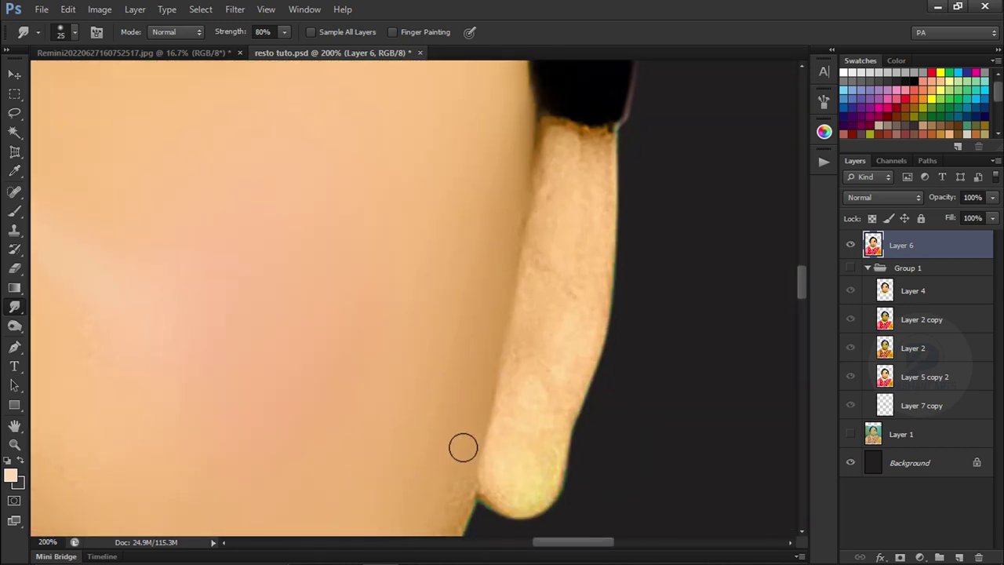
mouse_move(586, 140)
mouse_down()
mouse_move(591, 226)
mouse_move(544, 336)
mouse_move(548, 429)
mouse_up()
Blend the dark shadow band under the chin and smooth the neck shadow
key(bracketright)
key(bracketright)
key(ctrl+minus)
key(ctrl+minus)
key(ctrl+minus)
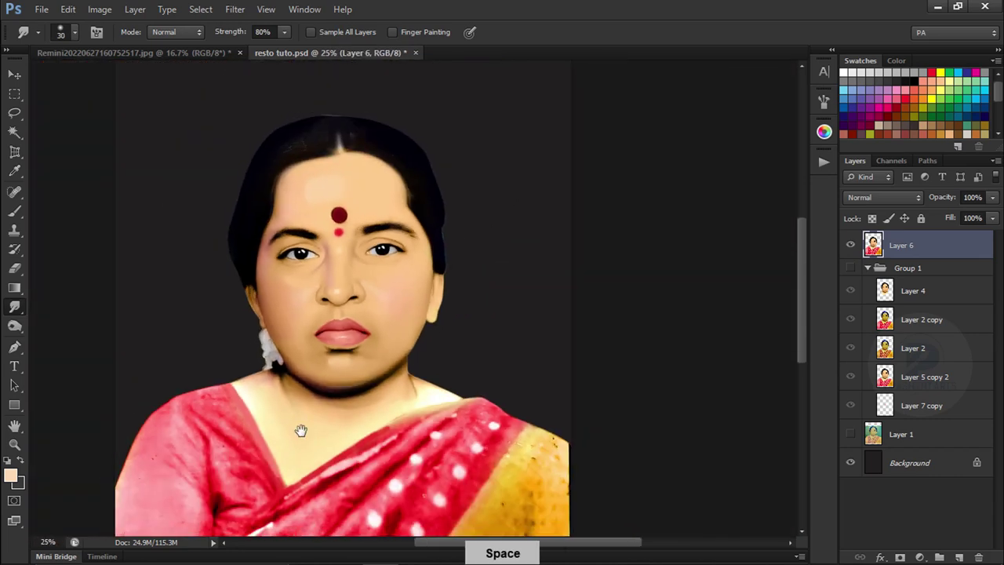
mouse_move(299, 426)
mouse_down()
mouse_move(583, 251)
mouse_move(426, 302)
mouse_up()
key(bracketright)
drag(243, 298, 549, 314)
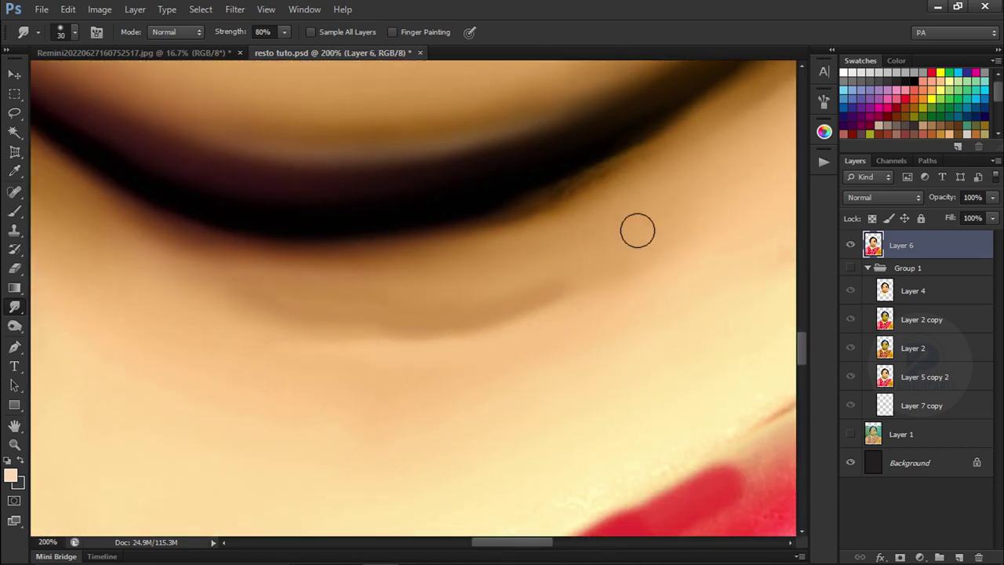
drag(377, 314, 520, 315)
drag(600, 190, 657, 190)
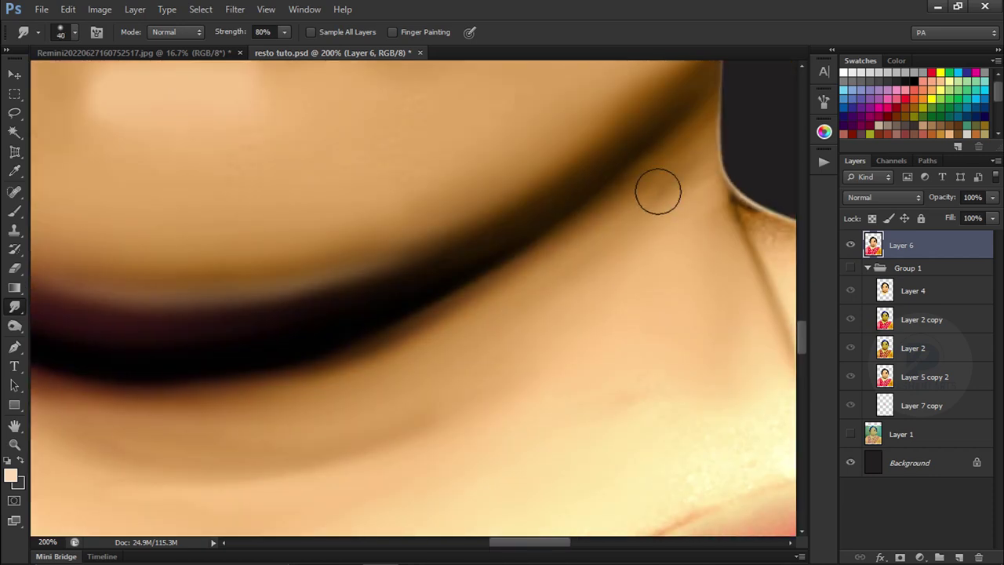
key(bracketright)
key(bracketright)
key(bracketright)
mouse_move(374, 150)
mouse_down()
mouse_move(568, 332)
mouse_move(623, 220)
mouse_up()
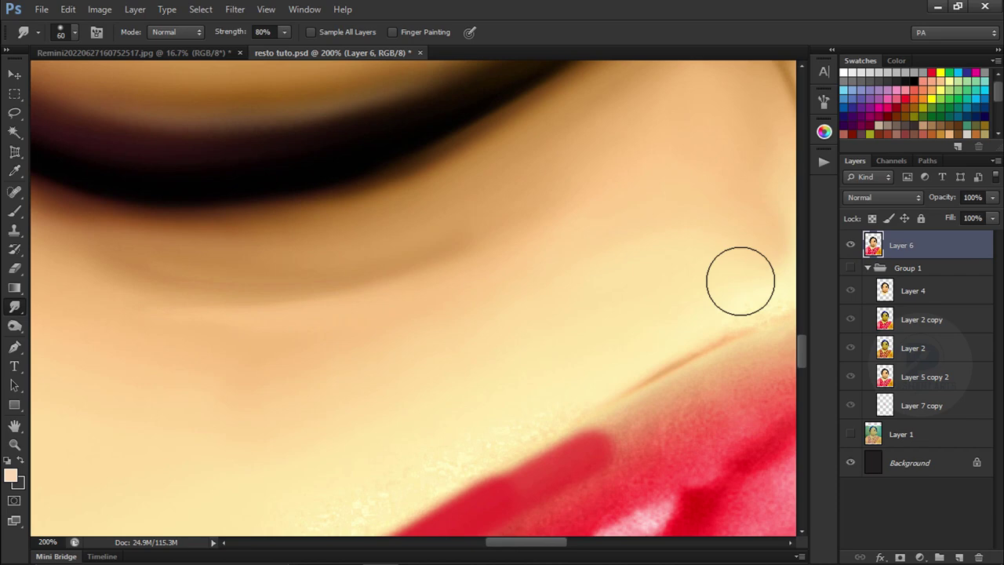
mouse_move(740, 280)
mouse_down()
mouse_move(493, 337)
mouse_move(567, 278)
mouse_move(403, 354)
mouse_move(430, 366)
mouse_move(407, 375)
mouse_move(338, 298)
mouse_move(269, 262)
mouse_up()
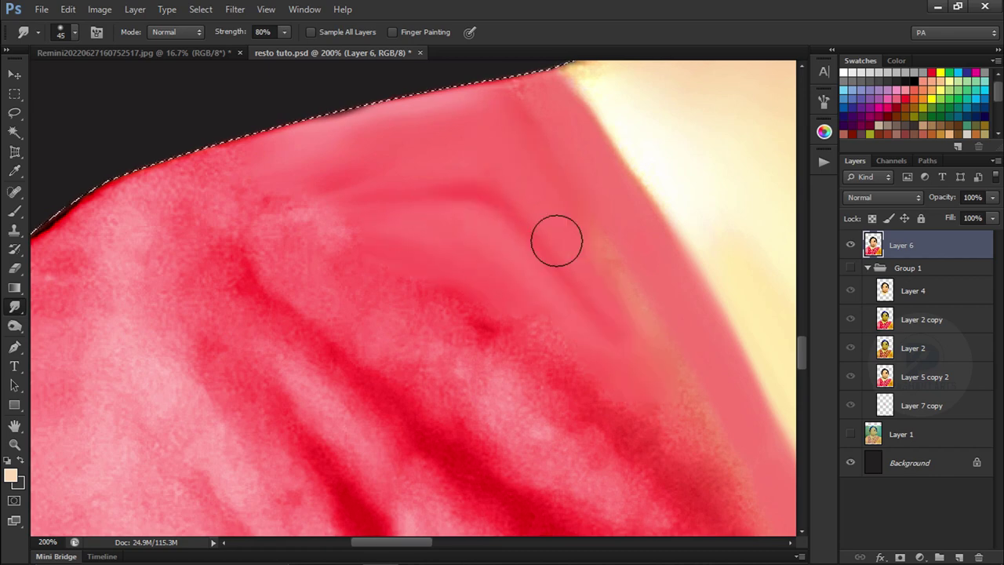
Smooth the red fabric texture and blend its edge into the shoulder skin
mouse_move(557, 240)
mouse_down()
mouse_move(401, 287)
mouse_move(573, 406)
mouse_move(477, 379)
mouse_up()
key(bracketleft)
mouse_move(370, 126)
mouse_down()
mouse_move(622, 128)
mouse_move(544, 74)
mouse_move(599, 168)
mouse_up()
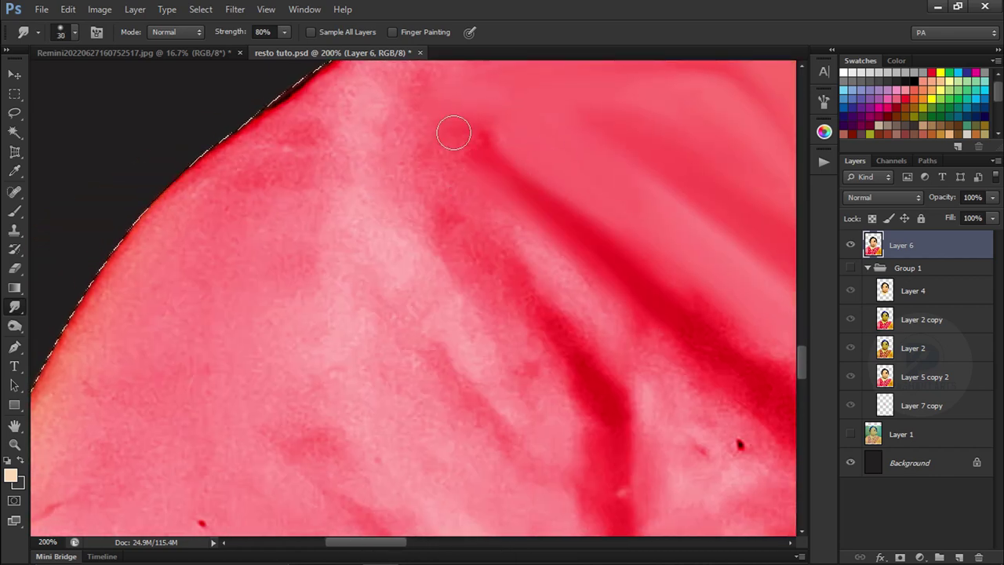
mouse_move(452, 134)
mouse_down()
mouse_move(437, 213)
mouse_move(293, 271)
mouse_up()
scroll(224, 240, down, 5)
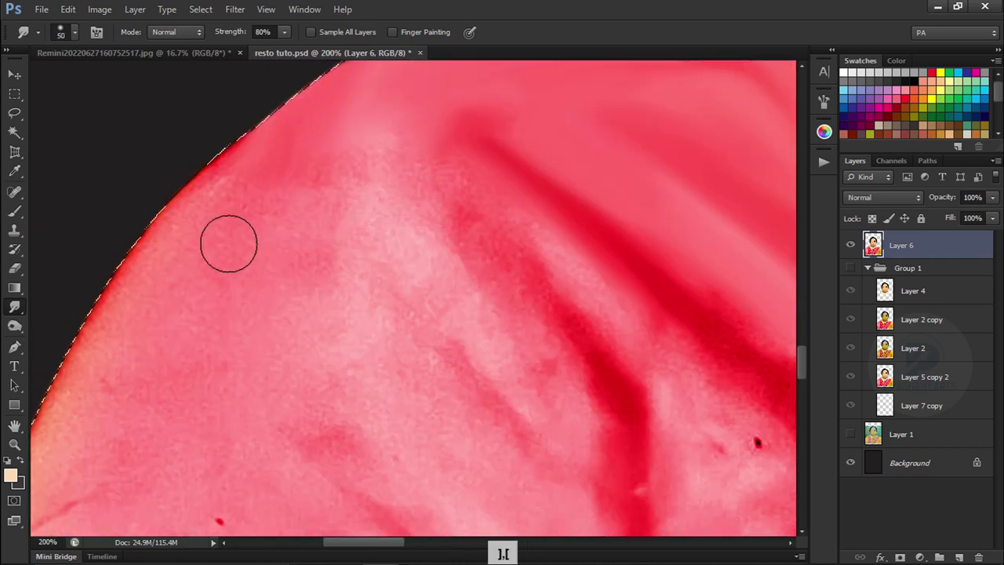
key(bracketright)
key(bracketright)
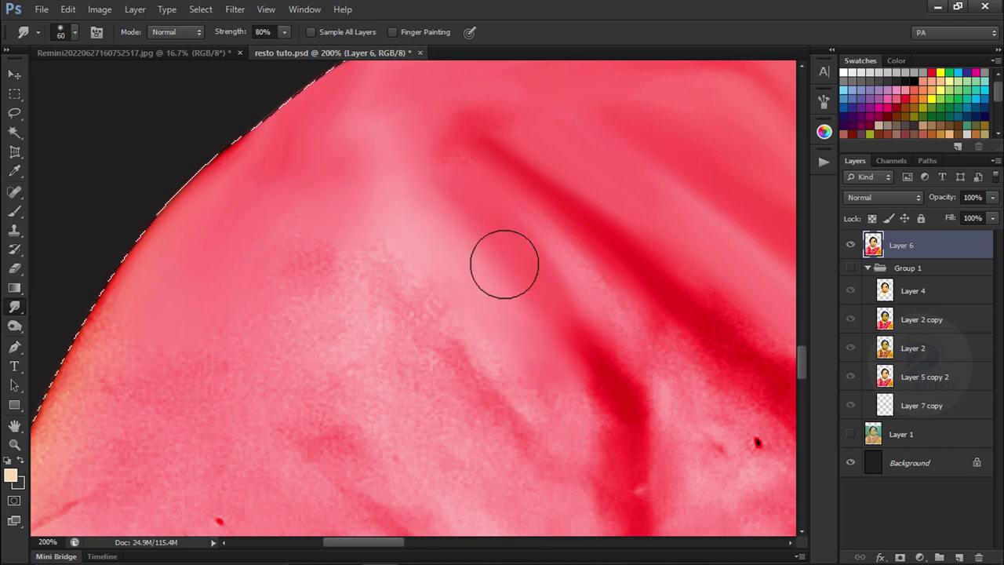
key(bracketleft)
key(bracketleft)
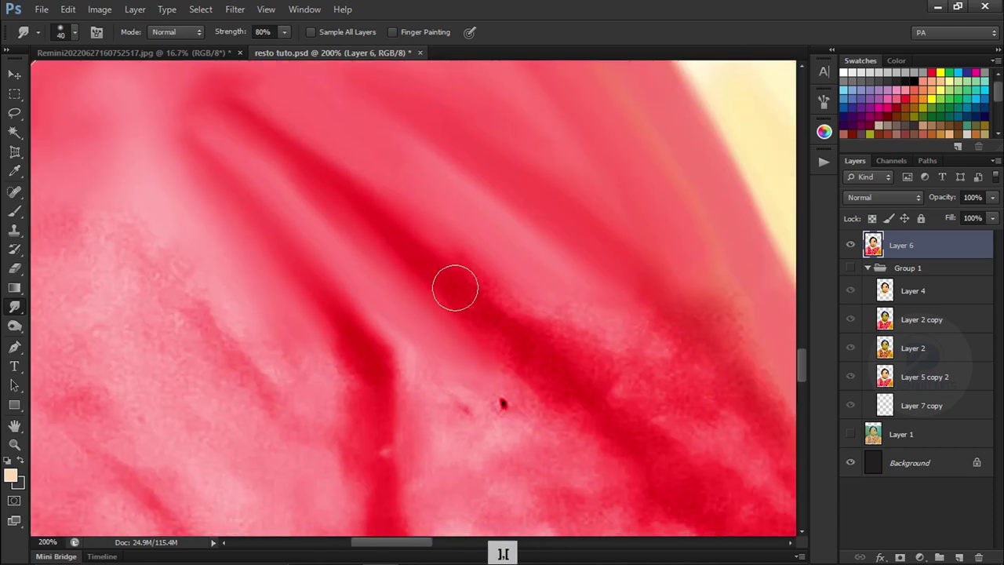
mouse_move(455, 288)
mouse_down()
mouse_move(679, 375)
mouse_move(533, 211)
mouse_up()
Smudge the red sleeve up toward the shoulder top, stepping back unwanted strokes
key(ctrl+minus)
key(ctrl+minus)
key(bracketright)
key(ctrl+plus)
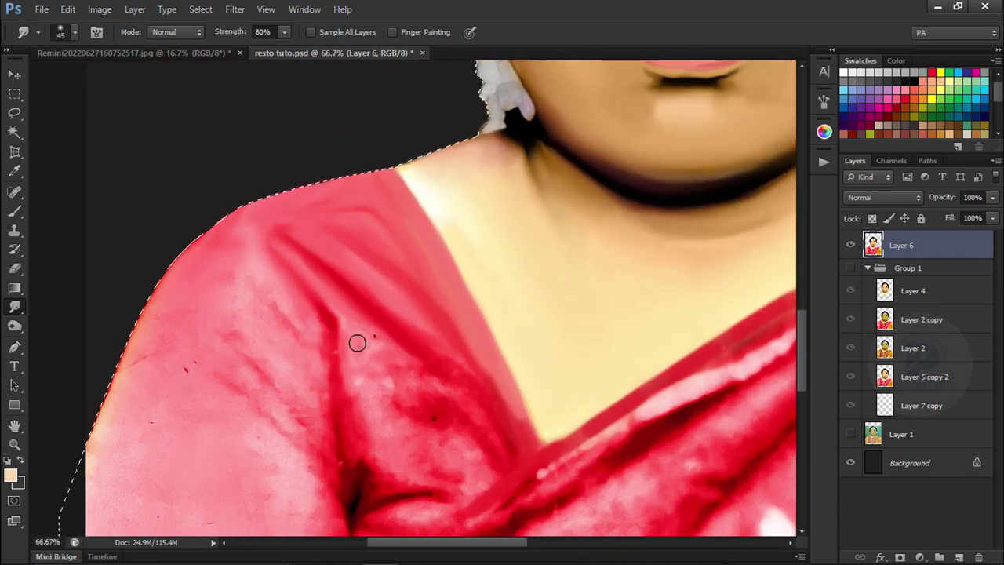
key(bracketright)
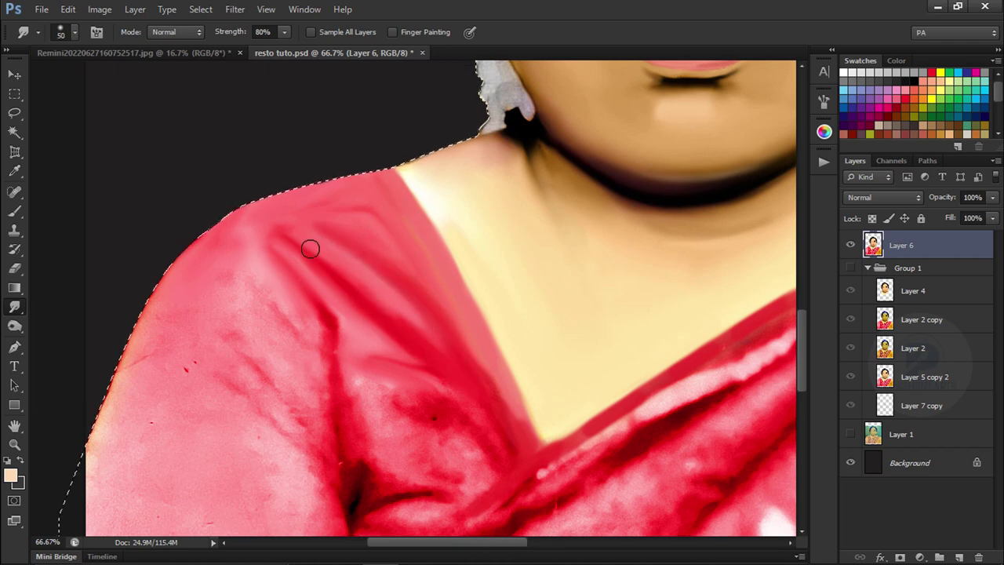
key(bracketright)
key(bracketright)
key(bracketright)
key(ctrl+minus)
key(ctrl+minus)
key(bracketleft)
key(bracketleft)
key(bracketleft)
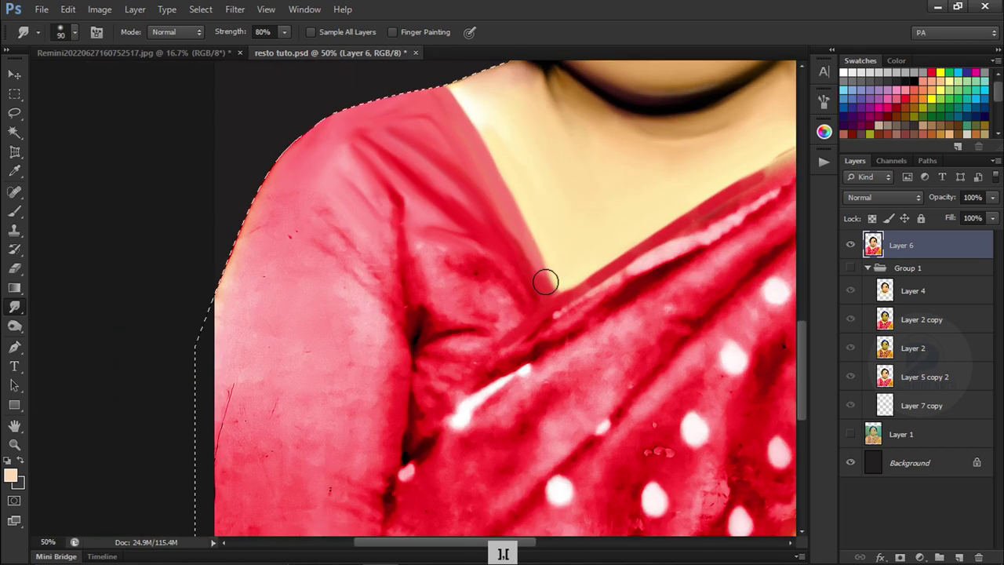
key(ctrl+alt+z)
drag(523, 244, 457, 107)
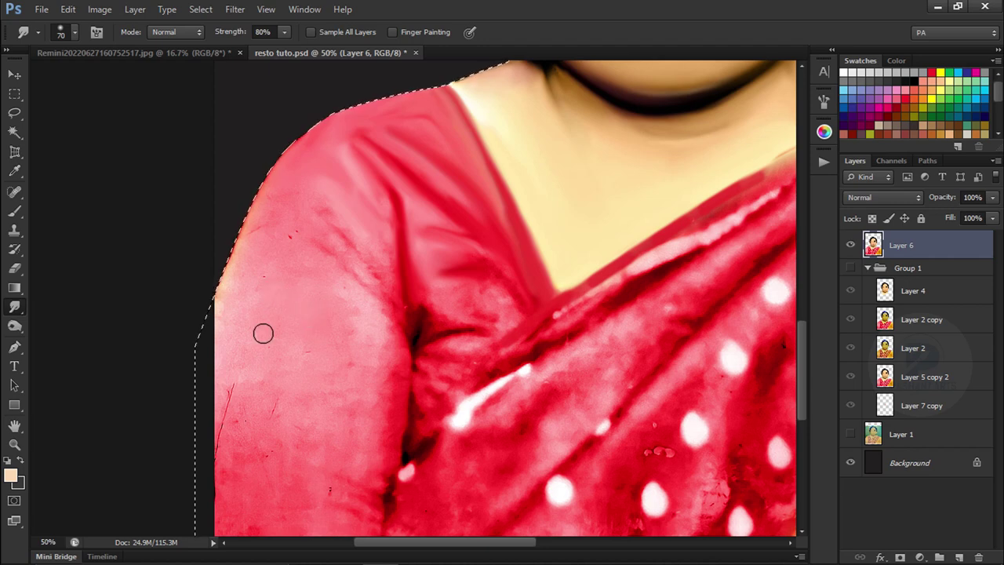
key(ctrl+0)
key(b)
key(ctrl+alt+z)
key(ctrl+alt+z)
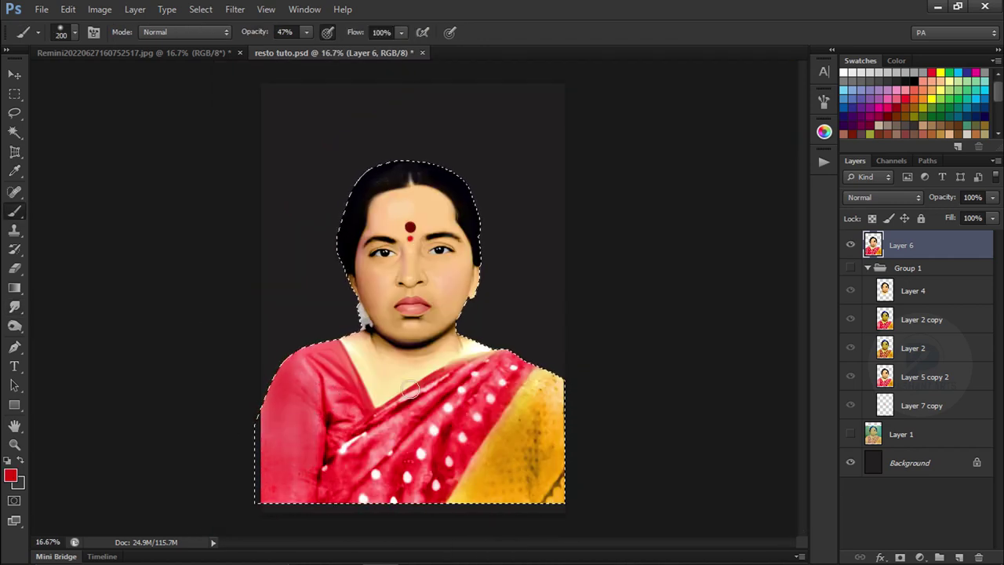
Return to the Smudge tool over the sari, resizing the brush and undoing the previous stroke
key(bracketleft)
key(bracketleft)
key(bracketleft)
key(ctrl+plus)
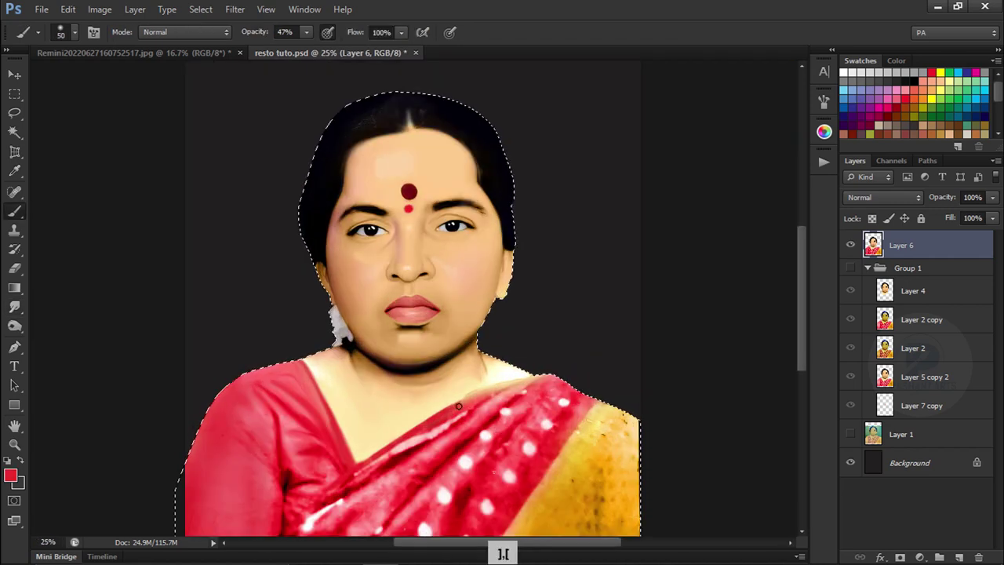
key(ctrl+minus)
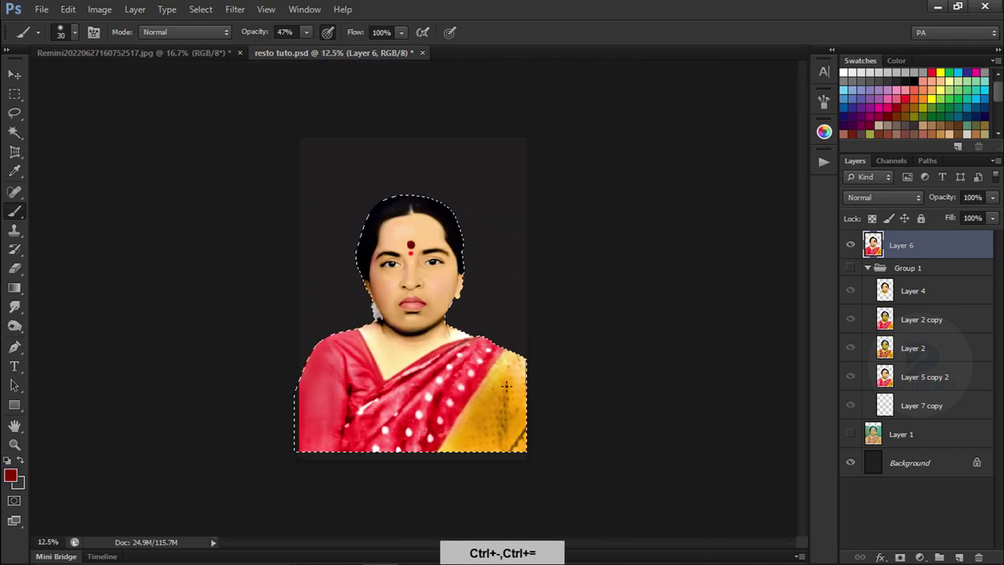
key(r)
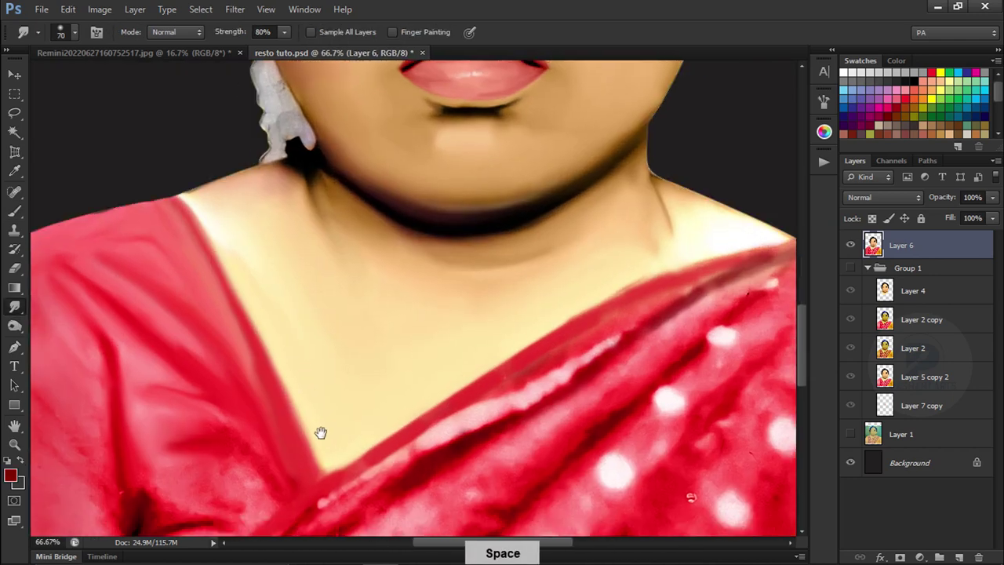
scroll(320, 432, up, 5)
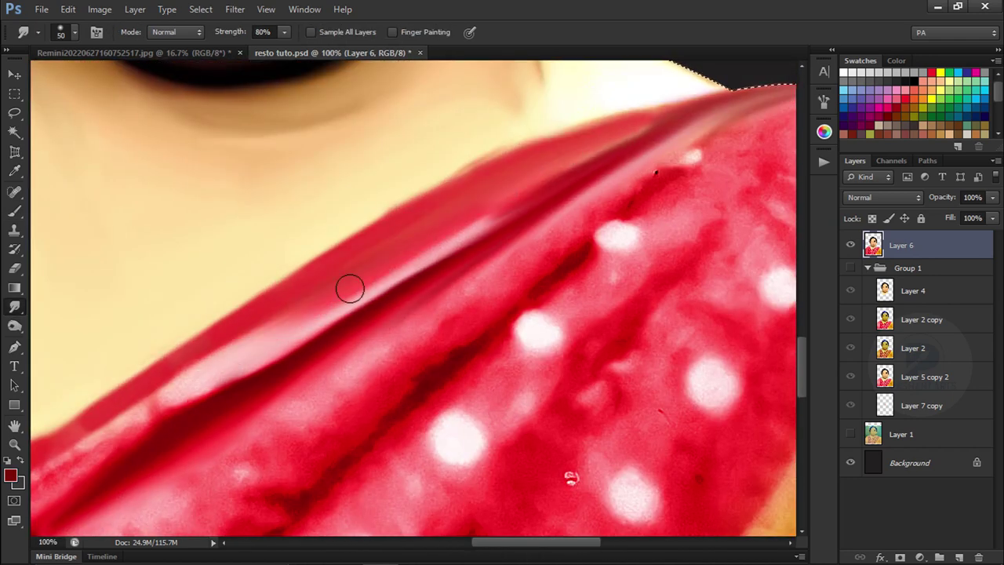
scroll(350, 287, down, 3)
scroll(350, 287, left, 3)
key(ctrl+alt+z)
Smudge along the sari's diagonal edge, undoing the unwanted edge stroke
mouse_move(212, 417)
mouse_down()
mouse_move(457, 274)
mouse_move(649, 87)
mouse_up()
drag(456, 314, 415, 352)
key(])
key(])
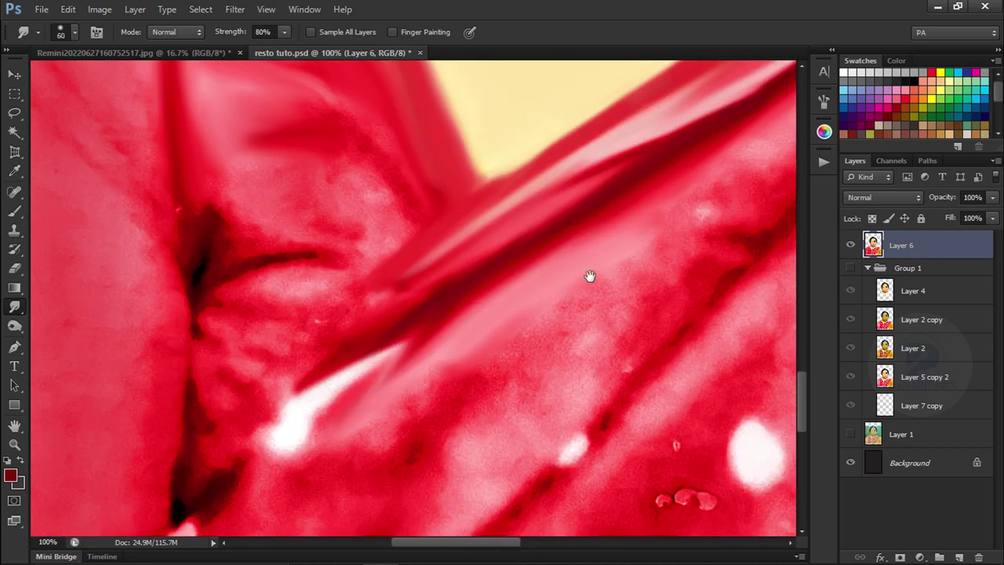
drag(590, 273, 388, 370)
key([)
key([)
key([)
key(ctrl+alt+z)
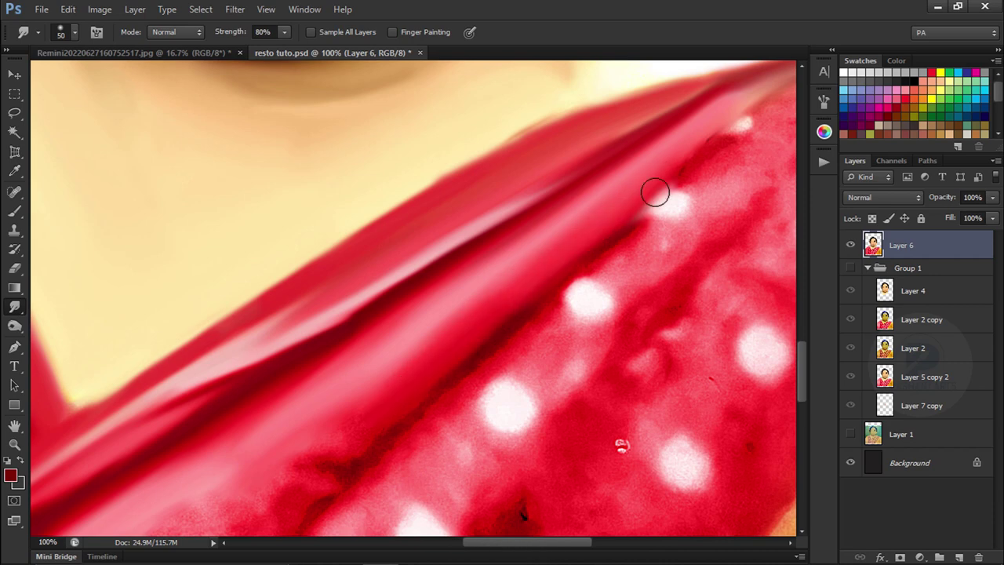
Smooth the red polka-dot fabric between the dots and along the fold
drag(562, 277, 504, 195)
key(])
key(])
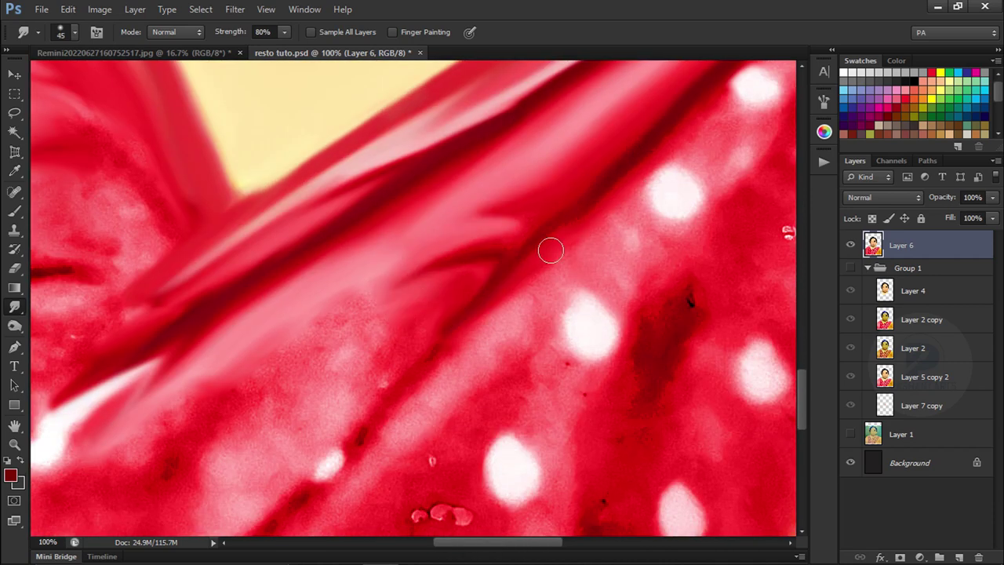
drag(549, 249, 600, 186)
key(])
key(])
key(])
drag(415, 257, 285, 269)
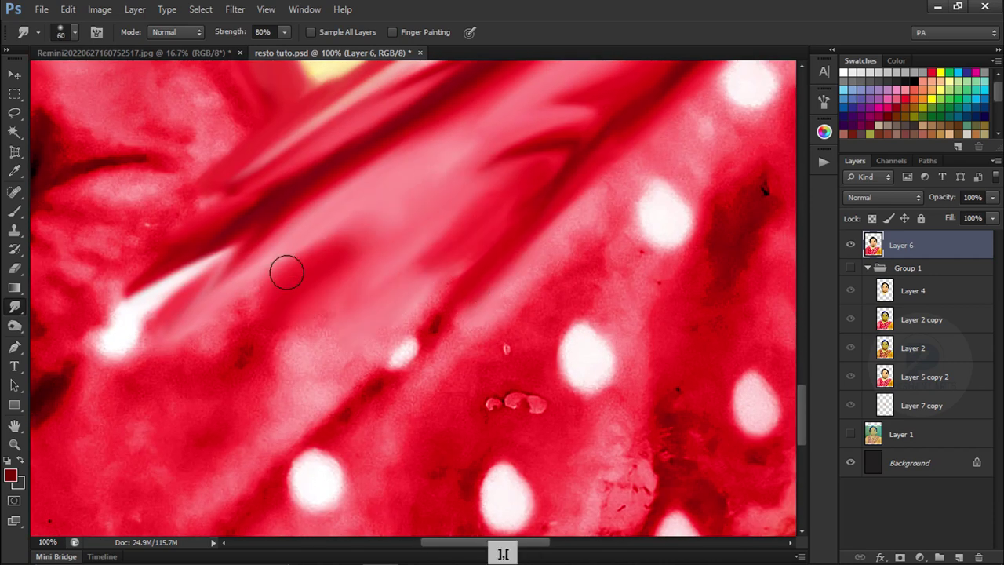
key([)
mouse_move(304, 380)
mouse_down()
mouse_move(385, 269)
mouse_move(441, 227)
mouse_move(310, 182)
mouse_up()
Move the view up over the shoulder and sleeve with a larger smudge brush
key(ctrl+minus)
key(ctrl+minus)
key(ctrl+minus)
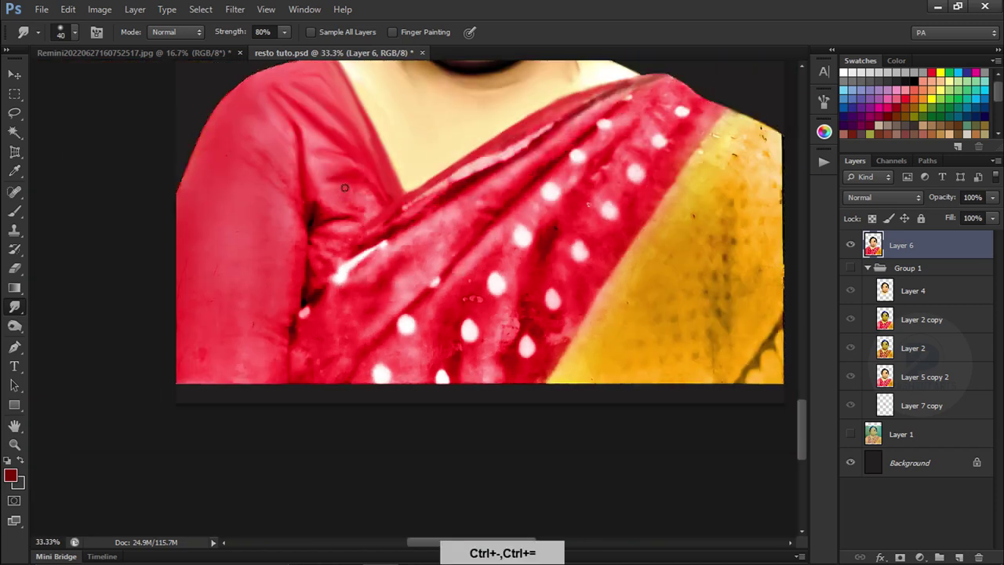
key(ctrl+plus)
key(ctrl+plus)
key(])
key(])
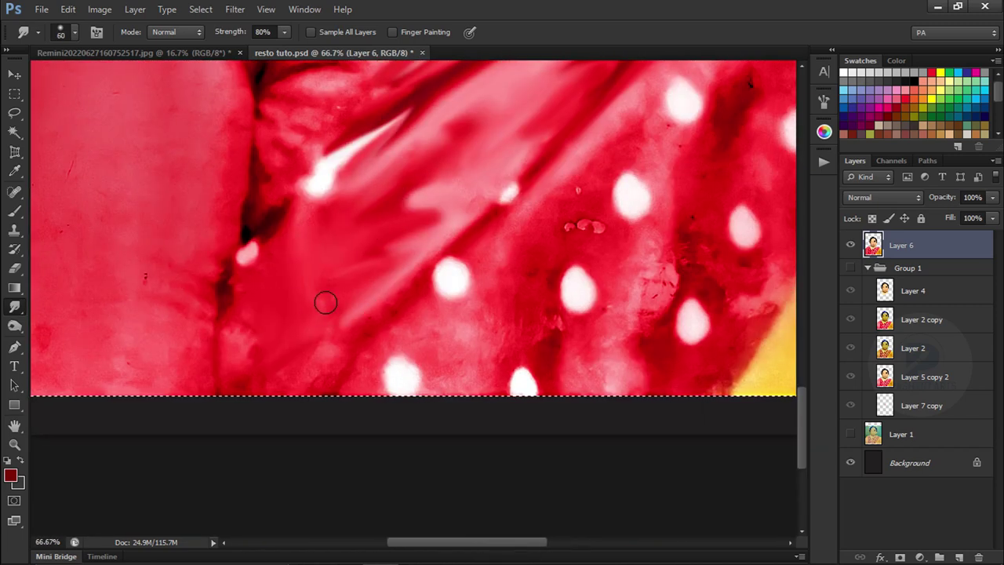
drag(269, 125, 265, 269)
drag(236, 116, 259, 227)
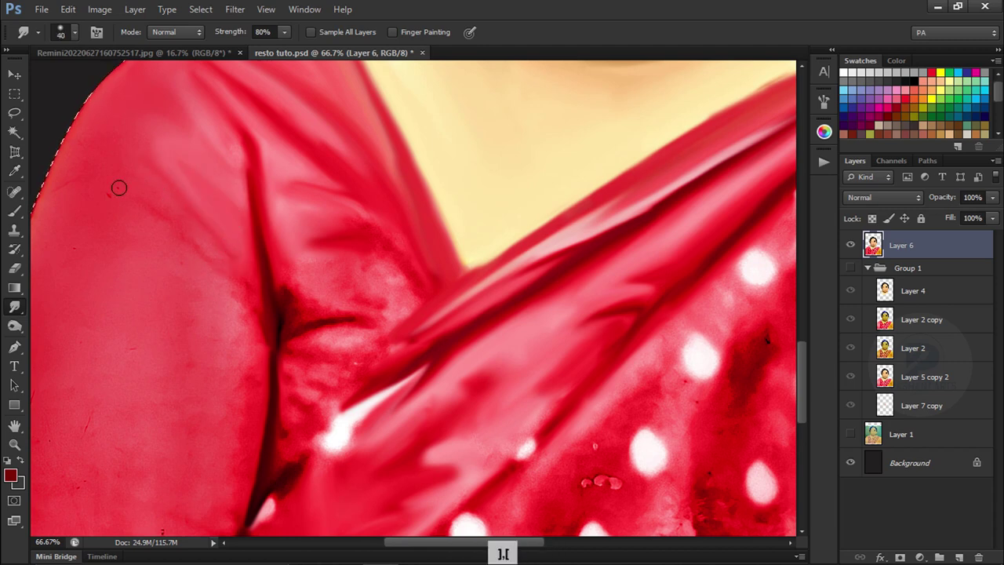
key(ctrl+minus)
key(ctrl+plus)
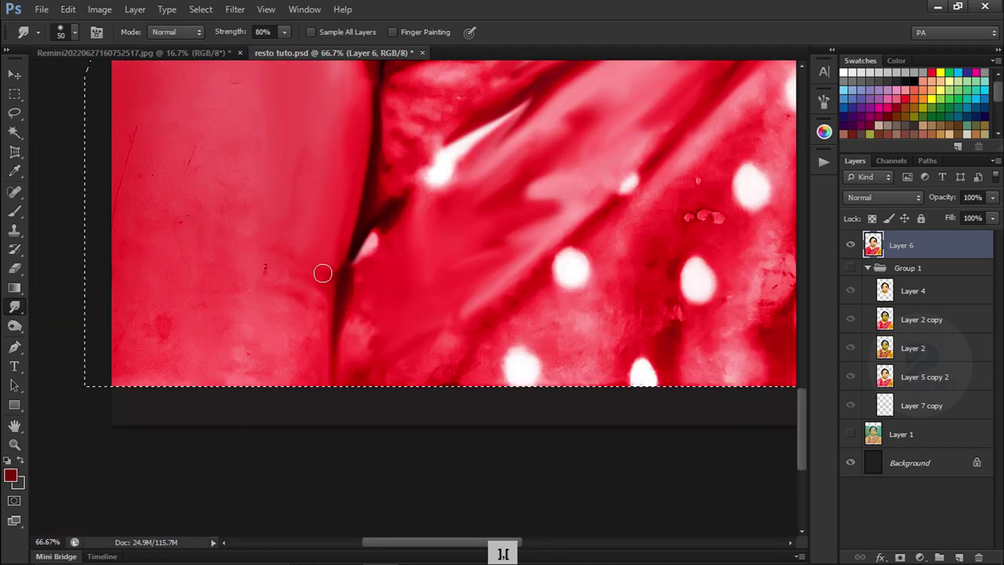
key(])
key(])
key(])
Lower smudge strength to 45% and smooth the dark texture under the fold
key(ctrl+minus)
key(ctrl+minus)
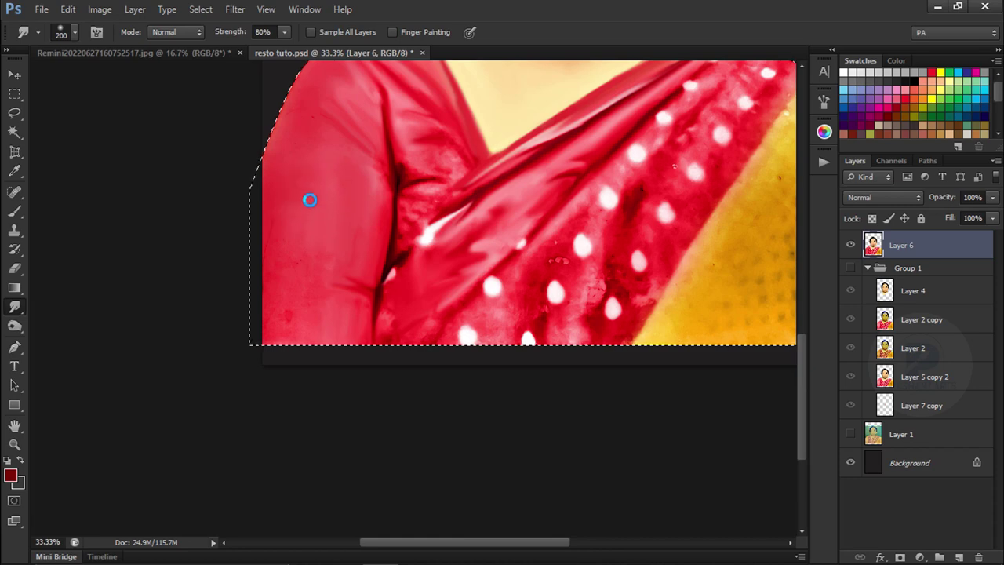
key(ctrl+plus)
key(])
key(])
key(])
key(F5)
key(F5)
key([)
key([)
key([)
key(])
key(])
key(])
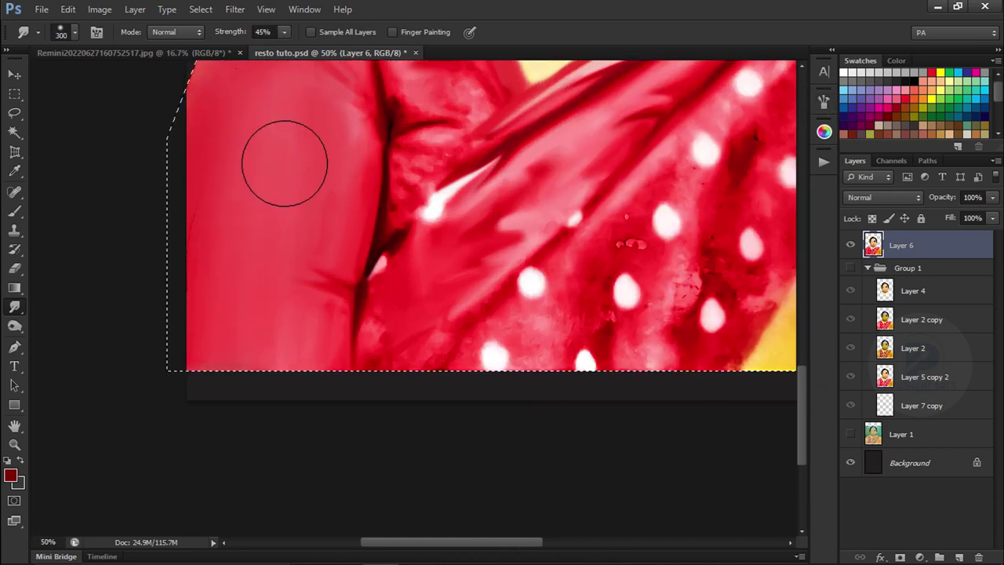
scroll(259, 164, up, 3)
key([)
key([)
key([)
key(4)
key(5)
mouse_move(441, 204)
mouse_down()
mouse_move(411, 242)
mouse_move(514, 301)
mouse_up()
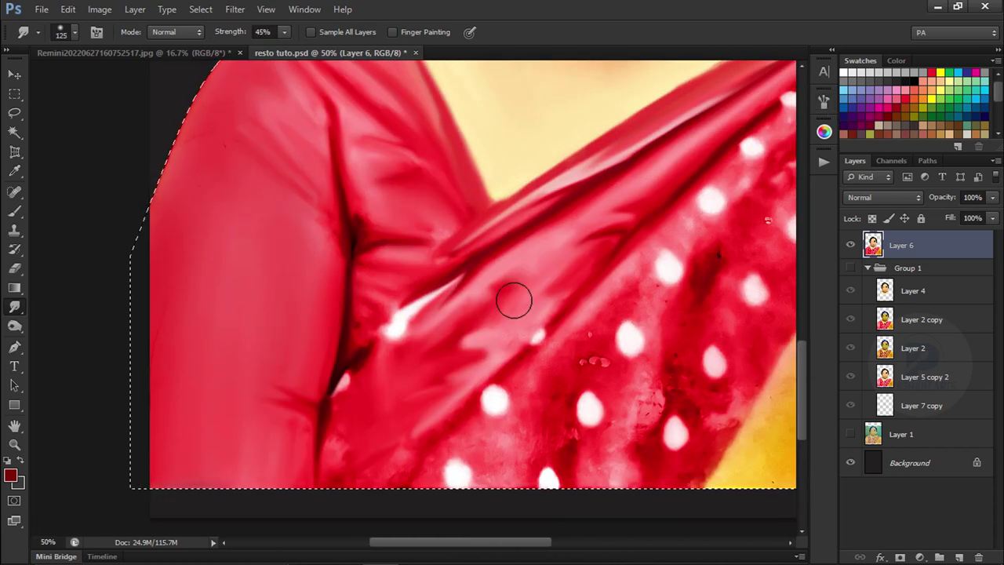
Smudge away the dark spots on the yellow section of the sari
key(])
key(])
key(])
key(])
key(ctrl+minus)
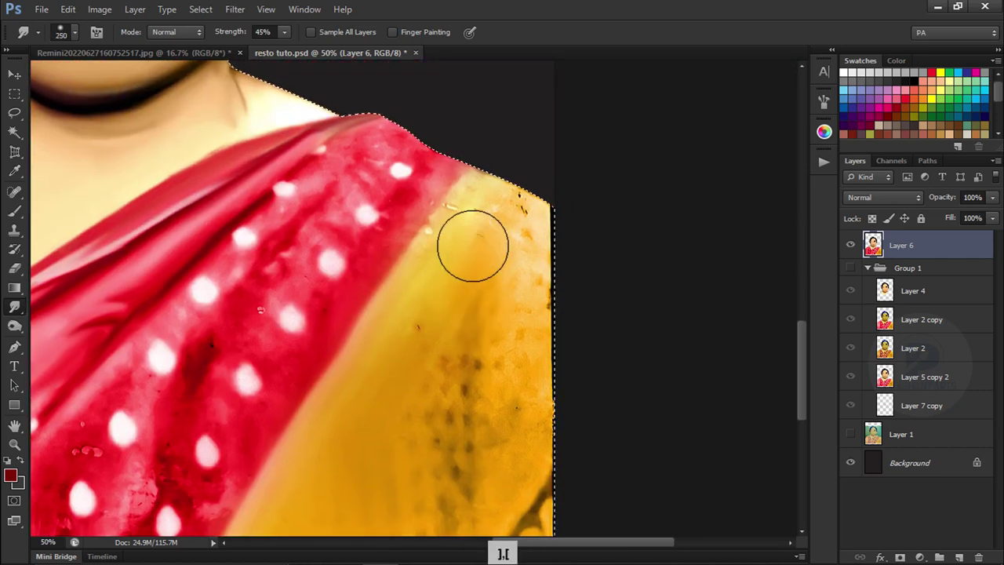
key(ctrl+plus)
drag(471, 243, 506, 240)
key(ctrl+alt+z)
key([)
mouse_move(440, 157)
mouse_down()
mouse_move(482, 213)
mouse_move(497, 259)
mouse_up()
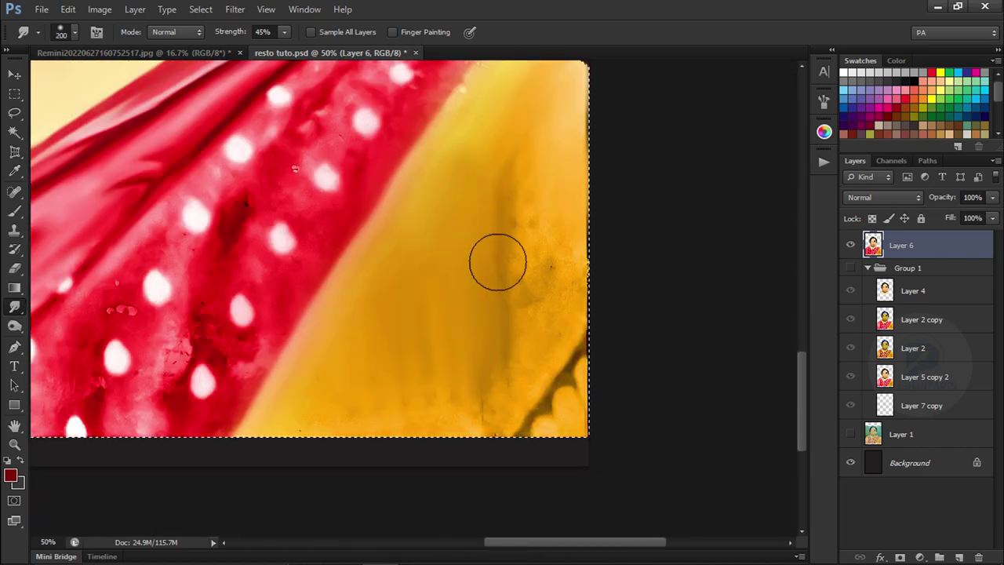
mouse_move(582, 61)
mouse_down()
mouse_move(549, 179)
mouse_move(567, 225)
mouse_up()
Raise smudge strength to 80% and smooth the sari edge along the shoulder
key([)
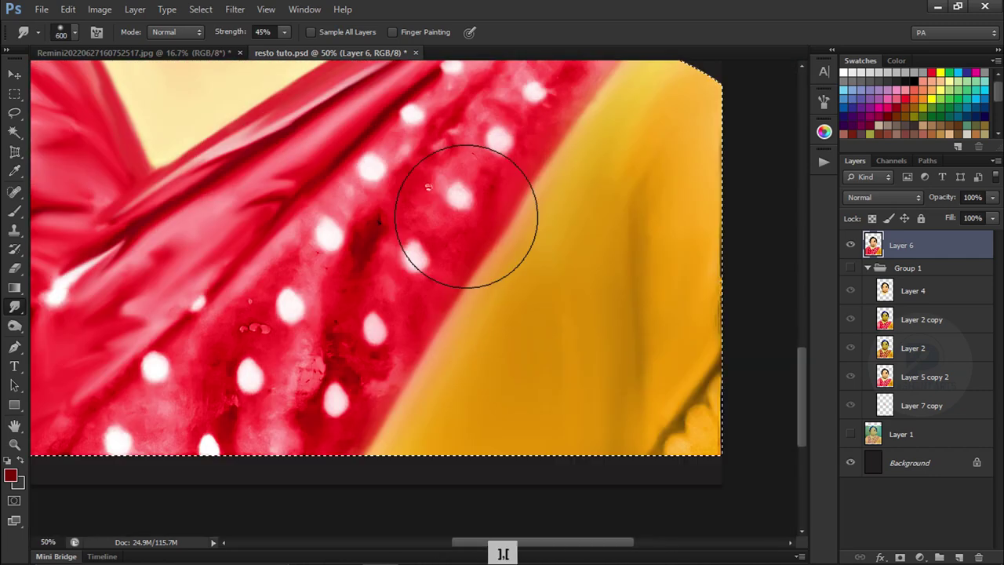
key(ctrl+minus)
key(ctrl+minus)
key(ctrl+plus)
key(ctrl+plus)
key([)
key([)
key([)
key(8)
key(ctrl+plus)
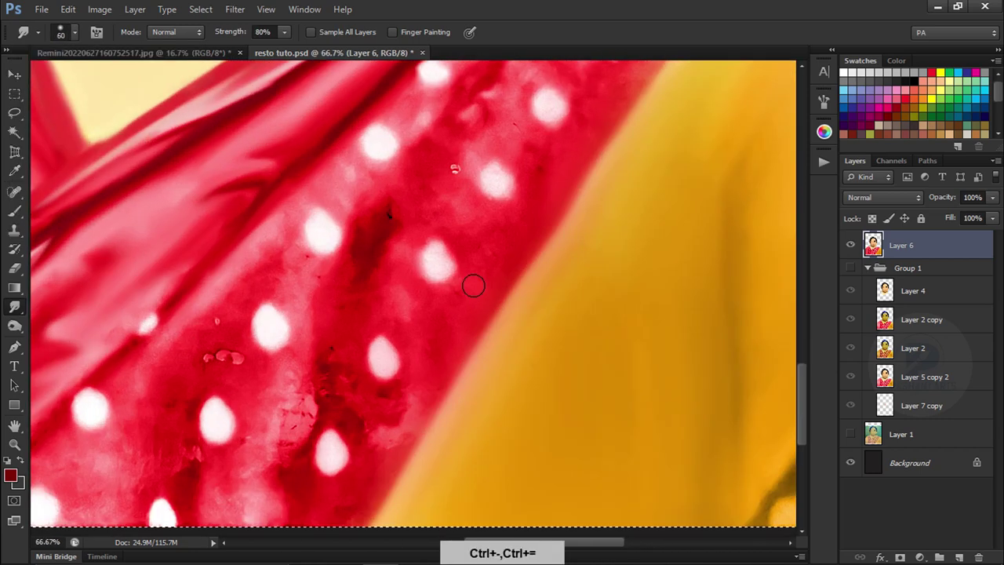
drag(435, 415, 385, 448)
mouse_move(614, 164)
mouse_down()
mouse_move(486, 249)
mouse_move(594, 198)
mouse_up()
At 100% zoom, smooth stains and blotches around the white spots on the red fabric
key([)
drag(363, 168, 343, 271)
key(ctrl+plus)
key([)
key([)
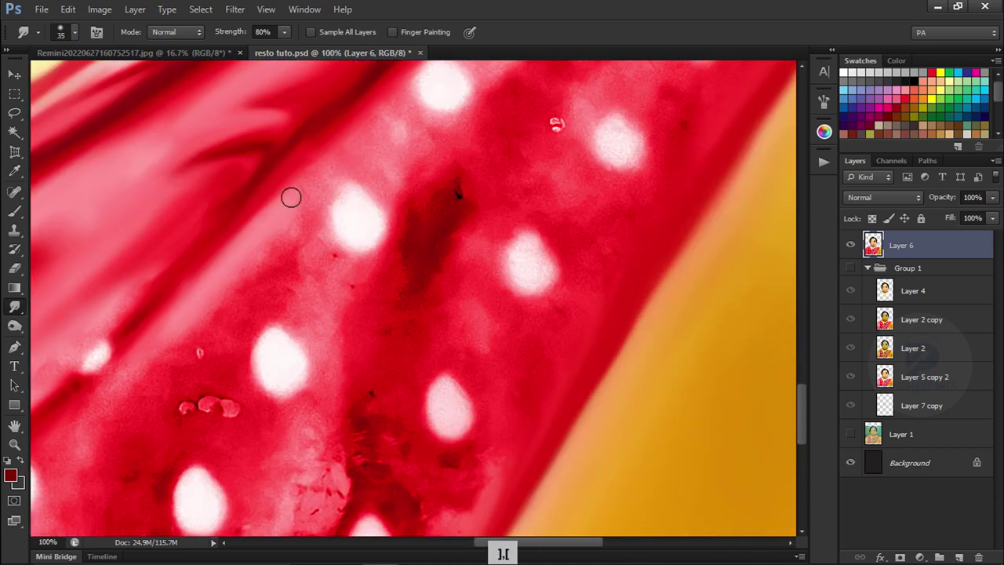
key([)
key([)
key([)
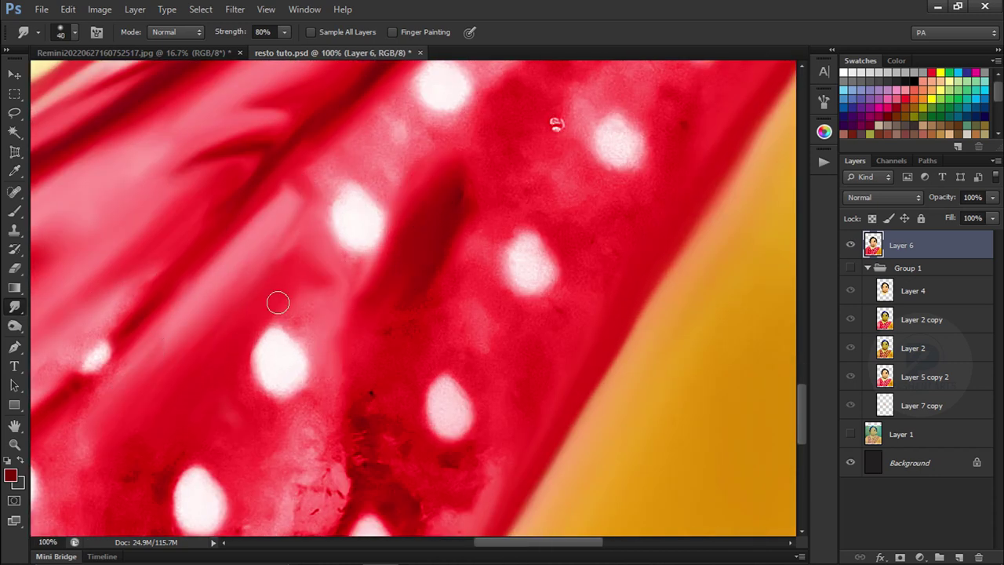
drag(278, 300, 415, 283)
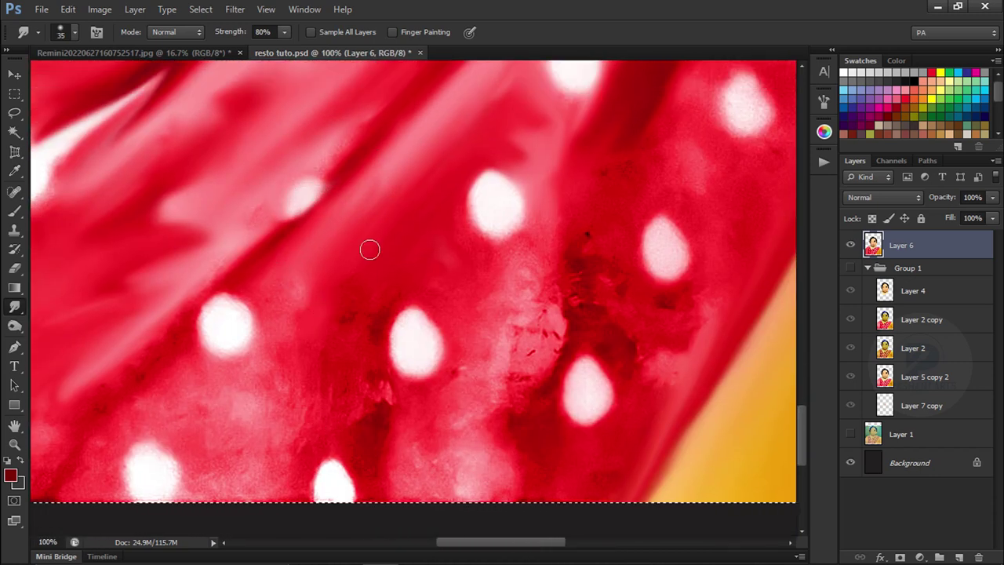
drag(446, 220, 497, 195)
key(])
mouse_move(495, 262)
mouse_down()
mouse_move(507, 148)
mouse_move(534, 238)
mouse_move(403, 309)
mouse_move(526, 294)
mouse_up()
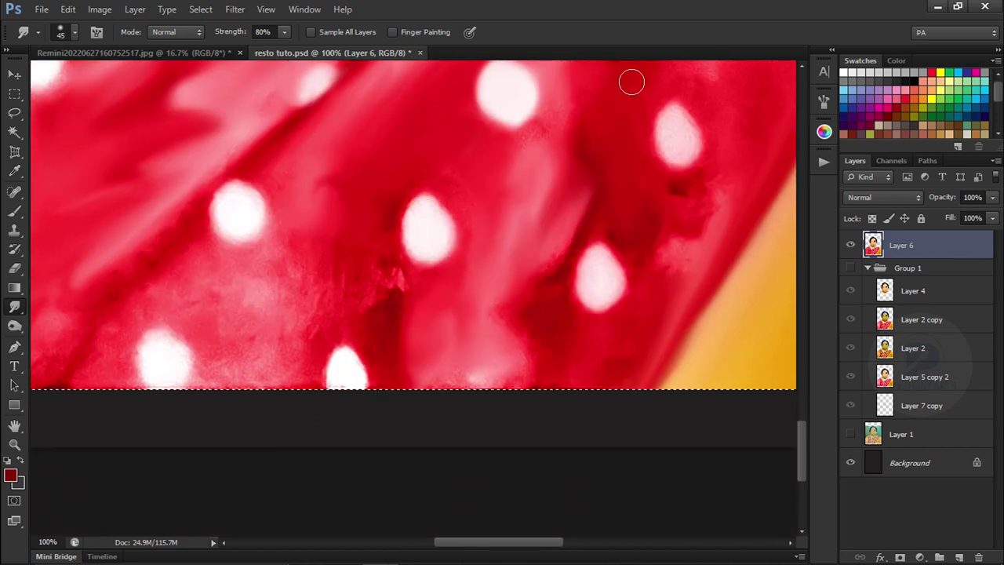
drag(632, 81, 593, 182)
Pan across the neck, shoulder and red fabric, stepping back the last strokes
mouse_move(671, 73)
mouse_down()
mouse_move(646, 226)
mouse_move(487, 439)
mouse_up()
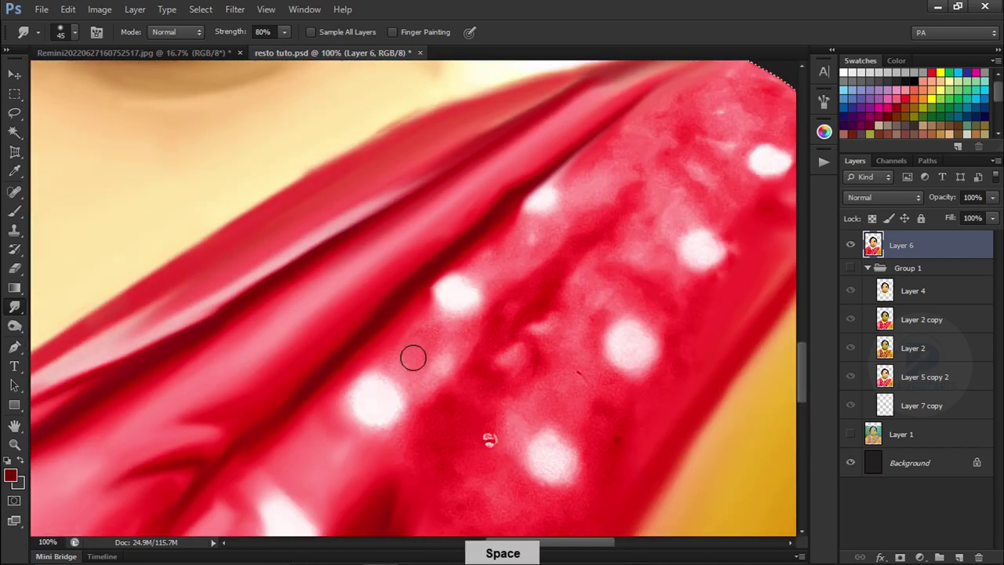
drag(550, 194, 433, 375)
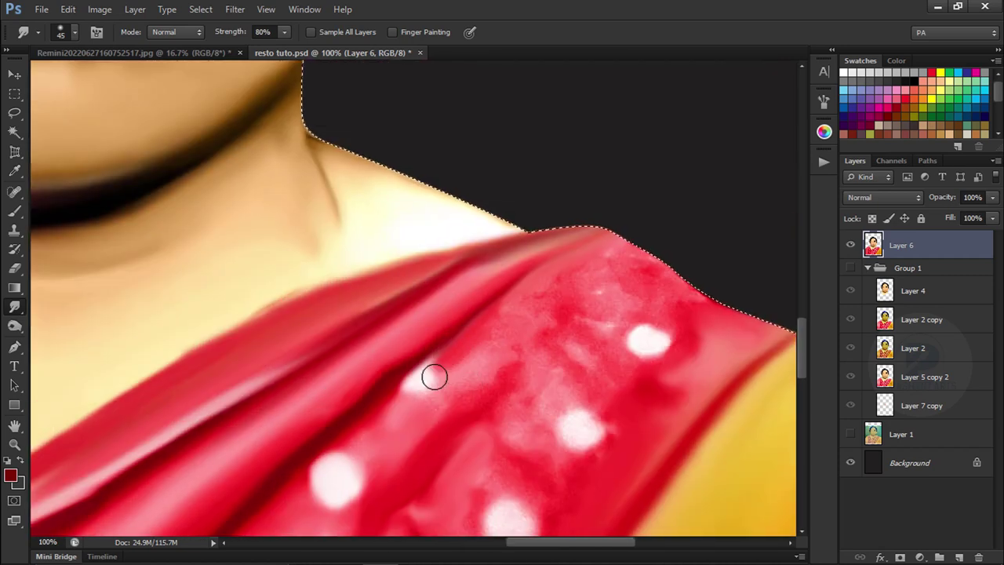
drag(330, 259, 471, 231)
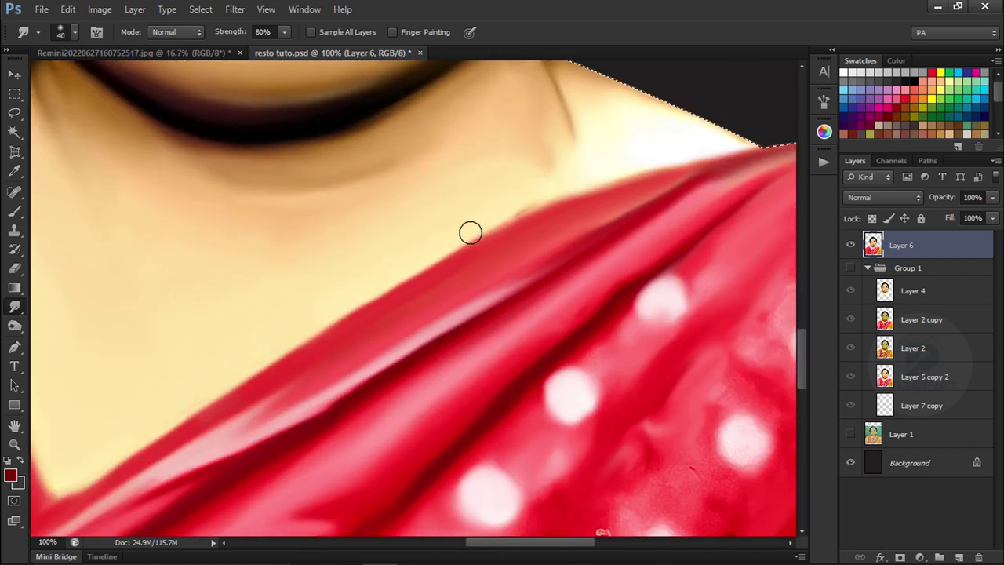
mouse_move(635, 183)
mouse_down()
mouse_move(418, 229)
mouse_move(356, 287)
mouse_move(458, 157)
mouse_move(494, 189)
mouse_move(413, 347)
mouse_up()
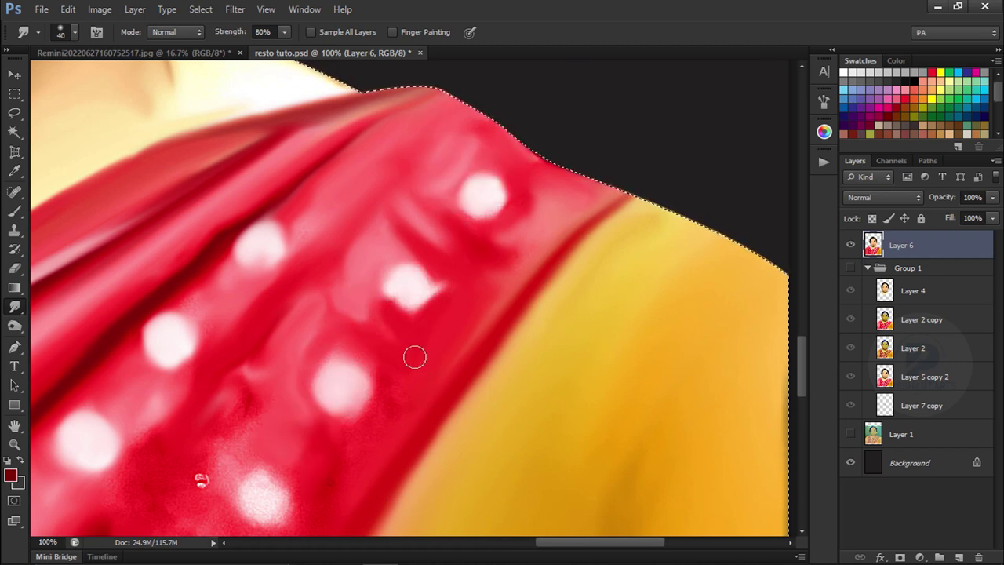
mouse_move(202, 507)
mouse_down()
mouse_move(364, 278)
mouse_move(419, 258)
mouse_up()
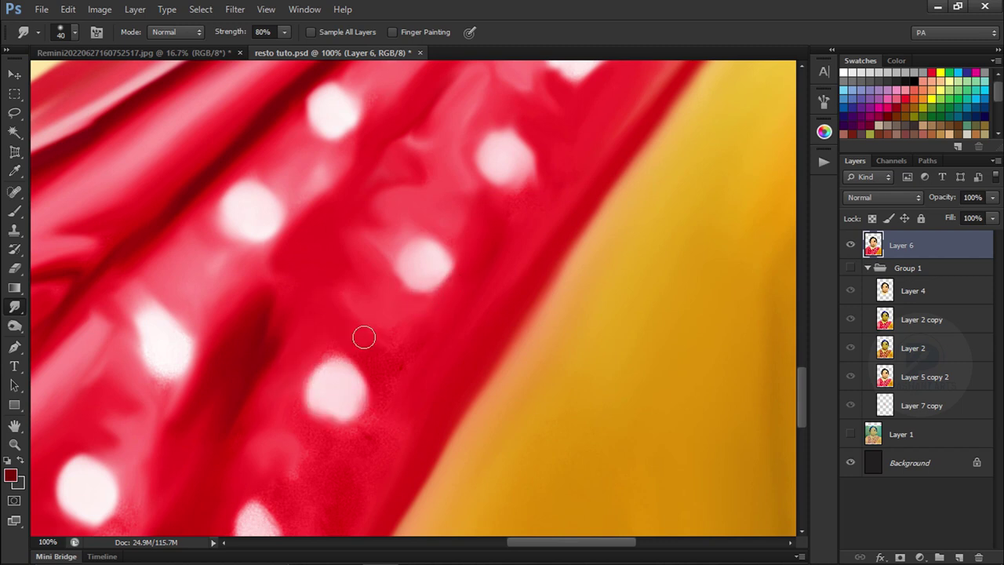
key(ctrl+alt+z)
Smooth stains near the sari's bottom edge, undo the last edits, then zoom out
drag(411, 393, 363, 280)
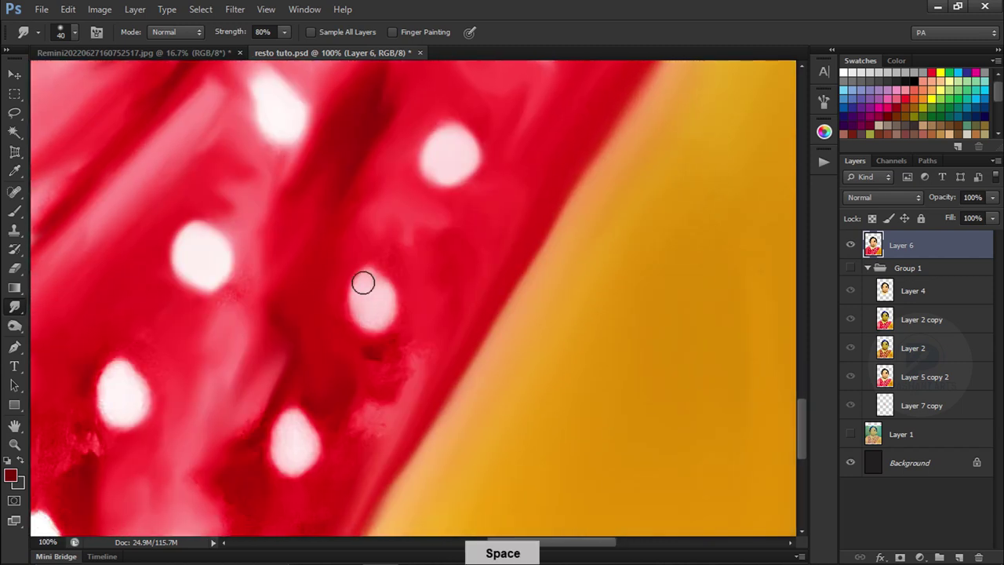
mouse_move(348, 327)
mouse_down()
mouse_move(384, 282)
mouse_move(291, 400)
mouse_move(300, 466)
mouse_up()
drag(82, 369, 298, 319)
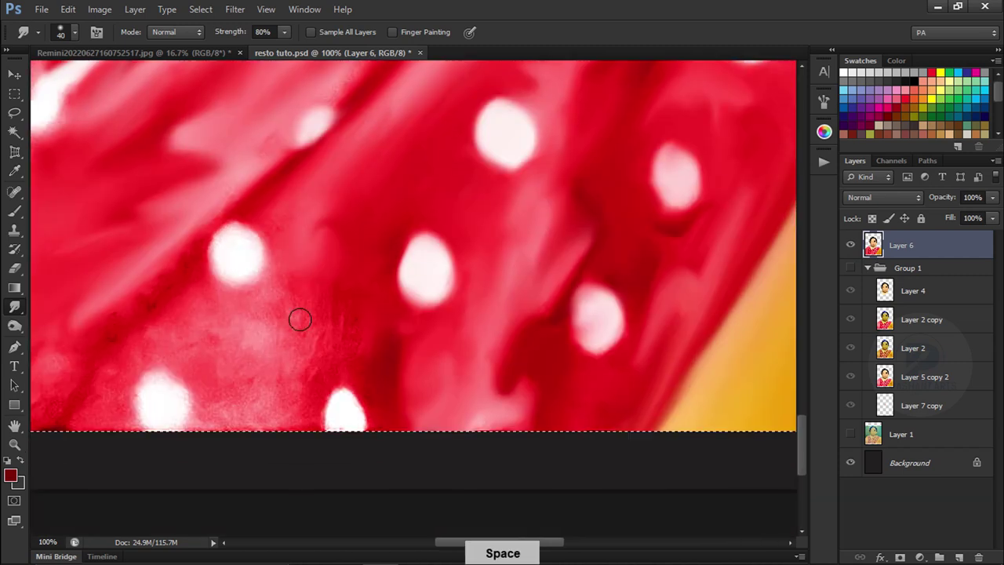
drag(36, 380, 193, 307)
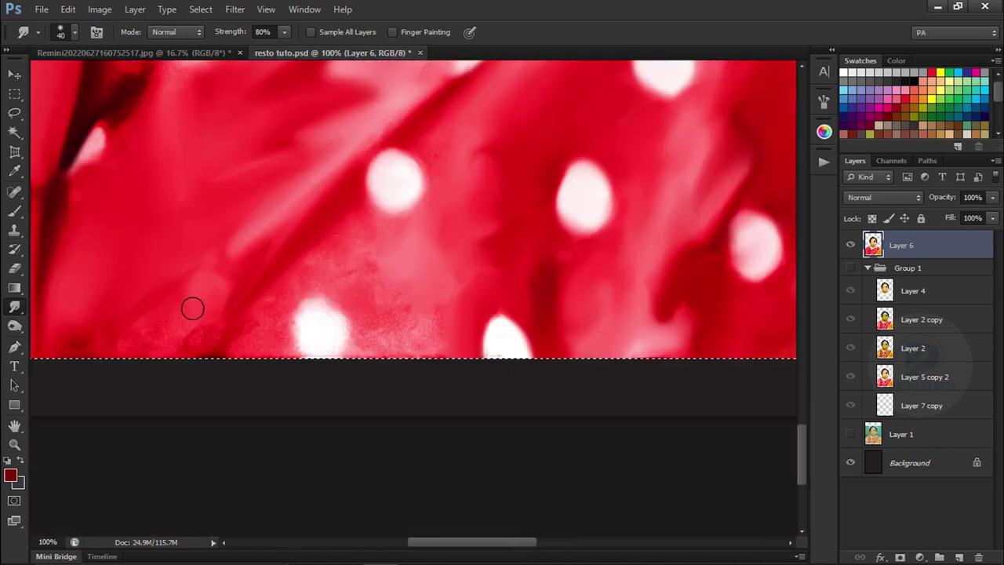
mouse_move(324, 291)
mouse_down()
mouse_move(235, 347)
mouse_move(202, 354)
mouse_up()
mouse_move(184, 175)
mouse_down()
mouse_move(292, 202)
mouse_move(325, 403)
mouse_up()
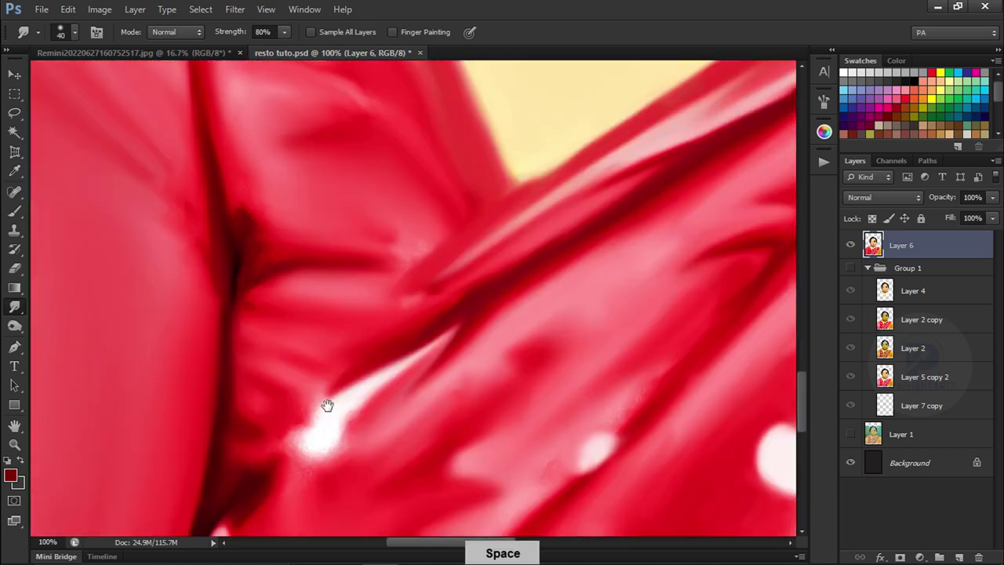
key(ctrl+alt+z)
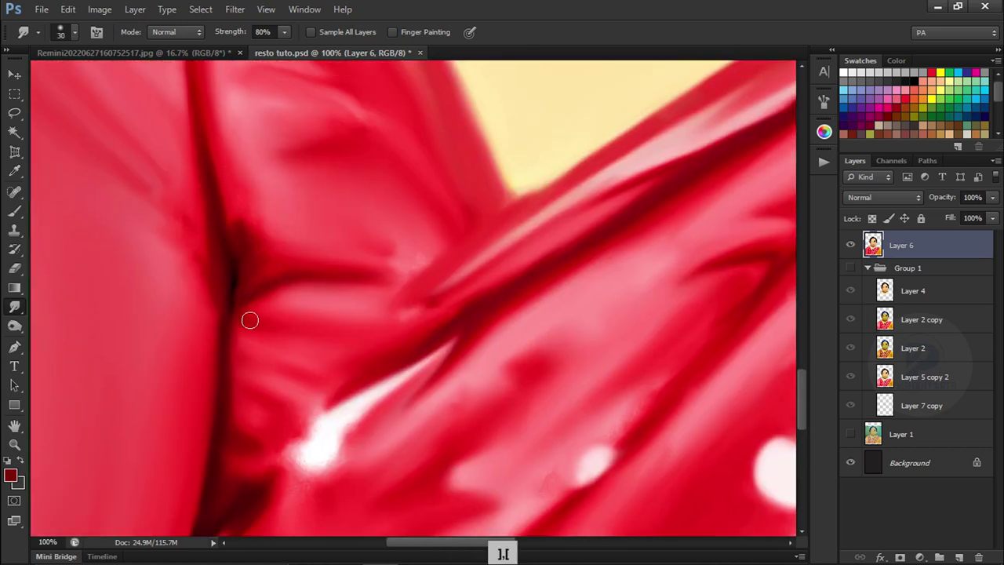
key(ctrl+minus)
key(ctrl+equal)
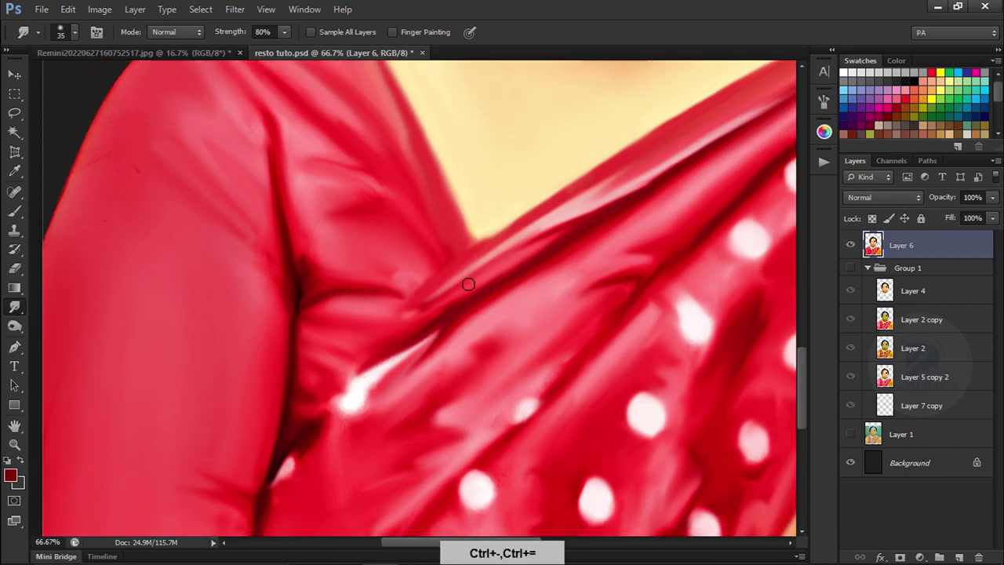
key(ctrl+minus)
key(ctrl+minus)
key(ctrl+minus)
Set up the Brush with Scattering enabled and wider Spacing in the Brush panel
key(ctrl+minus)
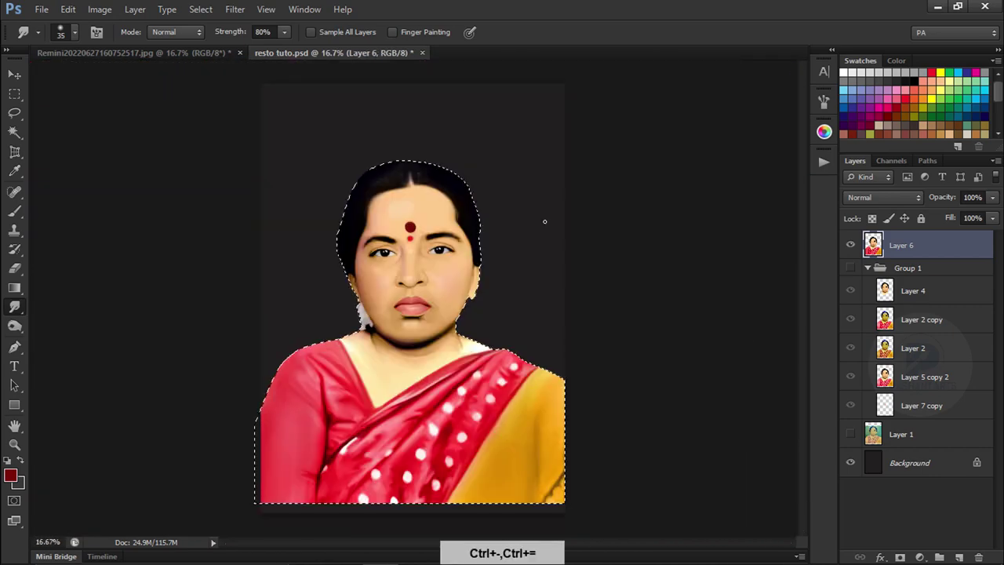
key(ctrl+equal)
key(ctrl+equal)
key(ctrl+equal)
key(ctrl+minus)
key(b)
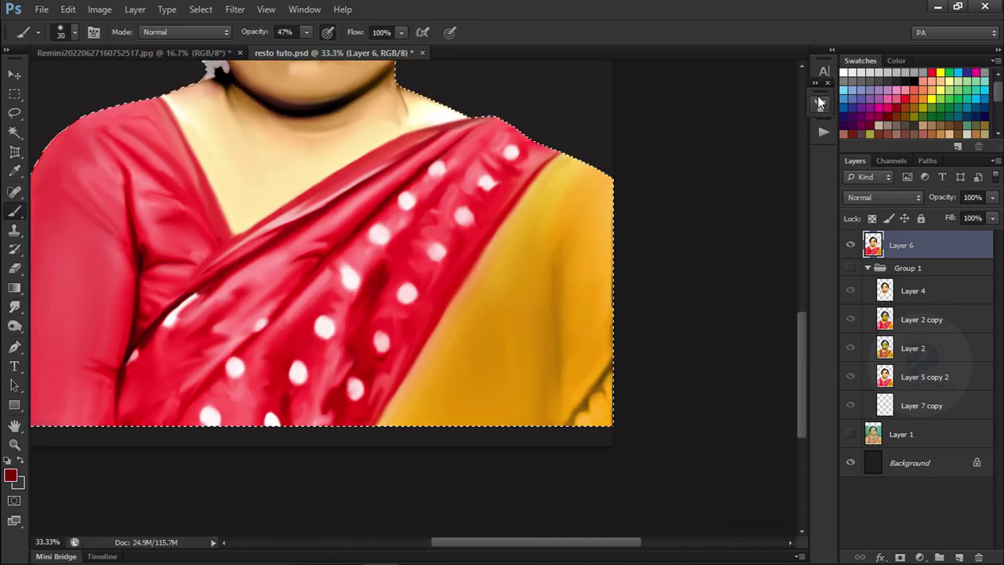
click(824, 101)
click(577, 160)
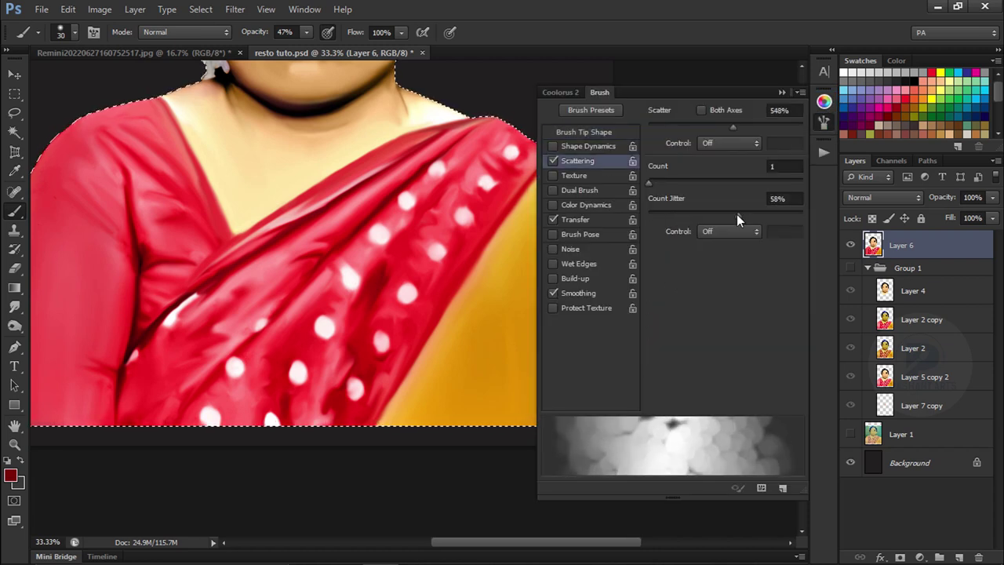
click(585, 133)
drag(649, 371, 720, 372)
key(F5)
Paint scattered dark-red dots on a new layer over the yellow sari, opacity about 64%
key(ctrl+shift+alt+n)
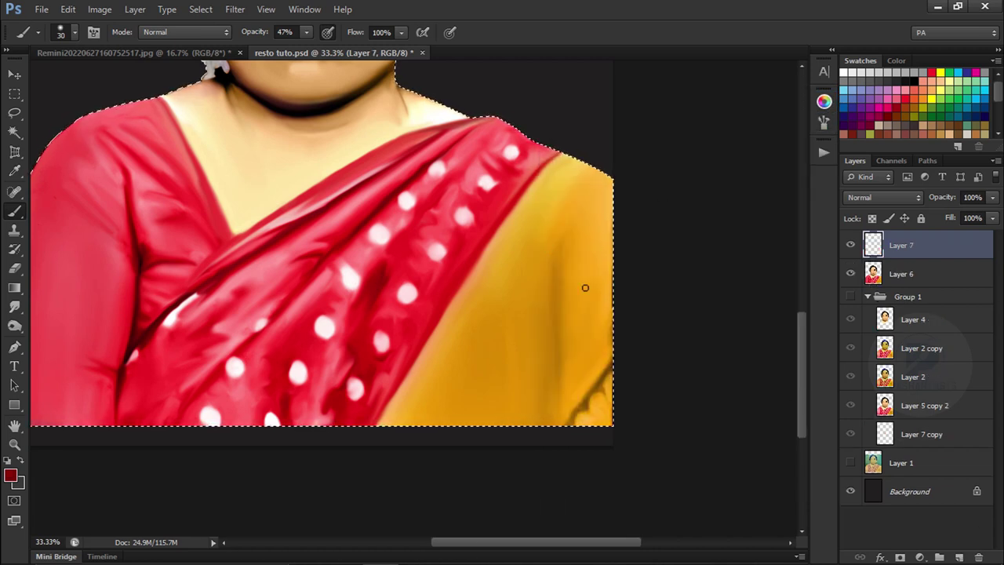
mouse_move(439, 377)
mouse_down()
mouse_move(560, 202)
mouse_move(525, 246)
mouse_move(561, 174)
mouse_up()
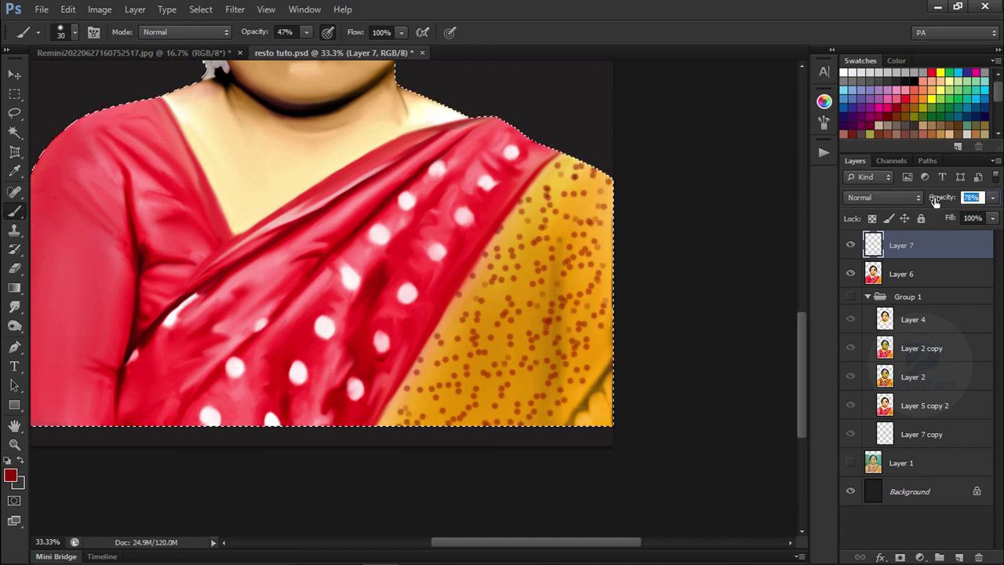
key(ctrl+minus)
key(ctrl+minus)
text(37)
key(Return)
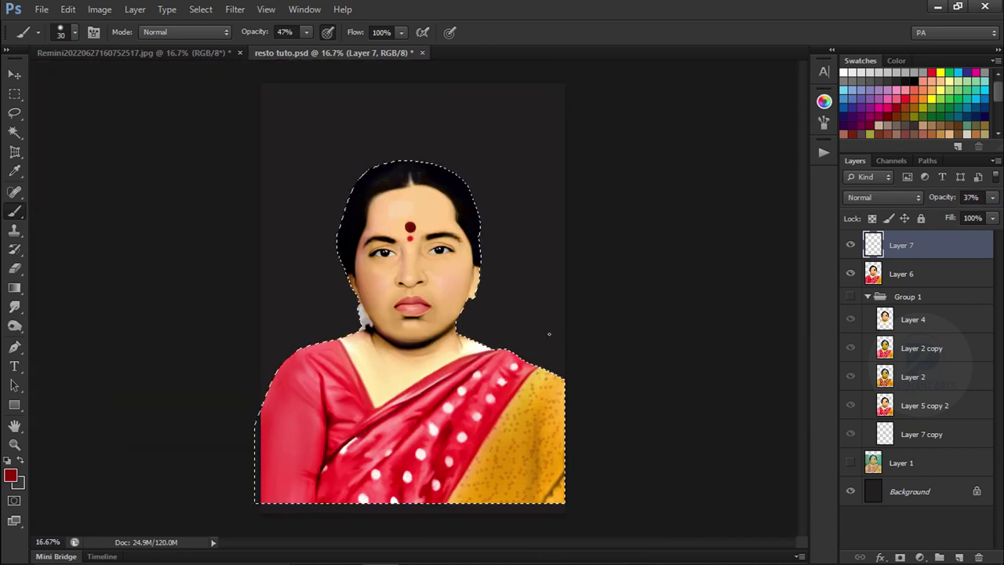
drag(933, 197, 947, 204)
Shift the dots' hue with Hue/Saturation and merge the layer into Layer 6
key(ctrl+u)
drag(840, 354, 754, 361)
key(Return)
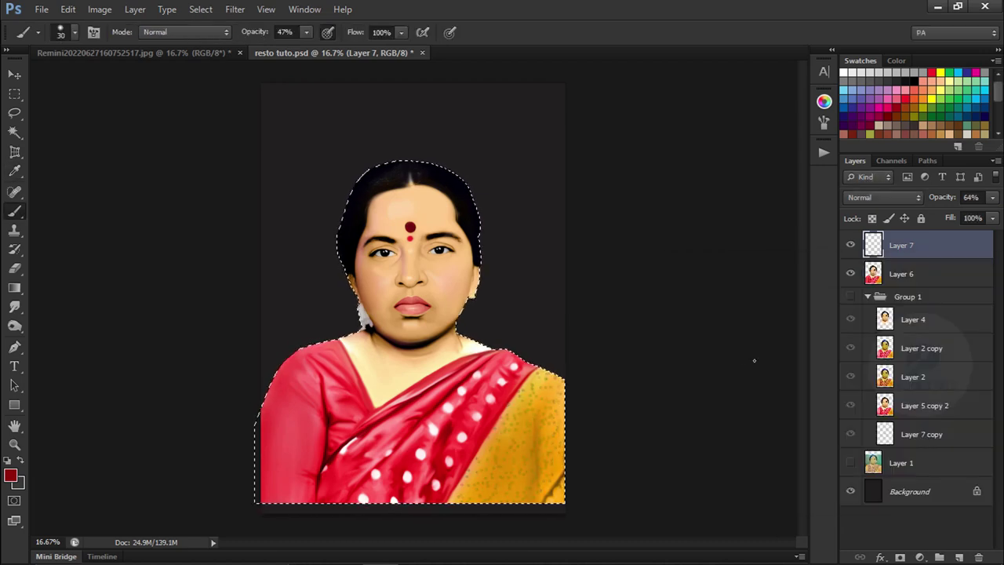
key(ctrl+e)
scroll(406, 240, up, 3)
Set up a small, lower-strength Smudge brush and soften the left eyebrow's edges
key(r)
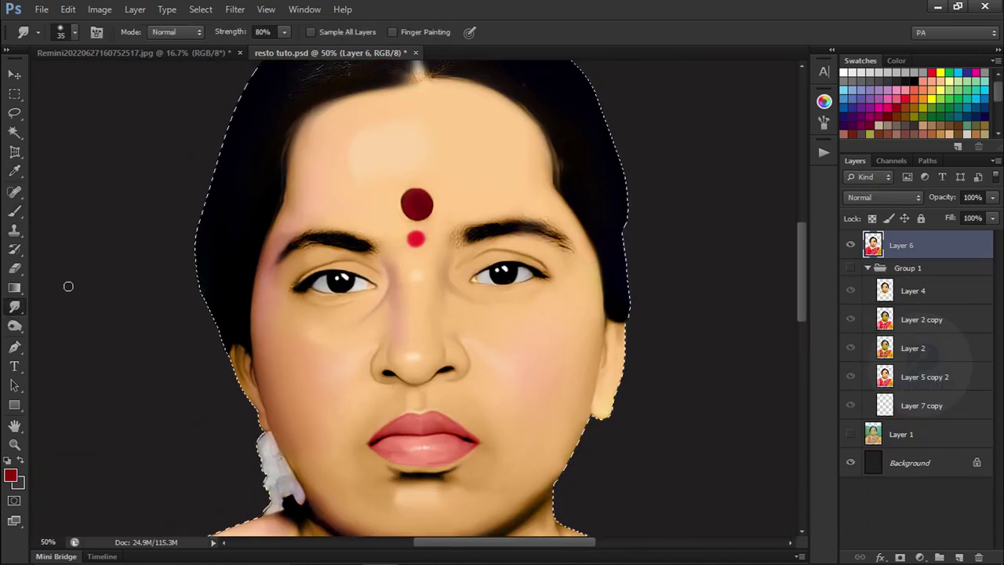
key(bracketleft)
key(ctrl+plus)
key(ctrl+plus)
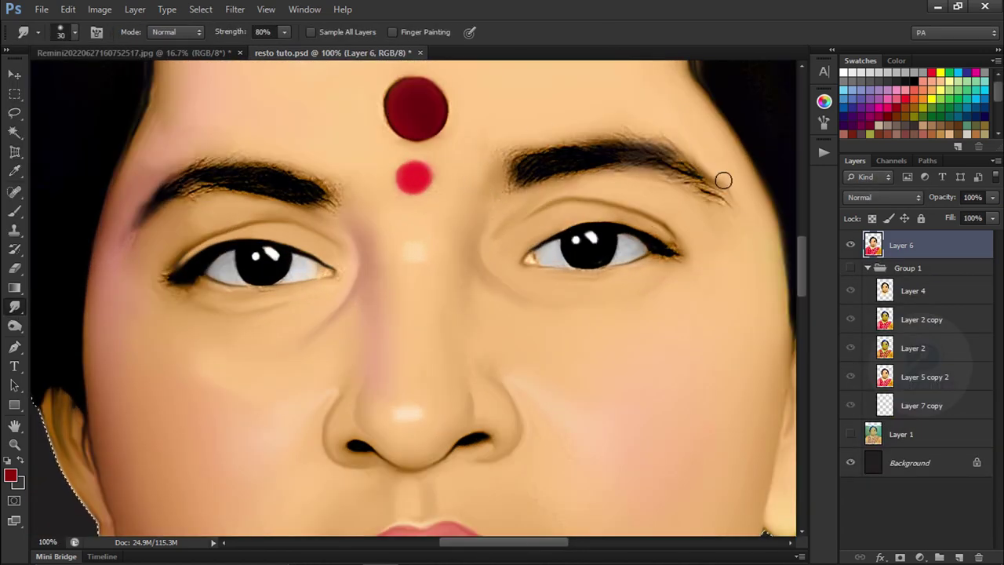
key(ctrl+plus)
key(ctrl+plus)
key(ctrl+minus)
key(ctrl+minus)
key(ctrl+minus)
right_click(446, 158)
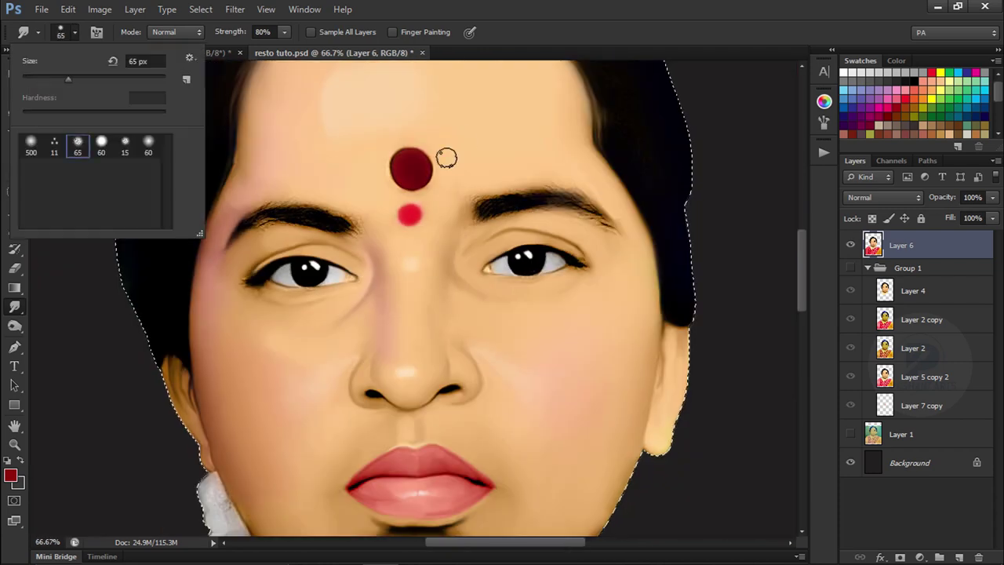
ctrl+space+click(394, 298)
key(3)
drag(565, 314, 617, 330)
key(ctrl+alt+z)
mouse_move(341, 303)
mouse_down()
mouse_move(291, 284)
mouse_move(437, 291)
mouse_up()
Feather the eyebrow's upper edge, tail and head into fine hair strands with an 11 px brush
click(75, 31)
key(8)
ctrl+space+click(253, 311)
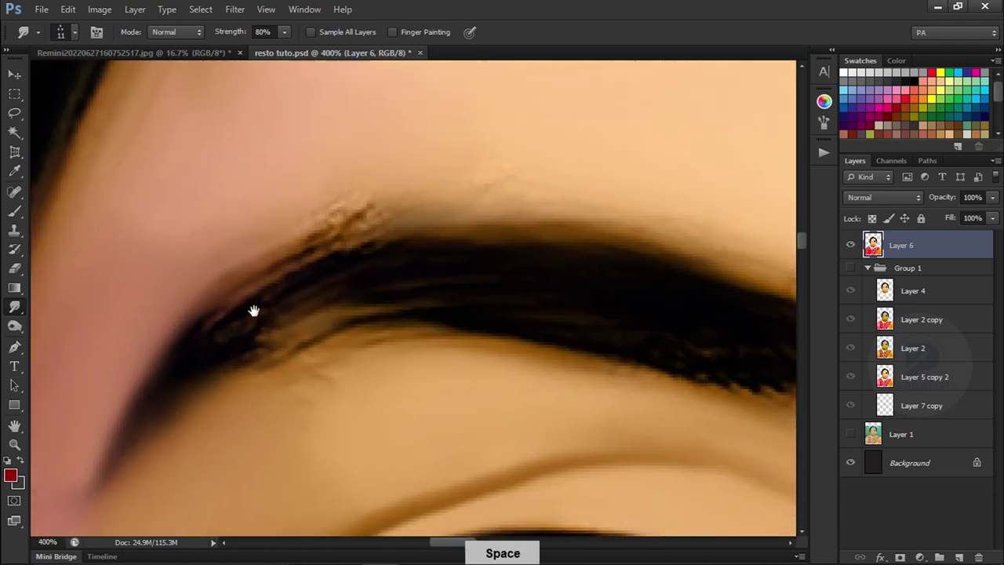
drag(254, 312, 265, 313)
key(8)
key(5)
mouse_move(209, 352)
mouse_down()
mouse_move(197, 358)
mouse_move(475, 280)
mouse_move(328, 269)
mouse_move(251, 275)
mouse_move(442, 303)
mouse_move(610, 304)
mouse_move(459, 303)
mouse_move(407, 271)
mouse_move(309, 317)
mouse_move(286, 245)
mouse_move(236, 266)
mouse_up()
drag(655, 196, 420, 173)
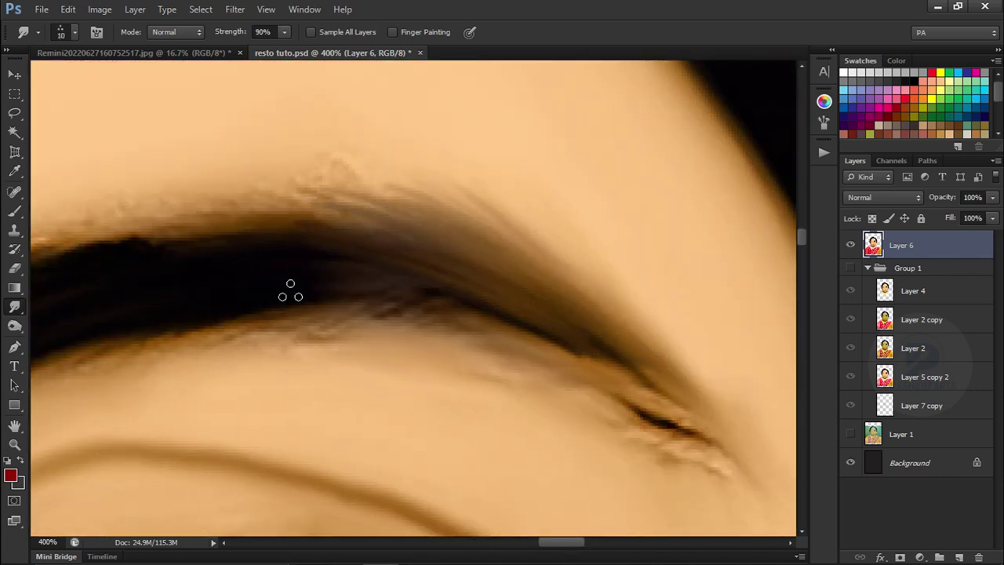
key(ctrl+alt+z)
drag(112, 359, 337, 271)
drag(191, 351, 202, 416)
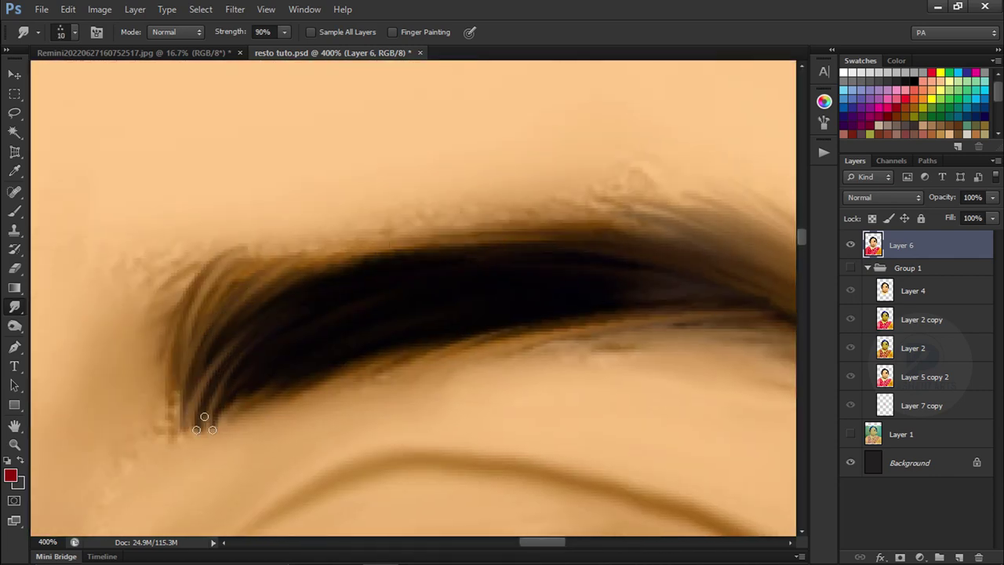
drag(439, 369, 204, 369)
drag(639, 309, 504, 287)
drag(313, 298, 471, 298)
Smudge the hairline into soft strands, undoing strokes that go wrong
key(ctrl+alt+z)
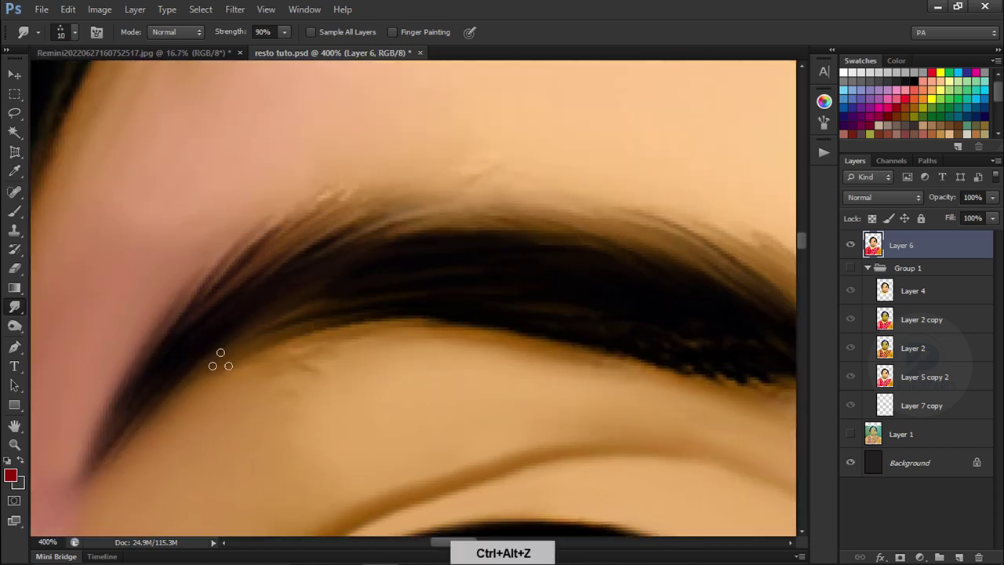
scroll(473, 269, down, 4)
scroll(486, 234, up, 3)
drag(583, 238, 385, 287)
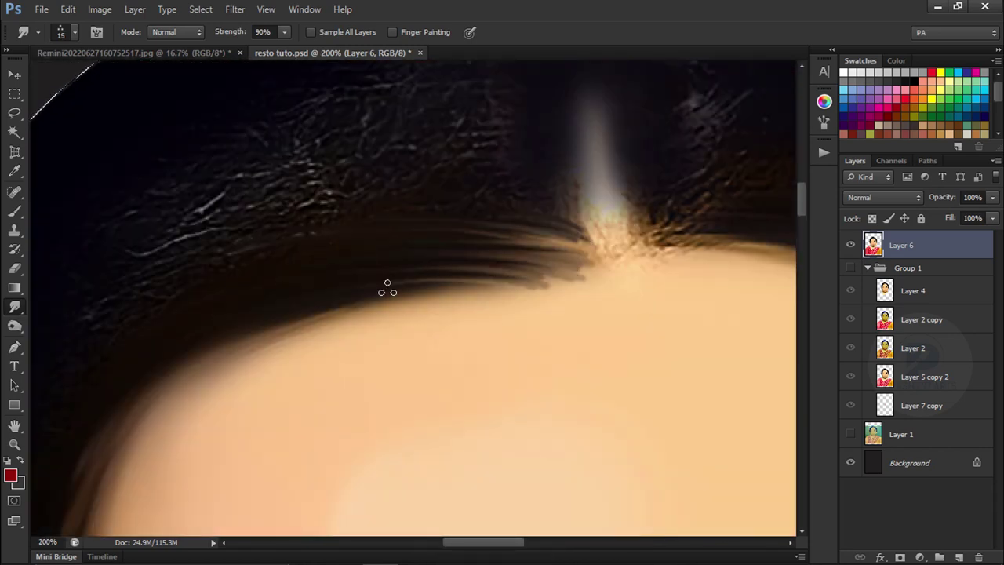
key(ctrl+alt+z)
drag(523, 262, 328, 309)
scroll(502, 290, right, 5)
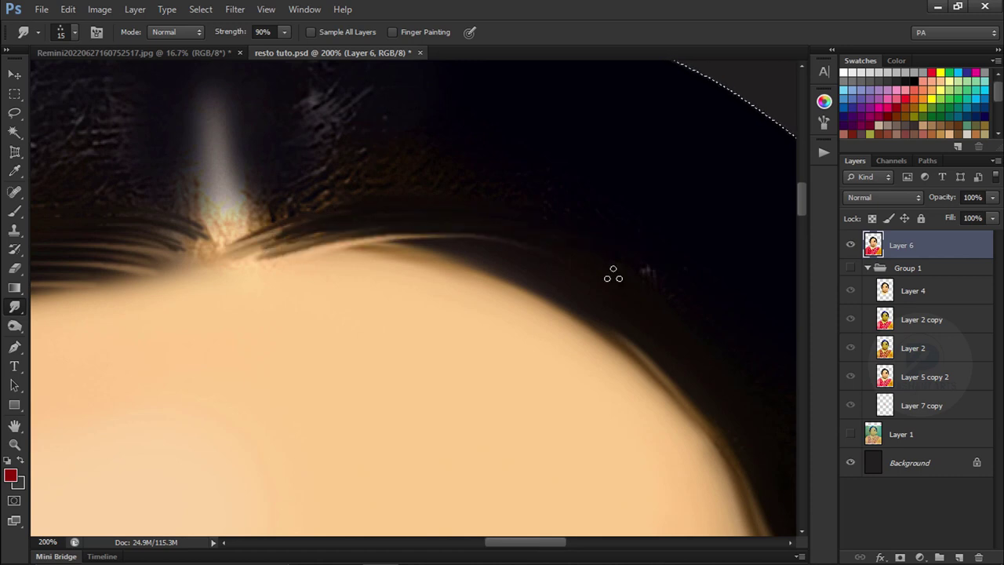
key(ctrl+alt+z)
scroll(525, 280, up, 3)
scroll(524, 280, left, 3)
Pull and curve fine hair strands up from the parting along the hairline
drag(423, 299, 361, 236)
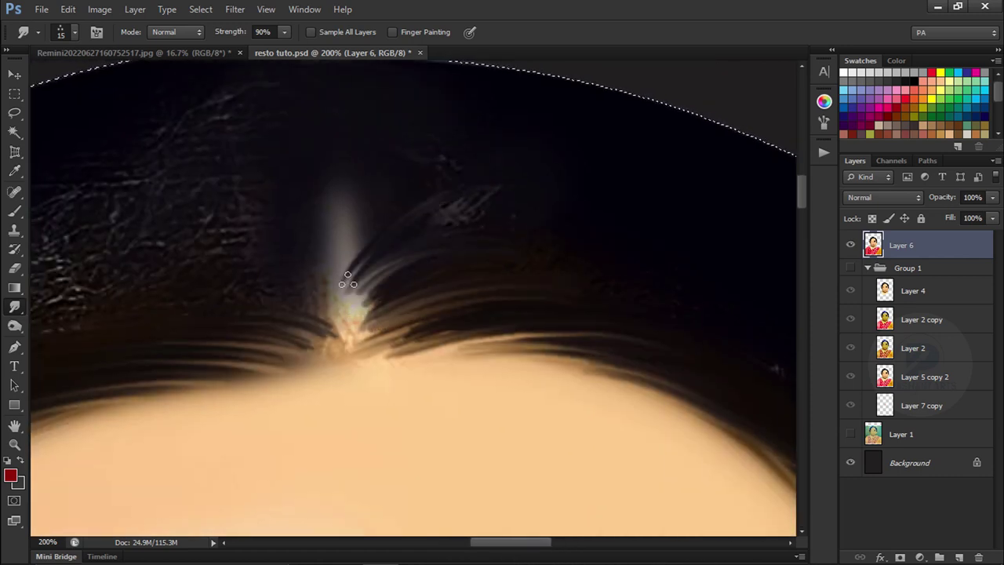
drag(330, 314, 243, 290)
drag(337, 278, 290, 244)
drag(353, 227, 338, 196)
key(ctrl+alt+z)
scroll(227, 259, left, 5)
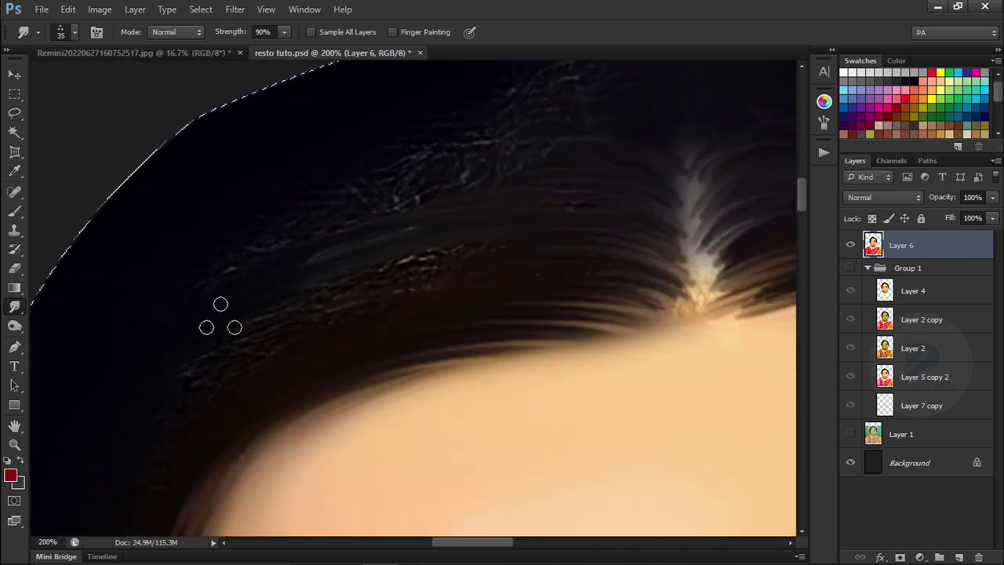
scroll(471, 243, up, 3)
scroll(471, 243, right, 3)
key(ctrl+alt+z)
key(bracketright)
key(ctrl+minus)
key(ctrl+minus)
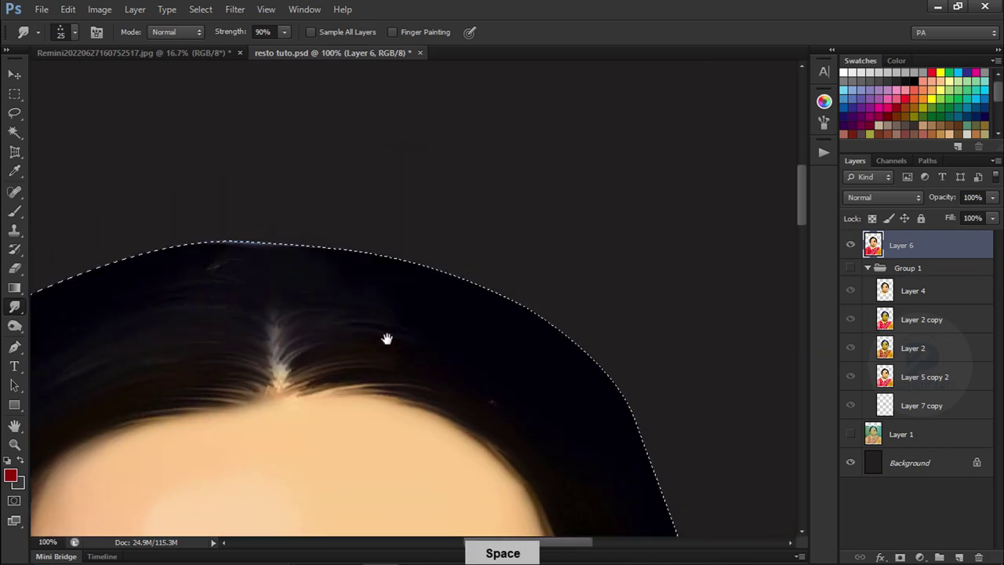
key(ctrl+minus)
key(ctrl+minus)
key(ctrl+plus)
Push the upper lip's right contour into shape with Liquify's Forward Warp and apply it
click(21, 212)
key(ctrl+plus)
key(ctrl+plus)
key(ctrl+plus)
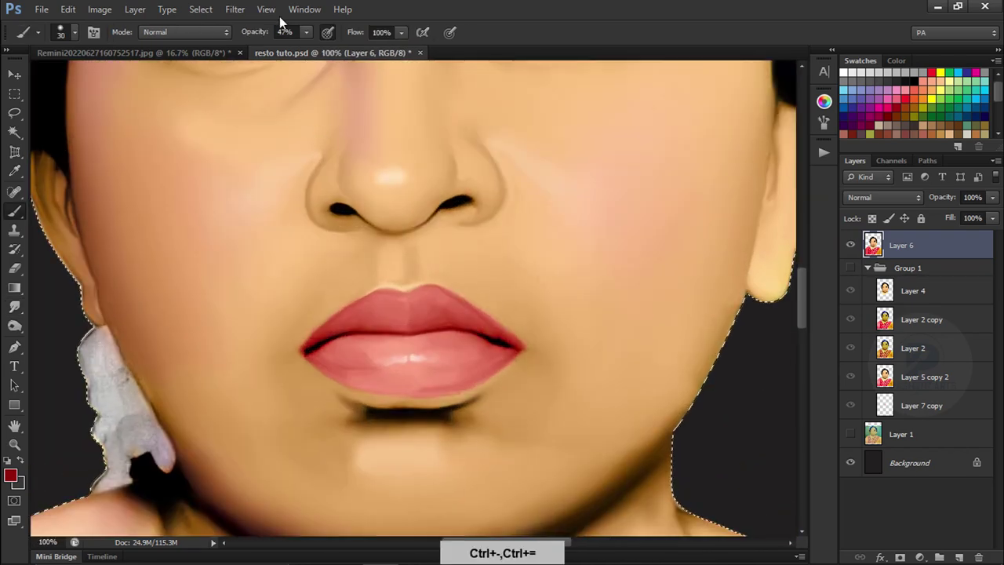
click(234, 9)
key(Escape)
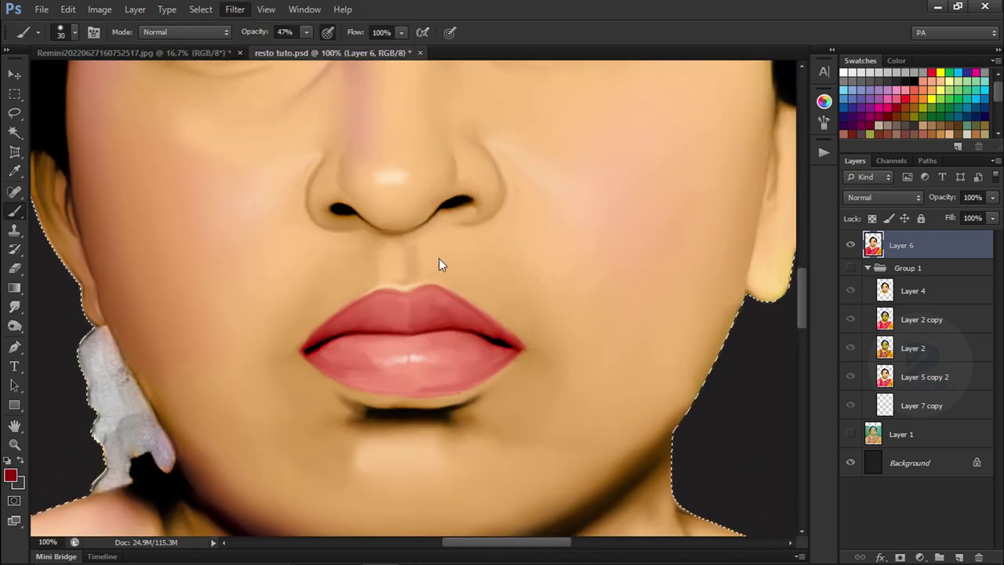
key(ctrl+shift+x)
key(ctrl+plus)
key(ctrl+plus)
key(ctrl+plus)
key(ctrl+plus)
key(ctrl+plus)
key(ctrl+plus)
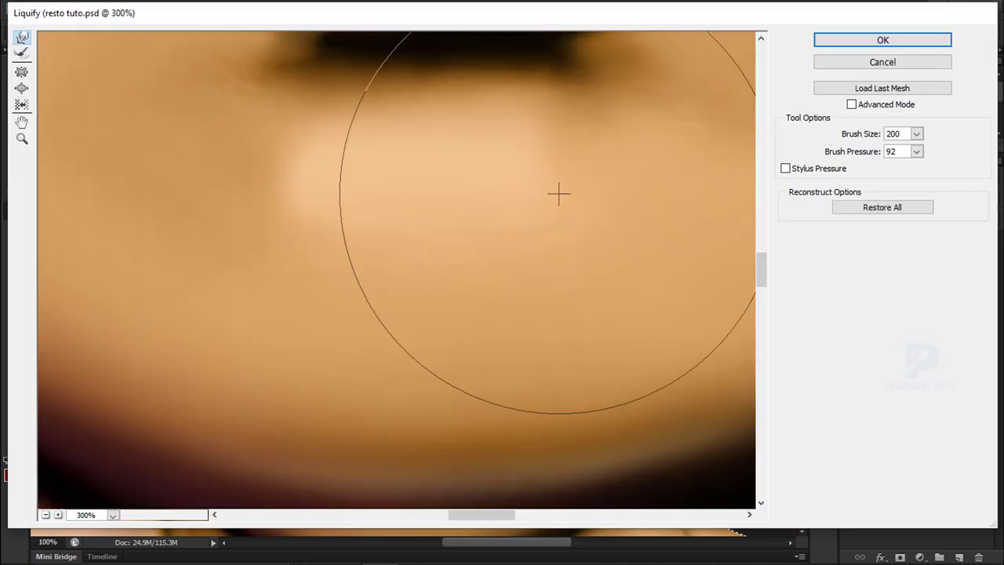
drag(558, 195, 562, 284)
key(bracketleft)
key(bracketleft)
key(bracketleft)
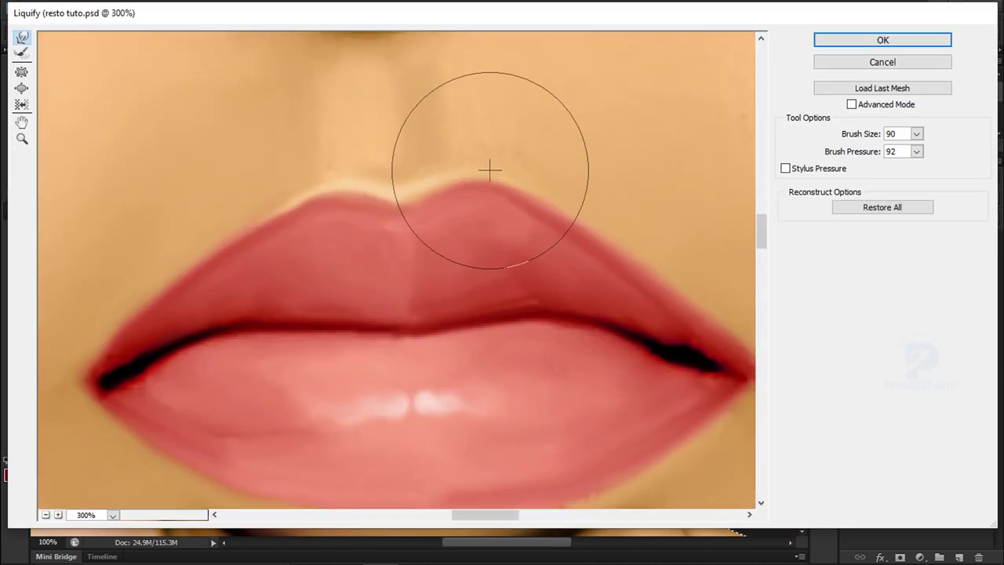
drag(488, 168, 484, 172)
click(882, 40)
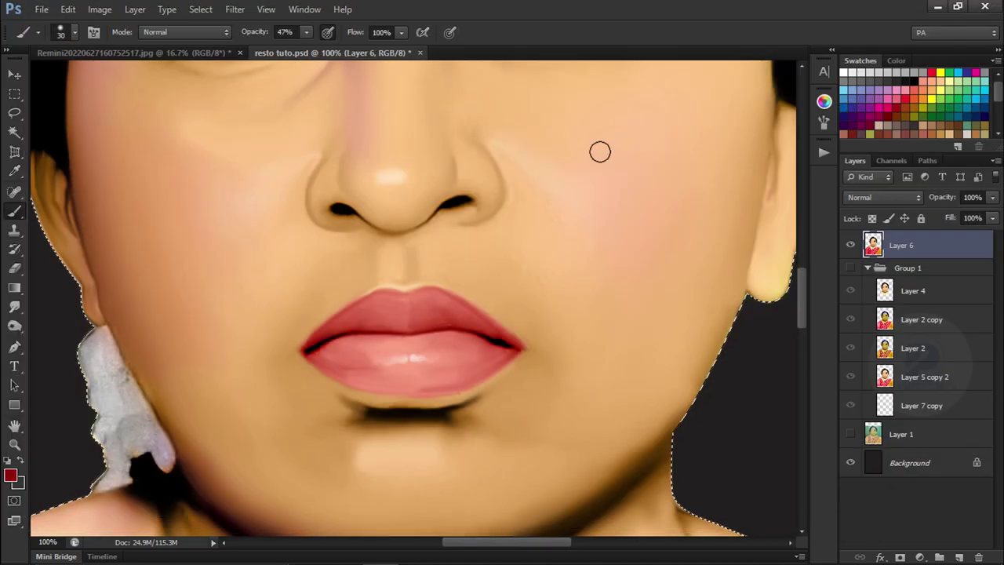
key(ctrl+plus)
key(ctrl+plus)
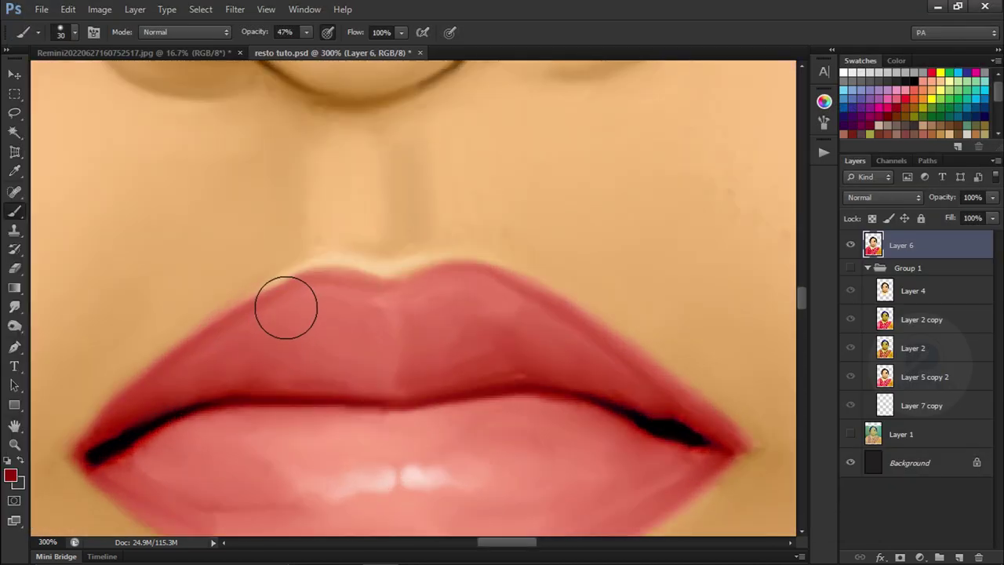
key(bracketleft)
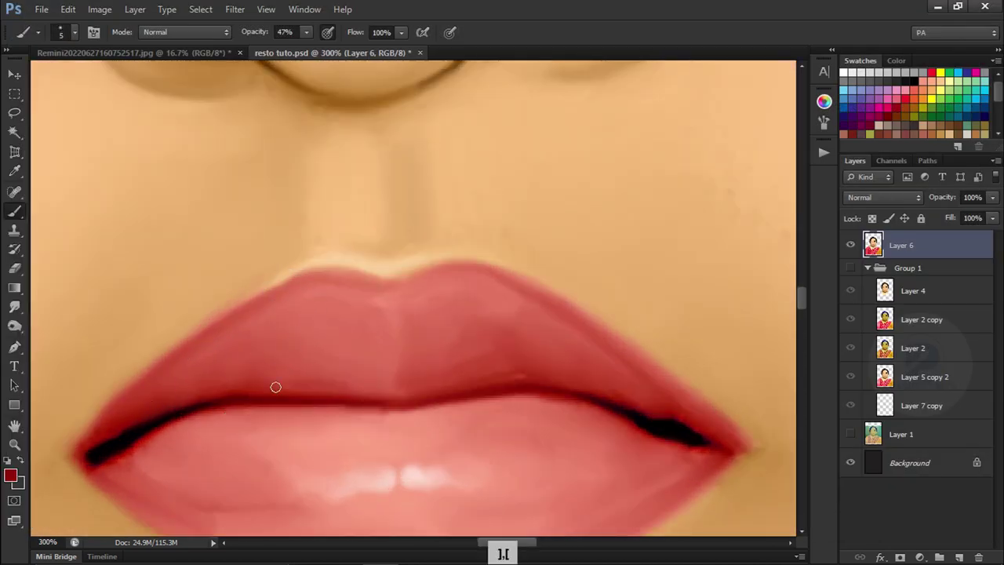
Choose a large soft brush for the lip outline, undoing a stray red dab
key(ctrl+alt+z)
right_click(90, 140)
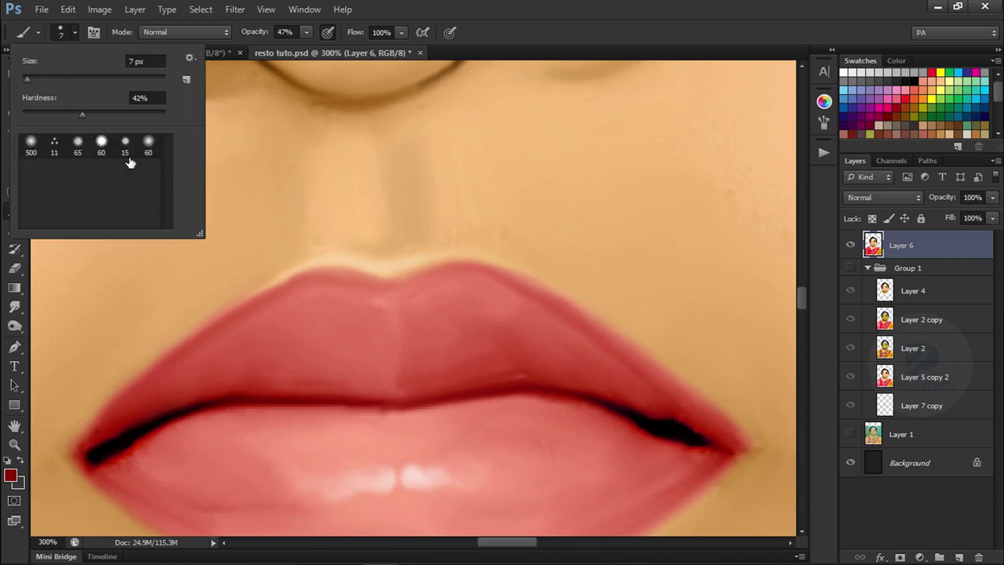
double_click(44, 150)
click(118, 290)
key(bracketright)
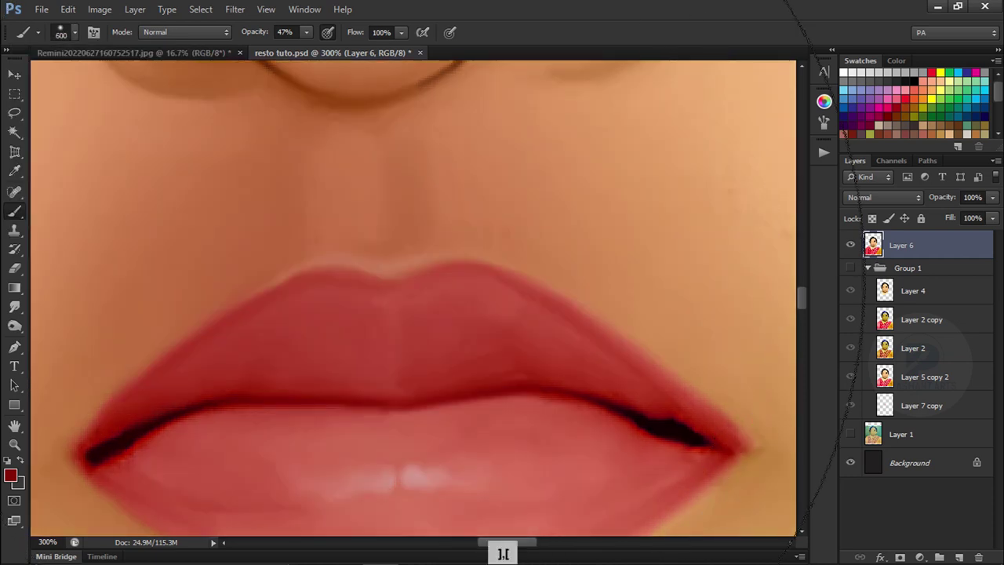
key(ctrl+z)
key(bracketleft)
key(bracketleft)
key(bracketleft)
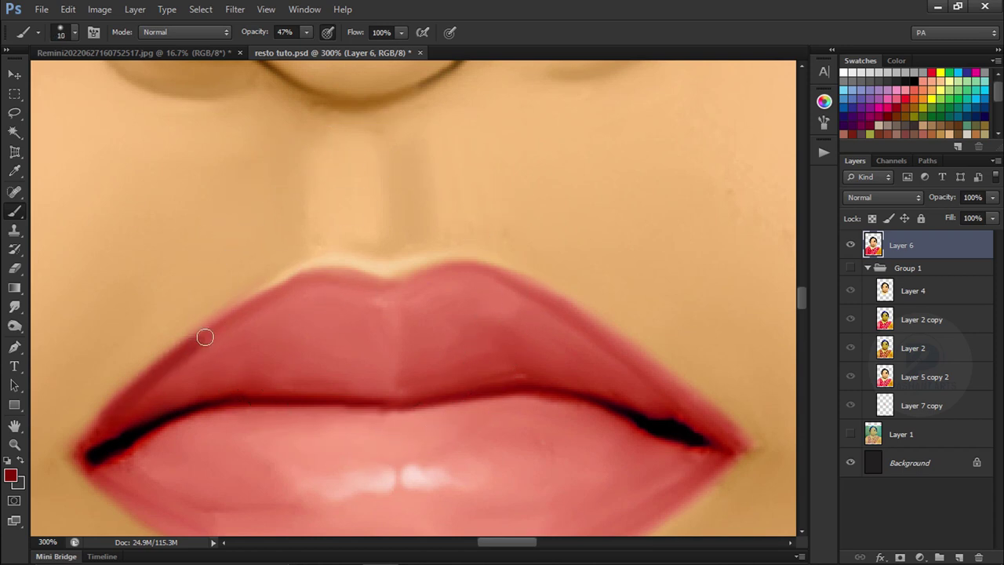
Paint a dark red line along the upper lip on a new layer, lower its opacity, and merge into Layer 6
key(ctrl+shift+z)
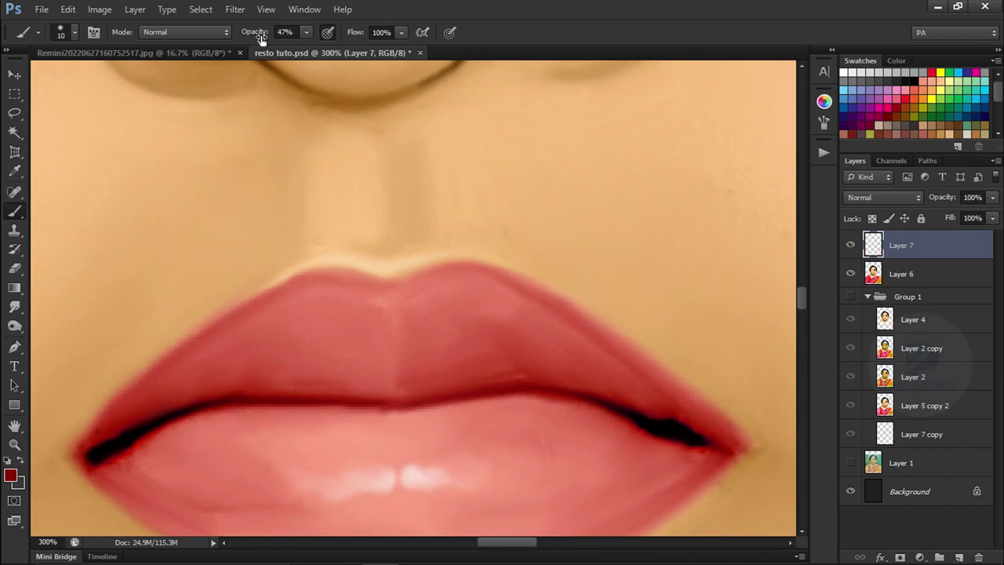
mouse_move(163, 373)
mouse_down()
mouse_move(309, 284)
mouse_move(460, 272)
mouse_move(664, 371)
mouse_up()
key(ctrl+minus)
key(ctrl+minus)
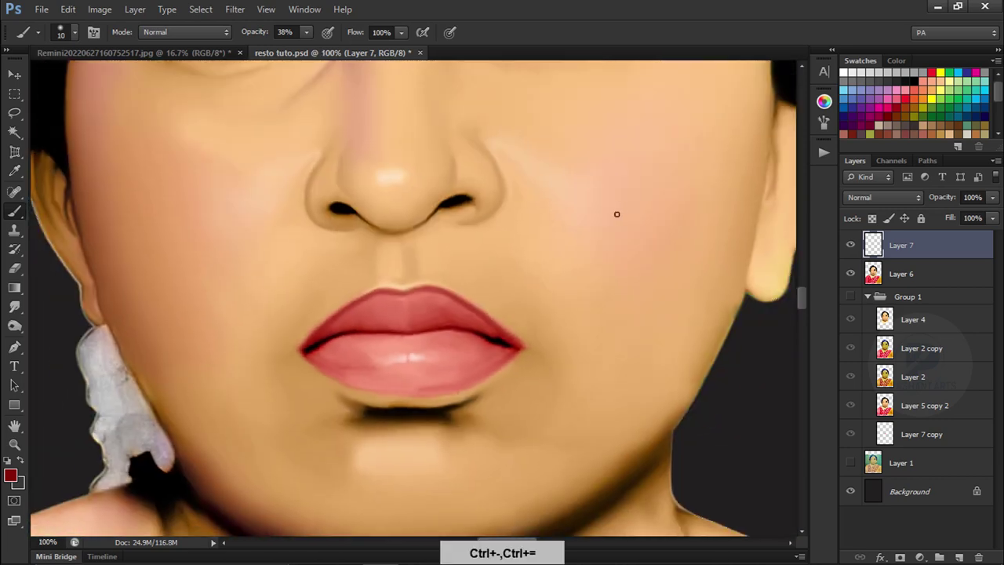
key(ctrl+minus)
key(ctrl+minus)
key(ctrl+minus)
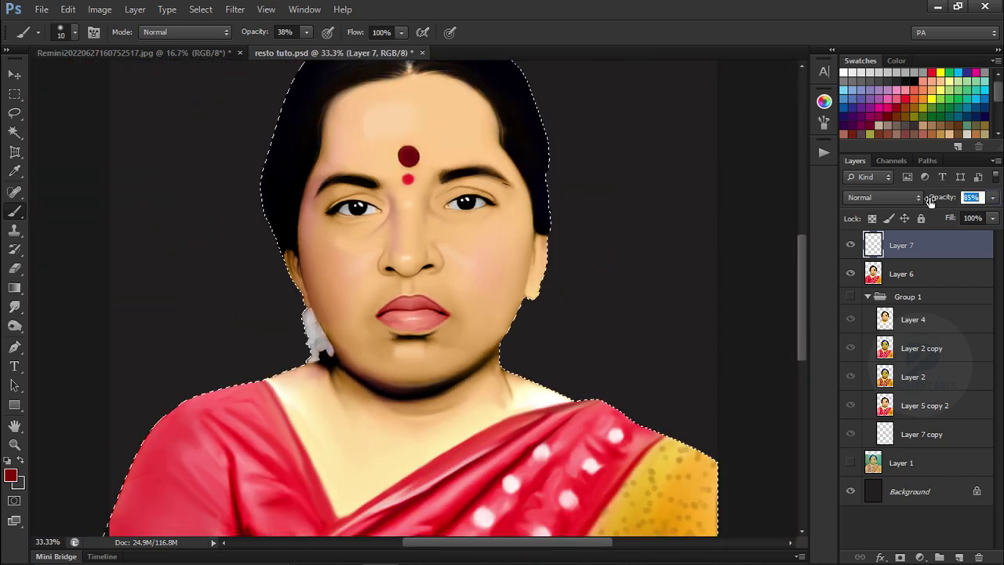
drag(930, 201, 899, 205)
key(ctrl+e)
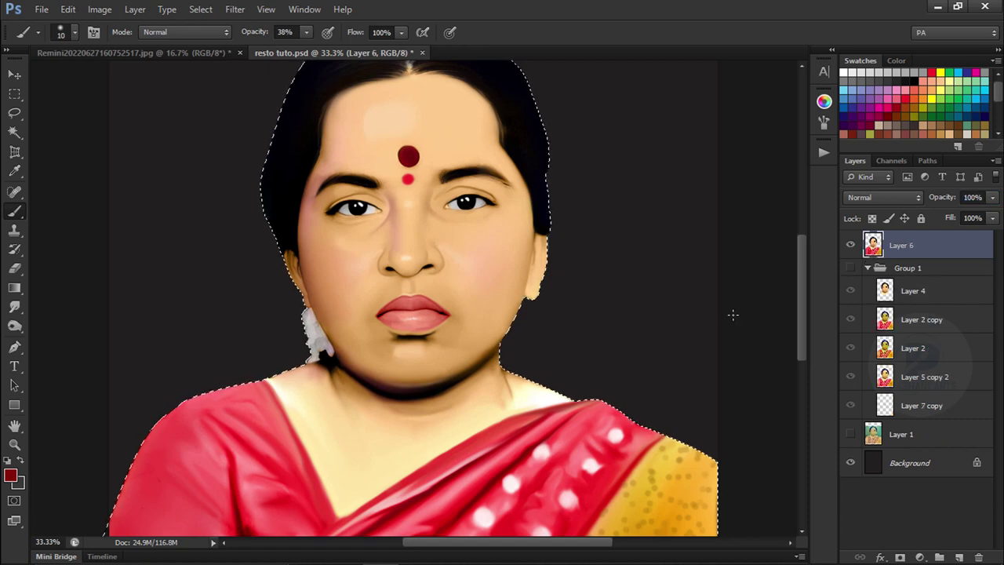
key(ctrl+minus)
ctrl+click(873, 245)
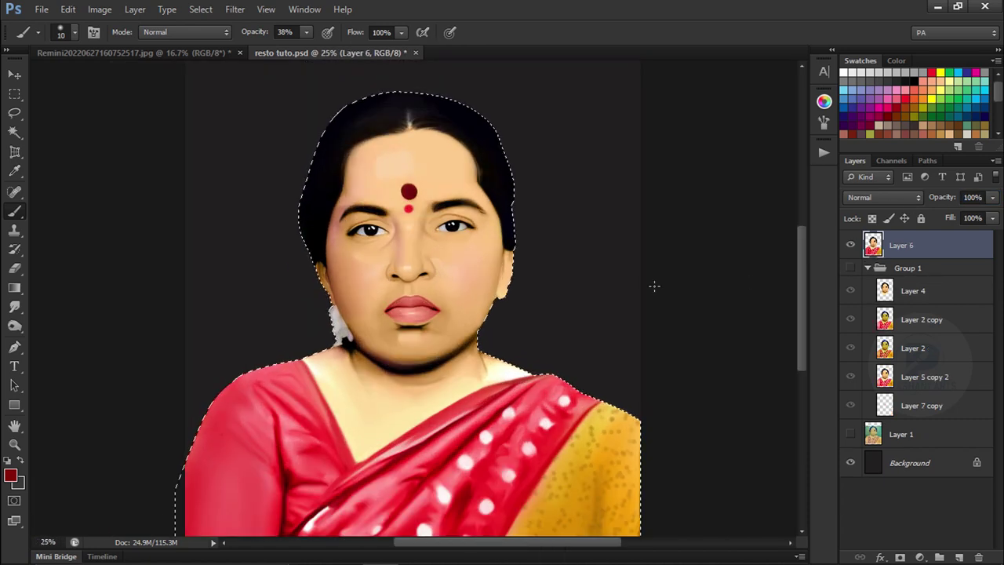
Raise the Reds saturation by +36 with Hue/Saturation's on-image tool, deselect, and save
key(ctrl+u)
click(680, 455)
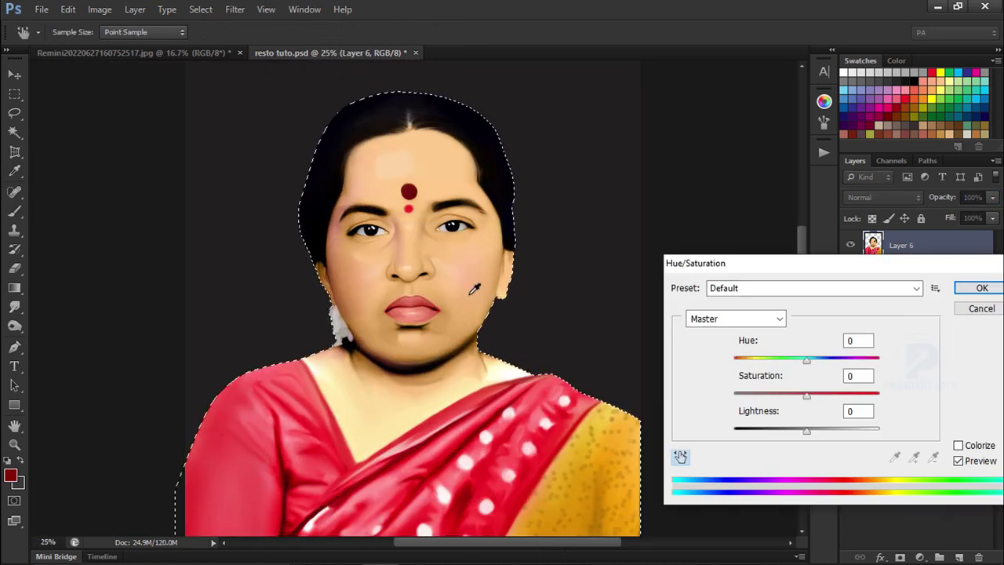
drag(473, 287, 484, 298)
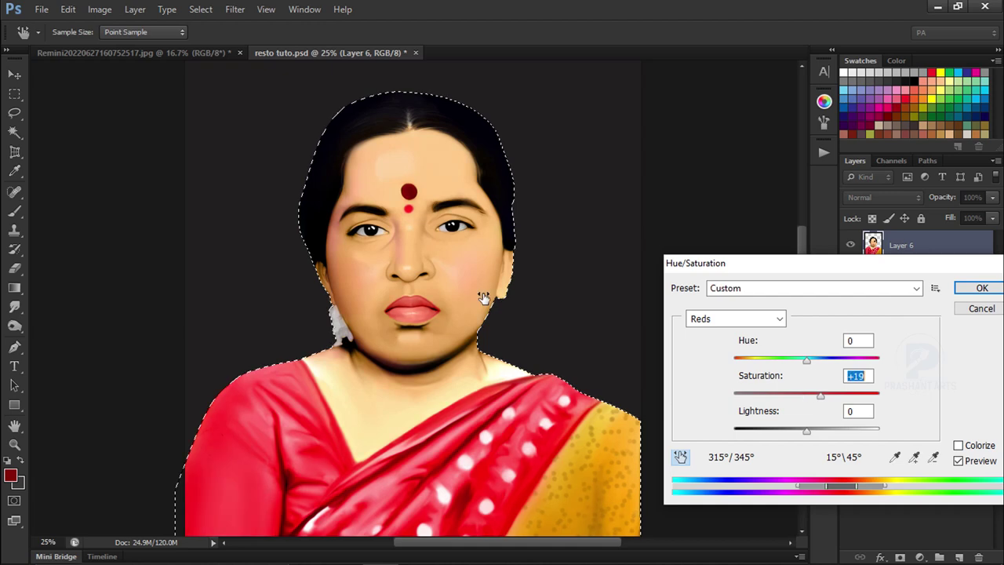
click(981, 288)
key(m)
click(311, 199)
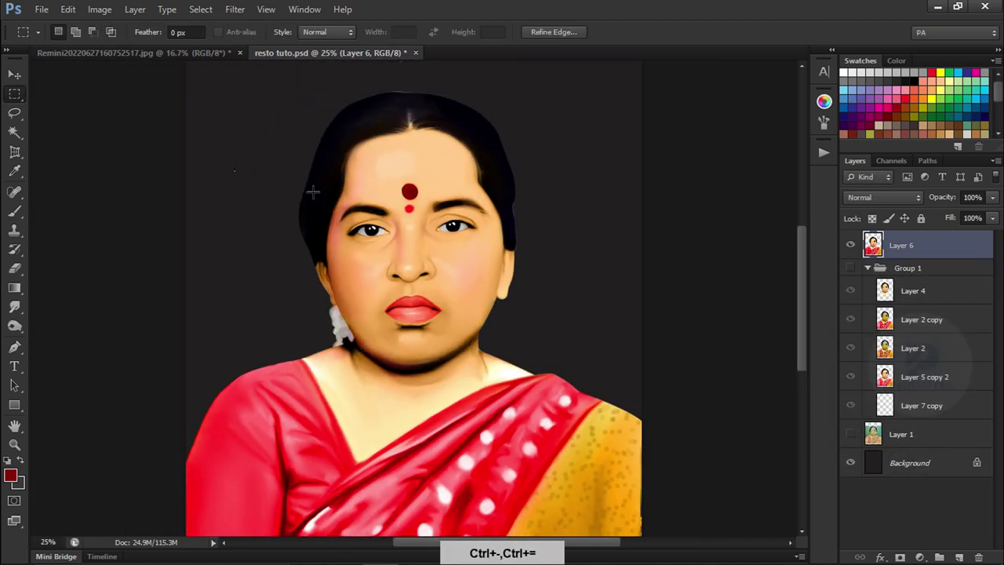
key(ctrl+minus)
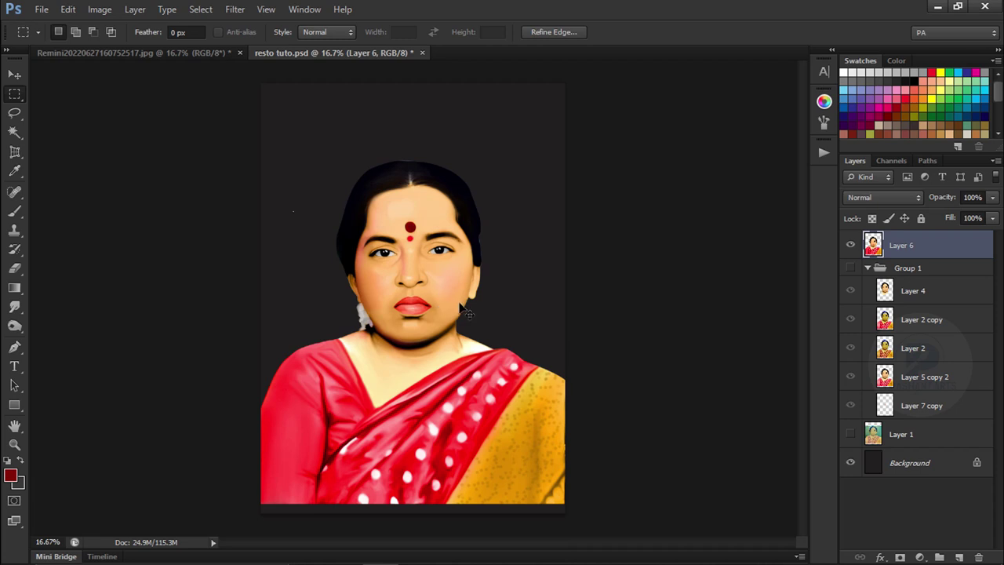
key(ctrl+s)
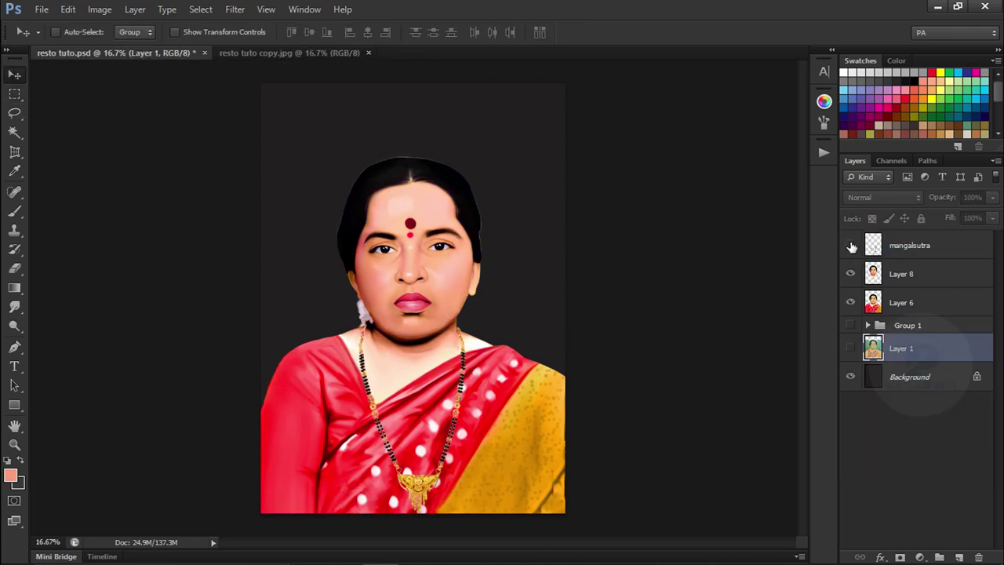
Toggle the mangalsutra necklace layer's visibility to compare the portrait with and without it
click(851, 246)
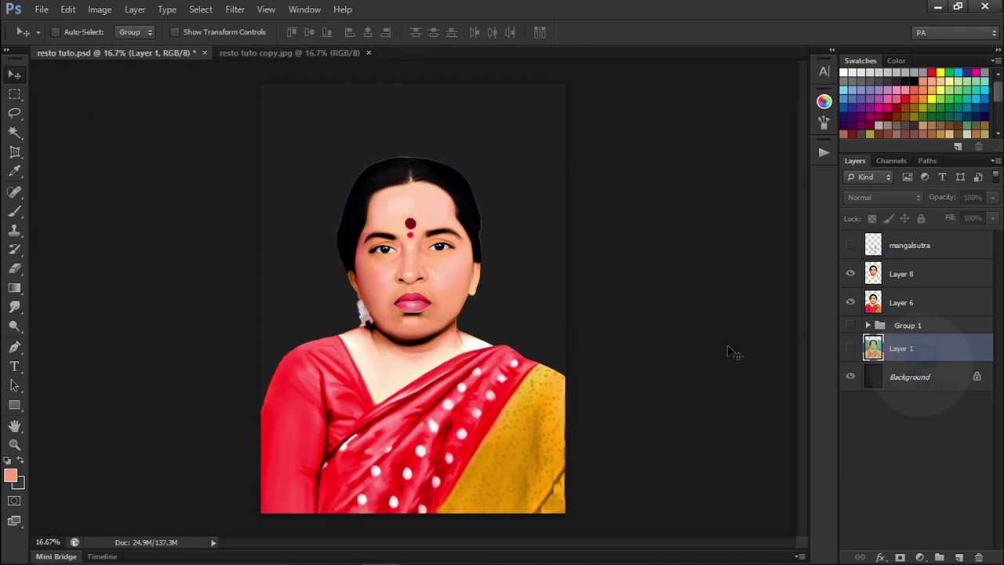
key(ctrl+equal)
key(ctrl+equal)
key(ctrl+minus)
key(ctrl+minus)
click(850, 246)
click(851, 245)
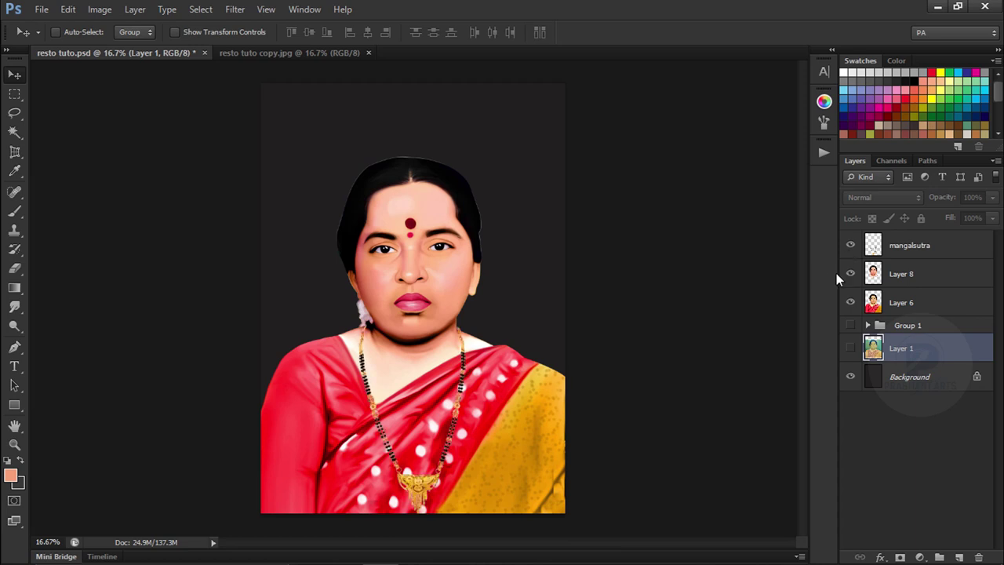
click(851, 246)
Add a new Luminosity-blend layer above Layer 8
click(933, 283)
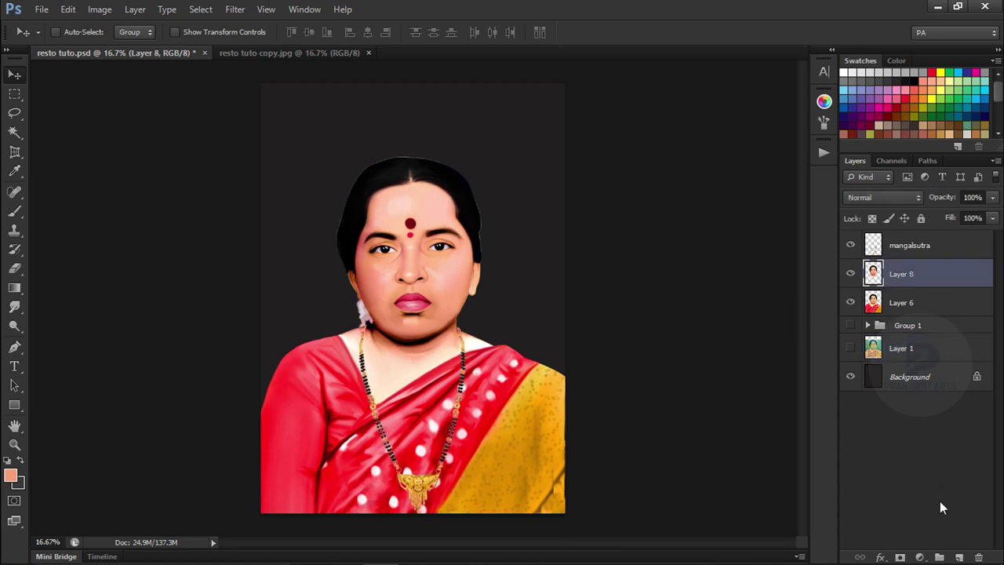
click(959, 557)
click(883, 197)
click(883, 363)
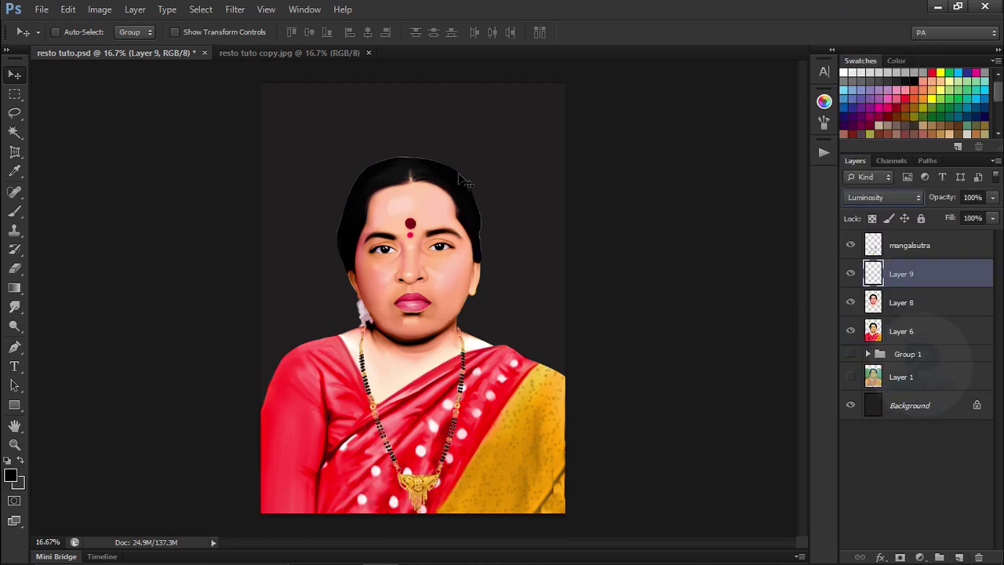
key(b)
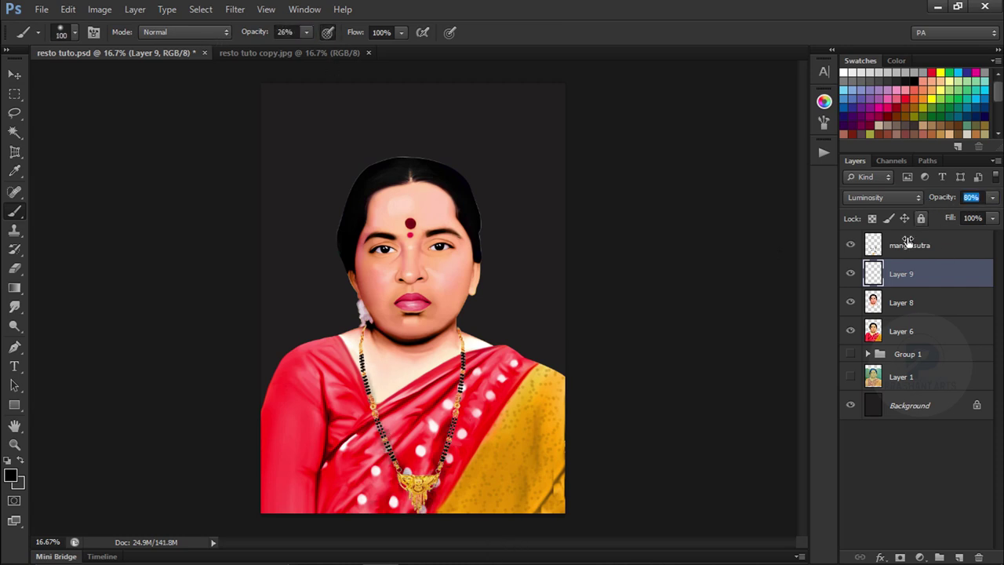
Drag the painted Background layer from resto tuto copy.jpg into resto tuto.psd
key(v)
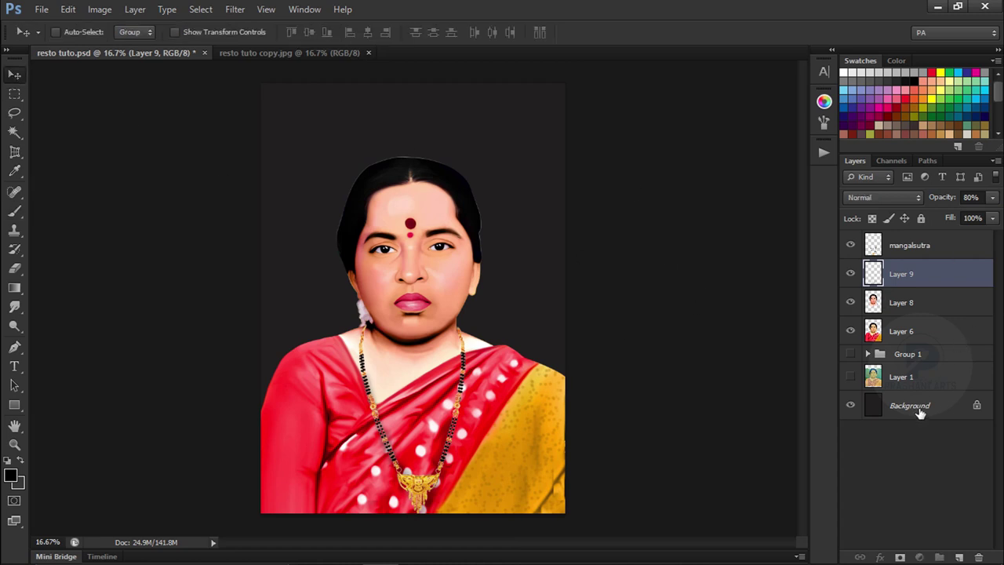
click(910, 405)
click(290, 52)
mouse_move(437, 206)
mouse_down()
mouse_move(265, 103)
mouse_move(502, 259)
mouse_move(493, 169)
mouse_move(485, 233)
mouse_up()
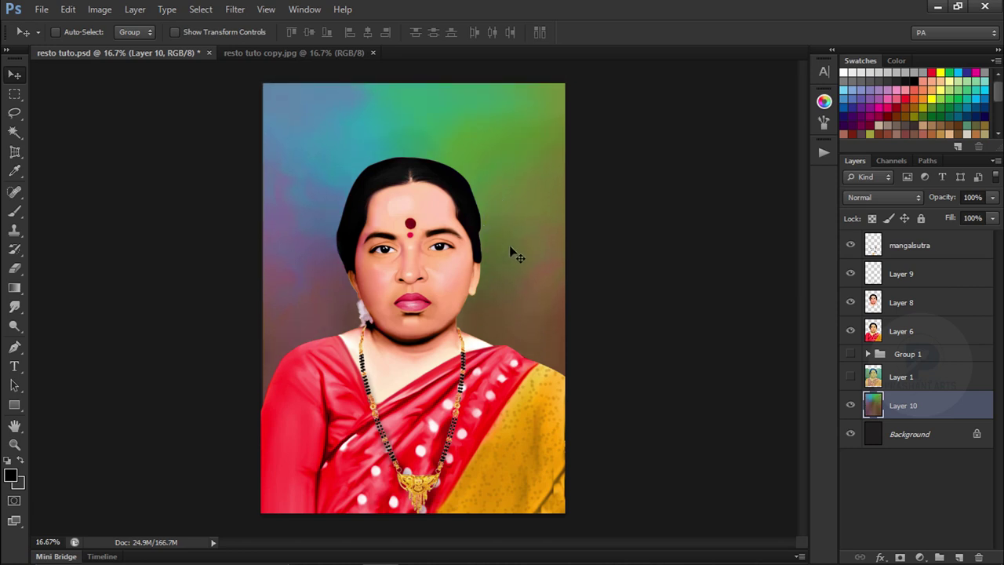
Add Layer 11 in Luminosity mode and paint a broad wash with a 1300 px brush
click(959, 557)
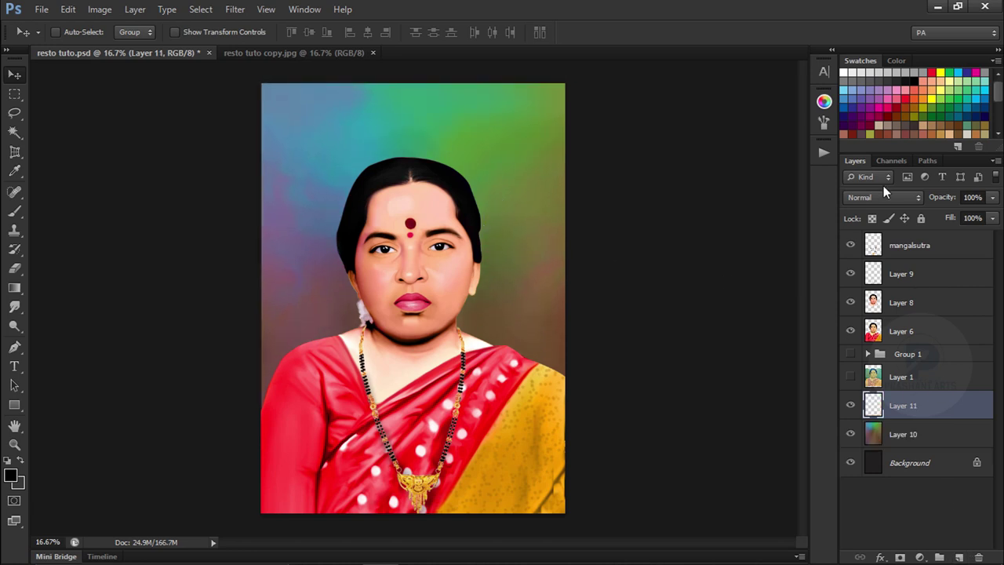
click(883, 197)
click(897, 372)
key(b)
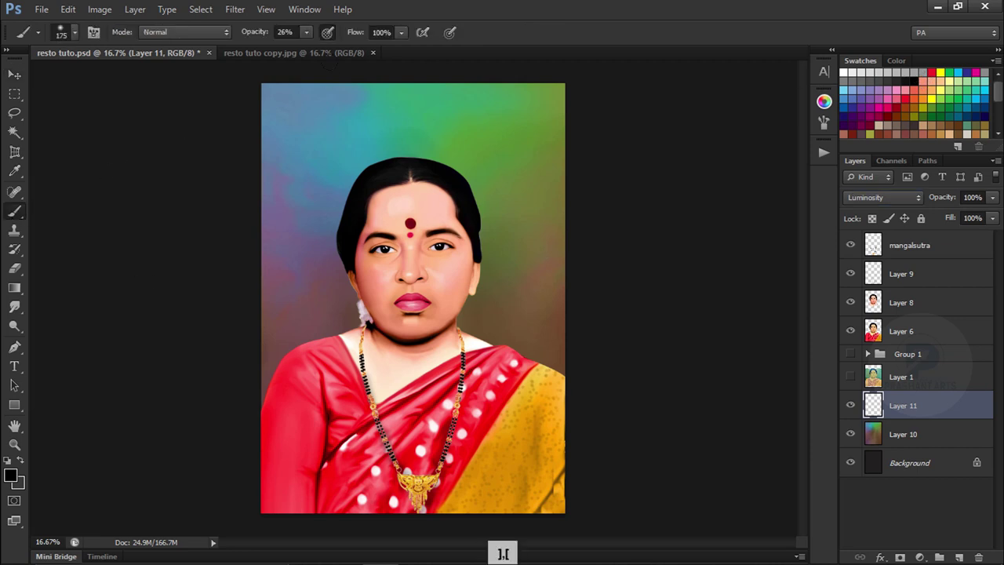
key(bracketright)
key(bracketright)
key(bracketright)
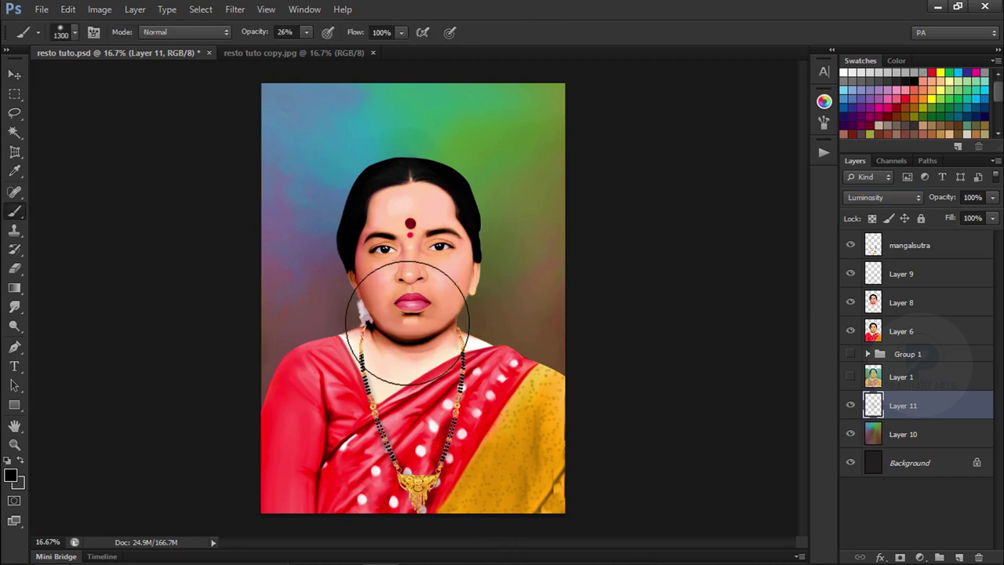
mouse_move(441, 395)
mouse_down()
mouse_move(516, 360)
mouse_move(444, 424)
mouse_up()
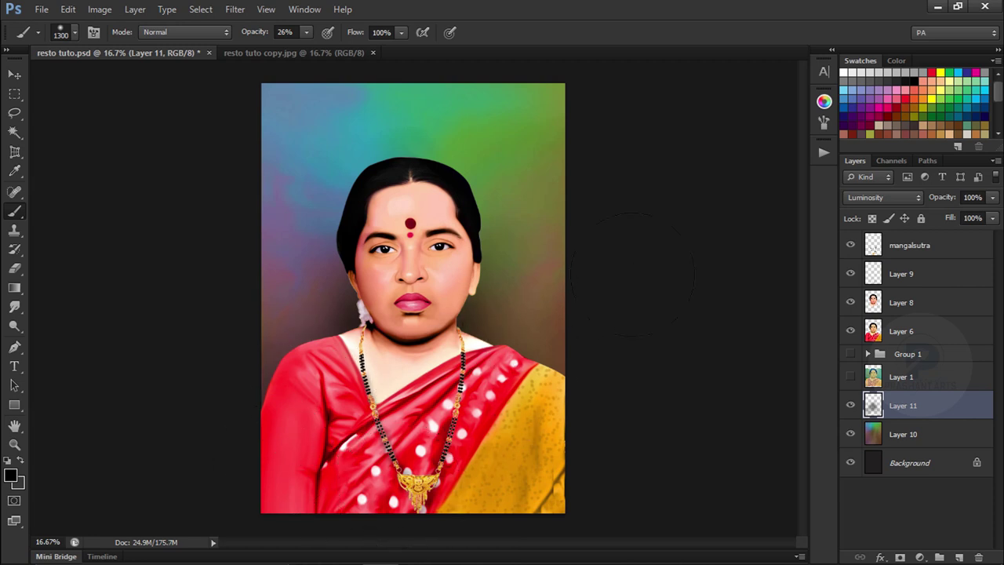
Add a new empty Layer 12 above Layer 8
click(929, 249)
click(908, 303)
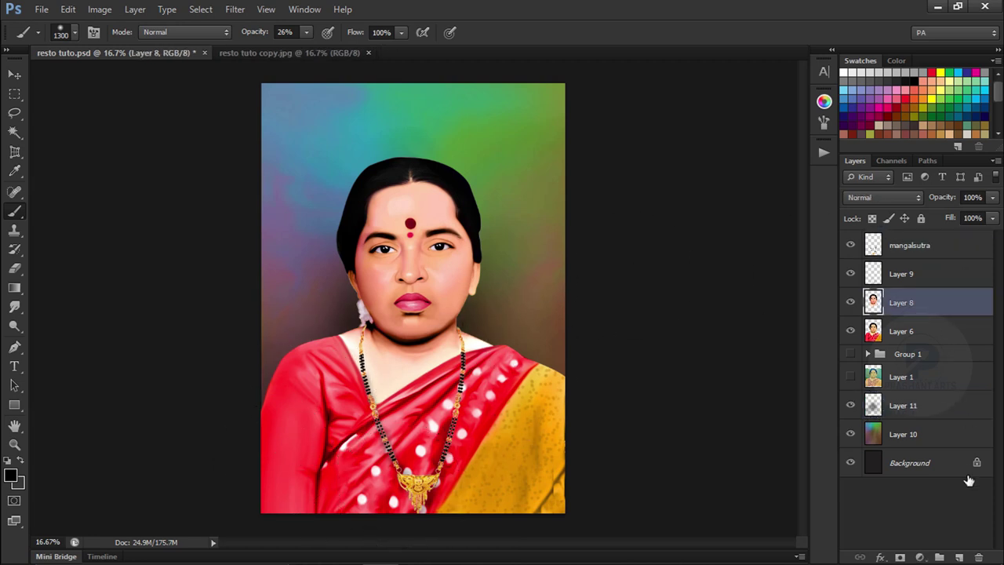
click(958, 557)
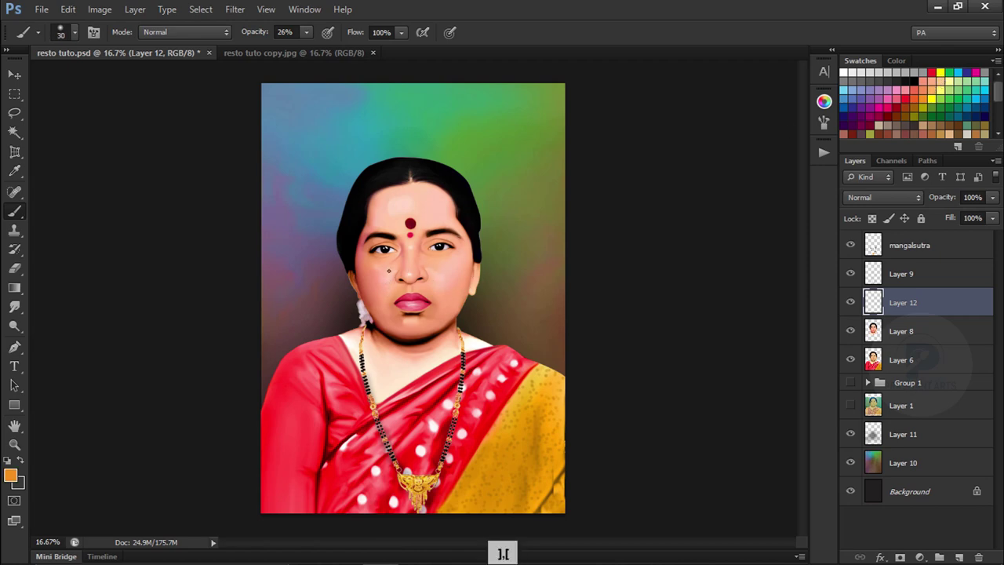
Paint a brown ring around the left eye's iris on Layer 12
key(ctrl+equal)
key(ctrl+equal)
key(ctrl+equal)
key(ctrl+equal)
drag(372, 269, 359, 253)
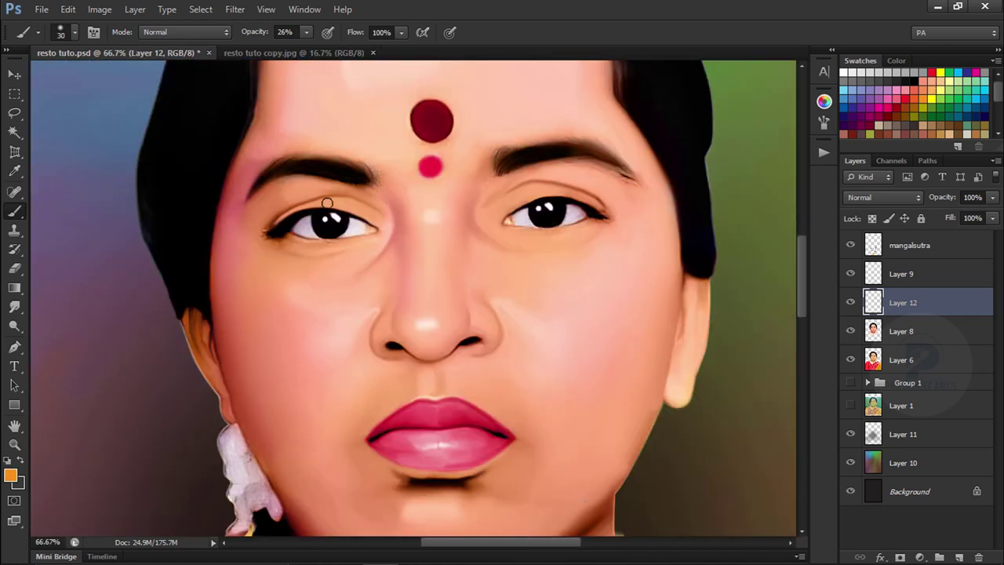
key(ctrl+equal)
drag(320, 193, 353, 250)
key(ctrl+equal)
key(ctrl+equal)
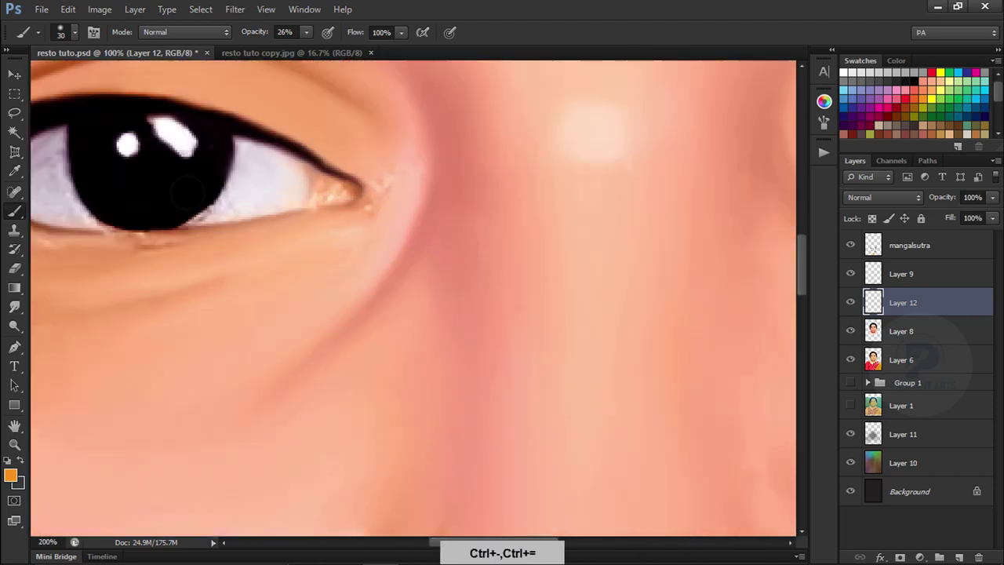
mouse_move(228, 145)
mouse_down()
mouse_move(305, 196)
mouse_move(301, 156)
mouse_up()
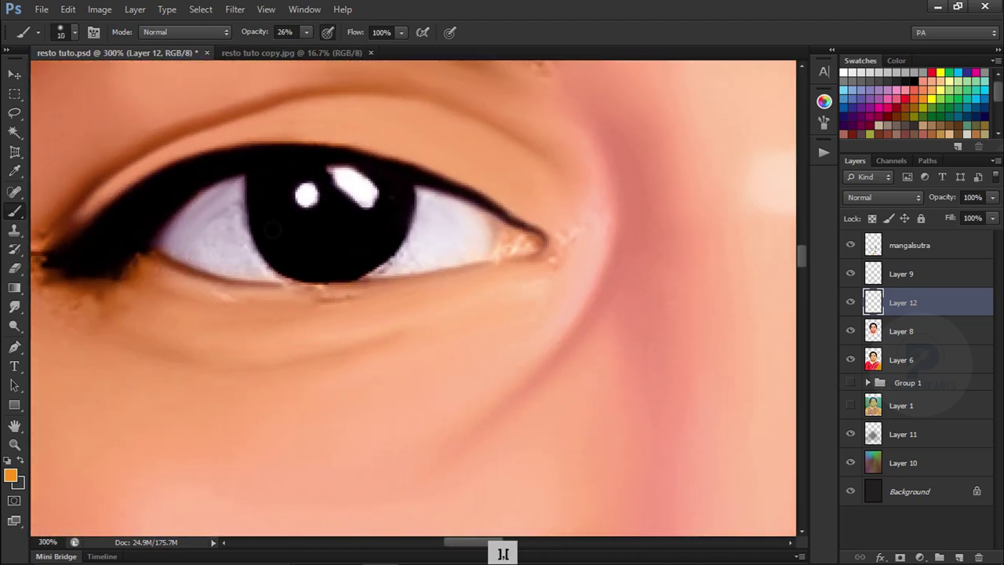
key(ctrl+alt+z)
text(21)
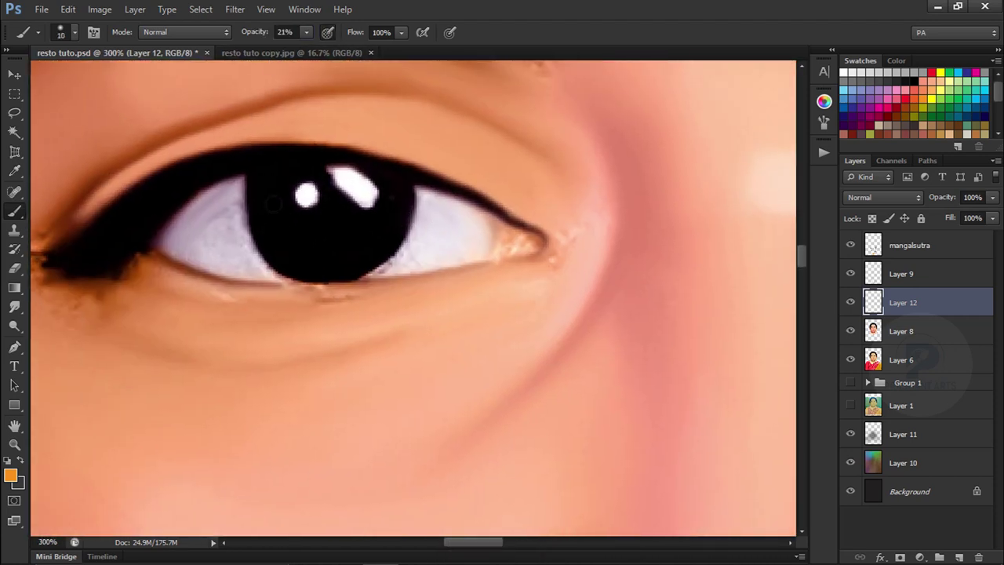
drag(273, 196, 323, 253)
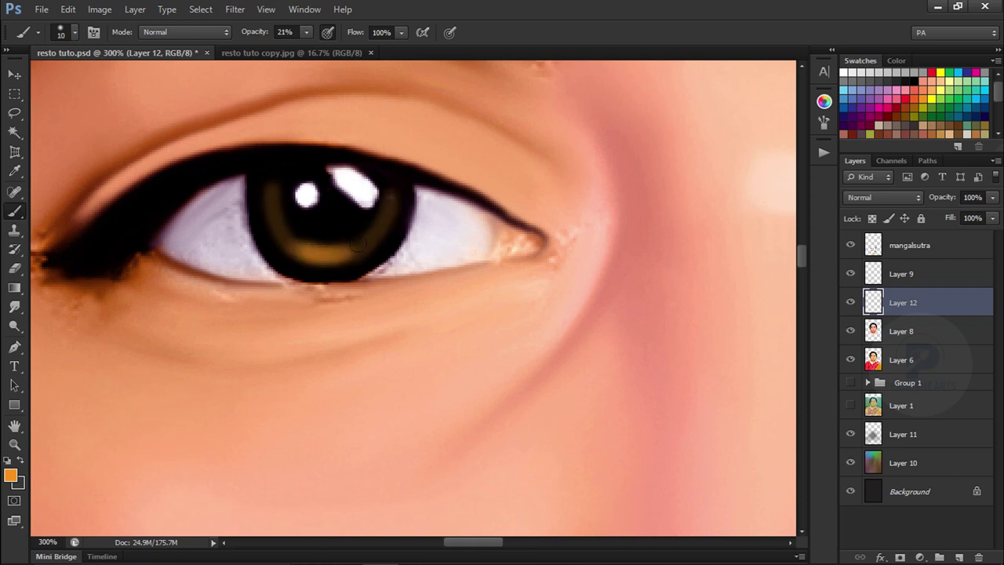
click(14, 306)
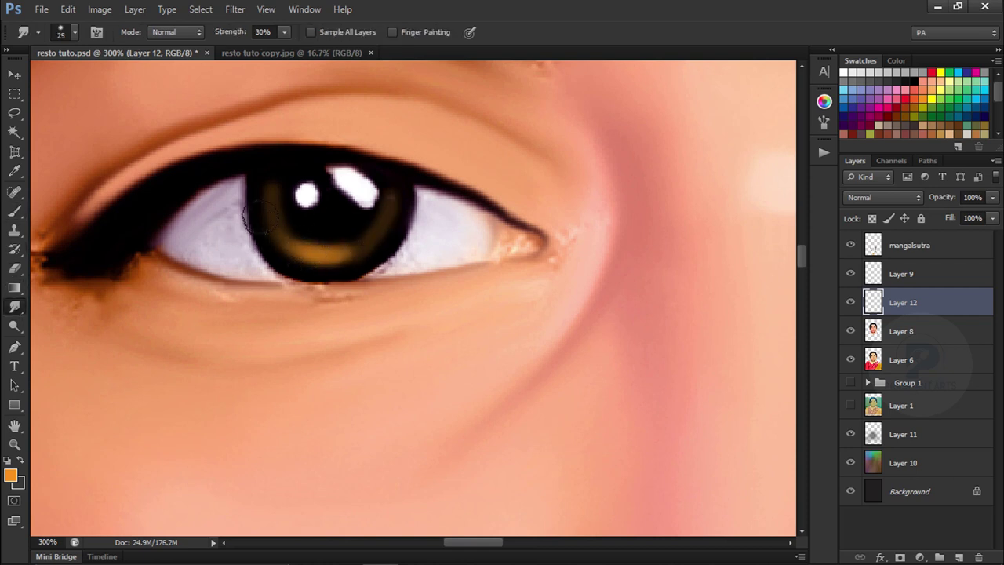
Duplicate the brown iris layer and move the copy onto the right eye
key(ctrl+minus)
key(ctrl+minus)
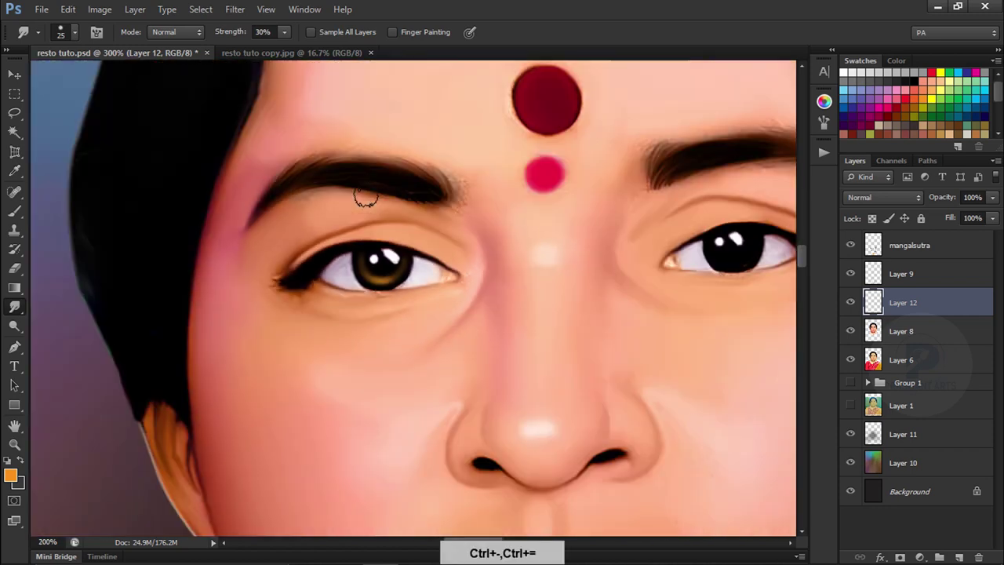
key(ctrl+minus)
key(ctrl+j)
key(v)
drag(410, 295, 643, 282)
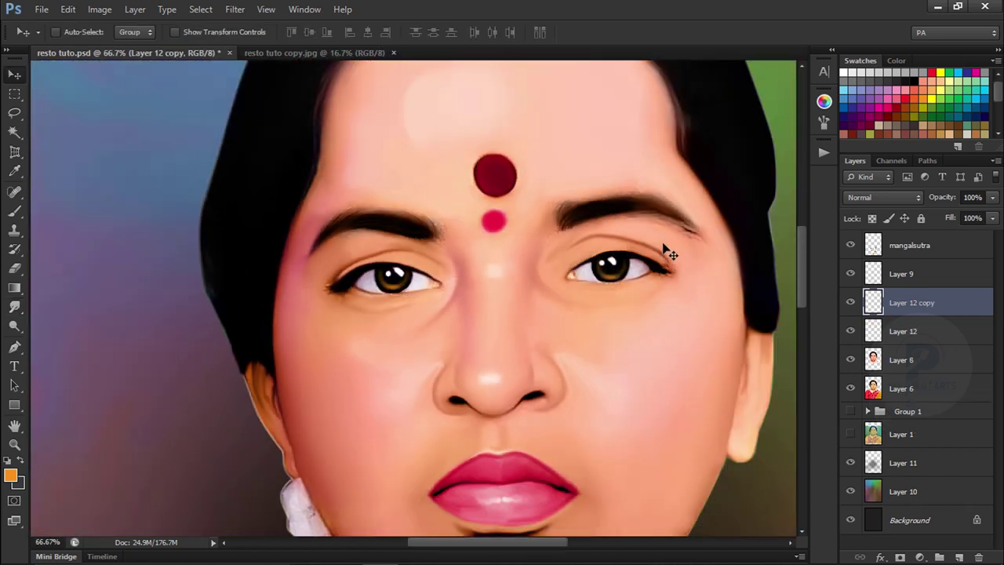
Merge the iris copy into Layer 12, shift its hue +23, and lower opacity to 69%
key(ctrl+minus)
key(ctrl+minus)
key(ctrl+minus)
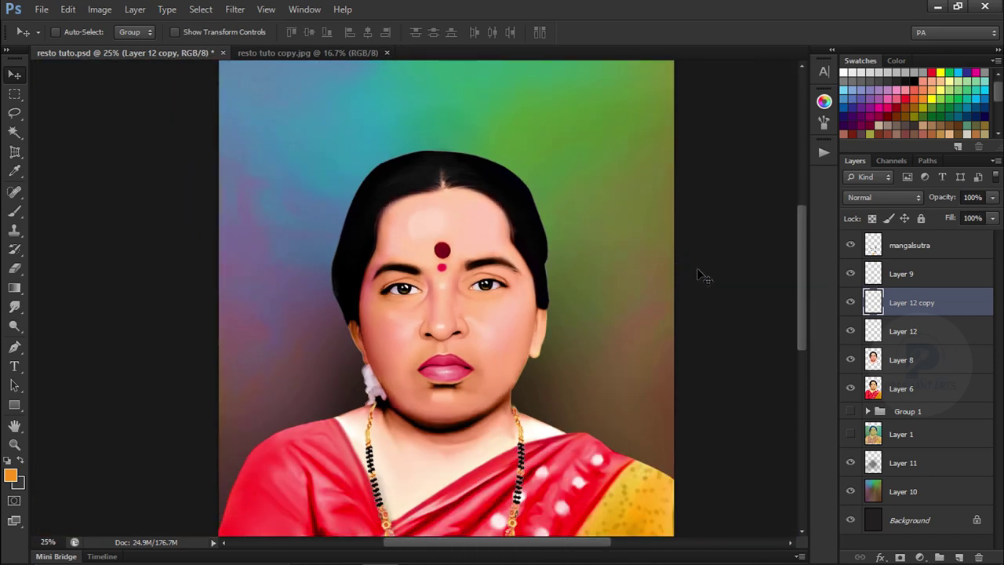
key(ctrl+e)
key(ctrl+u)
drag(806, 359, 818, 361)
key(Return)
drag(946, 202, 935, 202)
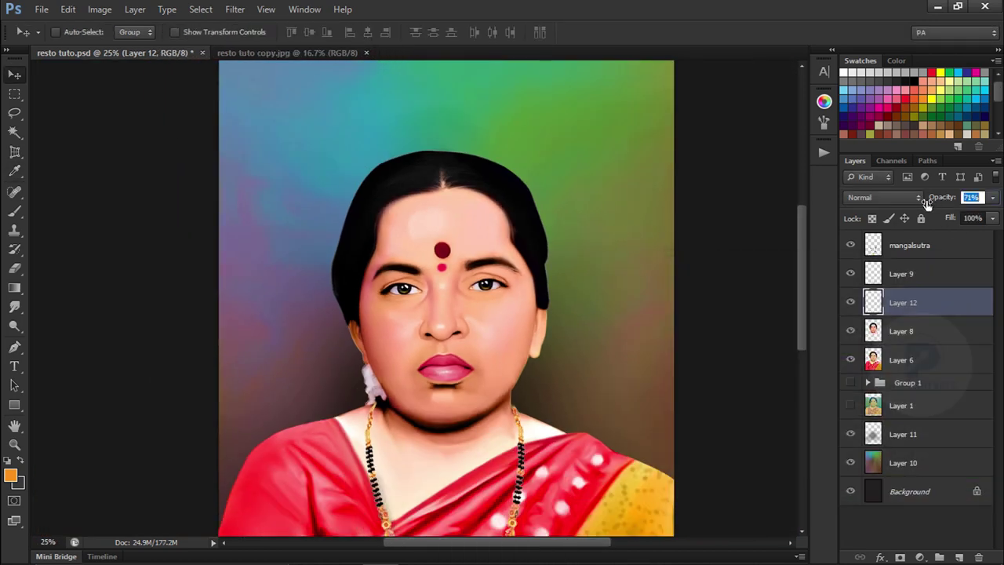
Add Layer 13, pick blue, and set a small Smudge brush at 85% over the hair parting
key(ctrl+minus)
key(ctrl+equal)
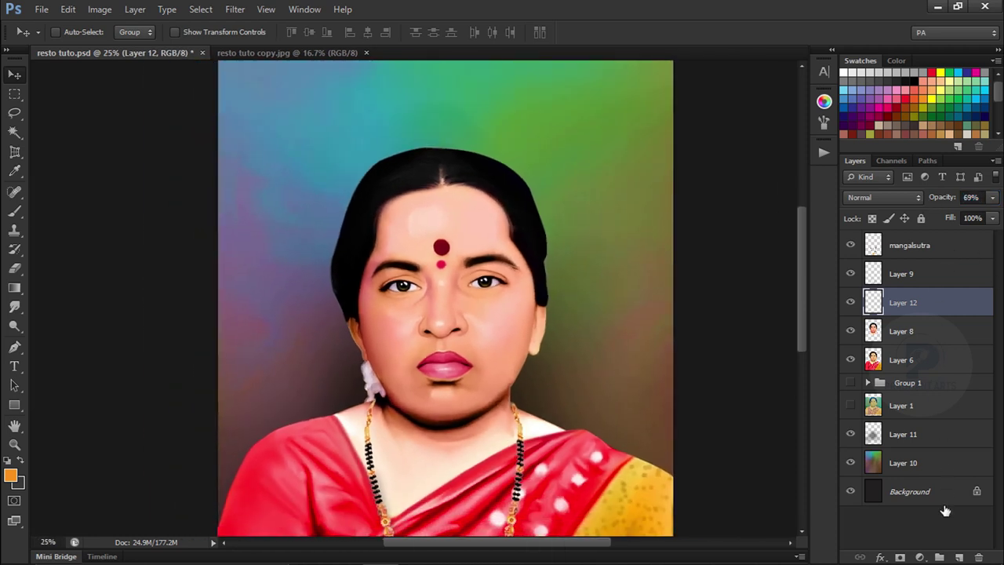
click(959, 557)
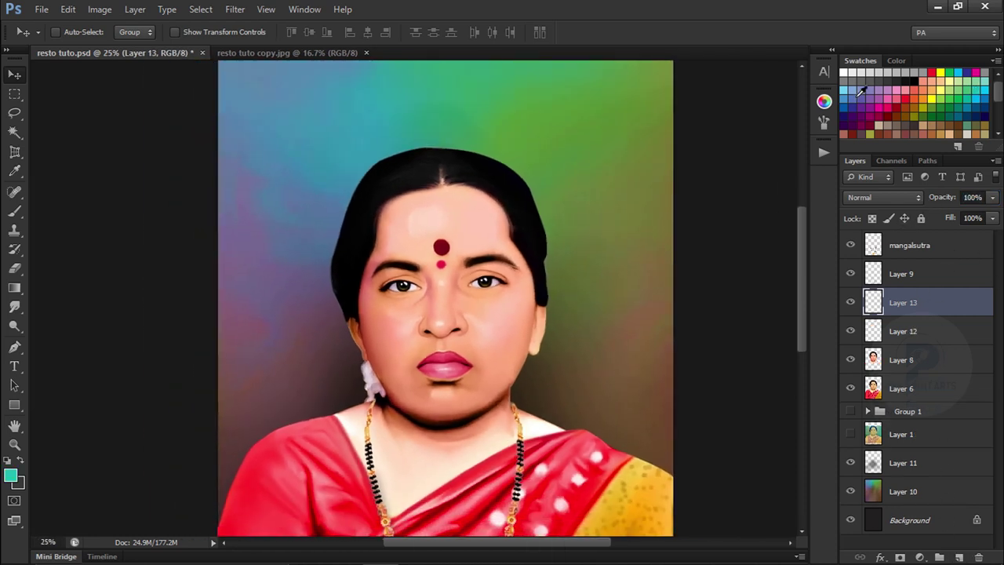
key(r)
click(74, 32)
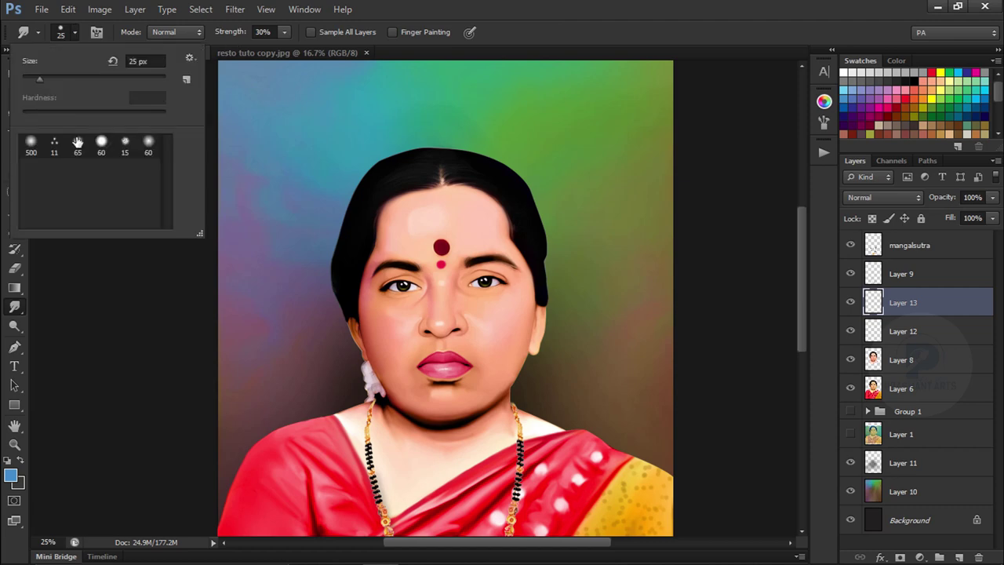
double_click(55, 146)
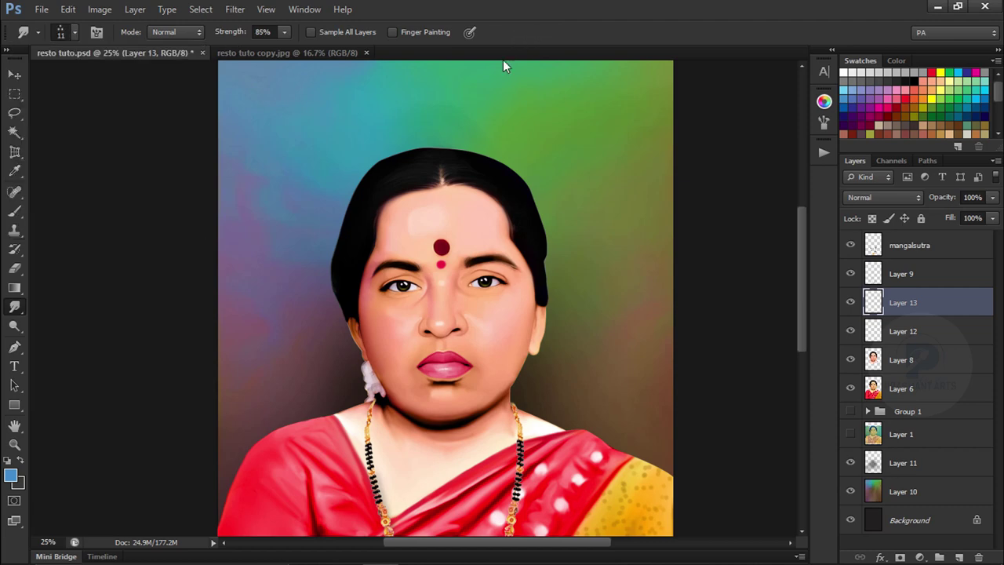
key(ctrl+plus)
key(ctrl+plus)
key(ctrl+plus)
drag(470, 47, 476, 306)
key(bracketright)
key(8)
key(5)
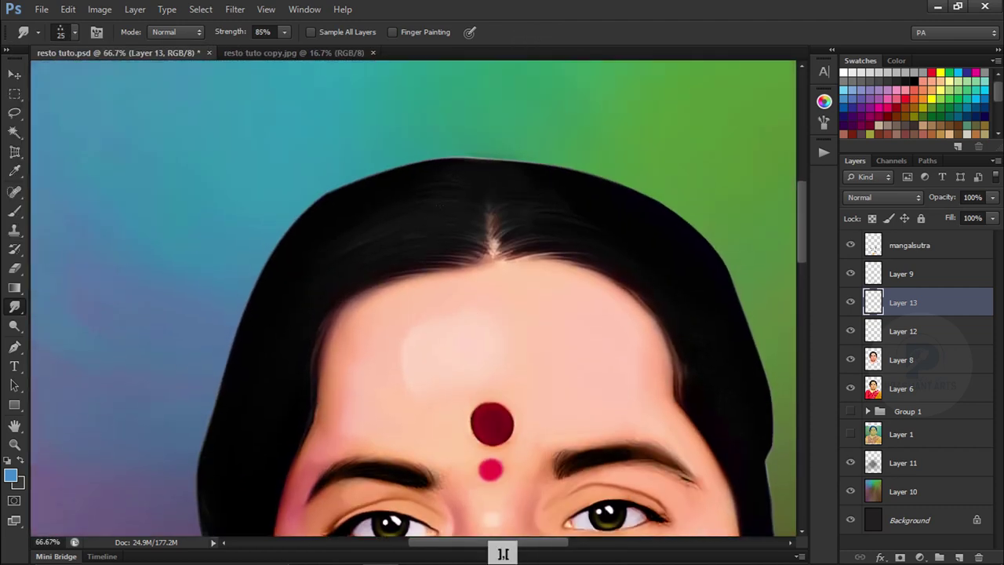
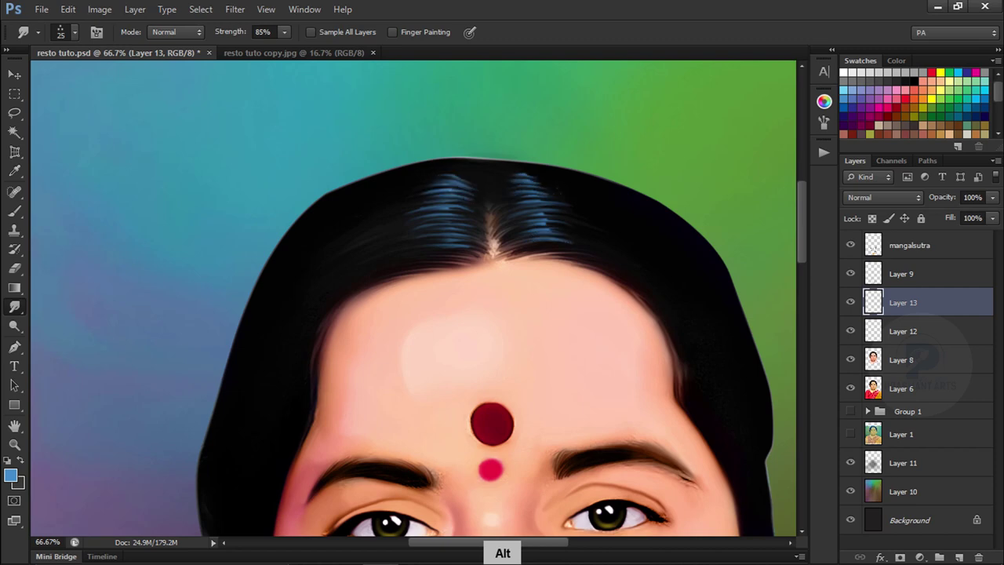
Smudge the hair strands on the left side of the head on Layer 13
key(ctrl+minus)
key(ctrl+minus)
key(ctrl+minus)
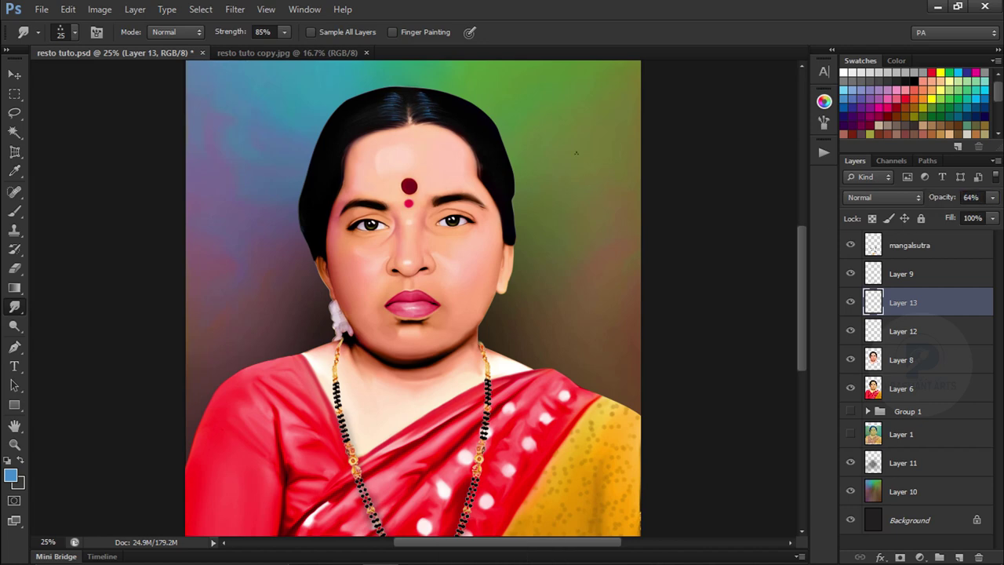
key(ctrl+equal)
drag(510, 119, 518, 208)
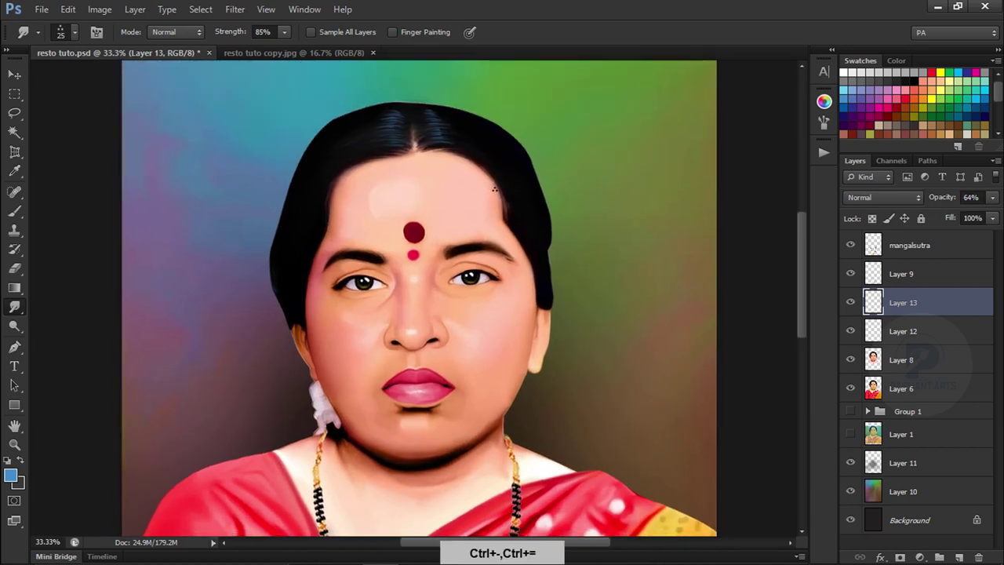
key(ctrl+minus)
key(ctrl+minus)
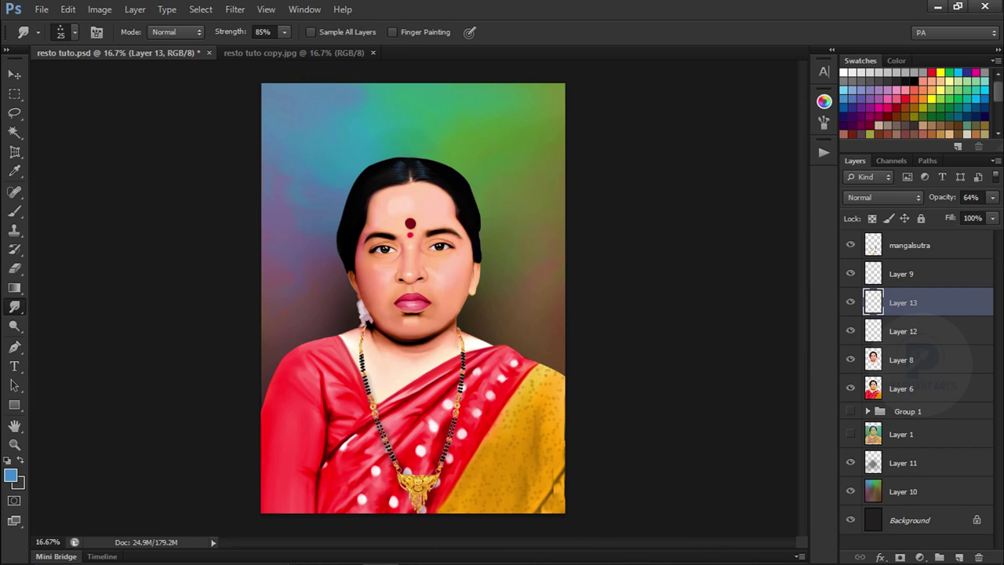
drag(345, 188, 376, 188)
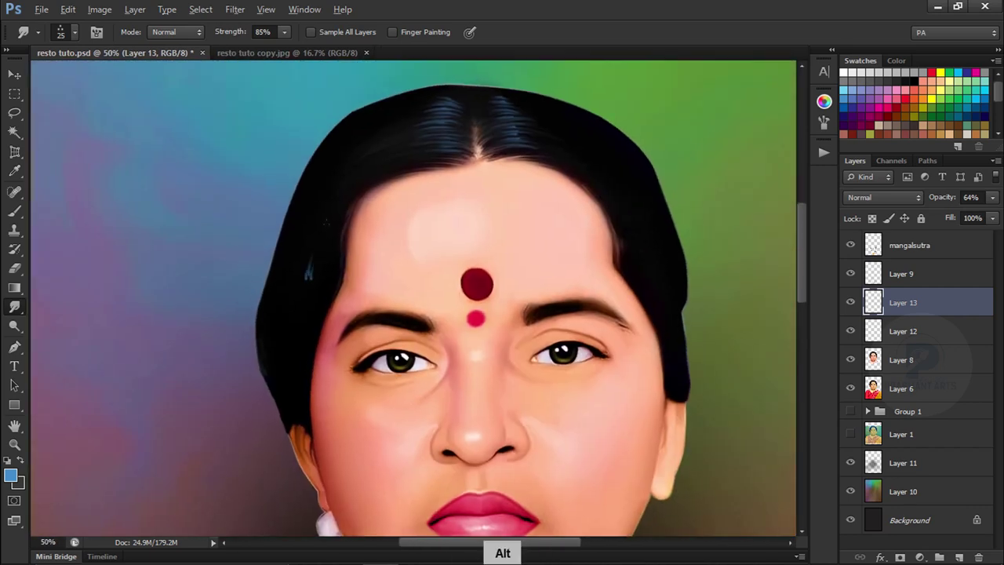
key(alt)
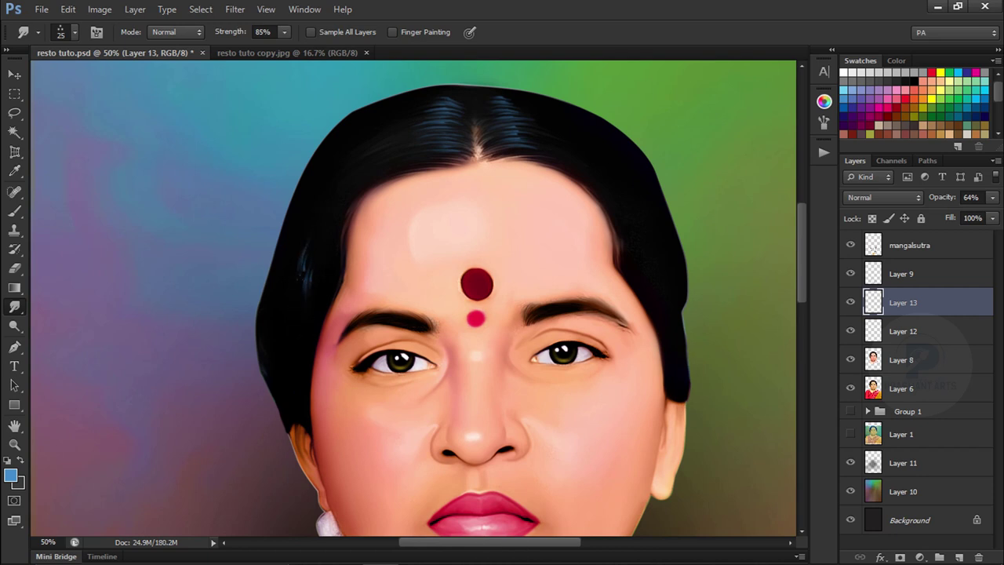
key(alt)
Smudge more fine strands beside the temple, stepping back the last bad stroke
key(alt)
drag(285, 283, 278, 263)
key(alt)
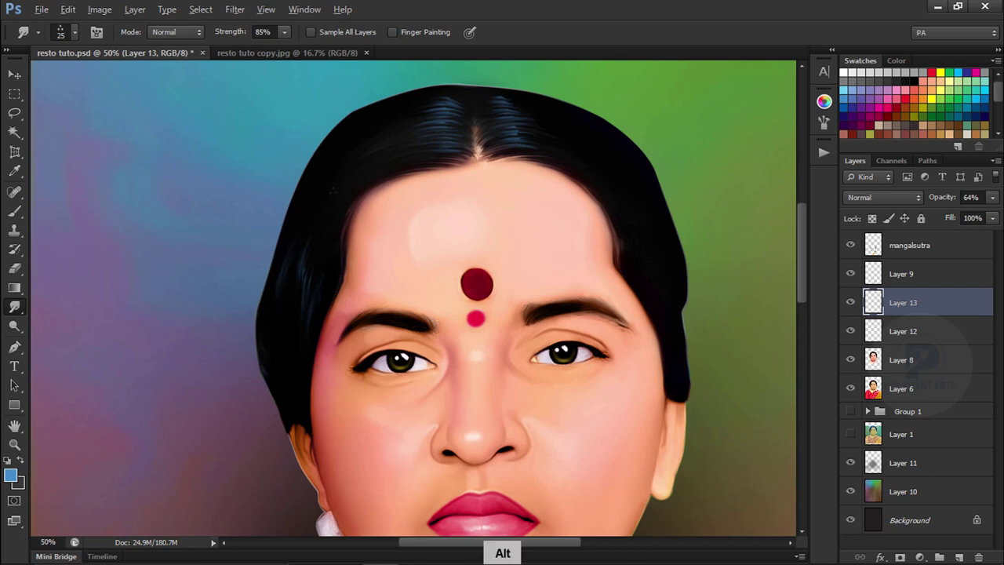
key(alt)
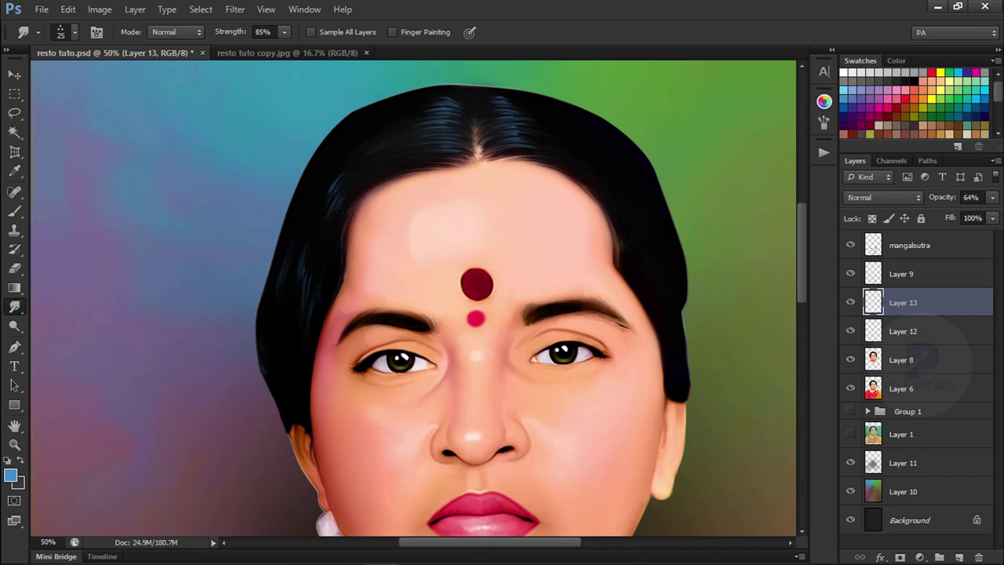
key(alt)
key(alt)
key(alt)
key(alt)
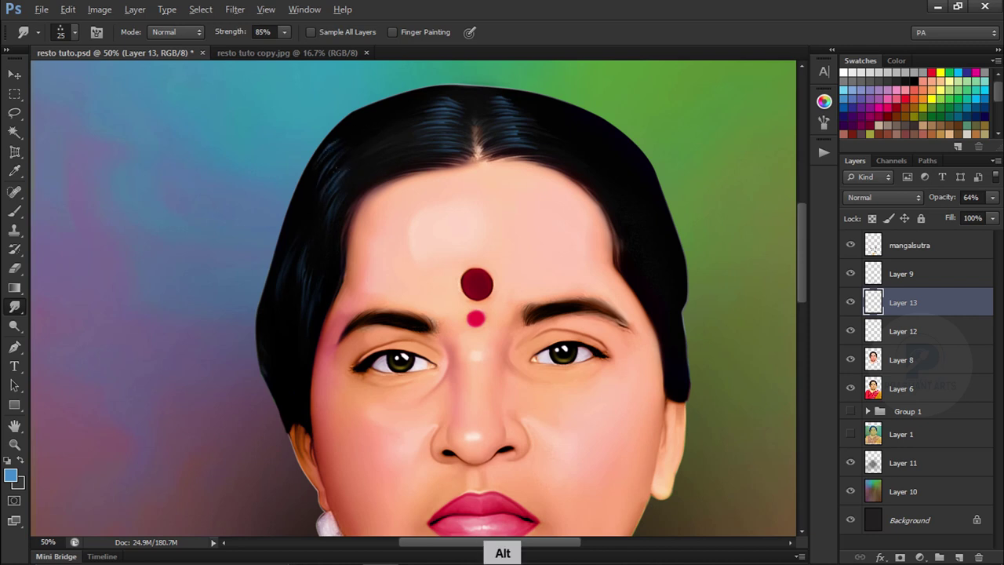
key(alt)
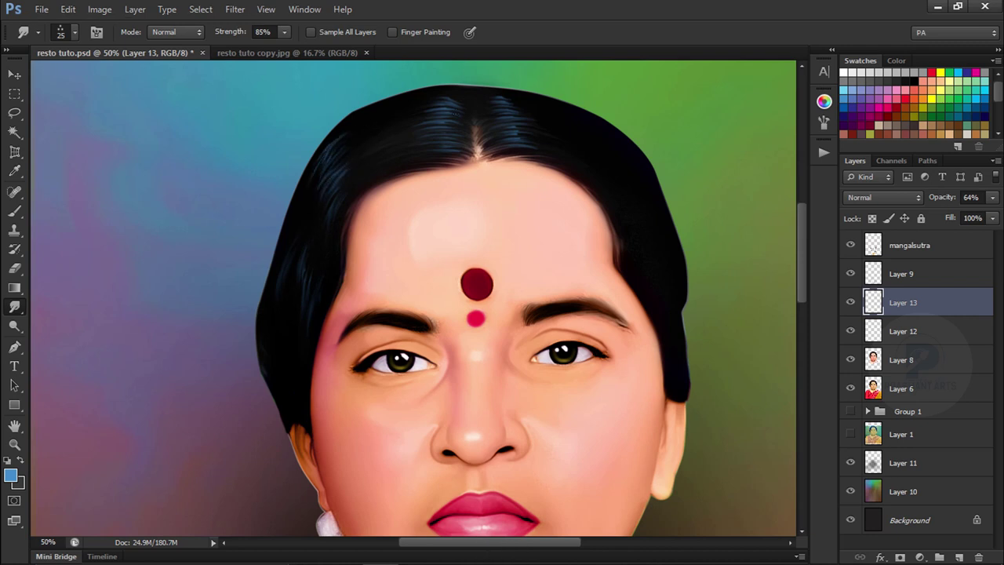
key(alt)
key(alt)
key(alt)
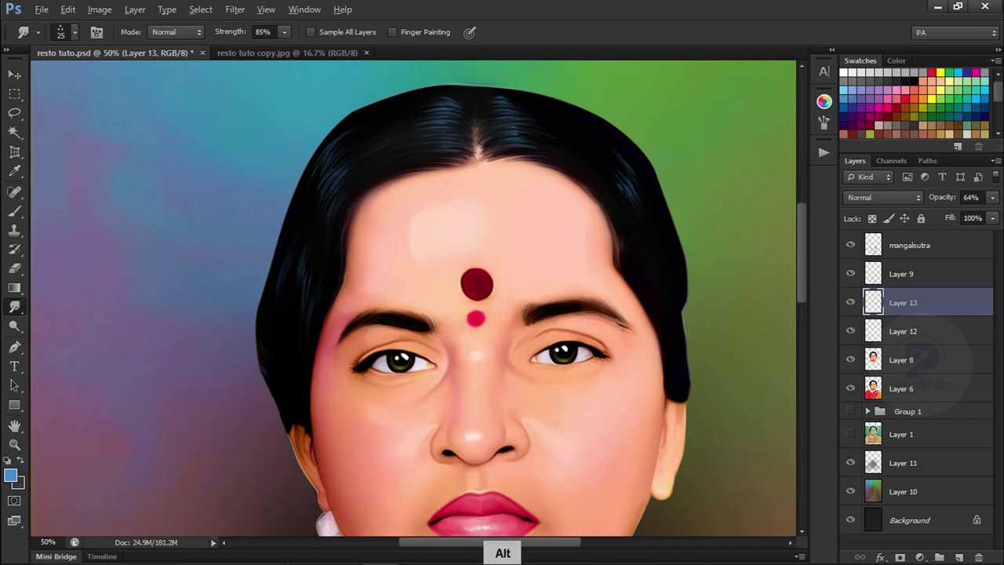
key(alt)
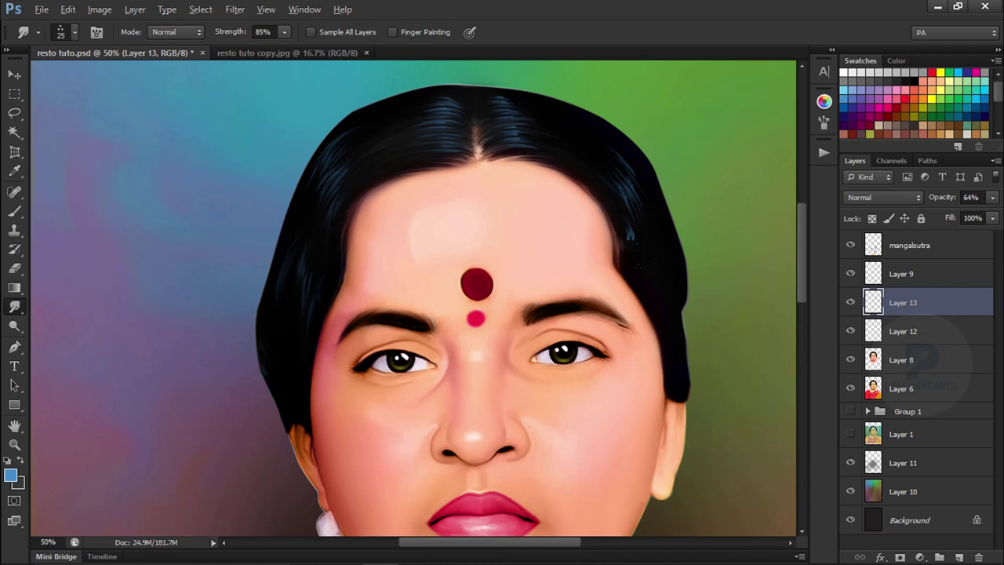
key(ctrl+alt+z)
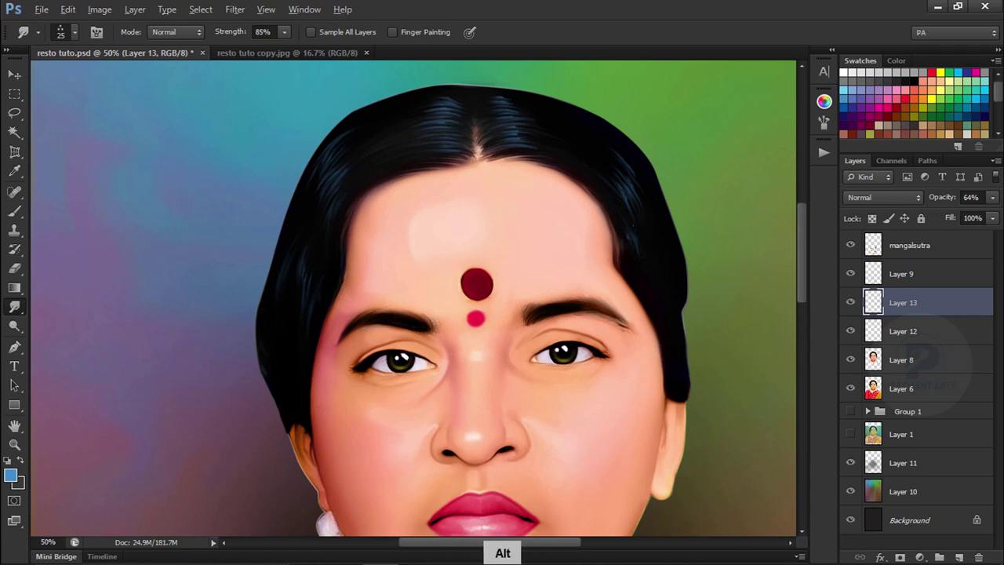
Smudge more hair strands at 90% strength, reverting the strokes on the right hair edge
key(ctrl+minus)
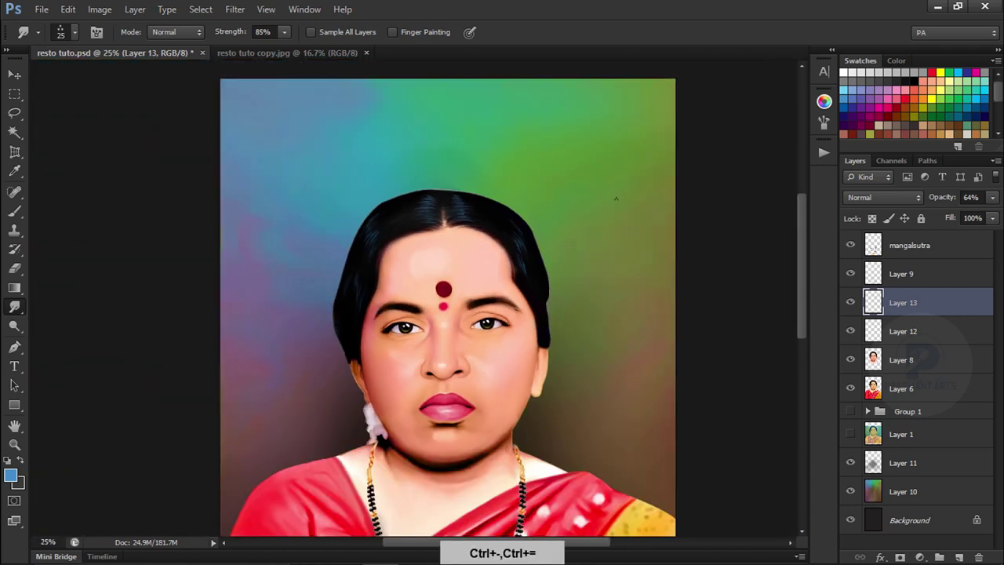
key(ctrl+equal)
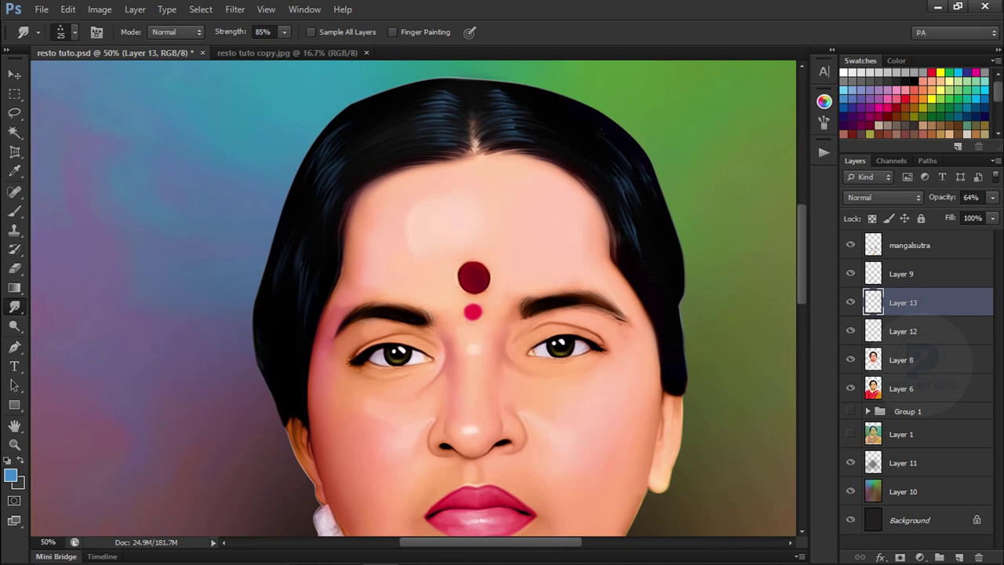
key(alt)
key(alt)
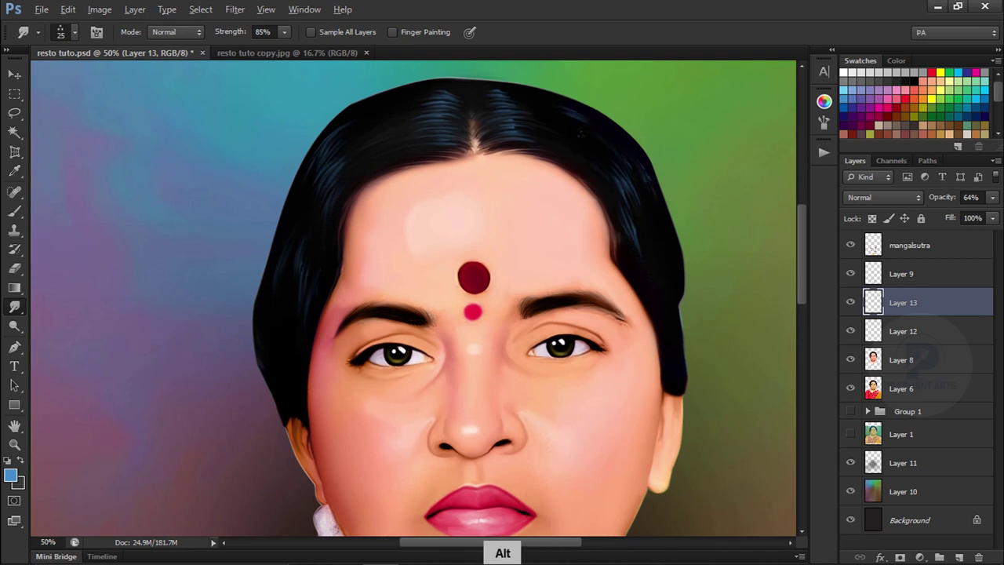
key(alt)
key(alt)
key(alt)
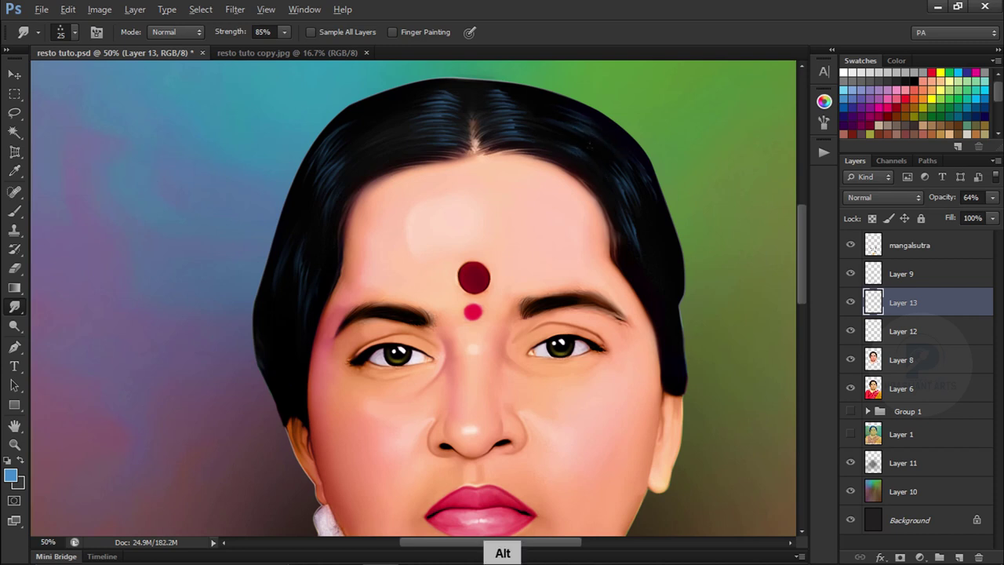
key(alt)
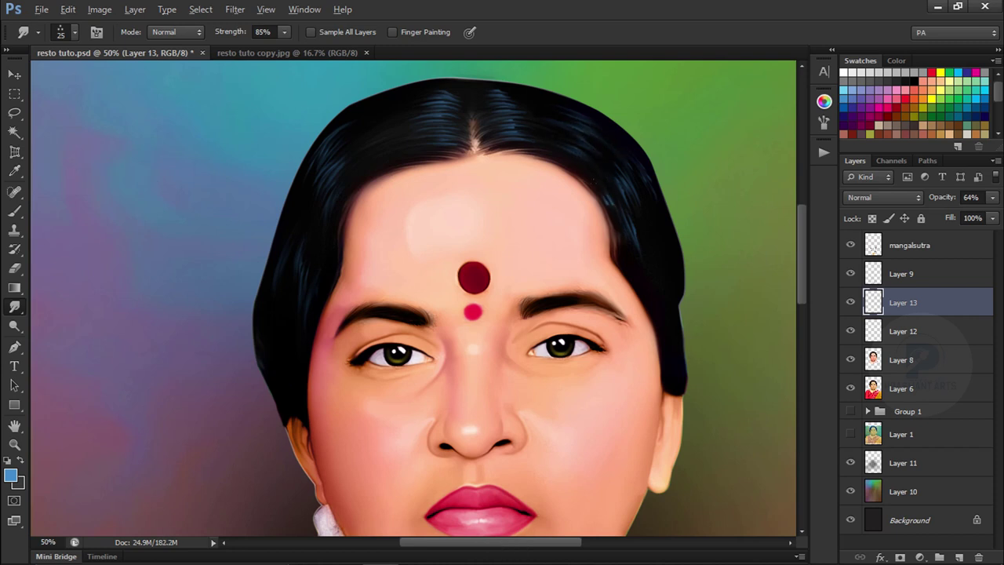
key(alt)
key(alt)
key(alt)
key(alt)
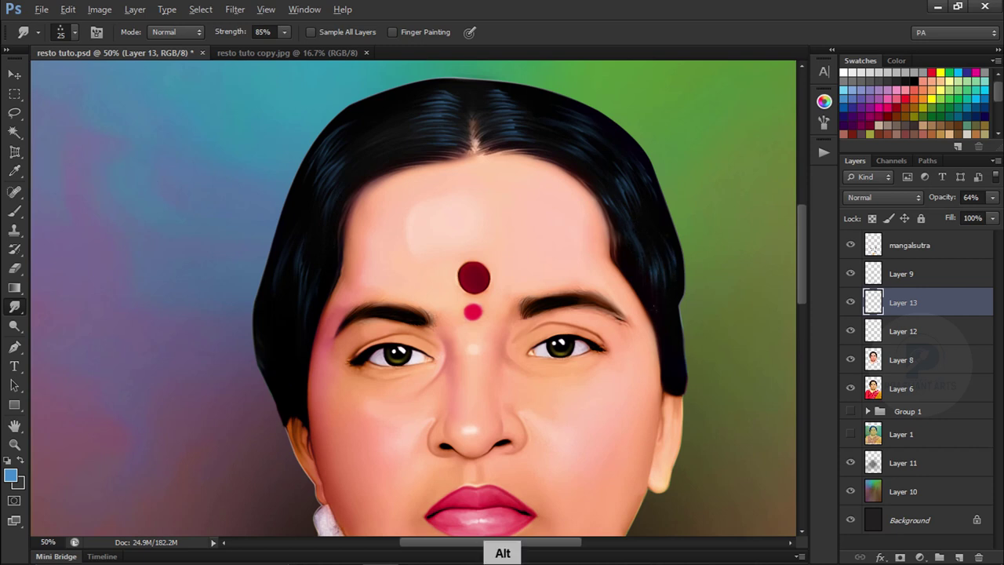
key(ctrl+alt+z)
key(alt)
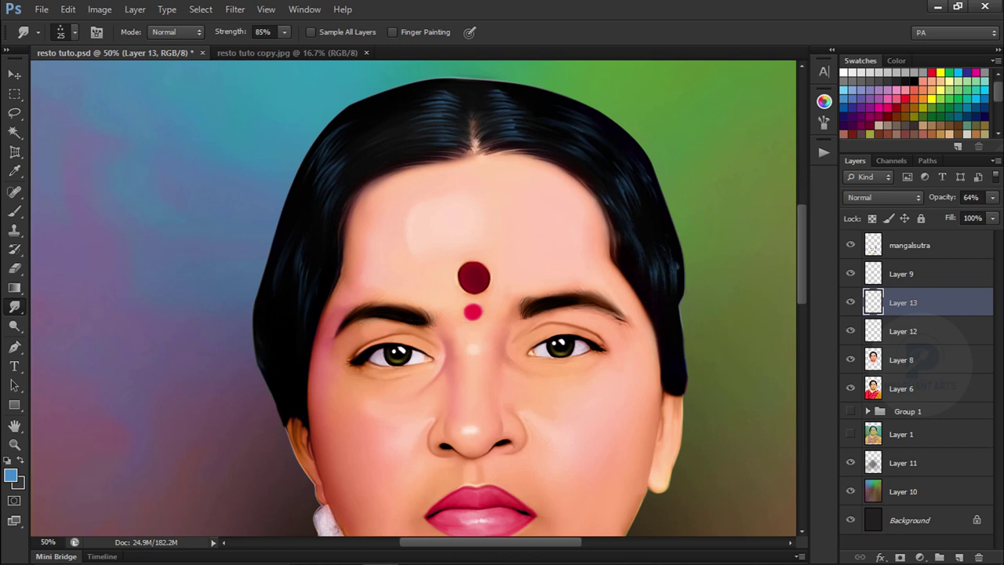
key(alt)
key(ctrl+alt+z)
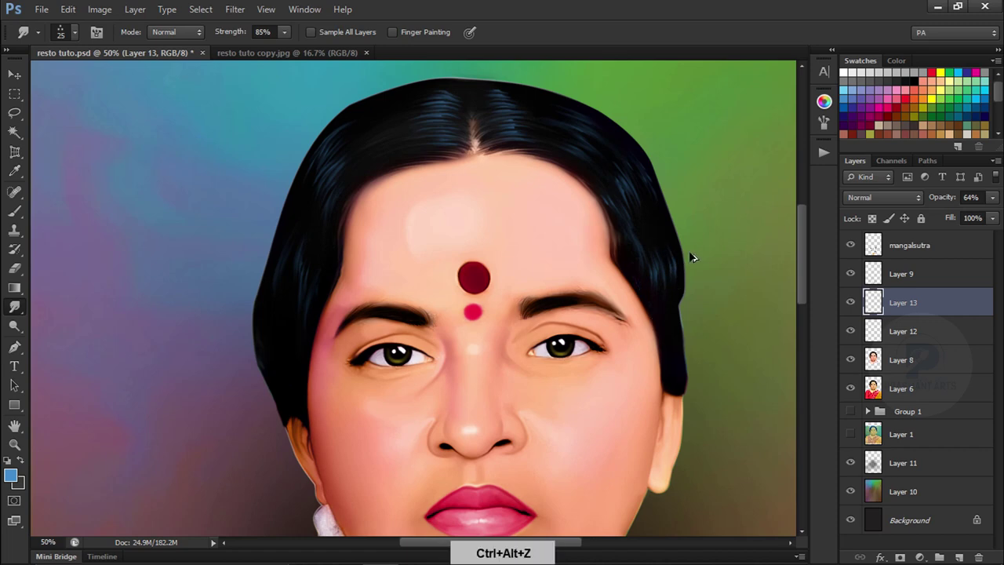
Smudge the left and lower-left hair edge into soft strands
key(ctrl+minus)
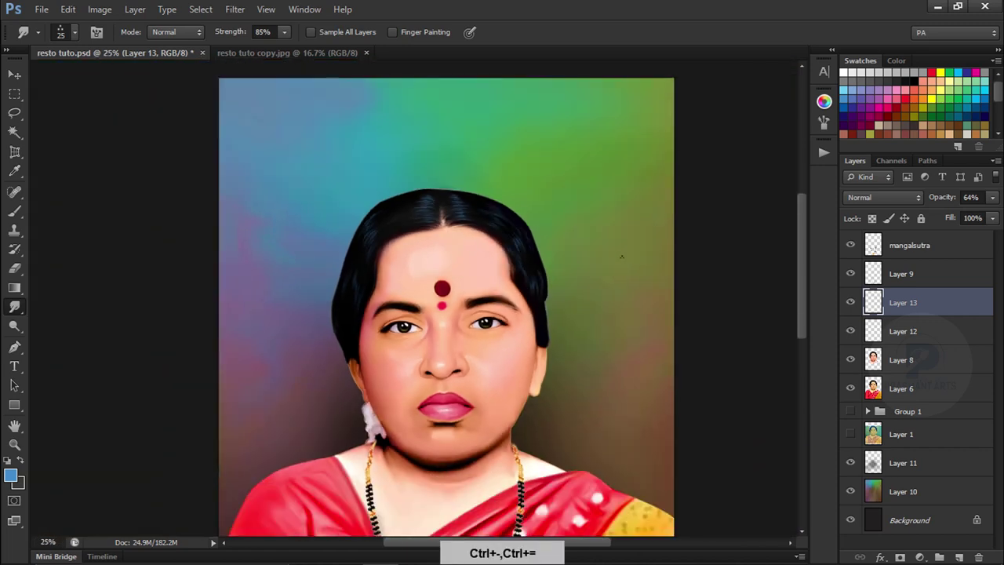
key(ctrl+equal)
key(alt)
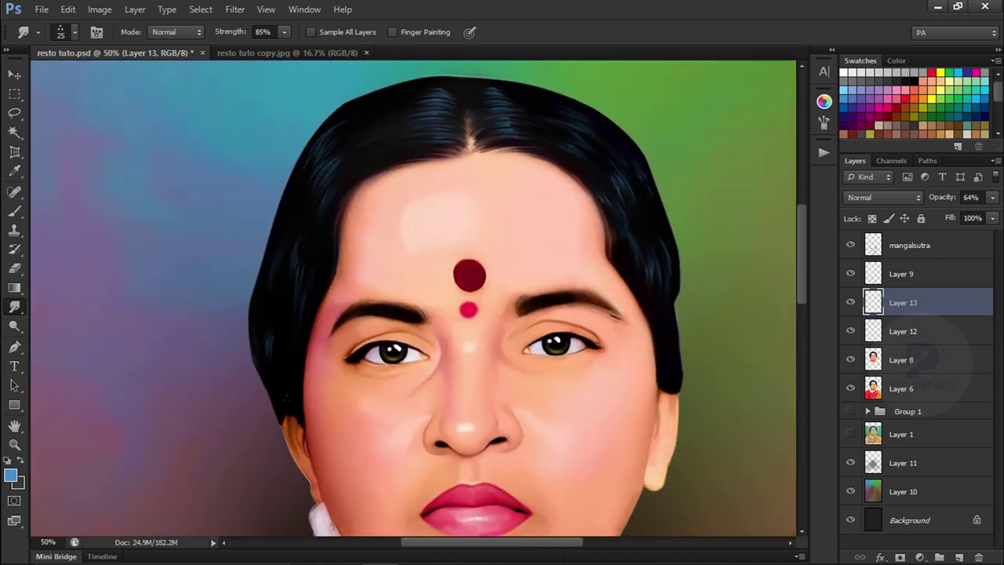
key(alt)
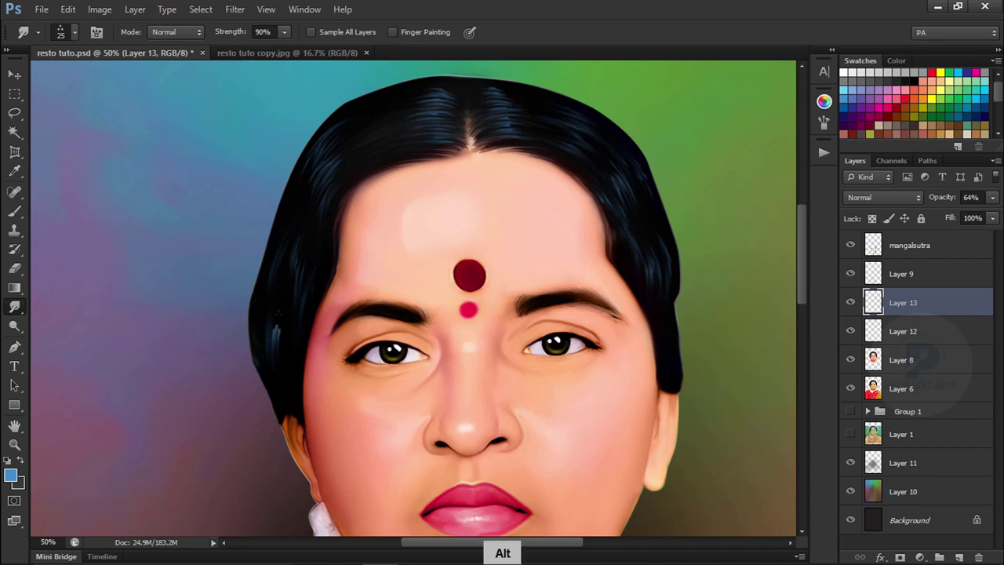
mouse_move(276, 327)
mouse_down()
mouse_move(275, 361)
mouse_move(292, 396)
mouse_up()
key(alt)
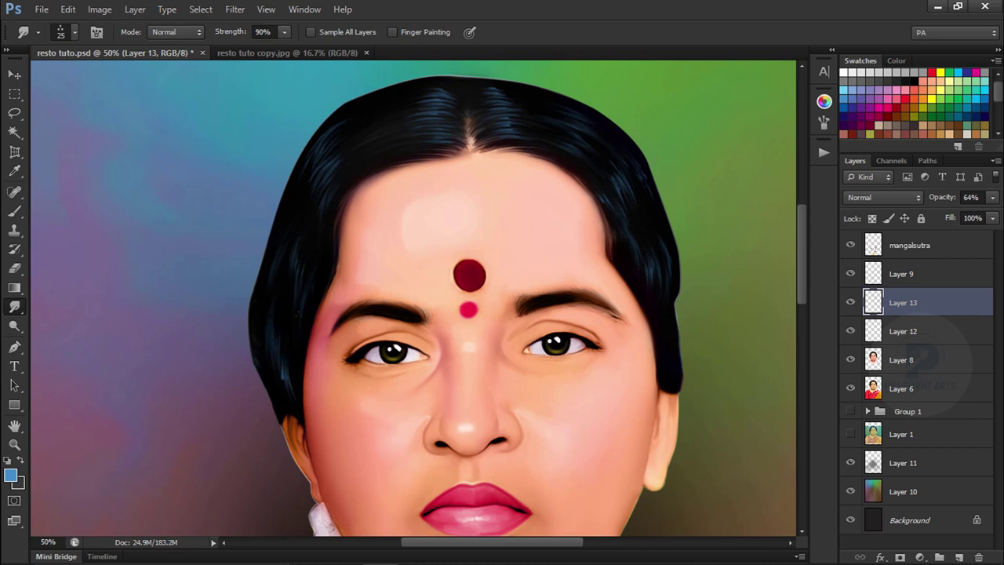
key(alt)
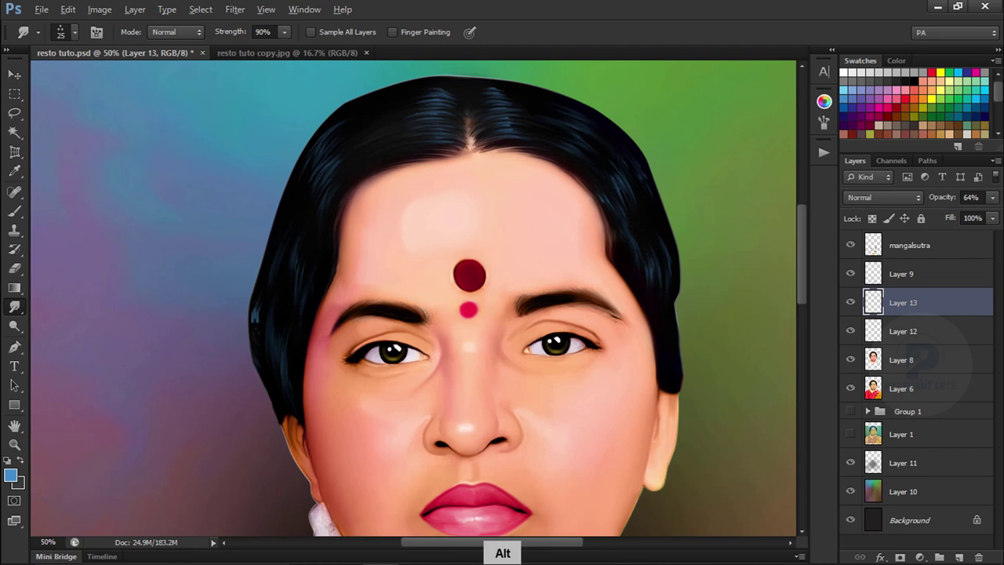
key(alt)
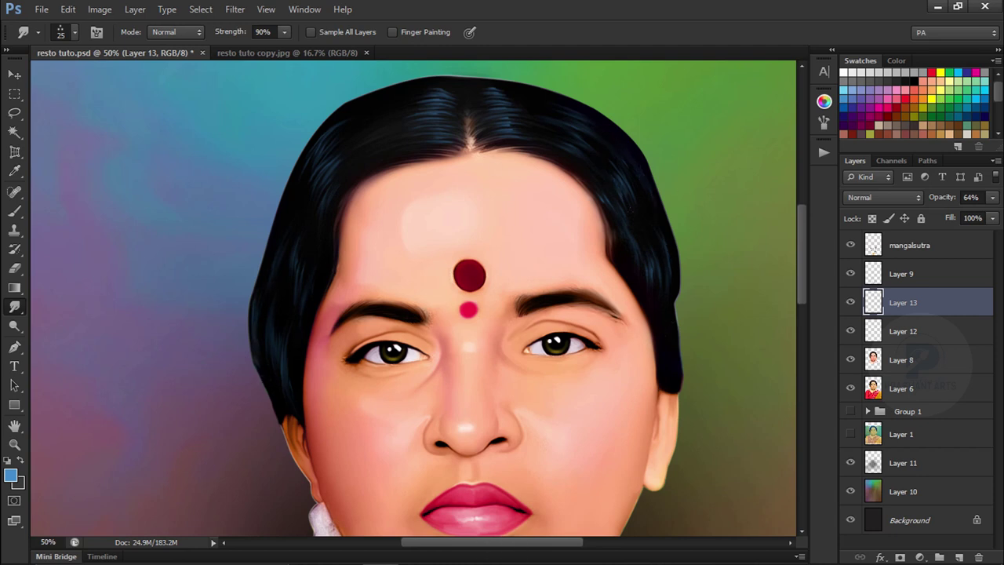
Blend the remaining face details and zoom out to review the whole portrait
key(ctrl+minus)
key(ctrl+minus)
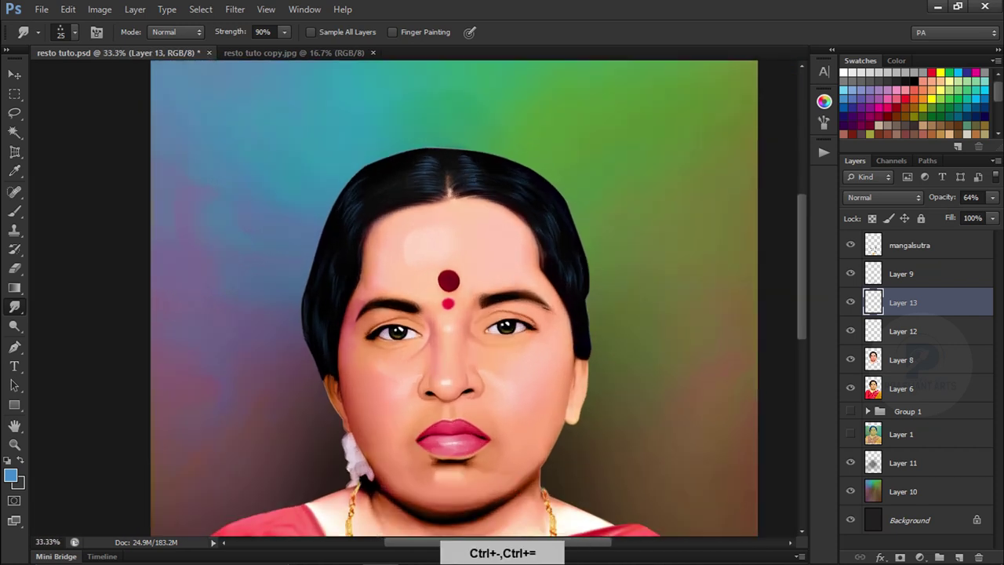
key(ctrl+plus)
key(alt)
key(alt)
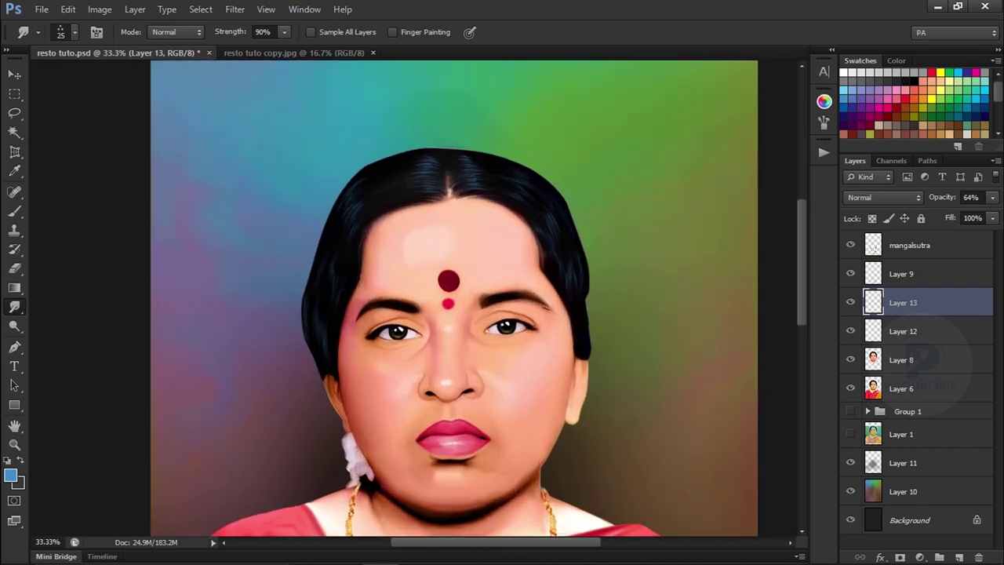
key(alt)
key(ctrl+minus)
key(ctrl+minus)
key(ctrl+minus)
key(ctrl+equal)
key(ctrl+equal)
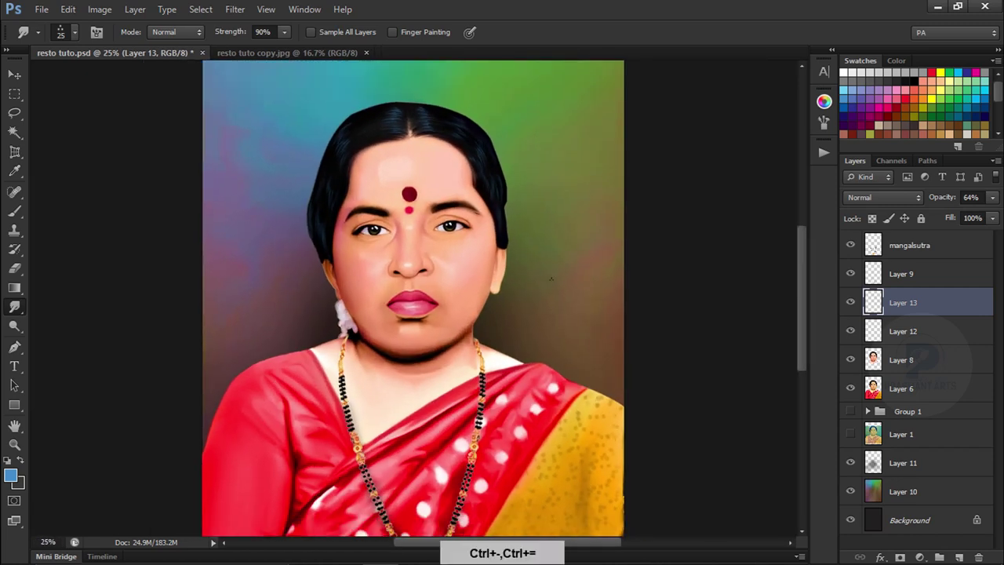
key(ctrl+minus)
Stamp all visible layers into a new merged Layer 14 above the mangalsutra layer
click(894, 367)
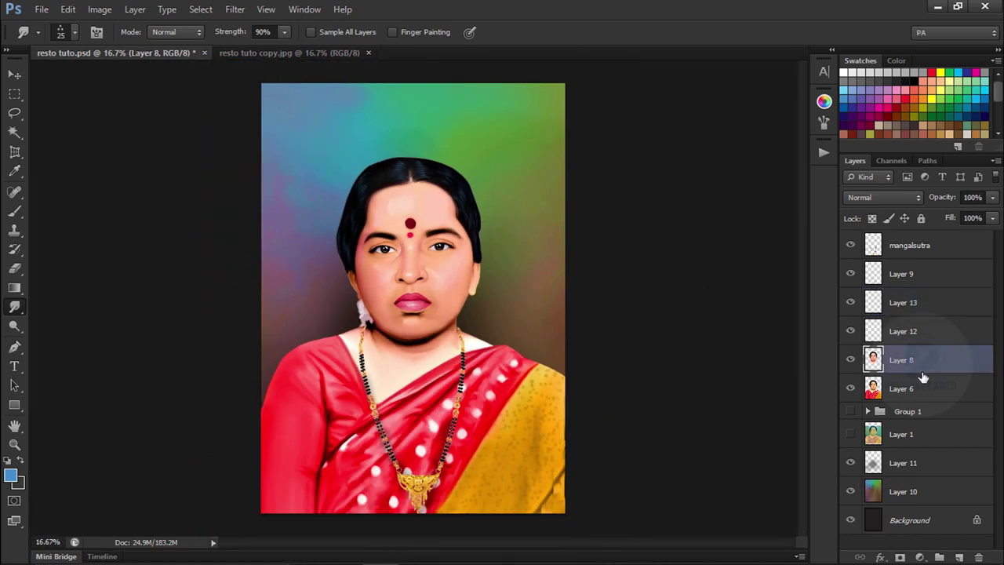
click(868, 412)
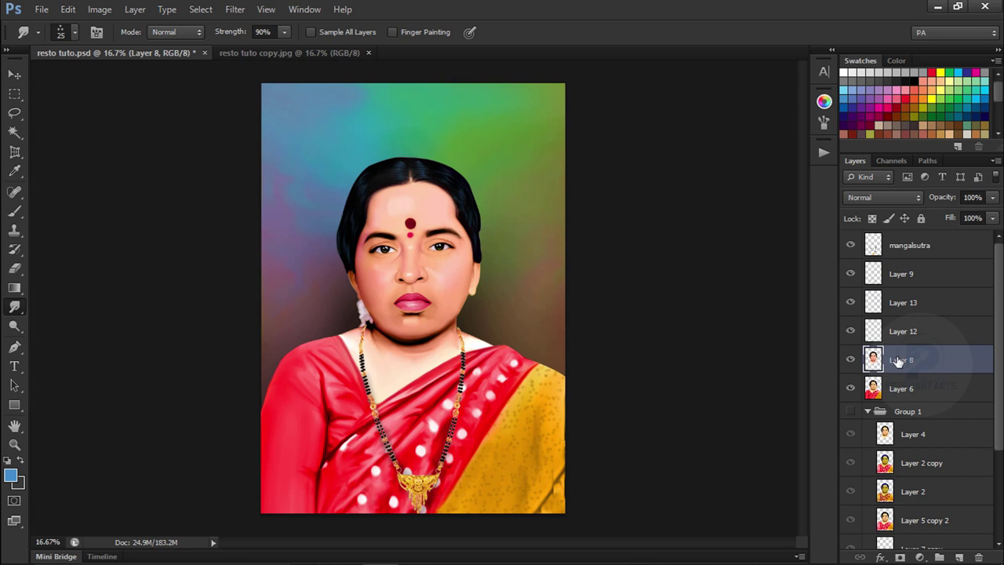
click(933, 259)
key(ctrl+shift+alt+e)
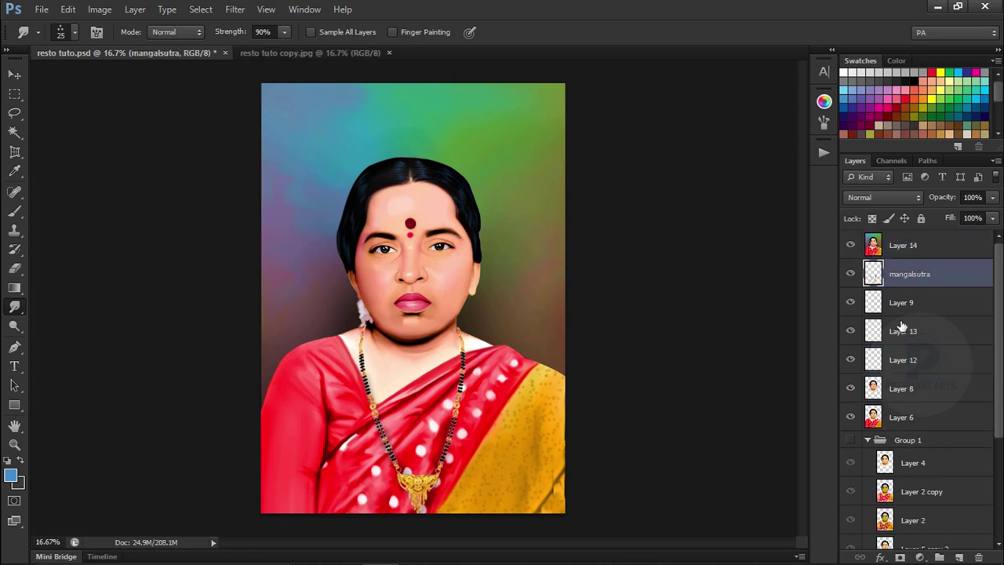
Group the mangalsutra through Layer 6 layers into Group 2
shift+click(900, 422)
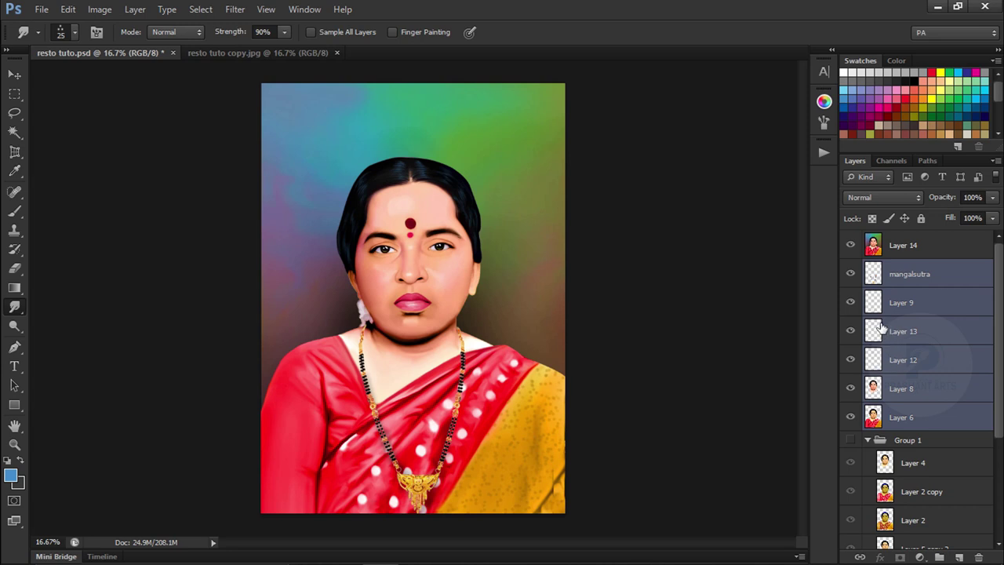
drag(881, 323, 878, 323)
key(ctrl+g)
click(868, 284)
Convert Background to Layer 0 and group Layer 1 through Layer 0 into Group 3
click(896, 308)
shift+click(910, 401)
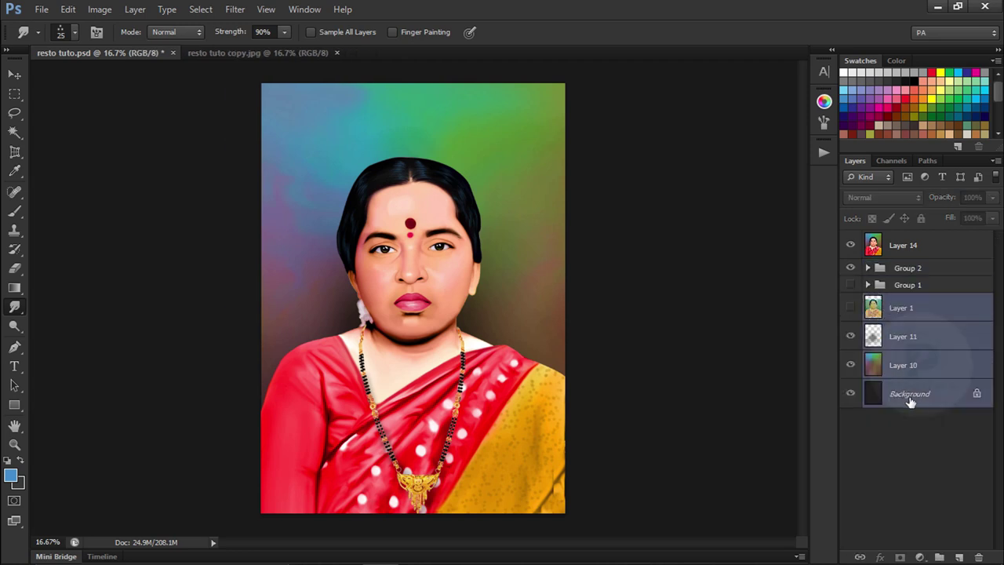
double_click(904, 394)
key(Return)
shift+click(913, 308)
key(ctrl+g)
click(902, 245)
Smudge the hair's top outline from crown to right side with a 150 px, 30% soft brush
click(67, 31)
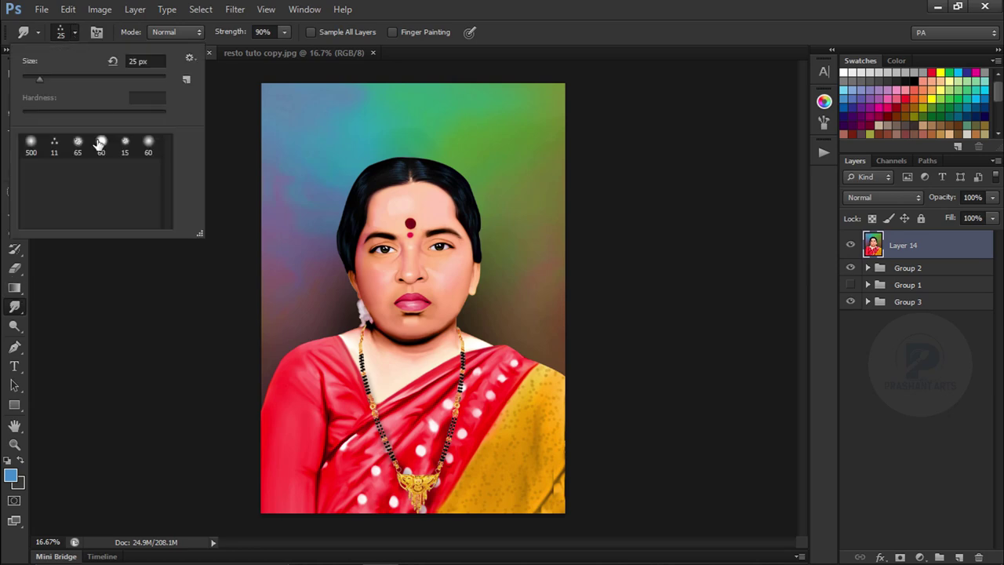
double_click(78, 151)
key(ctrl+equal)
key(ctrl+equal)
drag(424, 188, 427, 209)
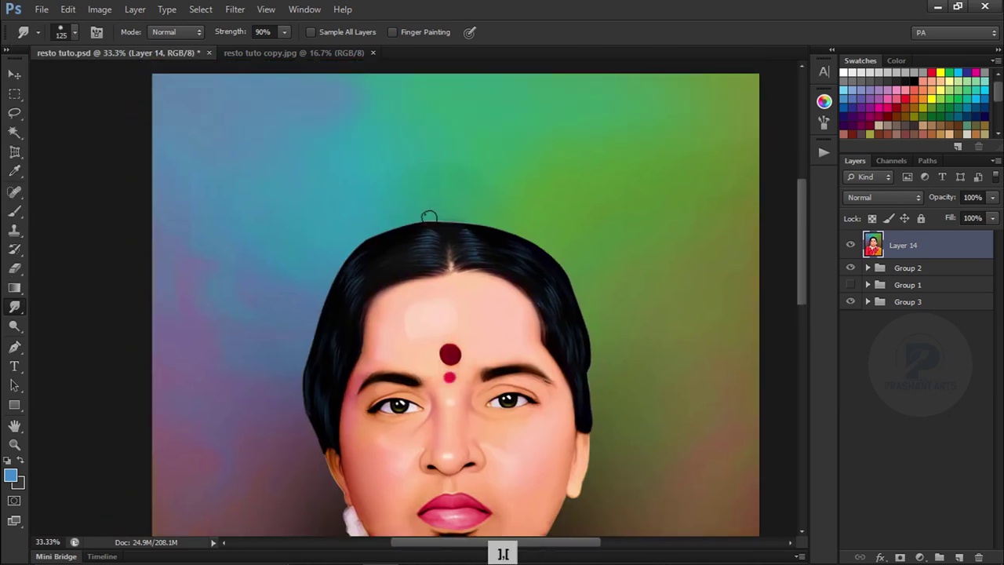
key(bracketright)
key(bracketright)
key(bracketright)
key(bracketright)
key(3)
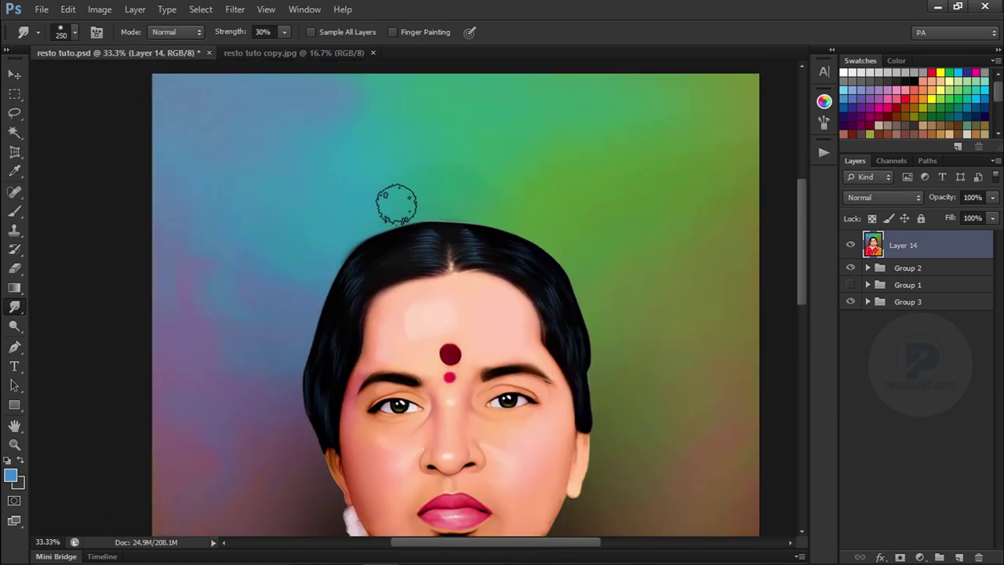
key(bracketleft)
key(bracketleft)
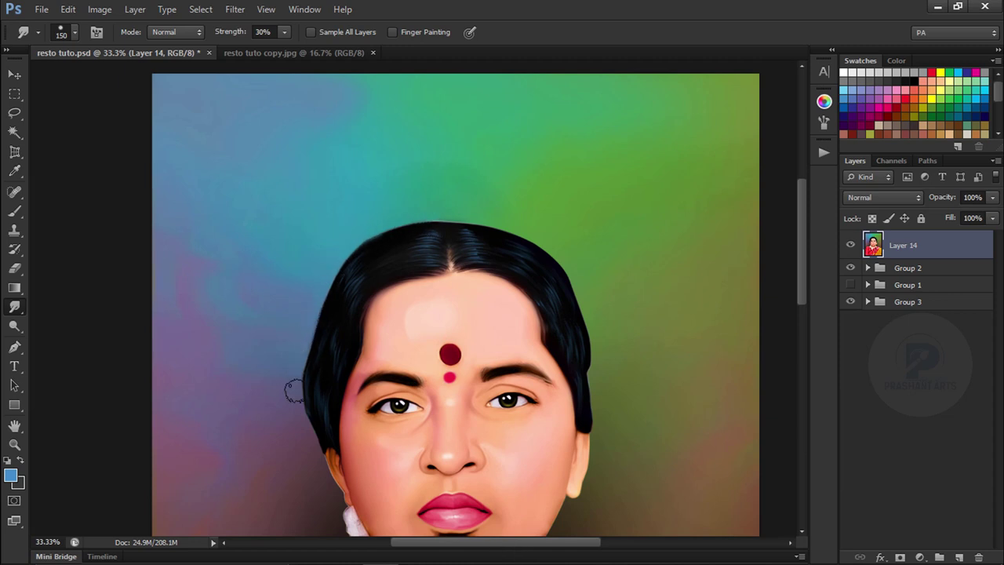
drag(502, 222, 581, 298)
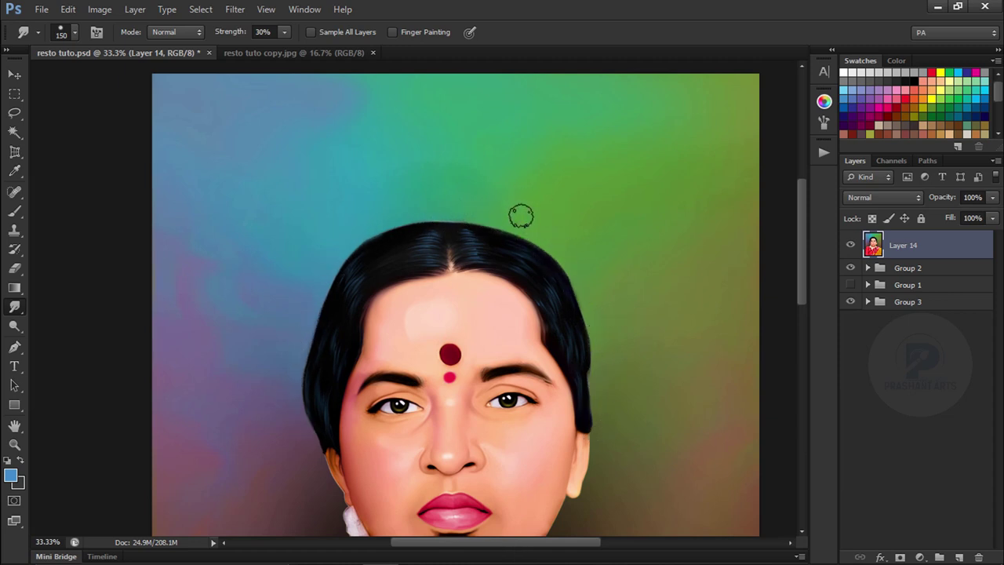
key(ctrl+minus)
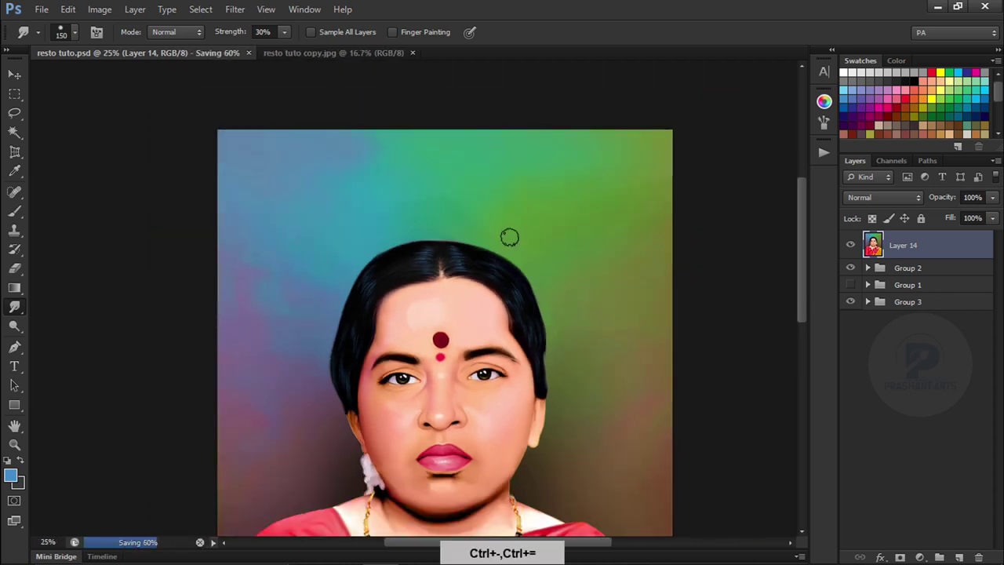
key(ctrl+minus)
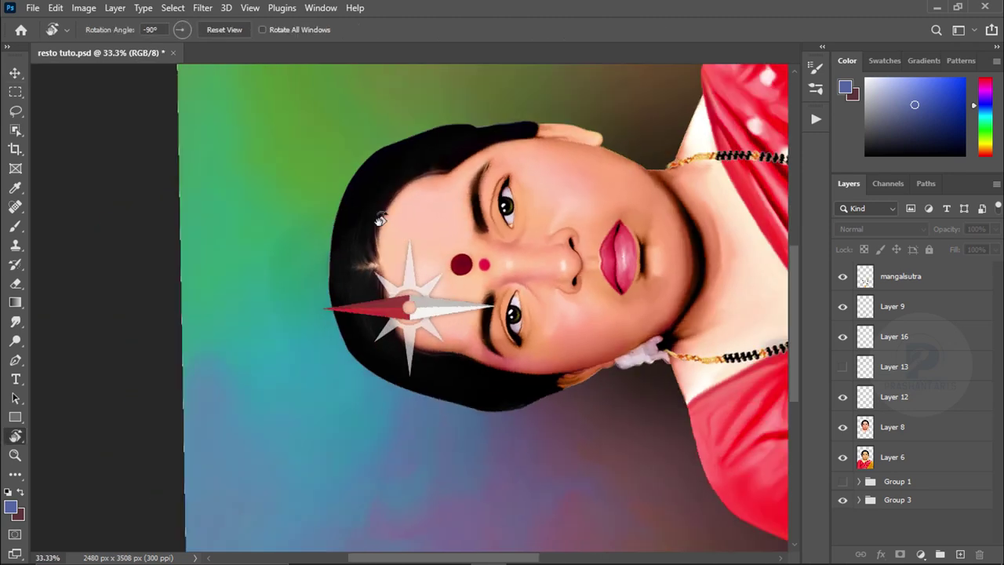
Paint fine, light strands along the left hair edge with a small brush at 19% opacity
key(ctrl+plus)
key(ctrl+plus)
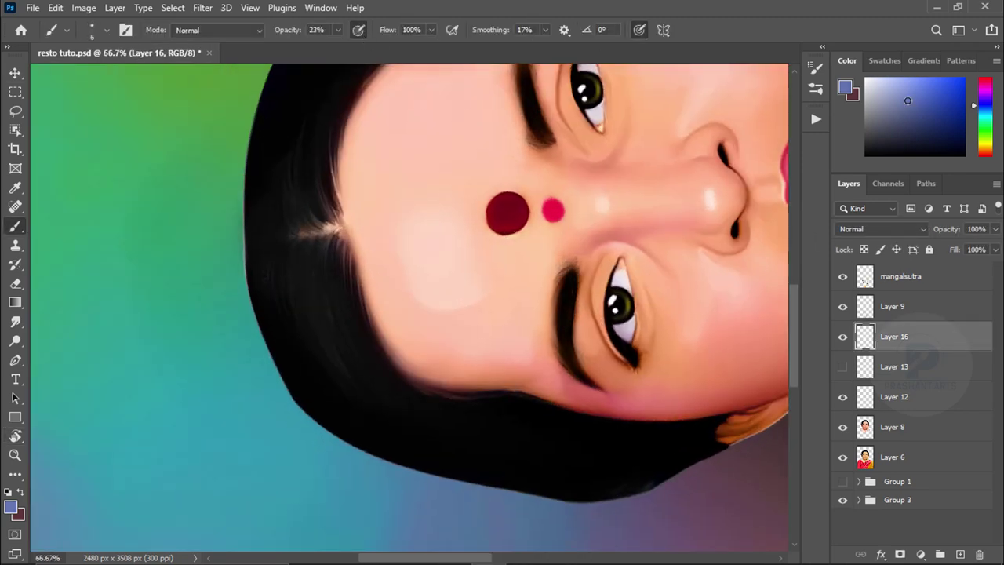
text(56)
text(19)
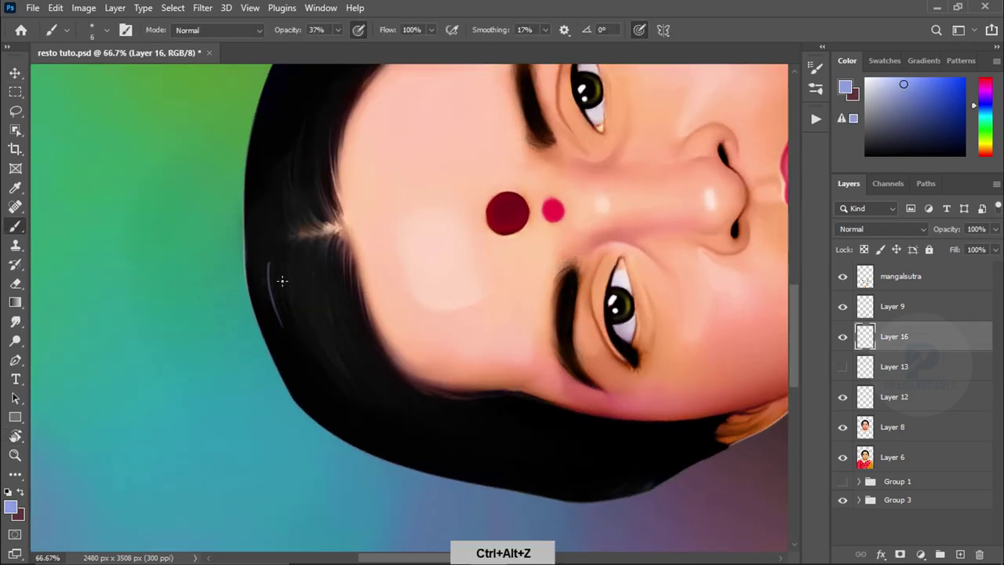
mouse_move(277, 321)
mouse_down()
mouse_move(280, 263)
mouse_move(296, 258)
mouse_up()
key(ctrl+alt+z)
scroll(319, 251, up, 2)
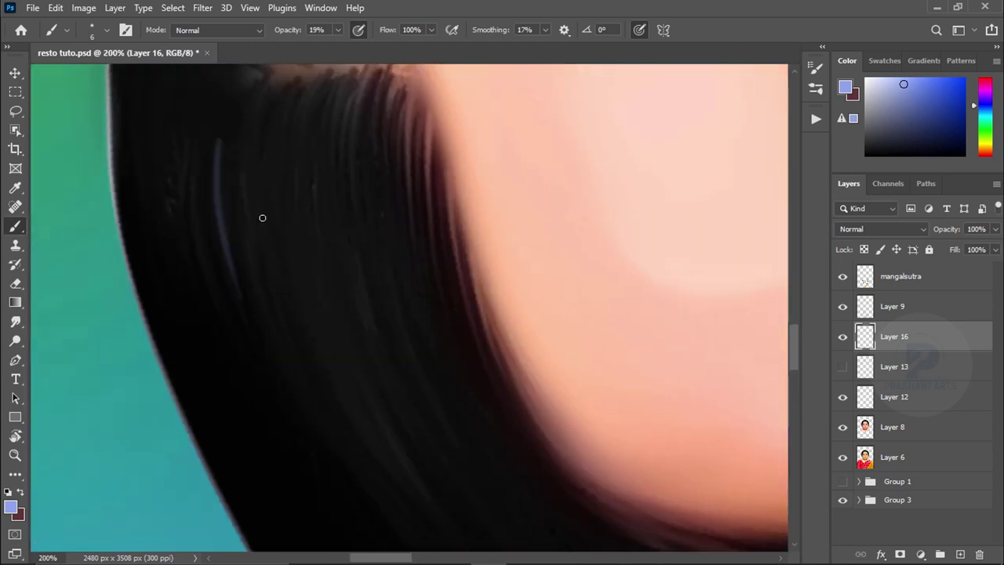
scroll(388, 293, down, 3)
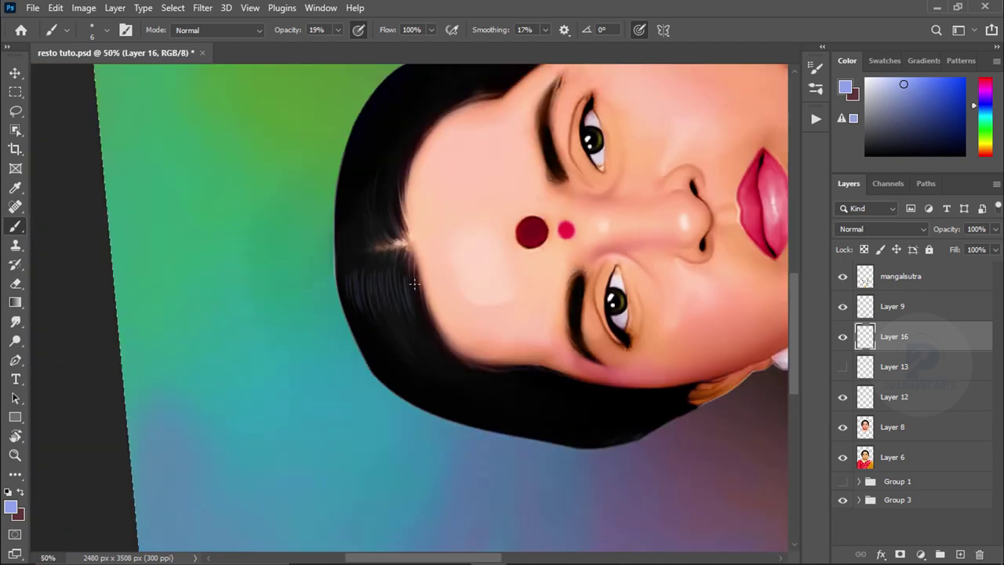
drag(415, 284, 371, 247)
scroll(340, 195, up, 1)
drag(306, 283, 317, 208)
drag(339, 251, 332, 188)
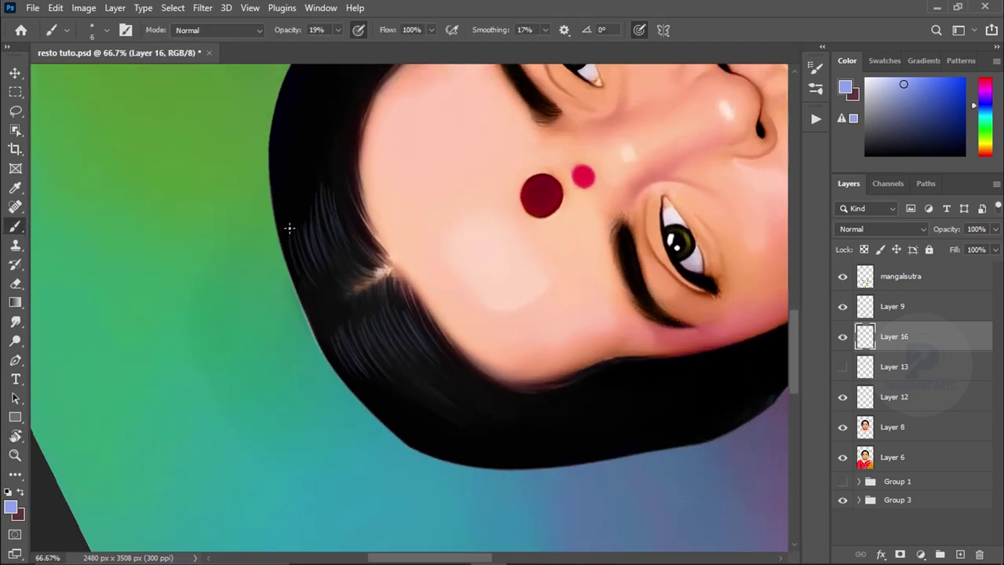
Rotate the canvas view and paint more strands further along the left hair edge
key(r)
drag(413, 265, 448, 134)
drag(325, 190, 322, 121)
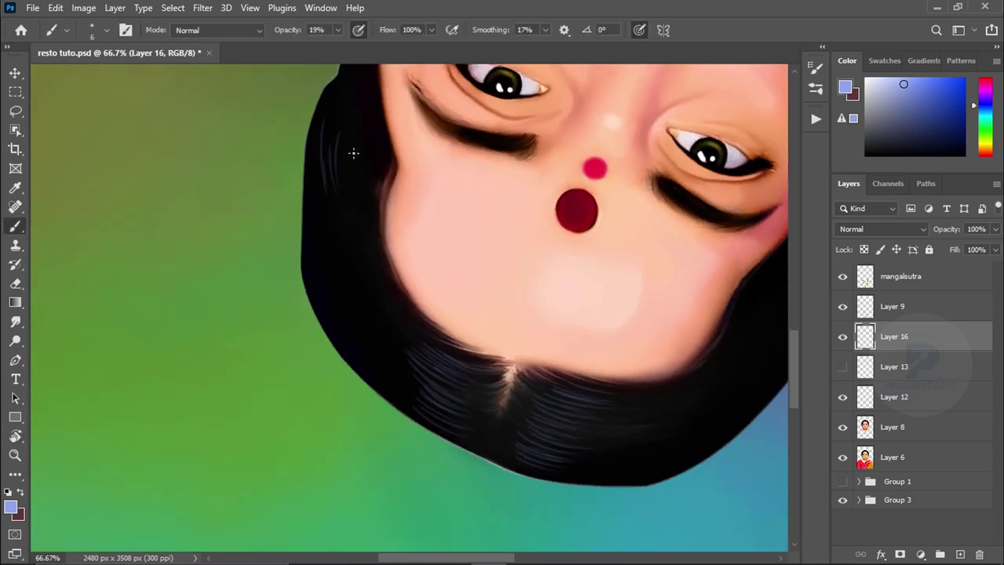
mouse_move(363, 259)
mouse_down()
mouse_move(358, 141)
mouse_move(378, 238)
mouse_up()
drag(387, 125, 379, 210)
mouse_move(340, 301)
mouse_down()
mouse_move(353, 188)
mouse_move(385, 227)
mouse_up()
key(ctrl+minus)
key(ctrl+equal)
drag(639, 396, 520, 304)
key(ctrl+minus)
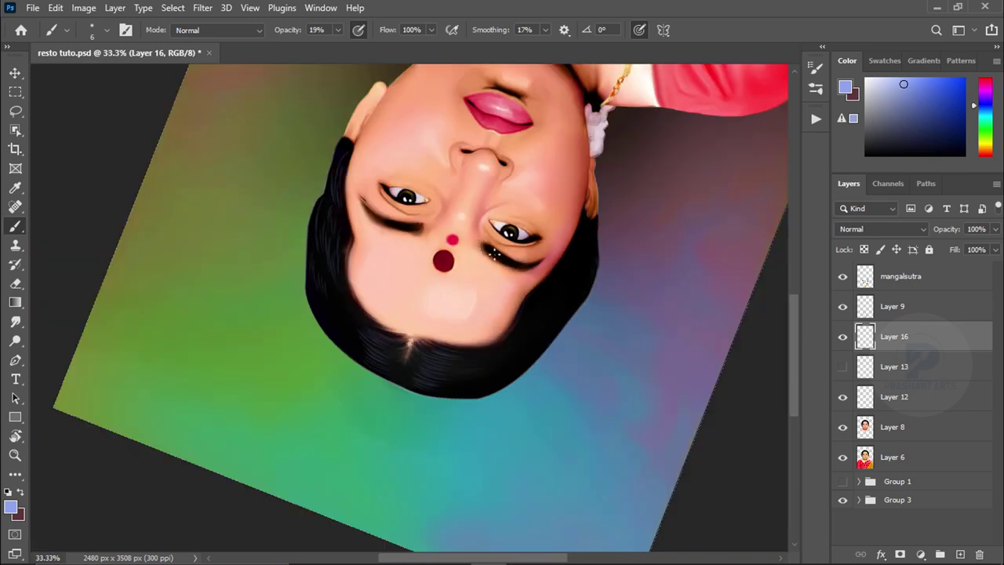
Make Layer 13 visible again and return to the brush
key(l)
drag(388, 90, 392, 167)
click(842, 366)
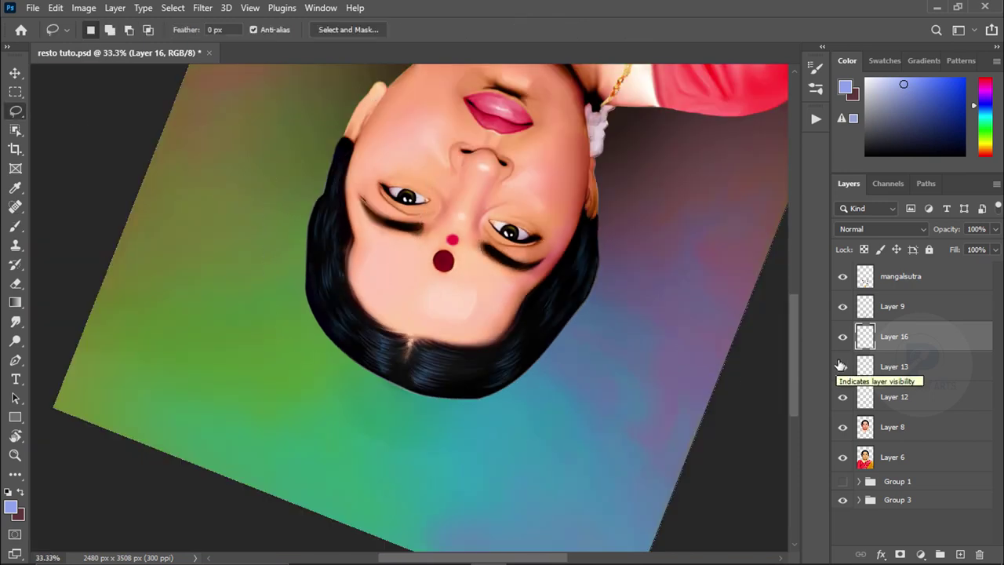
key(ctrl+equal)
key(b)
mouse_move(321, 177)
mouse_down()
mouse_move(358, 286)
mouse_move(376, 162)
mouse_up()
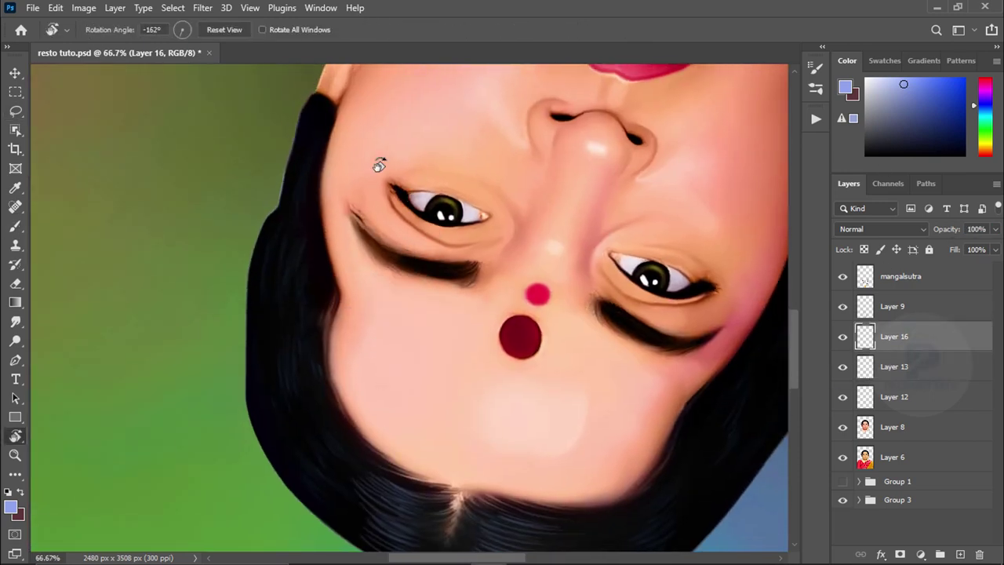
Rotate the view upside down and paint light strokes at the left hair edge, undoing dark ones
drag(261, 334, 273, 268)
mouse_move(286, 346)
mouse_down()
mouse_move(279, 270)
mouse_move(290, 322)
mouse_move(258, 354)
mouse_up()
key(ctrl+alt+z)
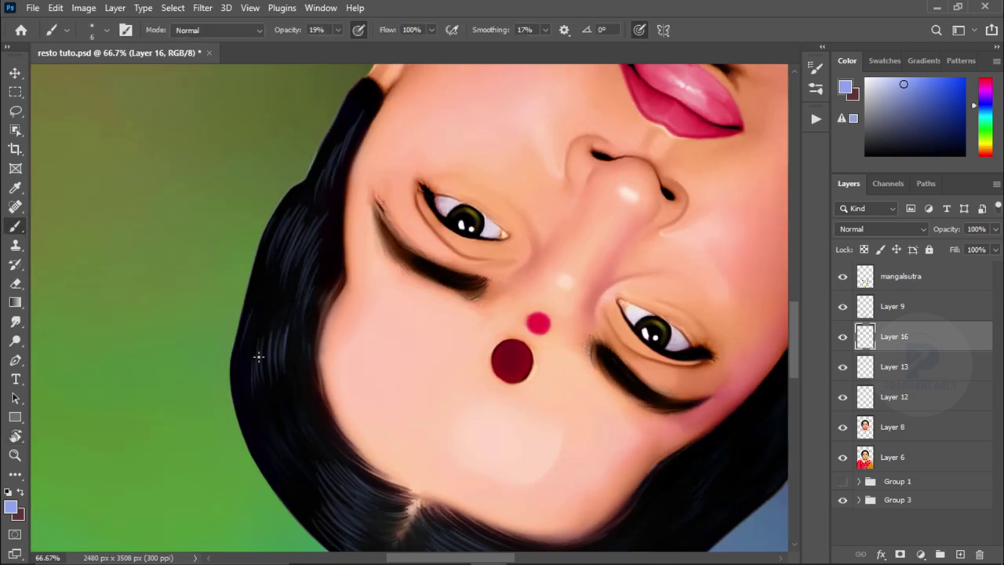
drag(294, 322, 302, 392)
key(r)
mouse_move(258, 353)
mouse_down()
mouse_move(226, 331)
mouse_move(394, 377)
mouse_up()
key(r)
key(ctrl+alt+z)
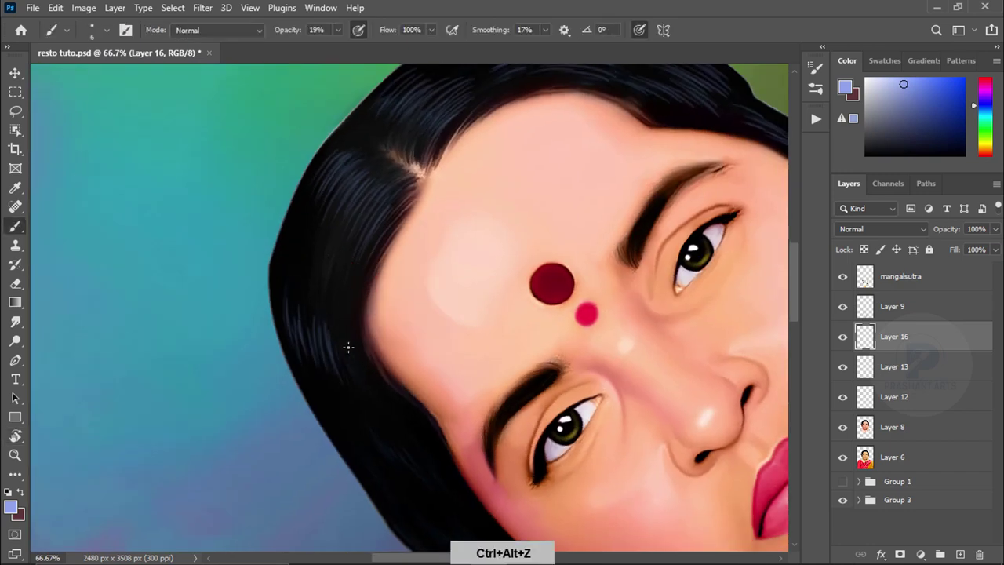
Tilt the view upright, add final light strands along the hair edge, and zoom out
key(r)
drag(348, 347, 372, 340)
drag(320, 259, 333, 317)
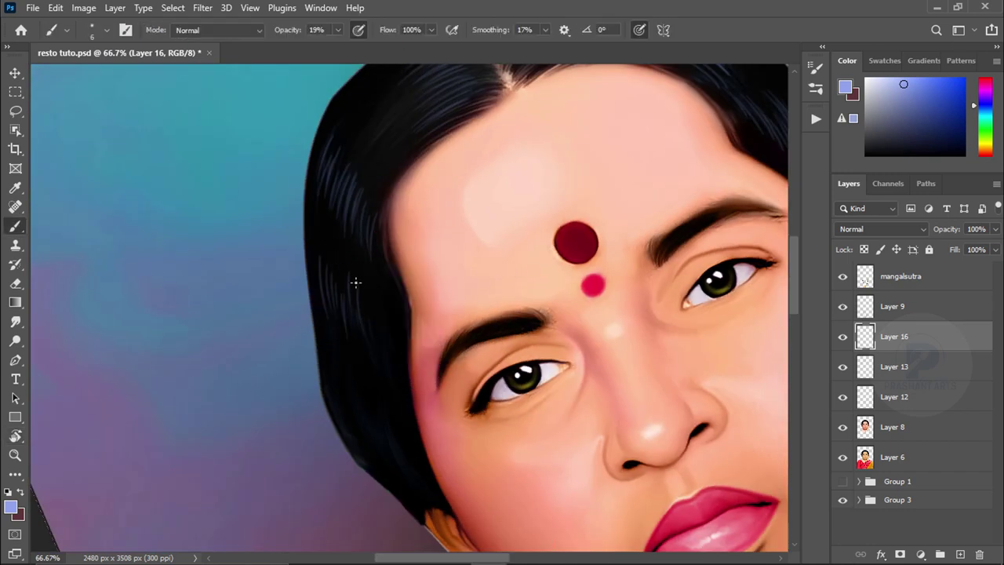
mouse_move(355, 281)
mouse_down()
mouse_move(368, 352)
mouse_move(377, 262)
mouse_move(375, 345)
mouse_up()
key(r)
drag(393, 310, 404, 377)
drag(349, 291, 364, 342)
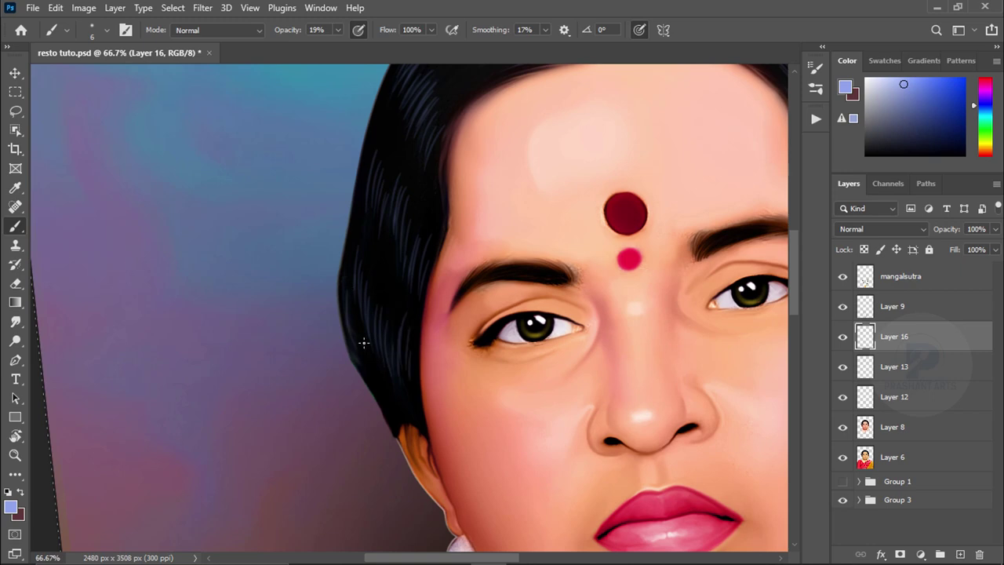
key(ctrl+minus)
key(ctrl+minus)
key(ctrl+plus)
key(ctrl+plus)
key(ctrl+minus)
key(ctrl+minus)
key(ctrl+minus)
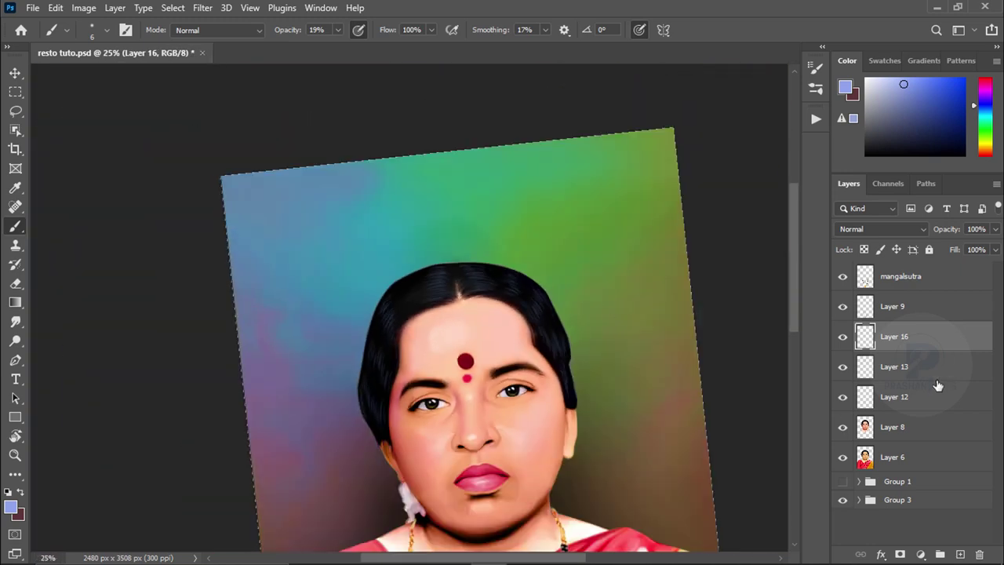
On a new layer, paint thin flyaway strands along the hair's left edge with a small brush
click(960, 554)
key(ctrl+plus)
key(ctrl+plus)
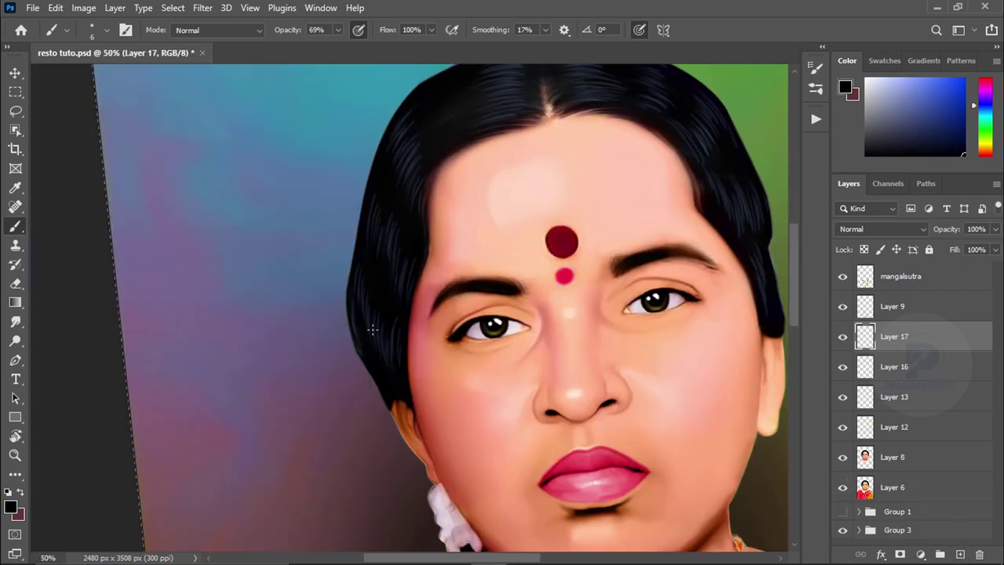
key(bracketright)
key(bracketright)
key(ctrl+minus)
key(ctrl+minus)
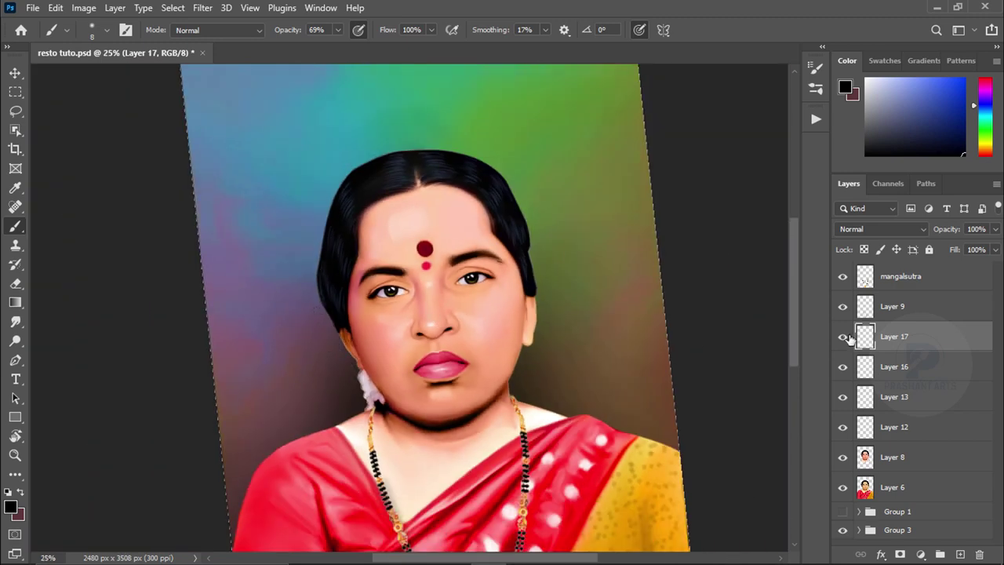
key(ctrl+plus)
key(ctrl+plus)
key(bracketleft)
key(bracketleft)
key(bracketleft)
key(ctrl+alt+z)
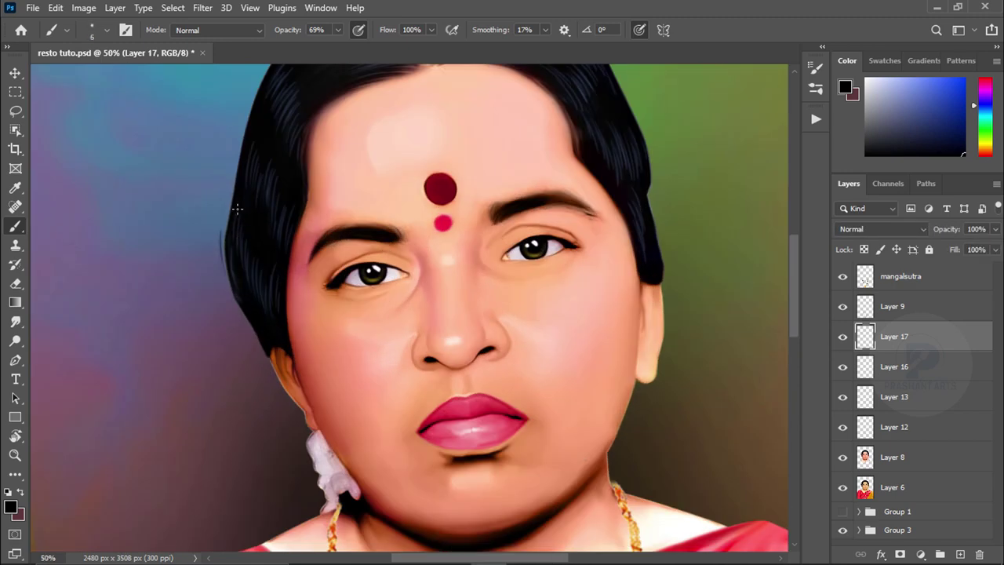
mouse_move(236, 205)
mouse_down()
mouse_move(223, 291)
mouse_move(245, 357)
mouse_up()
drag(277, 342, 362, 414)
key(ctrl+bracketleft)
key(ctrl+bracketleft)
key(ctrl+bracketleft)
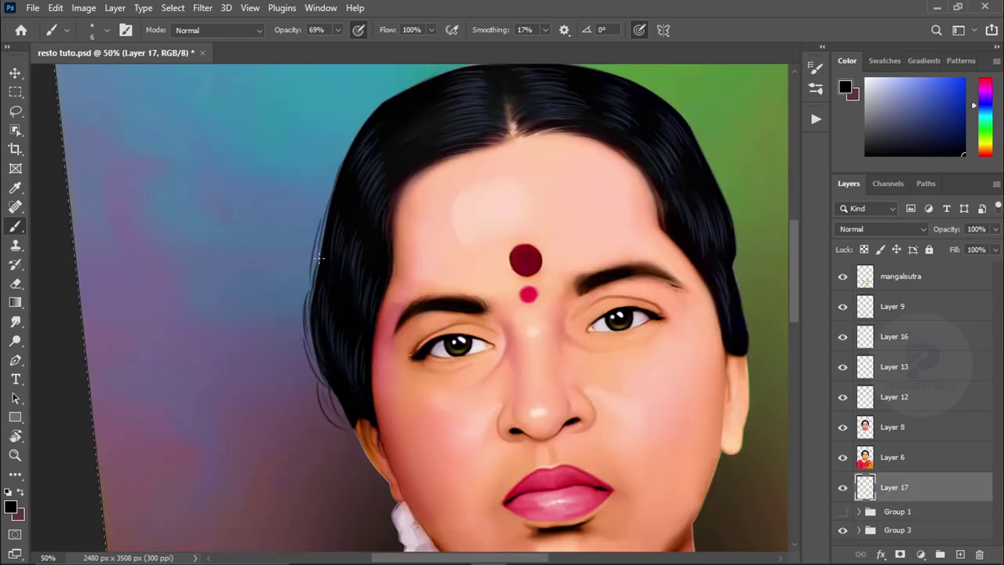
Reposition the strands layer and paint thin strands along the right hair edge
mouse_move(353, 447)
mouse_down()
mouse_move(345, 295)
mouse_move(251, 349)
mouse_up()
mouse_move(626, 165)
mouse_down()
mouse_move(639, 236)
mouse_move(615, 353)
mouse_up()
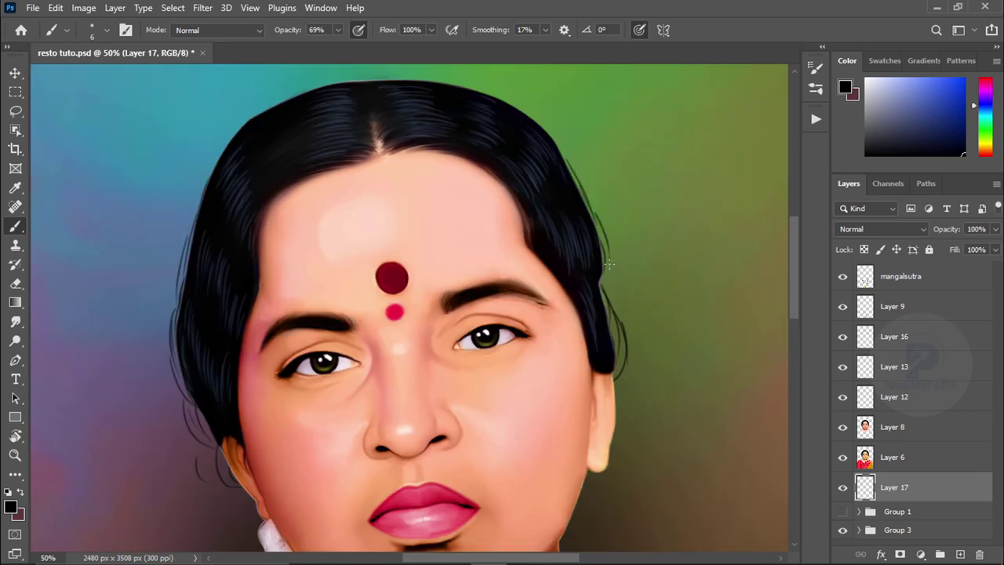
key(ctrl+alt+z)
key(ctrl+minus)
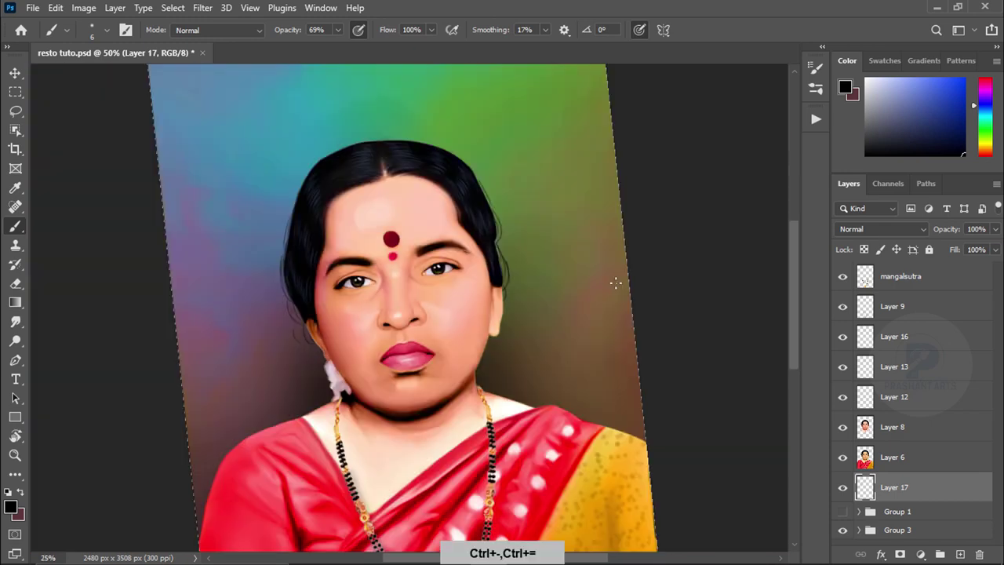
key(ctrl+equal)
click(981, 555)
key(ctrl+z)
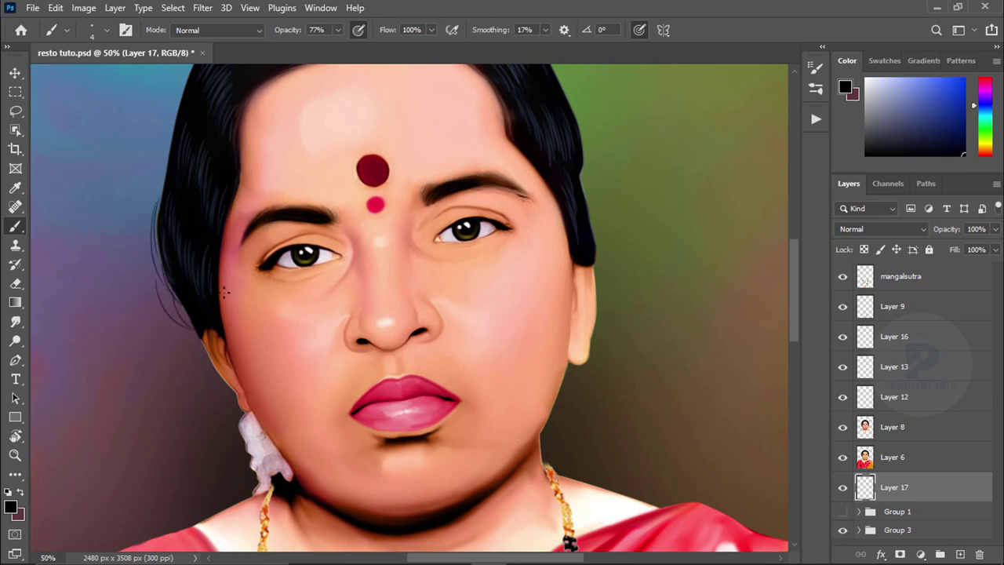
mouse_move(582, 200)
mouse_down()
mouse_move(579, 304)
mouse_move(595, 369)
mouse_up()
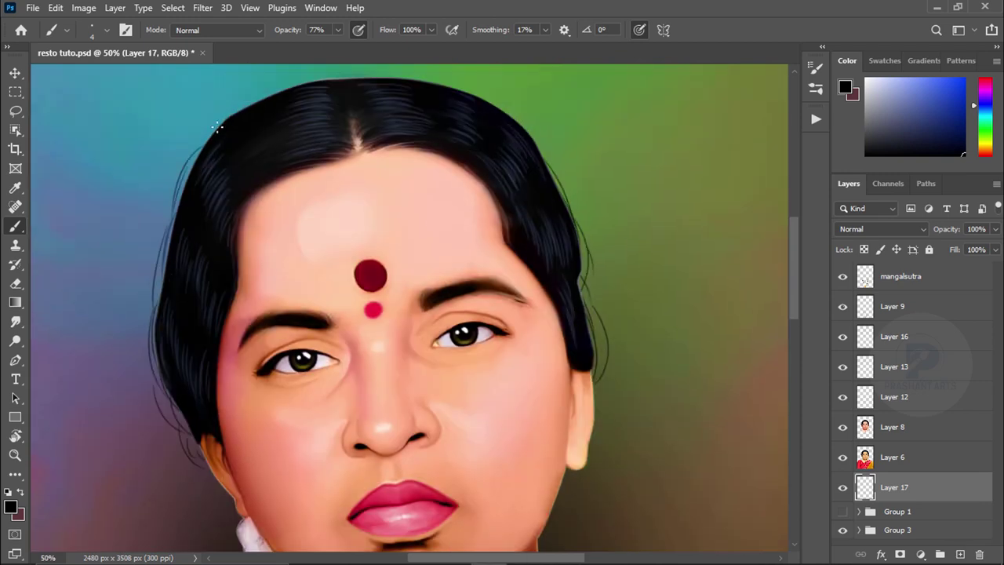
key(ctrl+minus)
key(ctrl+minus)
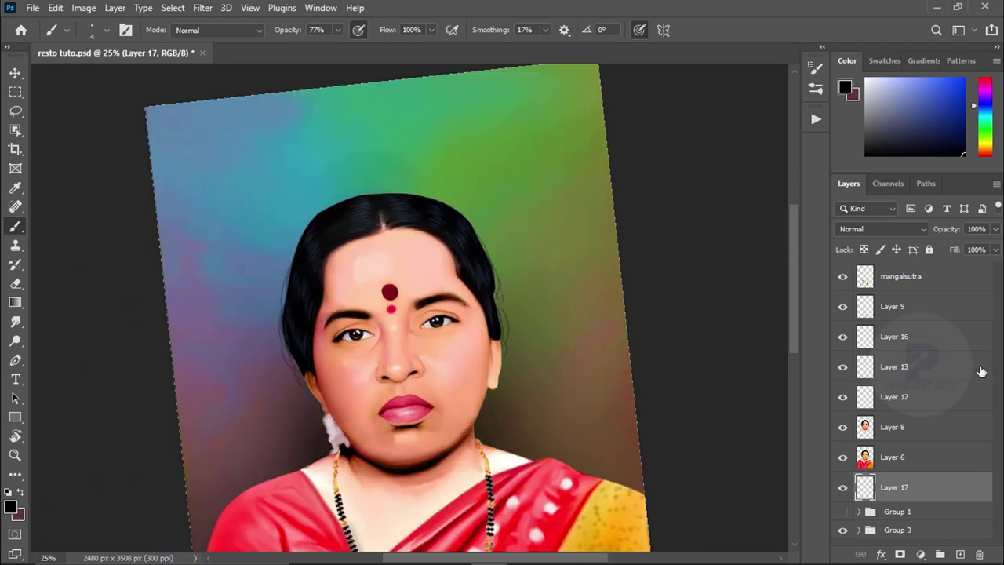
On a new detail layer, paint dark eyebrow and eyelash strokes at 47% brush opacity
click(894, 427)
click(939, 554)
key(ctrl+equal)
key(ctrl+equal)
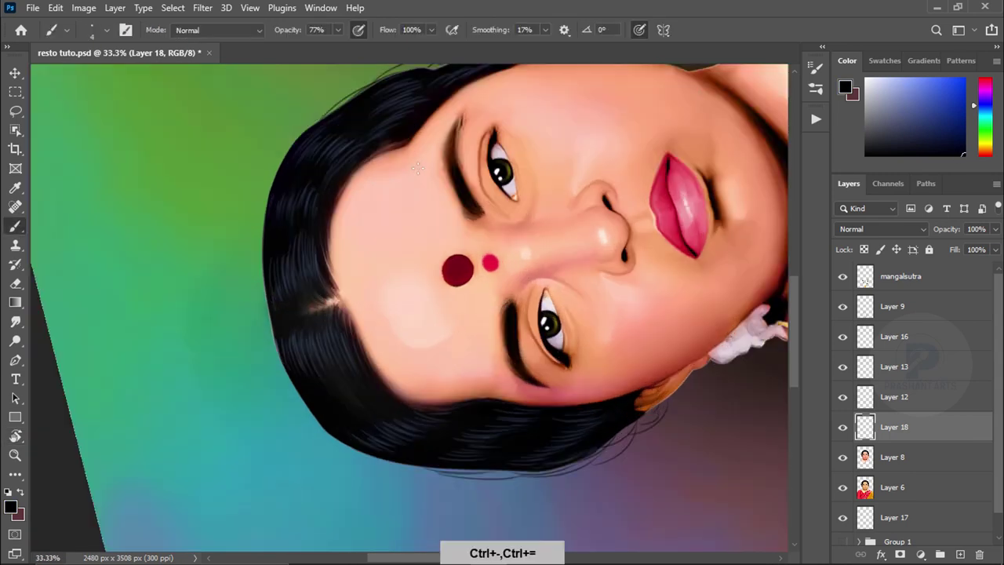
key(ctrl+equal)
key(ctrl+equal)
key(ctrl+equal)
key(ctrl+equal)
key(ctrl+equal)
key(4)
key(7)
drag(482, 133, 424, 290)
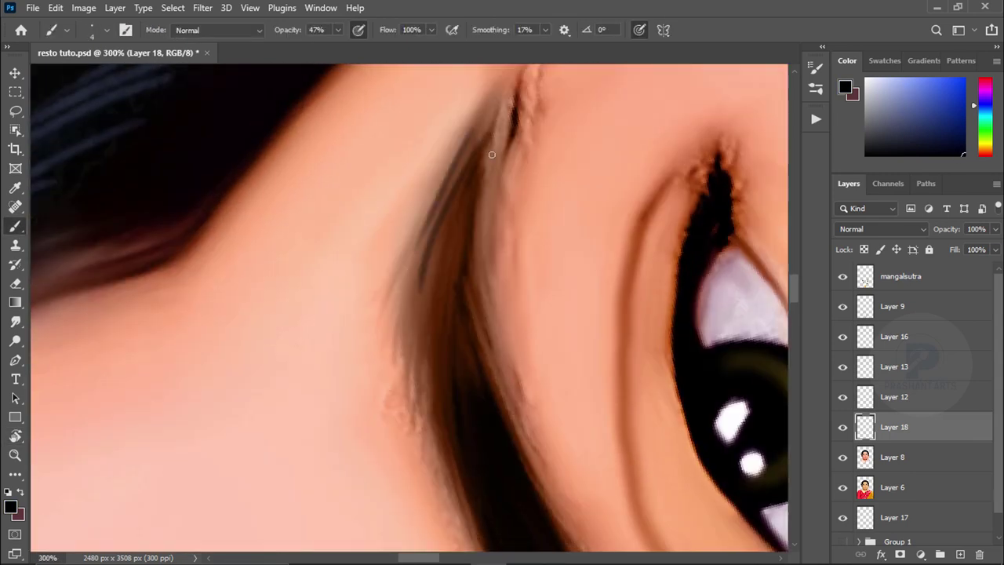
drag(475, 196, 454, 349)
mouse_move(474, 245)
mouse_down()
mouse_move(439, 314)
mouse_move(489, 277)
mouse_move(486, 180)
mouse_move(423, 369)
mouse_move(510, 384)
mouse_up()
Smudge the eyelash edges softer and add fine eyebrow hair strokes
key(r)
mouse_move(390, 290)
mouse_down()
mouse_move(460, 361)
mouse_move(567, 320)
mouse_move(426, 403)
mouse_up()
key(b)
drag(337, 424, 369, 298)
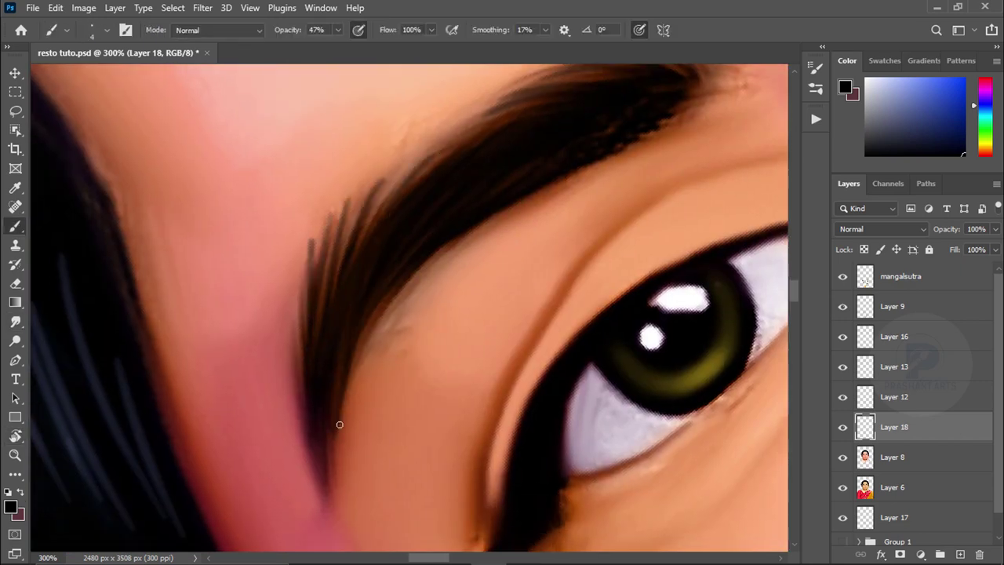
key(ctrl+minus)
key(ctrl+minus)
key(ctrl+minus)
key(ctrl+minus)
key(r)
key(Escape)
Stamp the visible layers into Layer 19 and group the painting layers into Group 4
key(ctrl+shift+alt+e)
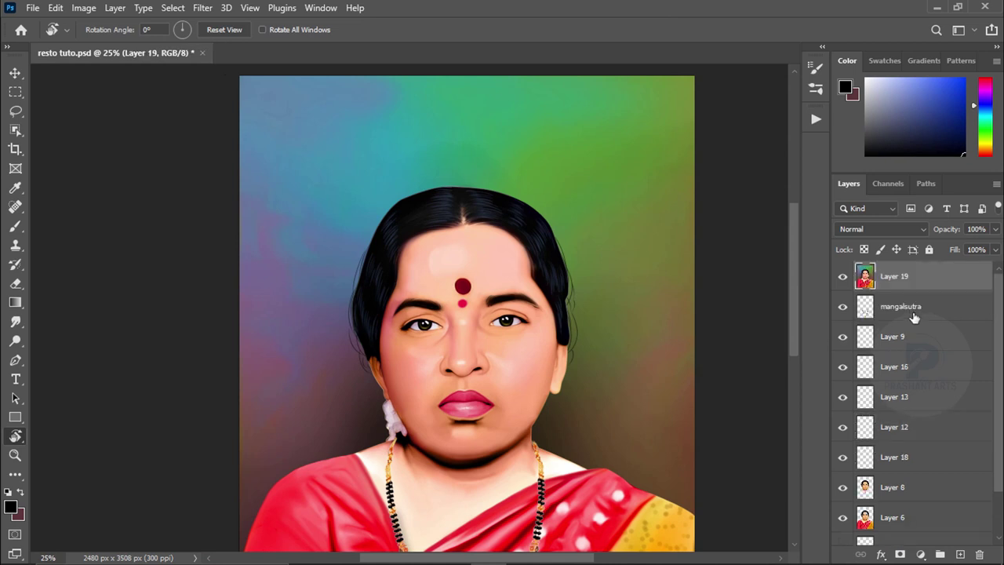
key(ctrl+g)
drag(897, 329, 897, 301)
click(894, 276)
key(b)
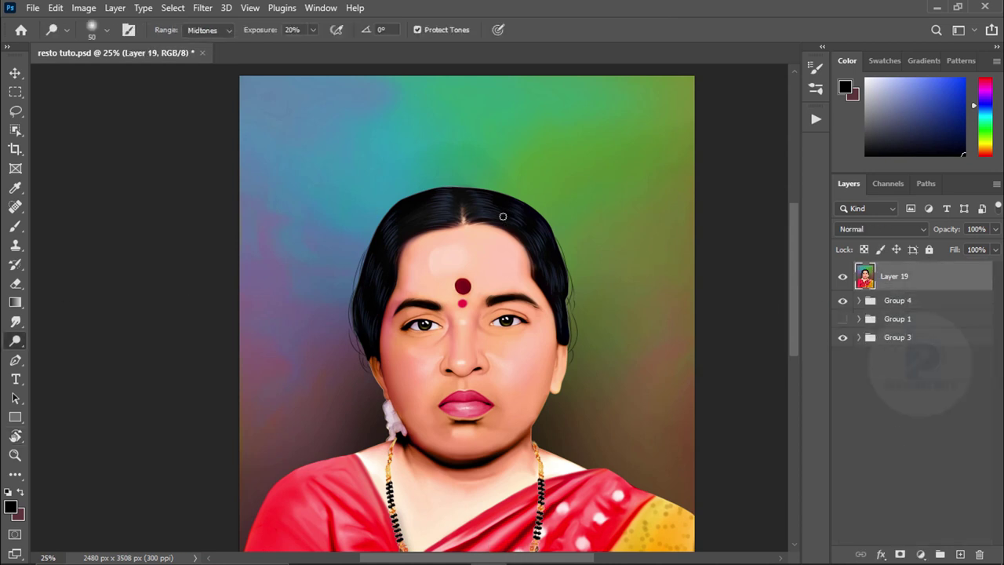
key(x)
Set the merged Layer 19 to about 13% opacity
key(ctrl+plus)
key(ctrl+plus)
key(1)
key(3)
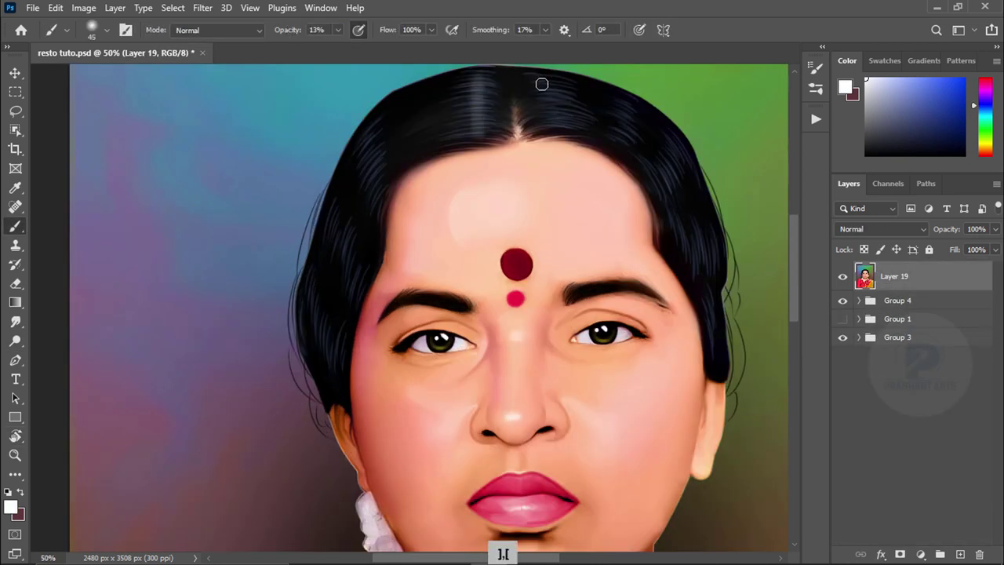
drag(950, 231, 953, 235)
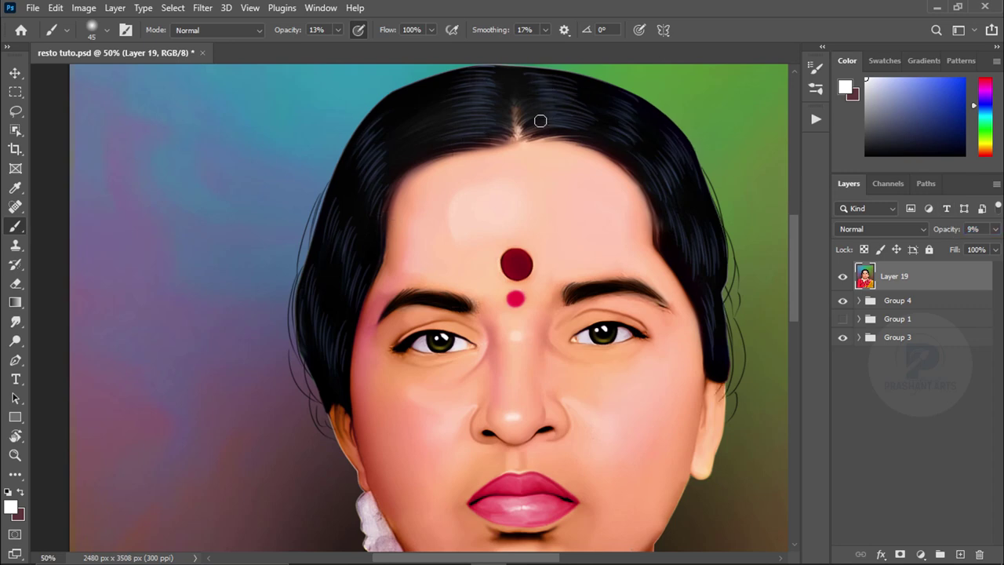
key(ctrl+minus)
key(ctrl+minus)
drag(938, 232, 947, 232)
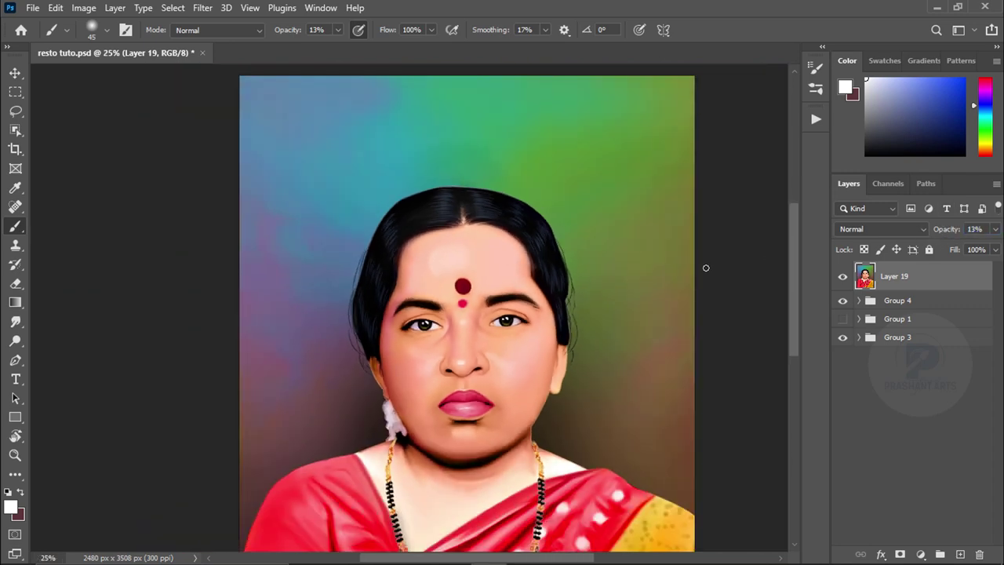
key(ctrl+minus)
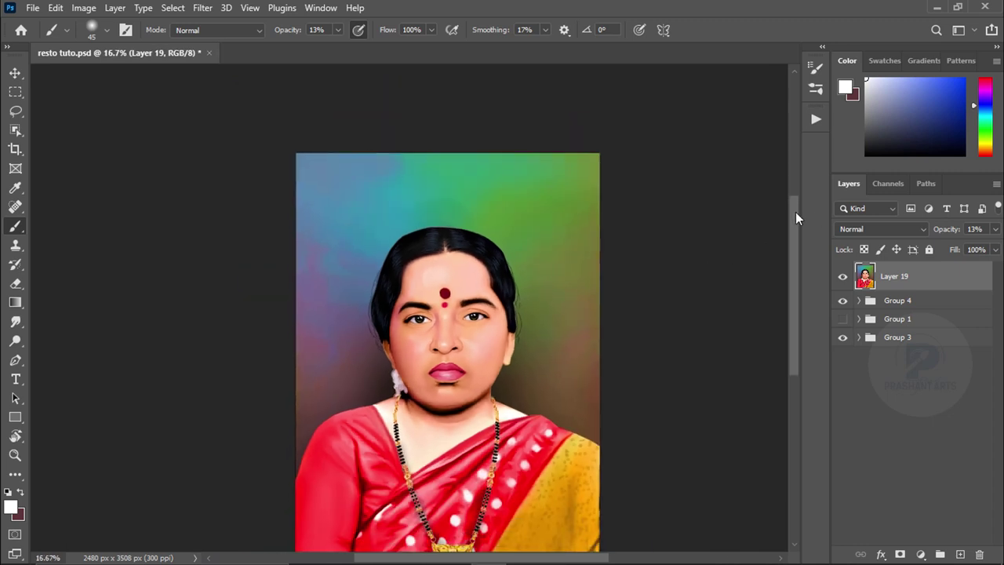
drag(796, 217, 791, 247)
Gently smudge the area near the chin and neck at 30% strength
key(bracketright)
key(bracketright)
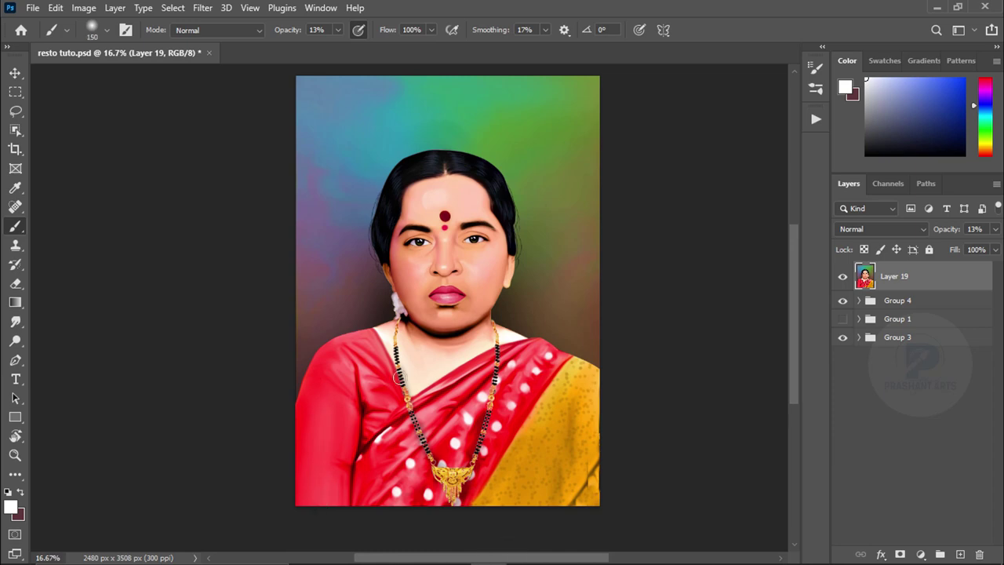
key(r)
key(ctrl+plus)
key(ctrl+plus)
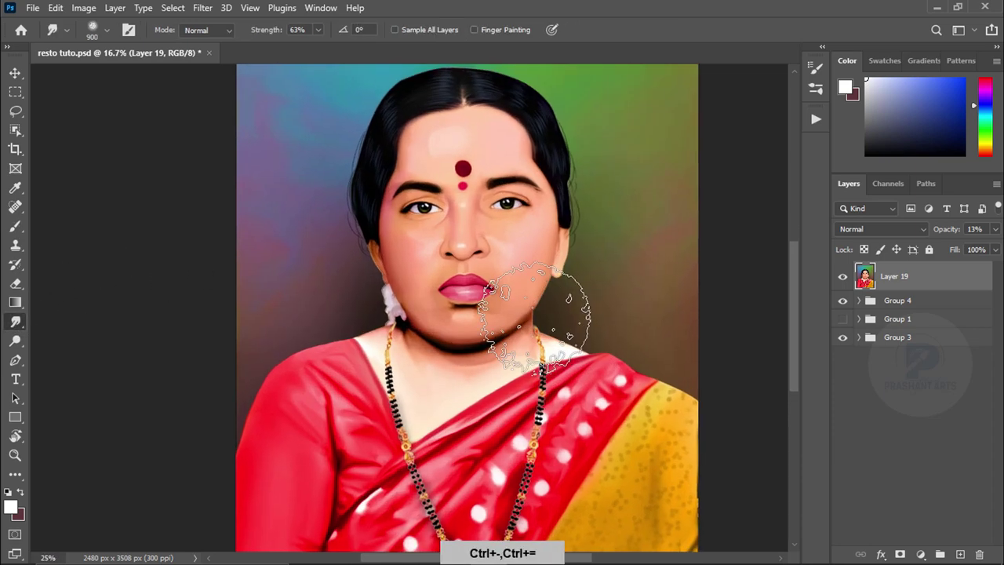
drag(515, 313, 554, 329)
key(3)
key(bracketleft)
key(bracketleft)
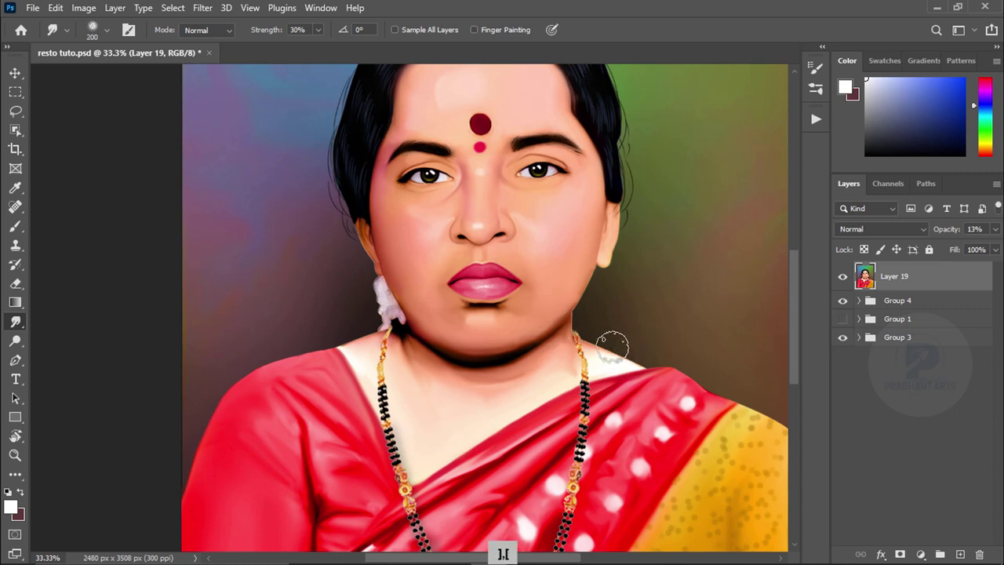
key(bracketright)
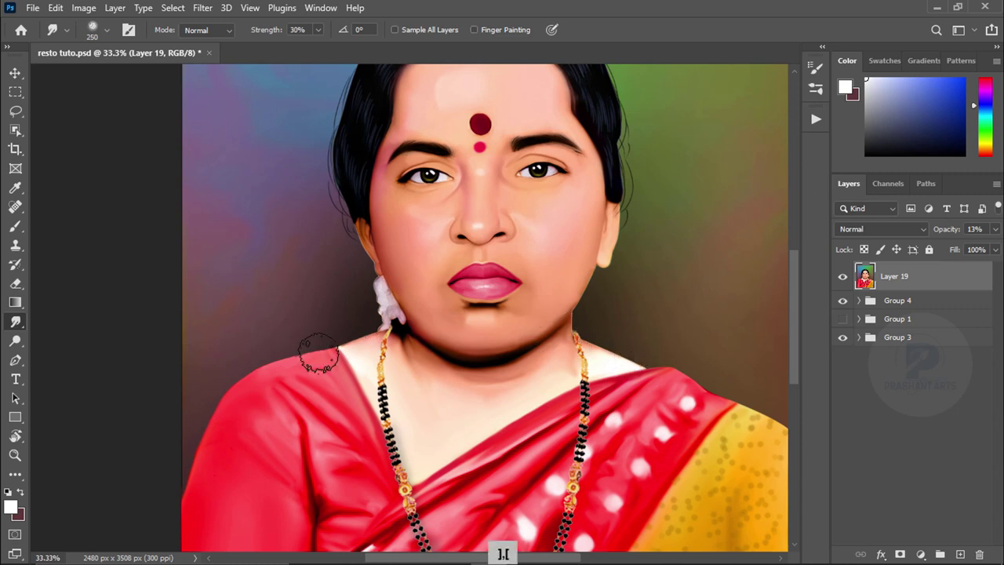
key(ctrl+minus)
key(ctrl+minus)
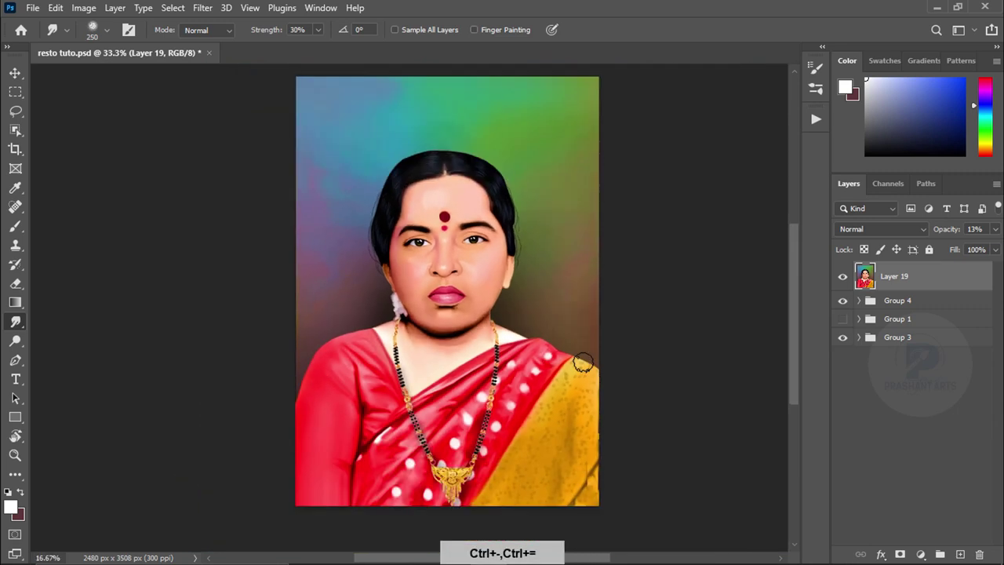
key(ctrl+plus)
Lighten the hair midtones with the Dodge tool and fit the whole image in the window
key(o)
scroll(180, 285, up, 3)
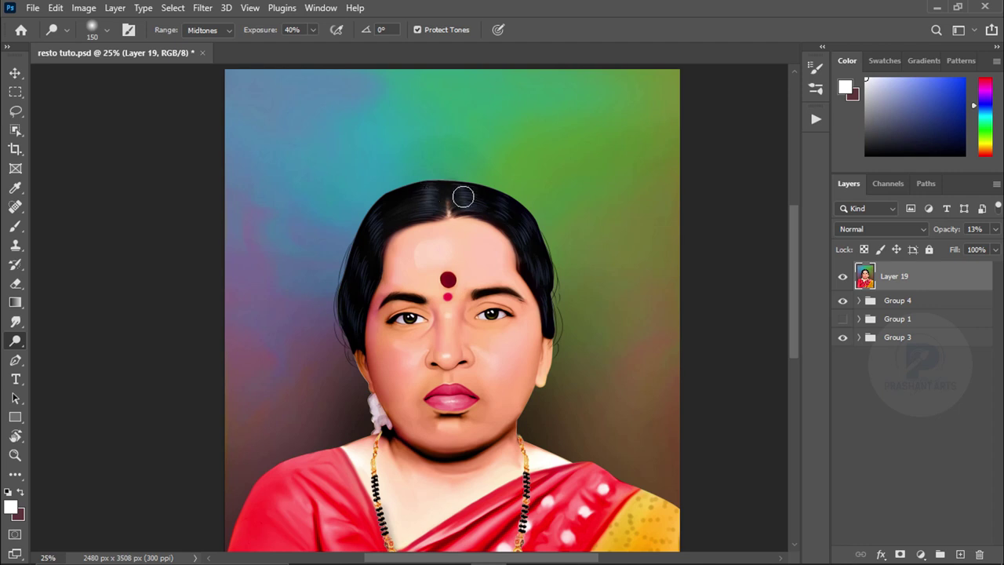
key(v)
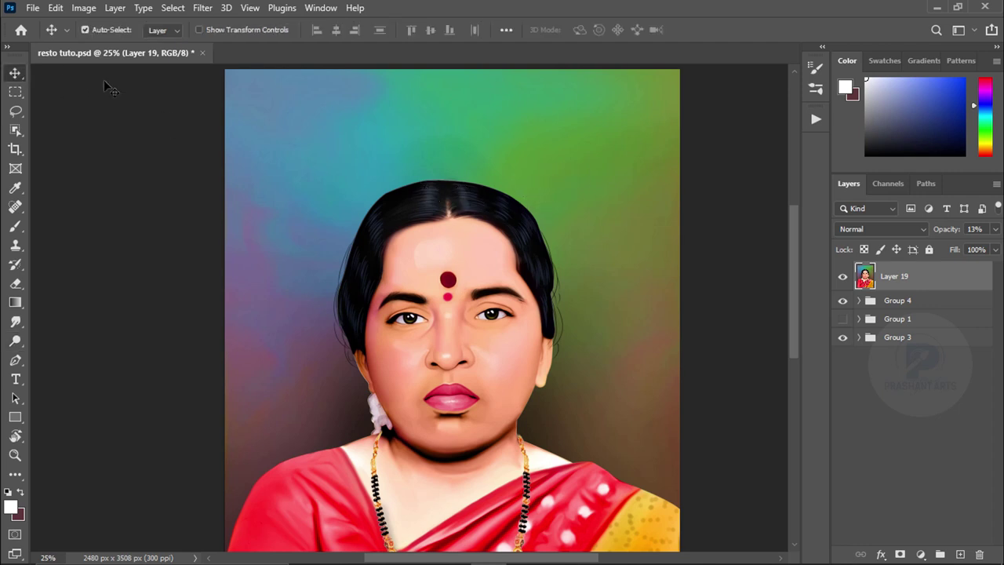
key(ctrl+minus)
key(ctrl+minus)
key(ctrl+0)
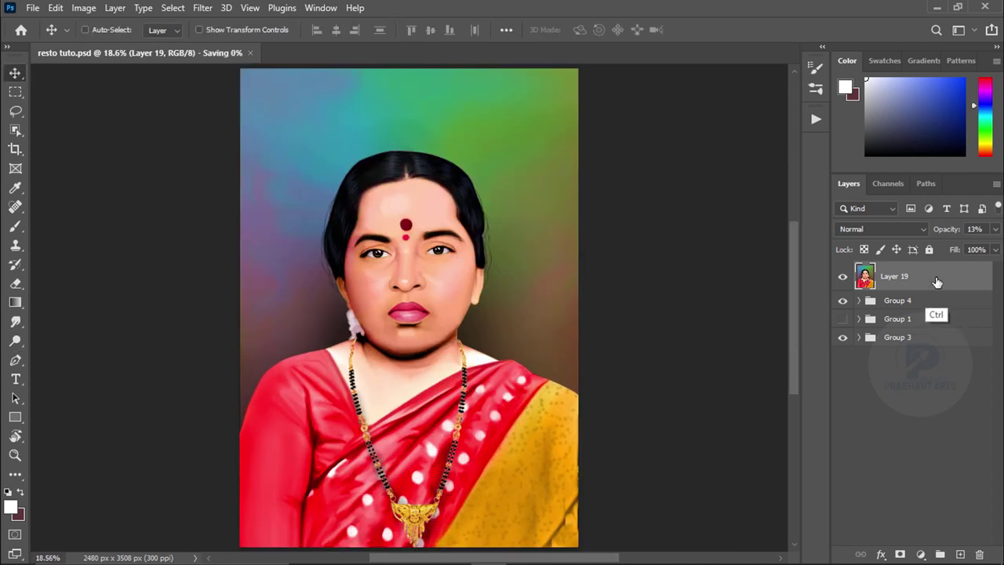